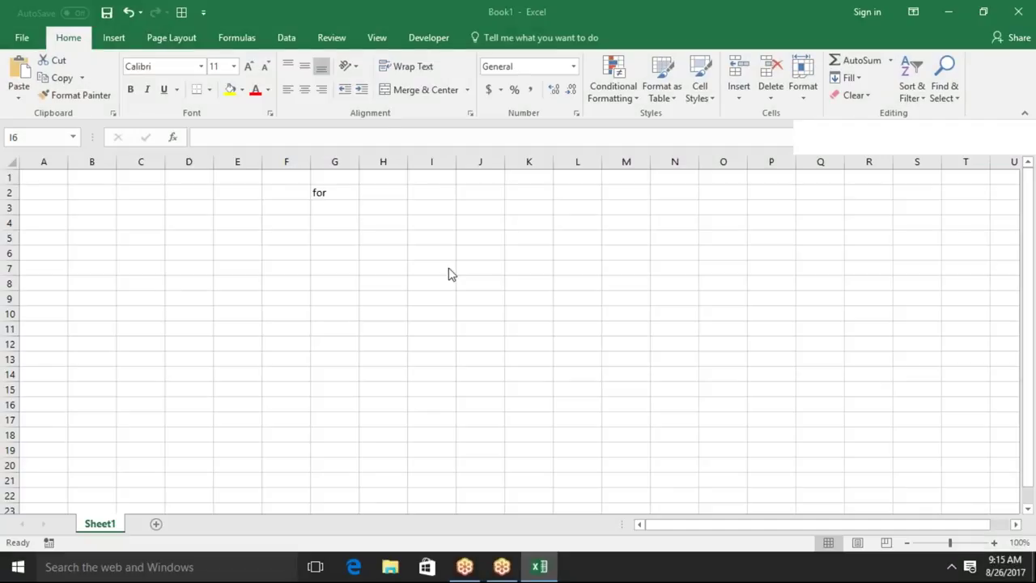
# Enter for in G2 and DO in G6, then I and Each in H2 and H3.
pyautogui.click(319, 190)
pyautogui.write('for')
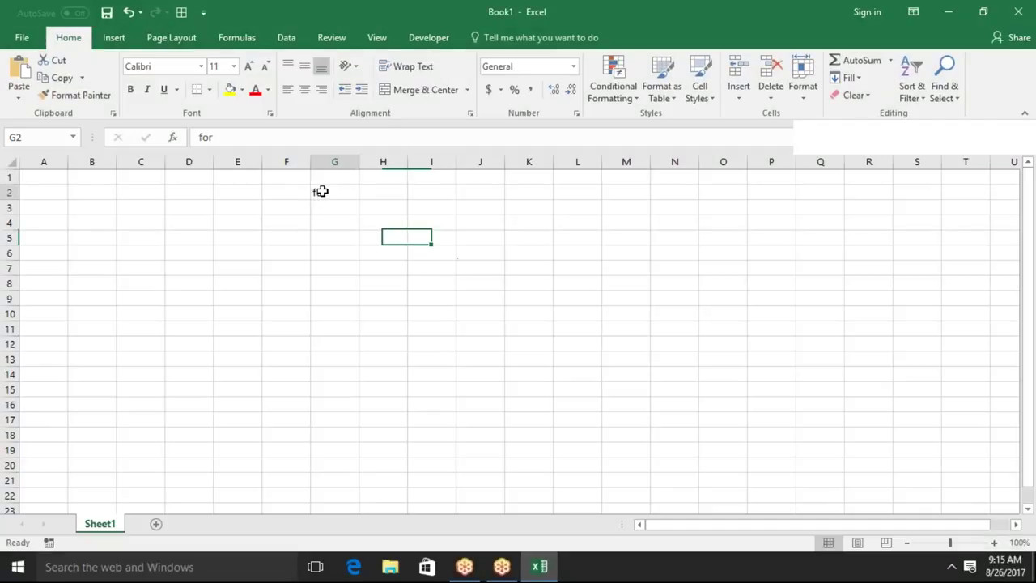
pyautogui.click(321, 253)
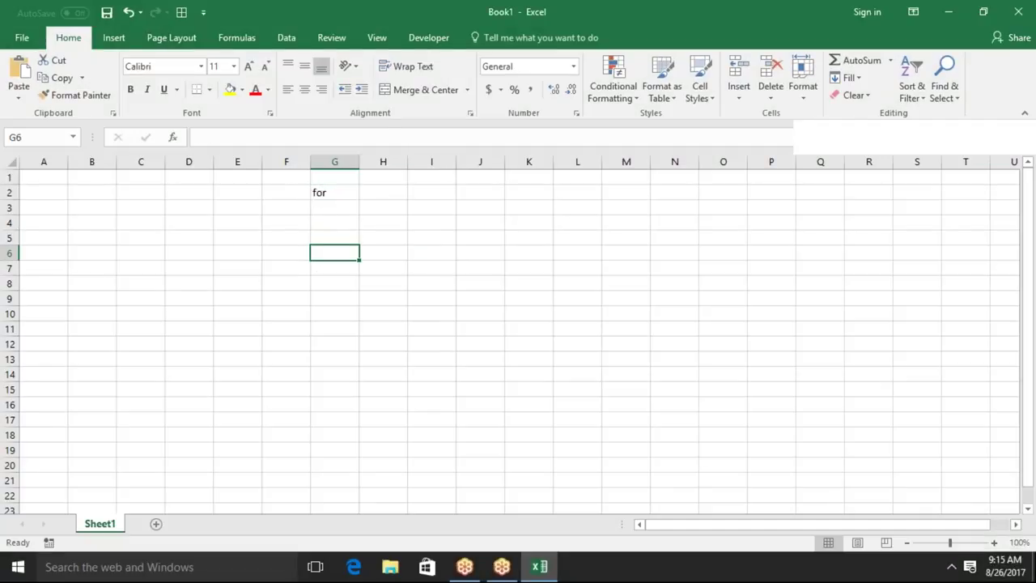
pyautogui.write('DO')
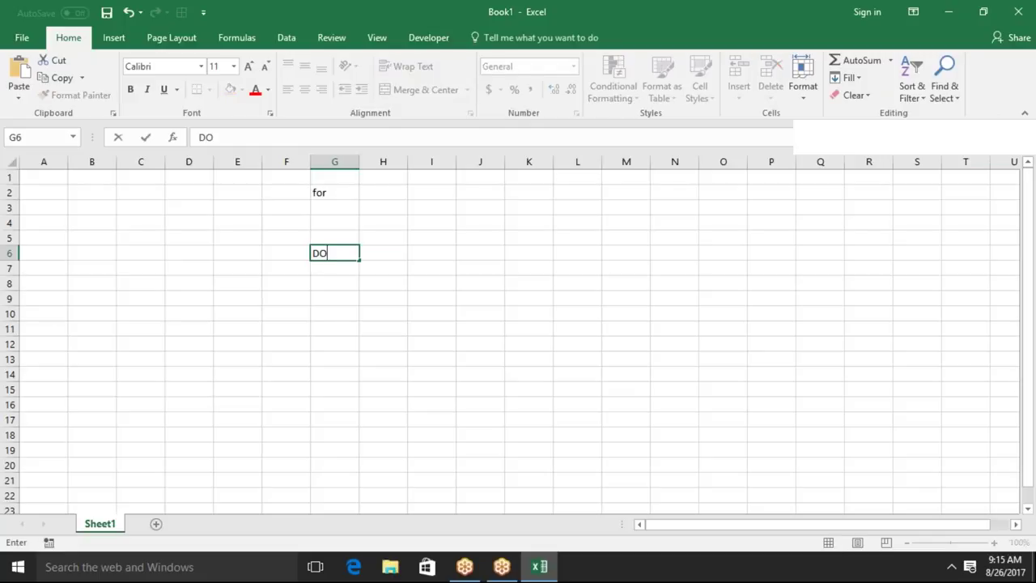
pyautogui.click(374, 192)
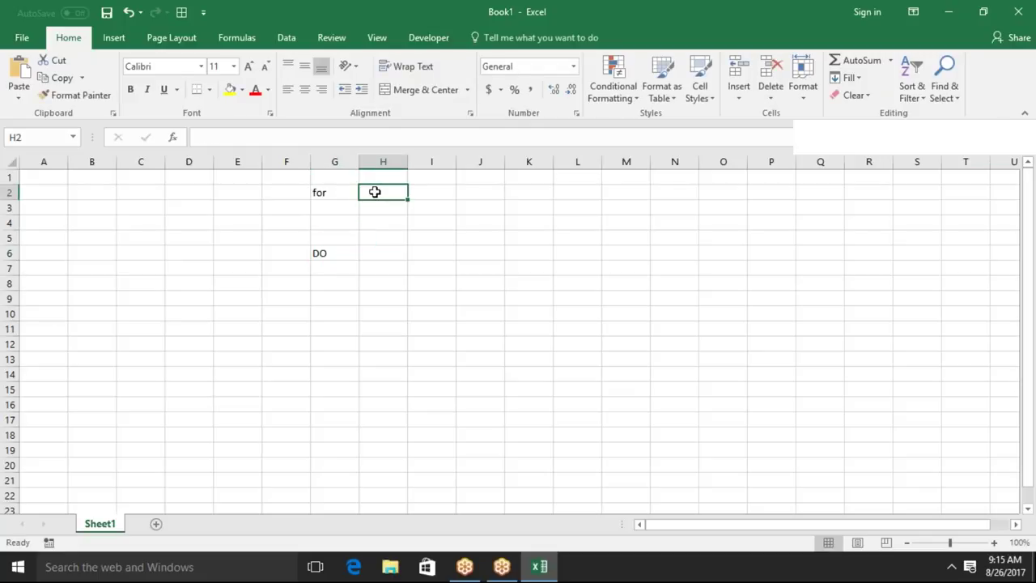
pyautogui.write('I')
pyautogui.press('Return')
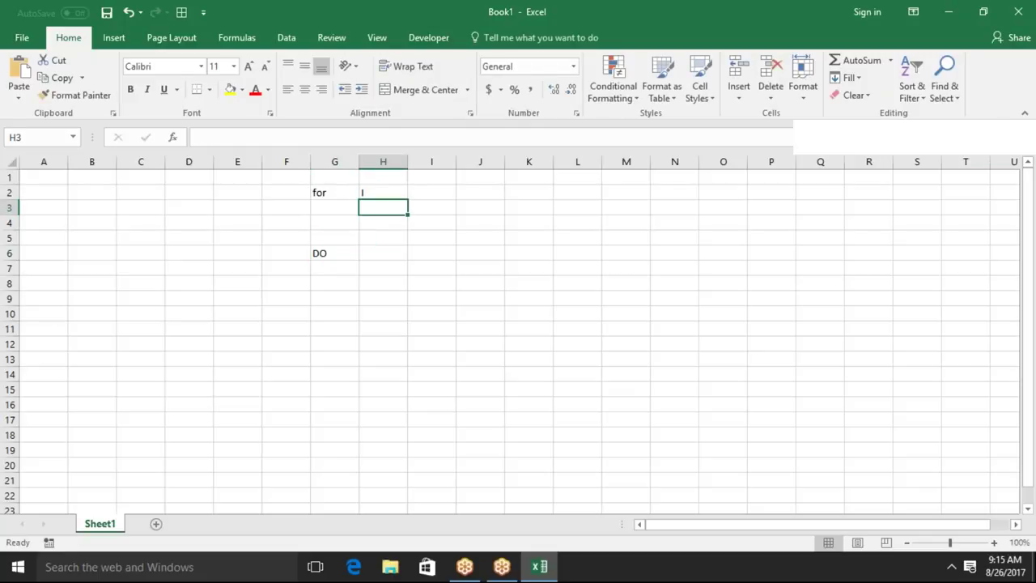
pyautogui.write('Each')
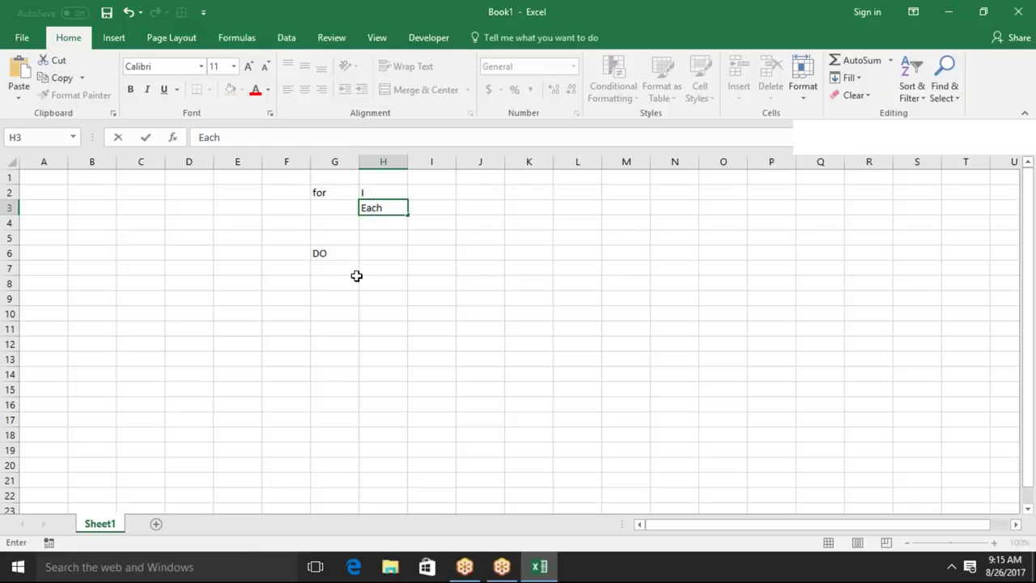
pyautogui.click(344, 268)
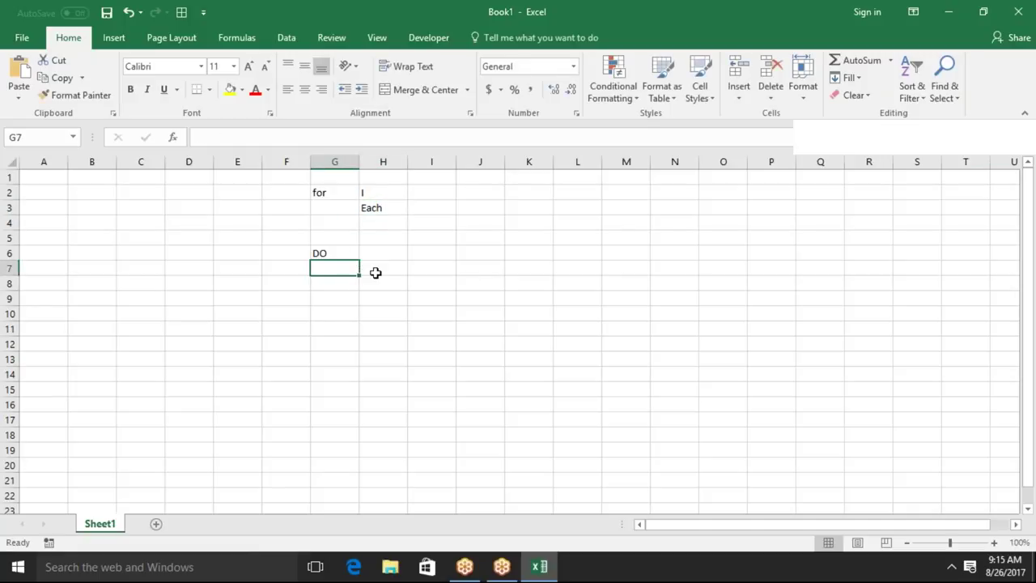
# Add While in H7 and Until in H8 beside DO.
pyautogui.click(376, 273)
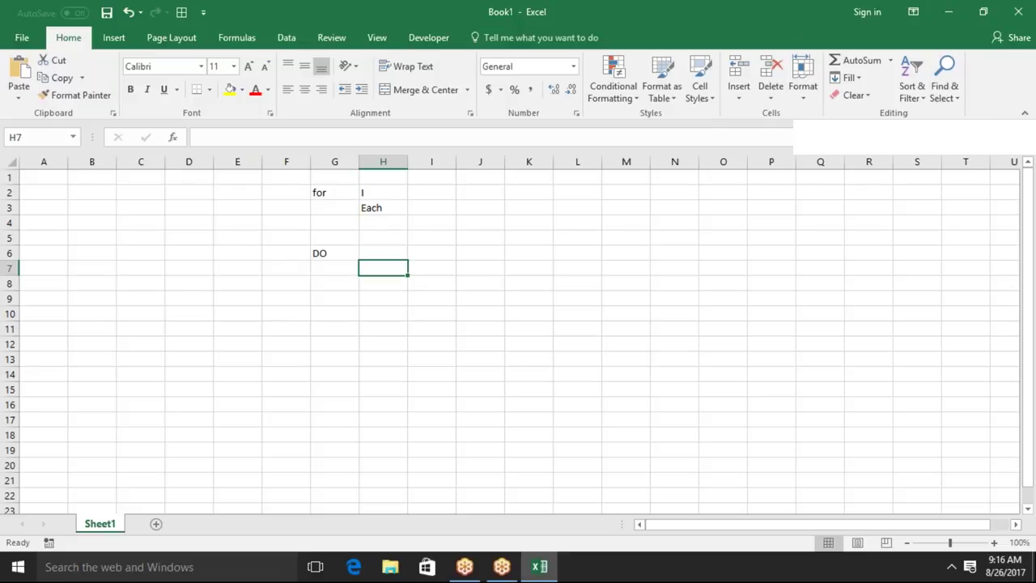
pyautogui.write('While')
pyautogui.press('Return')
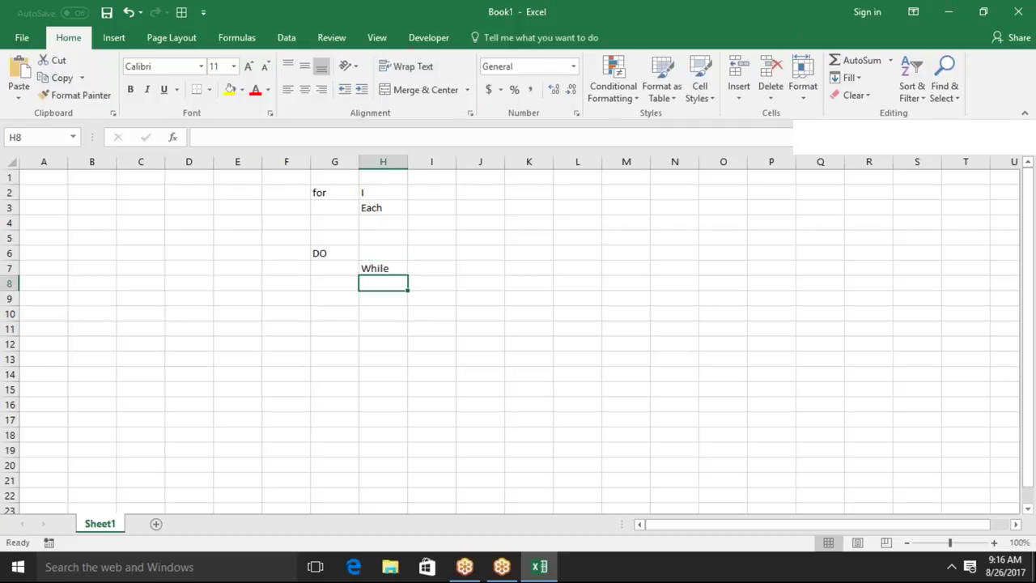
pyautogui.write('Until')
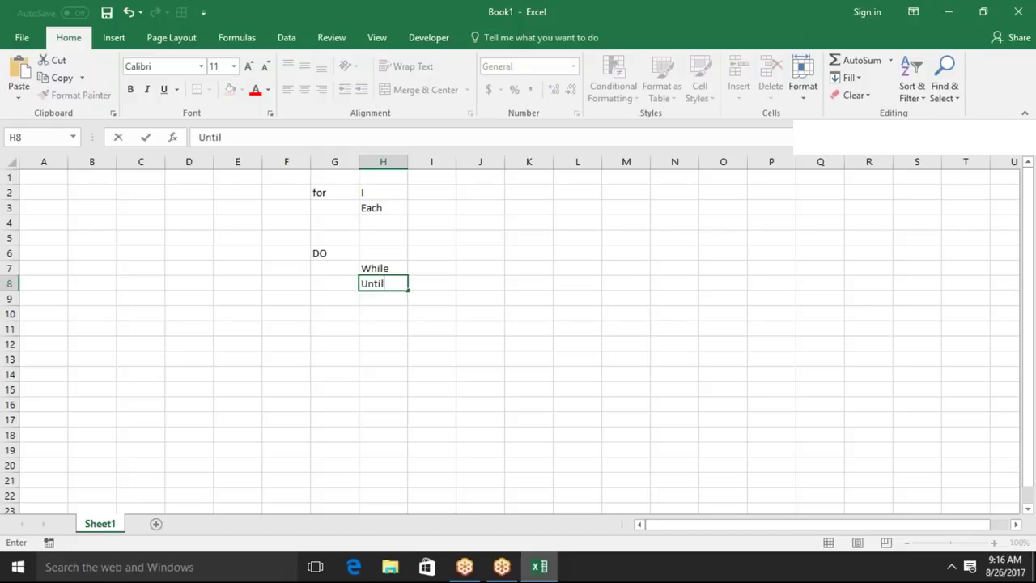
pyautogui.click(365, 193)
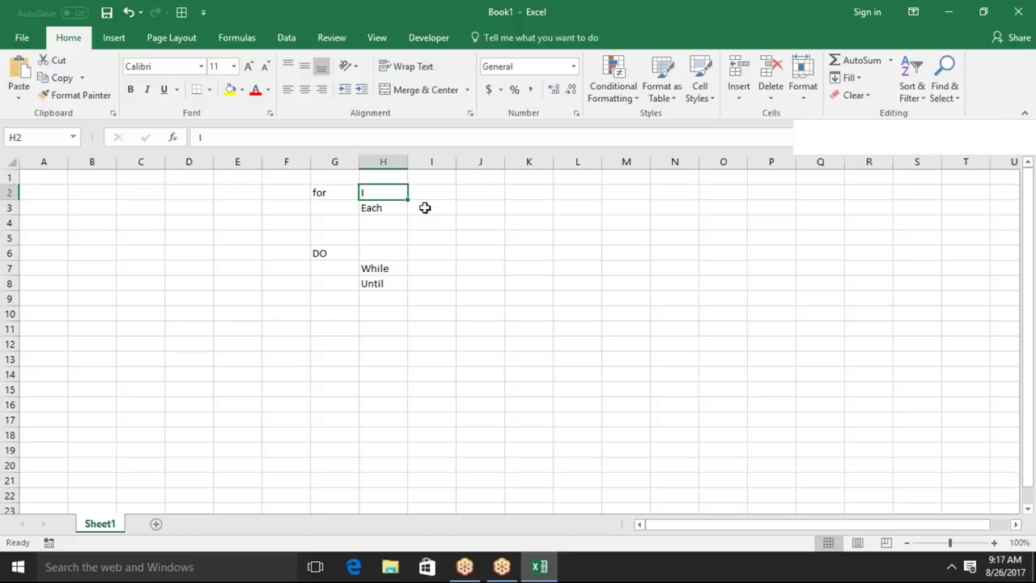
pyautogui.click(365, 267)
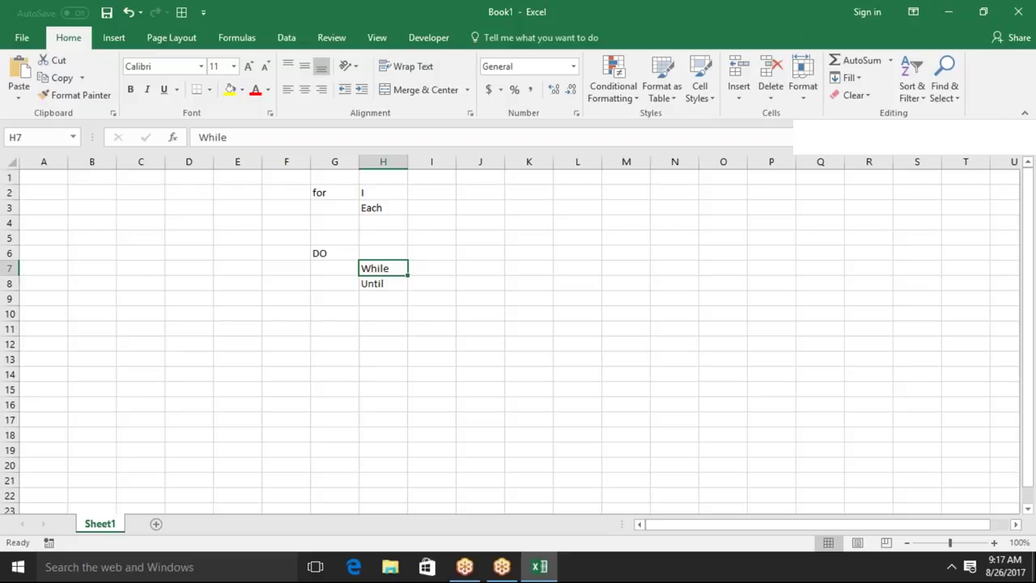
# Add a new sheet with Sales in A1 and start =ra in A2.
pyautogui.click(157, 525)
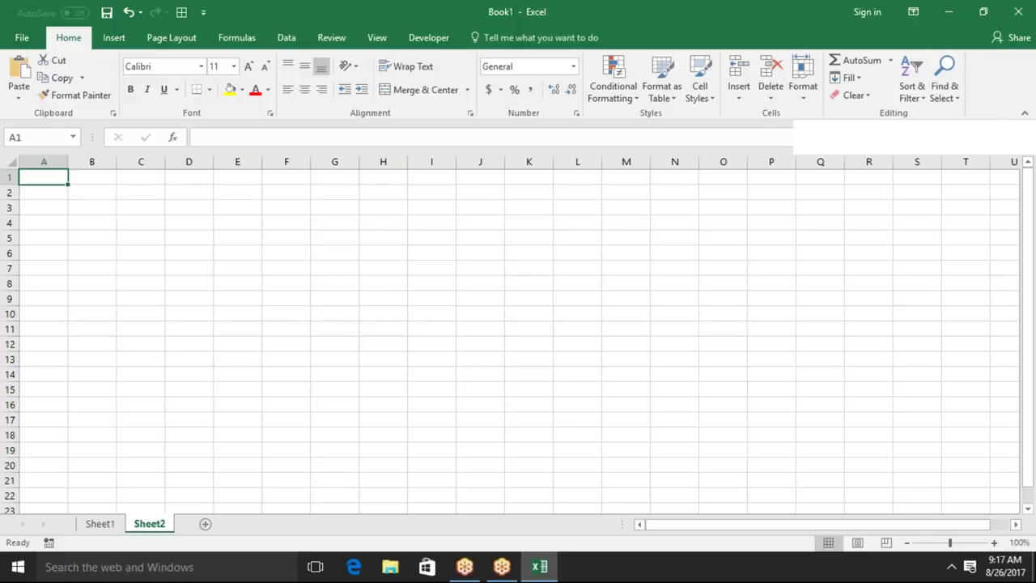
pyautogui.write('Sales')
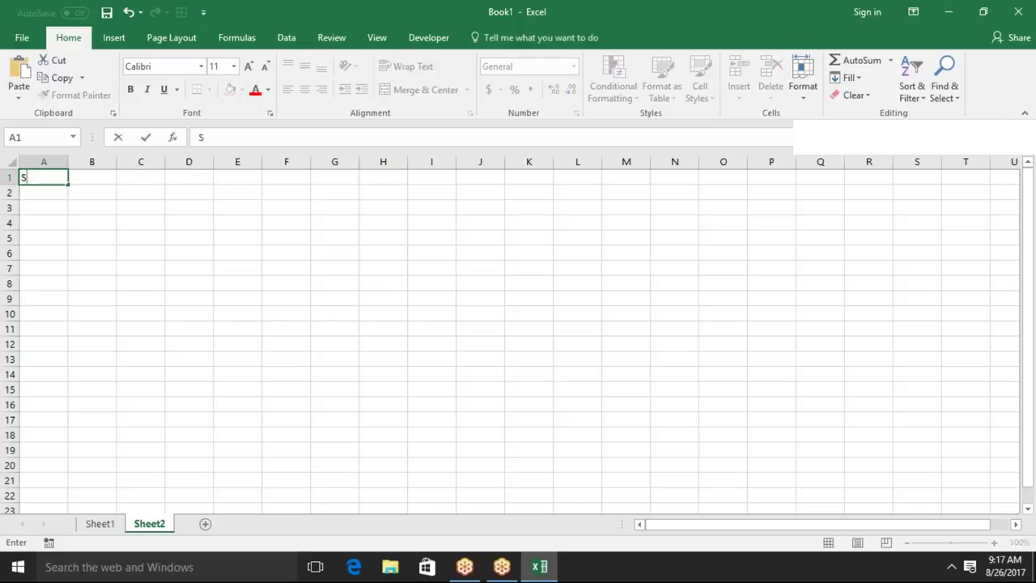
pyautogui.press('Return')
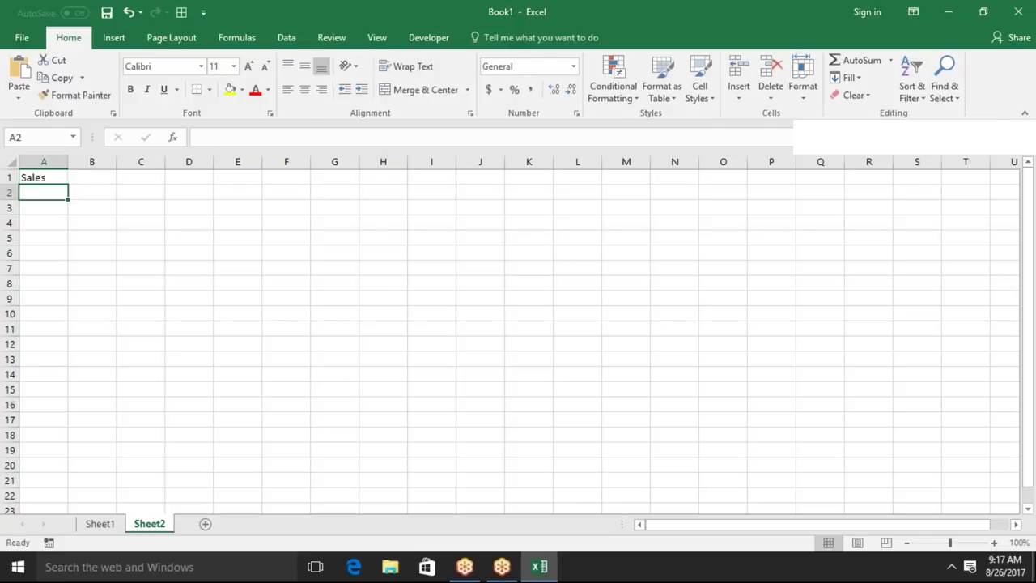
pyautogui.write('=ra')
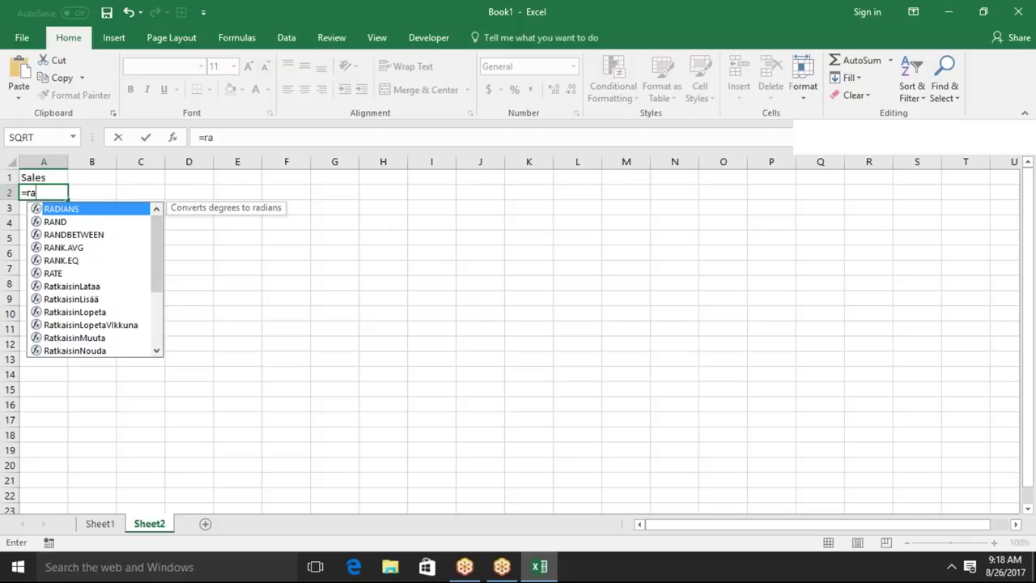
# Enter =RANDBETWEEN(10,90) in A2 and fill it down to A43.
pyautogui.press('Down')
pyautogui.press('Down')
pyautogui.press('Tab')
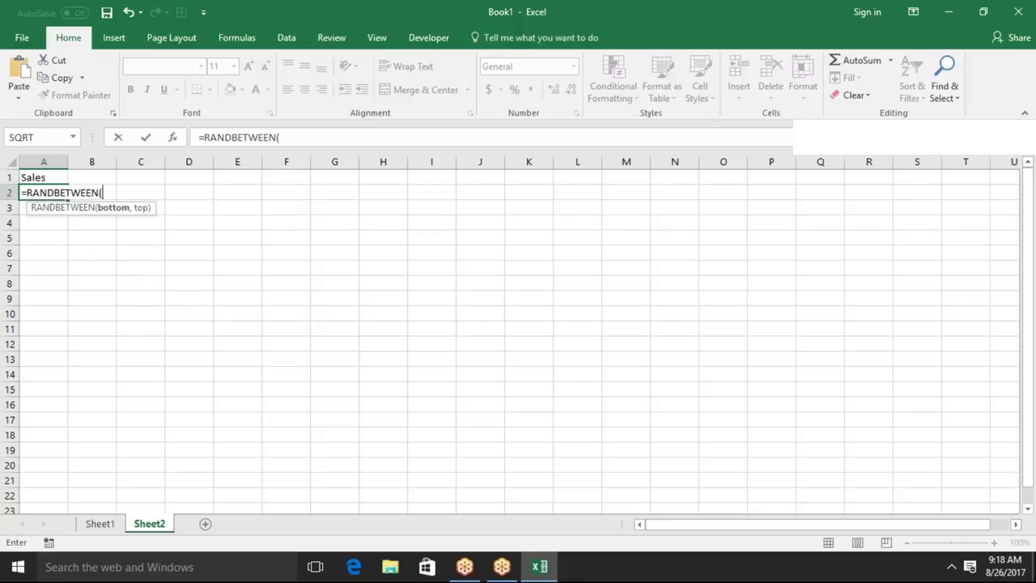
pyautogui.write('10,9')
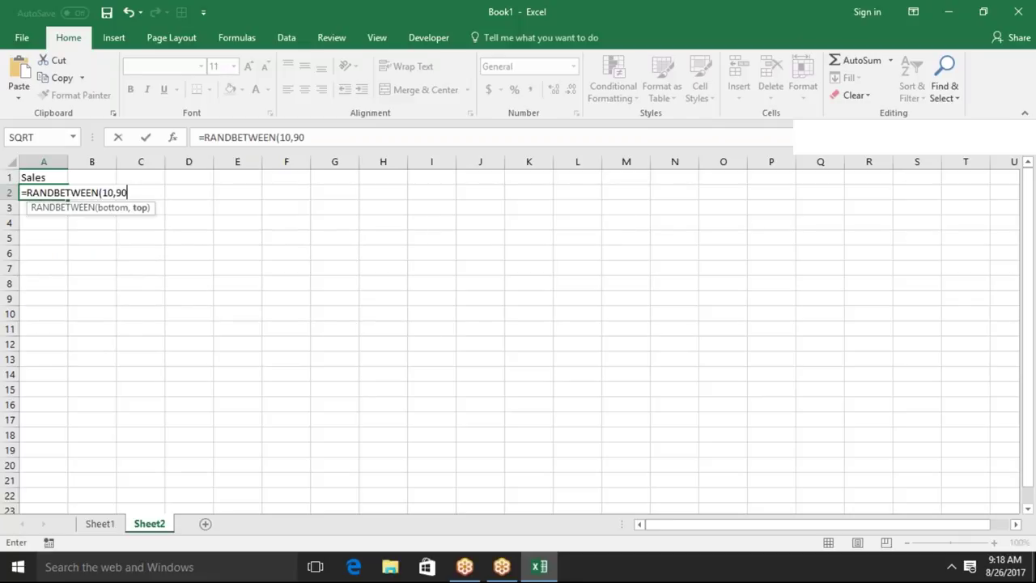
pyautogui.write('0')
pyautogui.press('Return')
pyautogui.press('Up')
pyautogui.hotkey('shift', 'Down')
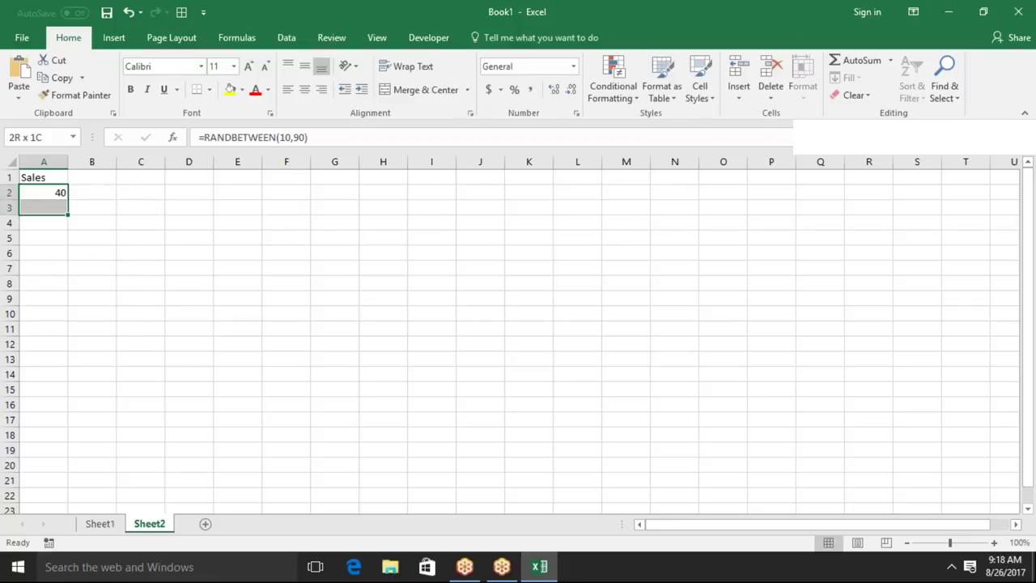
pyautogui.hotkey('shift', 'Down')
pyautogui.hotkey('shift', 'Down')
pyautogui.hotkey('shift', 'Down')
pyautogui.hotkey('shift', 'Down')
pyautogui.hotkey('shift', 'Down')
pyautogui.hotkey('shift', 'Down')
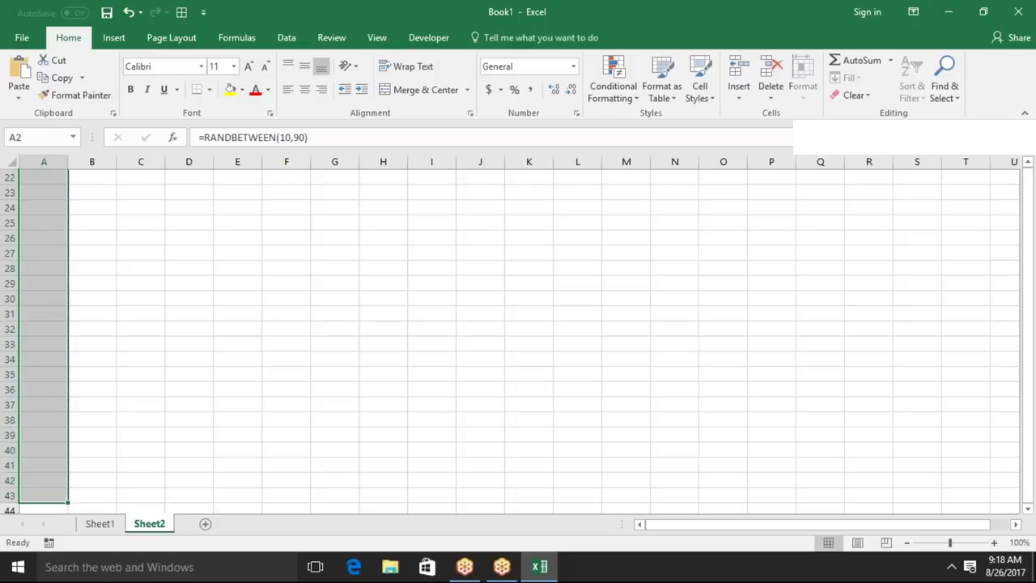
pyautogui.hotkey('ctrl', 'd')
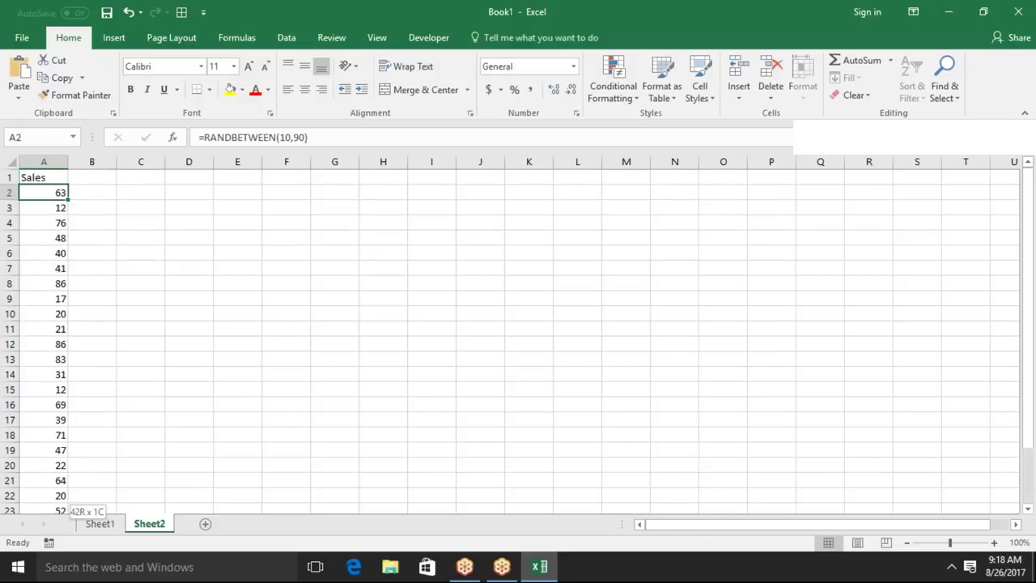
# Copy A2:A43 and paste it back as fixed values.
pyautogui.hotkey('ctrl', 'c')
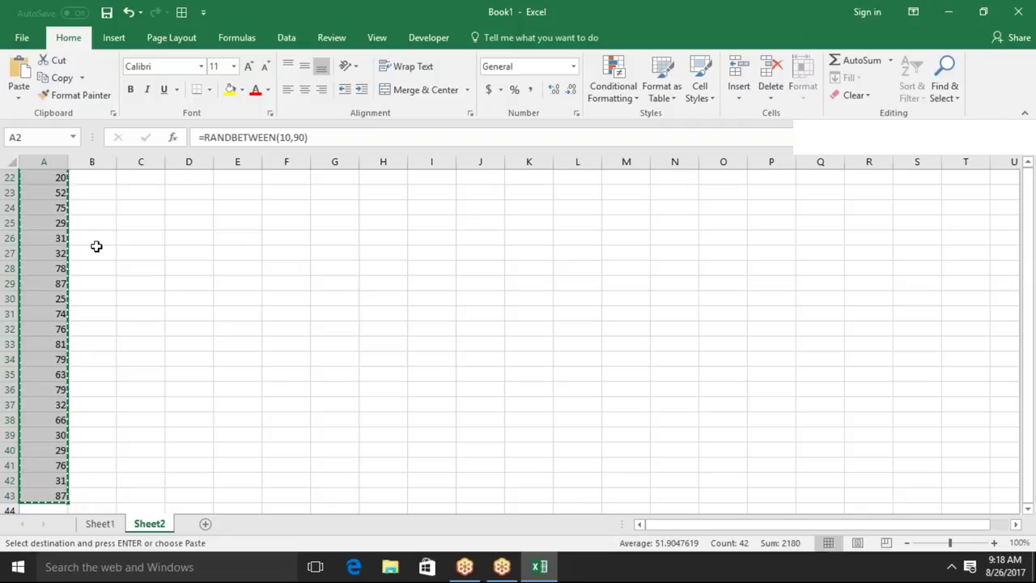
pyautogui.click(19, 97)
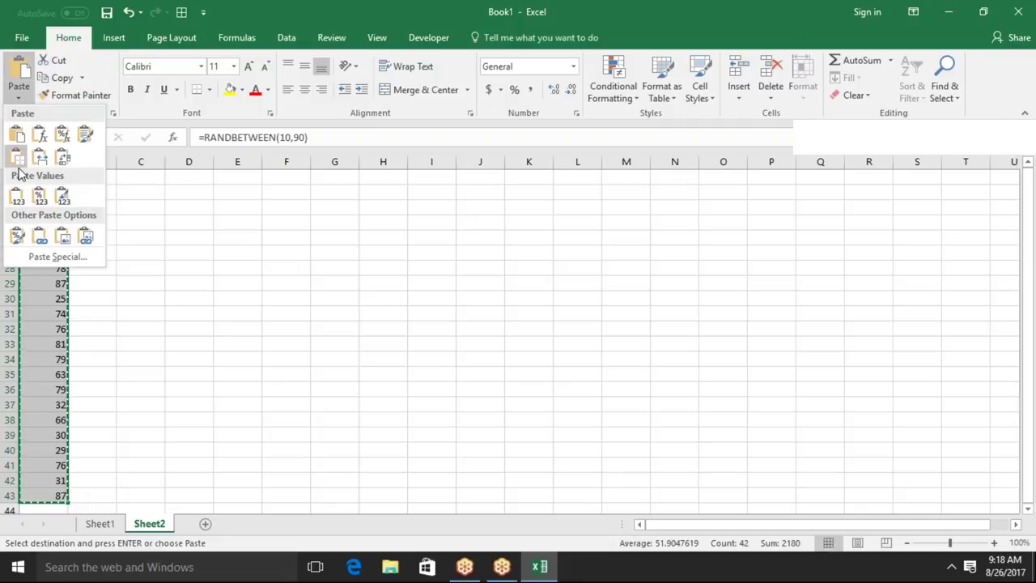
pyautogui.click(17, 196)
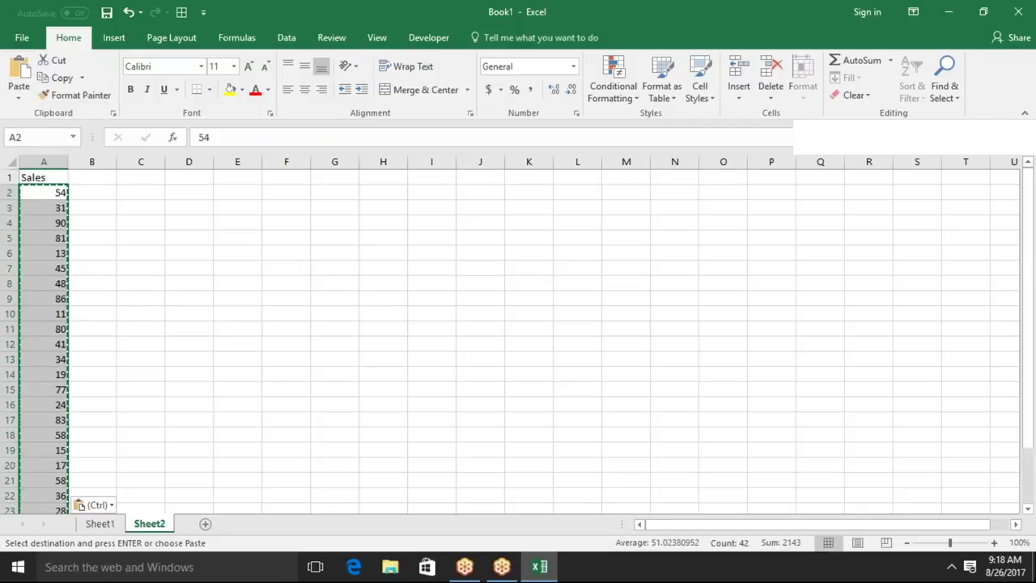
pyautogui.press('Escape')
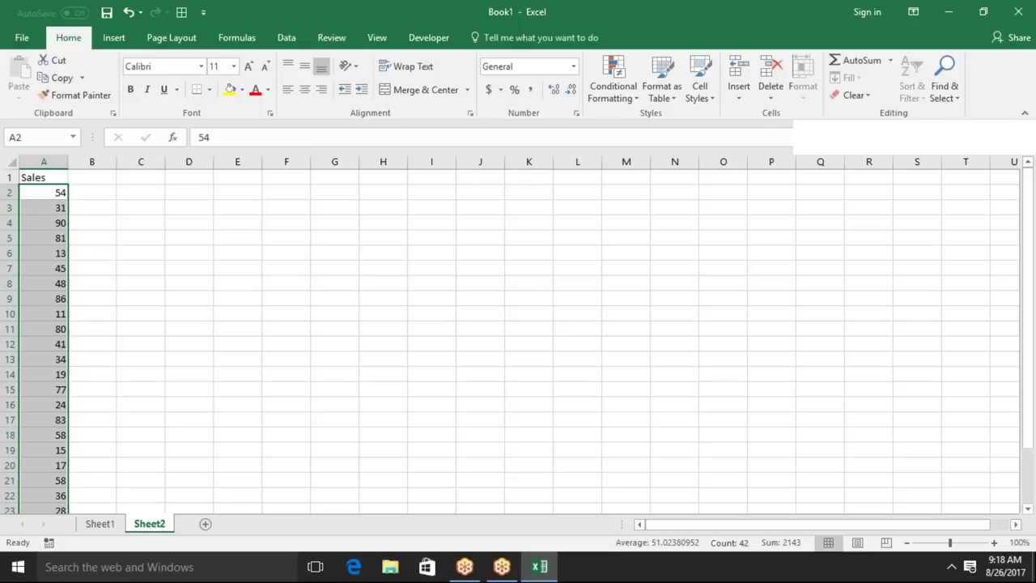
pyautogui.click(43, 178)
pyautogui.click(43, 193)
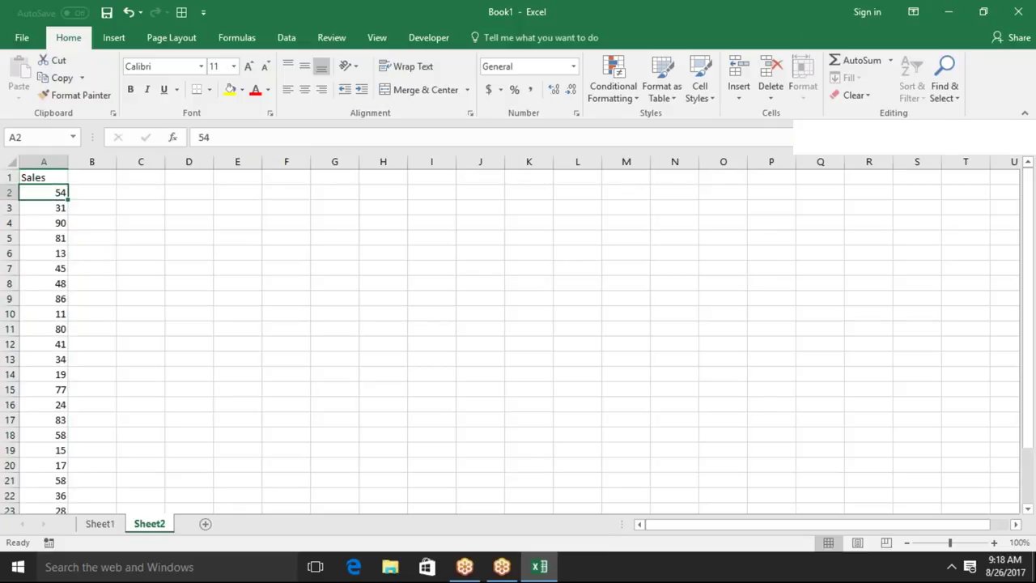
# Select the 42 Sales figures in A2:A43, which total 2143.
pyautogui.click(92, 192)
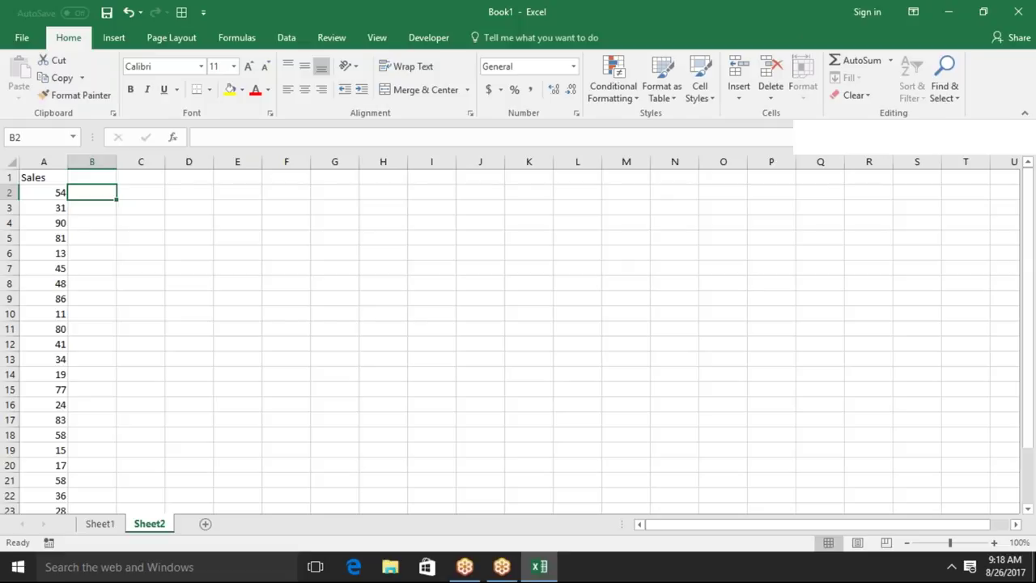
pyautogui.click(44, 192)
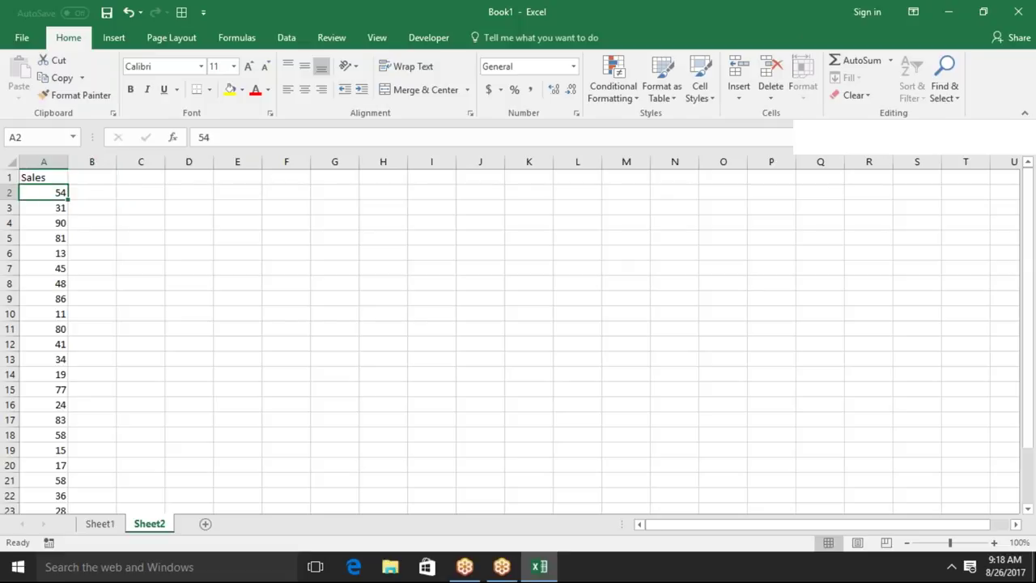
pyautogui.hotkey('ctrl', 'Down')
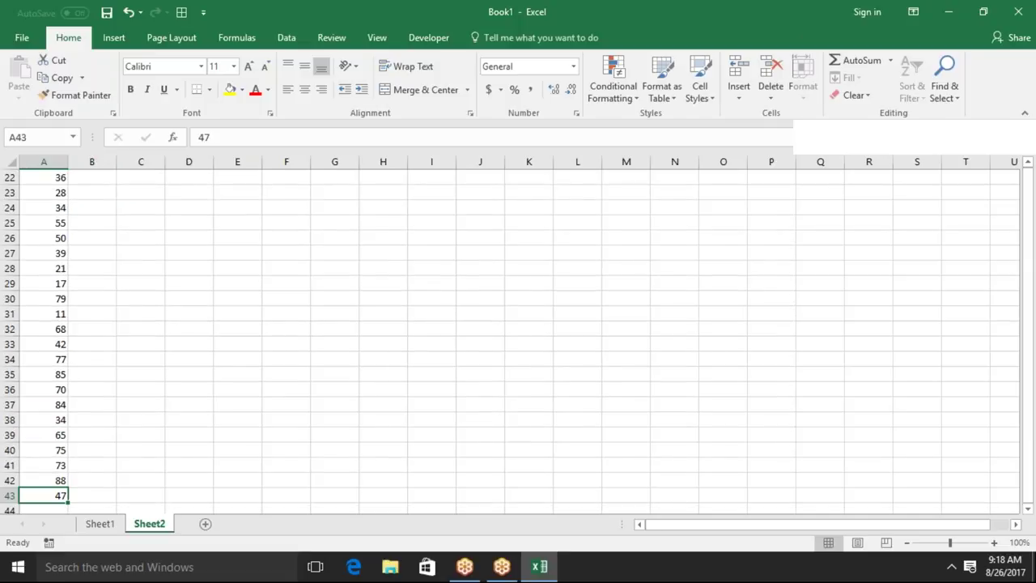
pyautogui.hotkey('ctrl', 'Up')
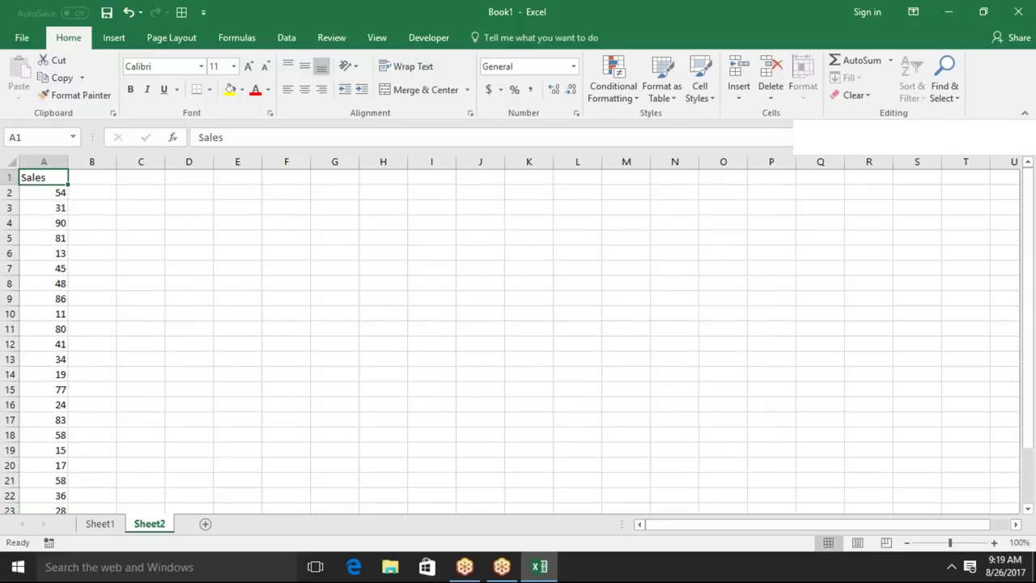
pyautogui.click(44, 192)
pyautogui.hotkey('ctrl', 'shift', 'Down')
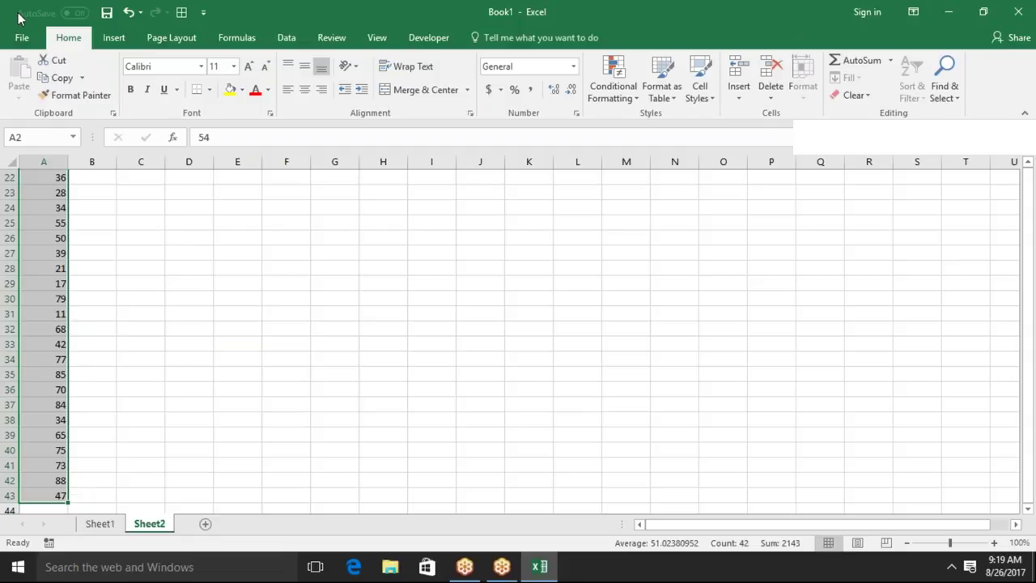
# Open IPT-Jan.xlsm from Recent, scroll its 2017 sheet, and return to Book1's Sheet2.
pyautogui.click(22, 39)
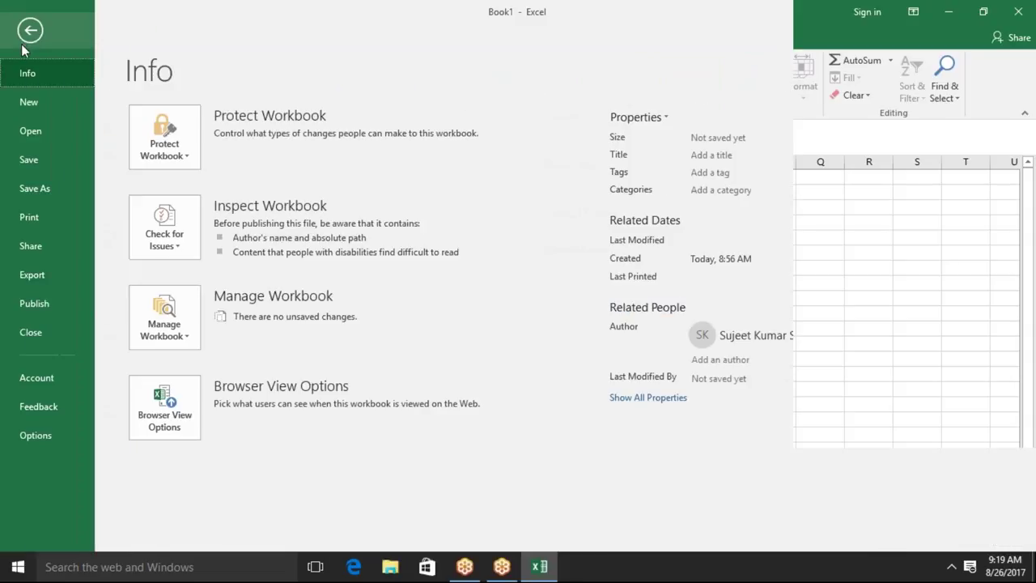
pyautogui.click(55, 129)
pyautogui.click(405, 142)
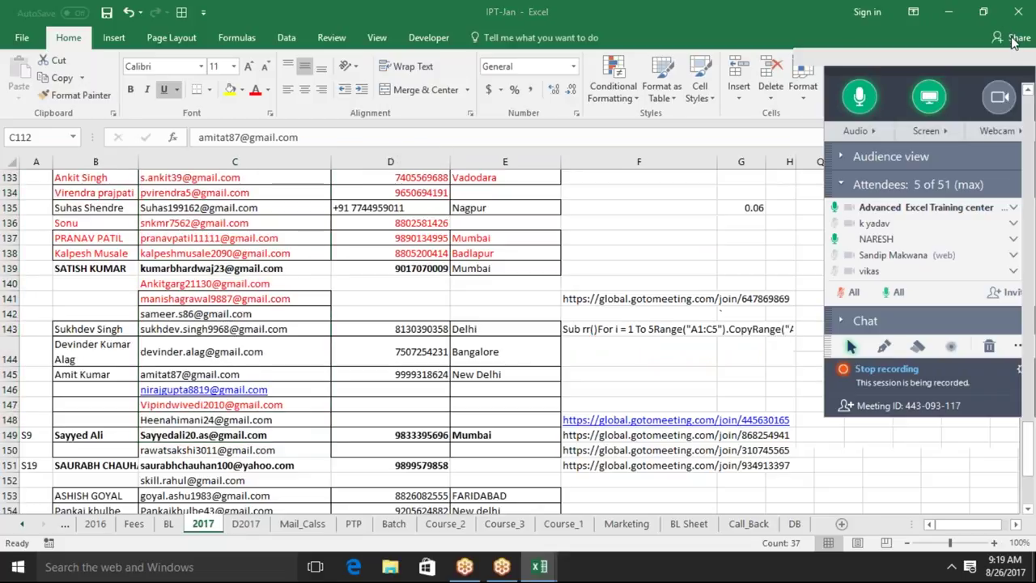
pyautogui.moveTo(1031, 453); pyautogui.dragTo(1032, 376)
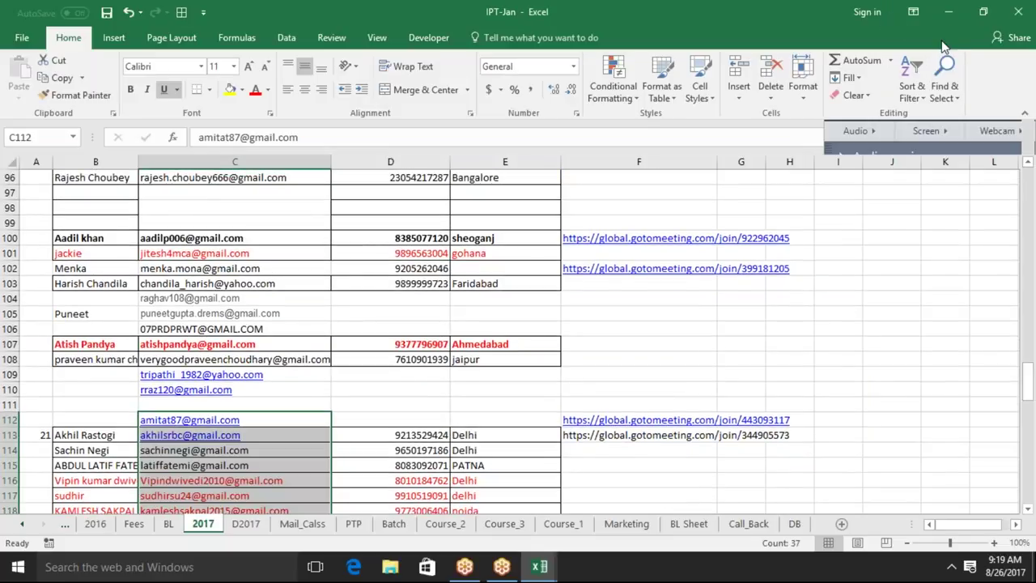
pyautogui.moveTo(1027, 514); pyautogui.dragTo(1028, 513)
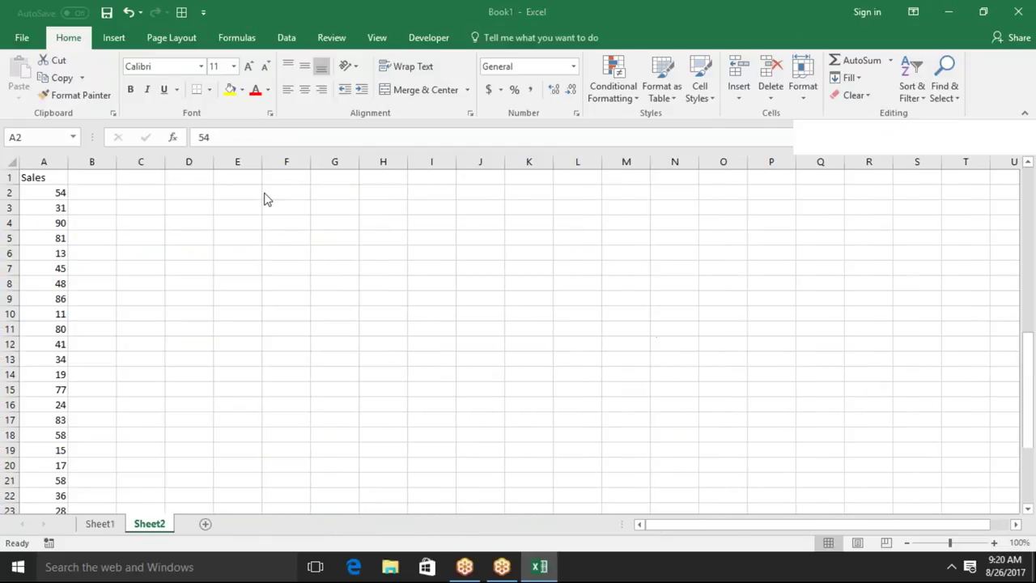
# Overwrite the Sales heading in A1 with 85 and check the values below it.
pyautogui.click(65, 196)
pyautogui.click(57, 195)
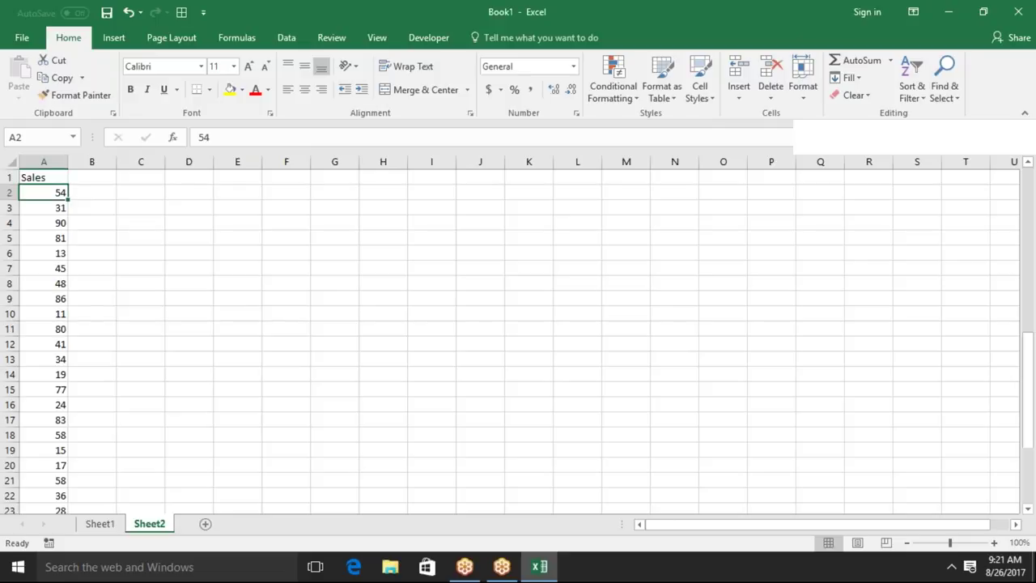
pyautogui.click(48, 177)
pyautogui.write('85')
pyautogui.press('Return')
pyautogui.click(44, 178)
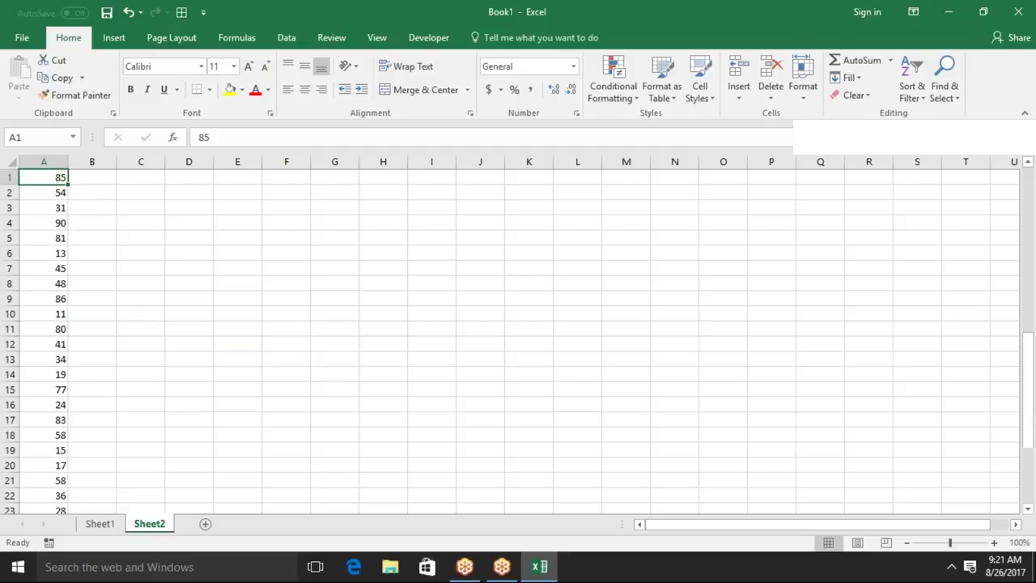
pyautogui.click(44, 192)
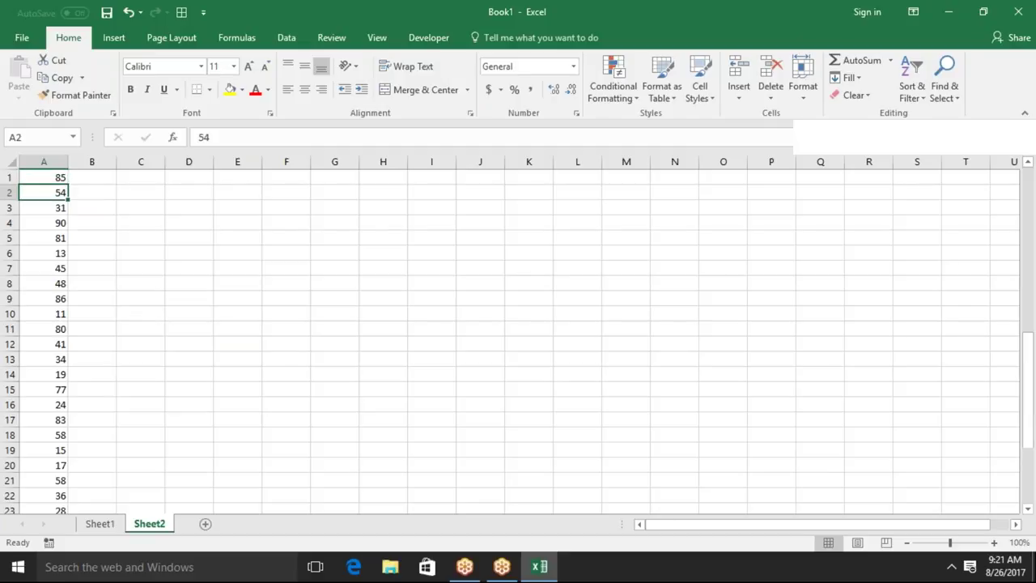
pyautogui.click(44, 177)
pyautogui.click(43, 193)
pyautogui.click(44, 208)
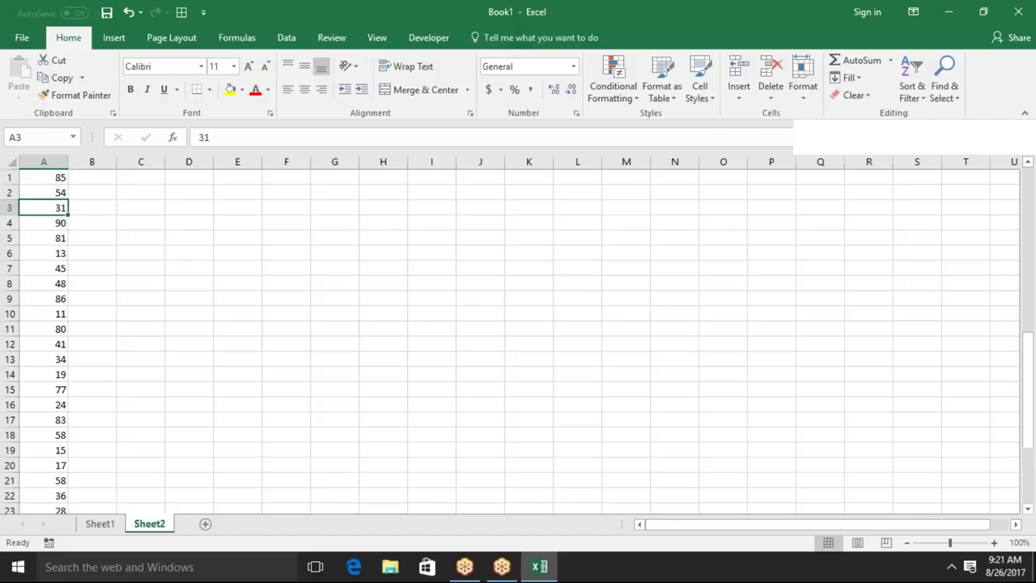
pyautogui.press('Down')
pyautogui.press('Down')
pyautogui.press('Down')
pyautogui.press('Down')
pyautogui.press('Down')
pyautogui.press('Down')
pyautogui.press('Down')
pyautogui.press('Down')
pyautogui.press('Down')
pyautogui.press('Down')
pyautogui.press('Down')
pyautogui.press('Down')
pyautogui.press('Down')
pyautogui.press('Down')
pyautogui.press('Down')
pyautogui.press('Down')
pyautogui.press('Down')
pyautogui.press('Down')
pyautogui.press('Down')
pyautogui.press('Up')
pyautogui.press('Up')
pyautogui.press('Up')
pyautogui.press('Up')
pyautogui.press('Up')
pyautogui.press('Up')
pyautogui.press('Up')
pyautogui.press('Up')
pyautogui.press('Up')
pyautogui.press('Up')
pyautogui.press('Up')
pyautogui.press('Up')
pyautogui.press('Up')
pyautogui.press('Up')
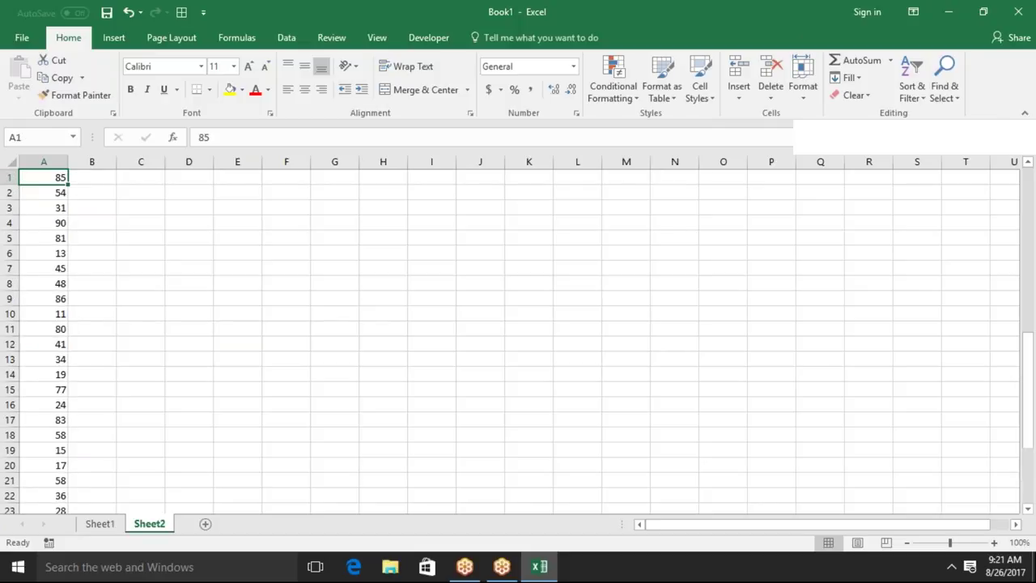
# Insert Module1 in the VBA editor and start the macro Sub rr().
pyautogui.click(431, 41)
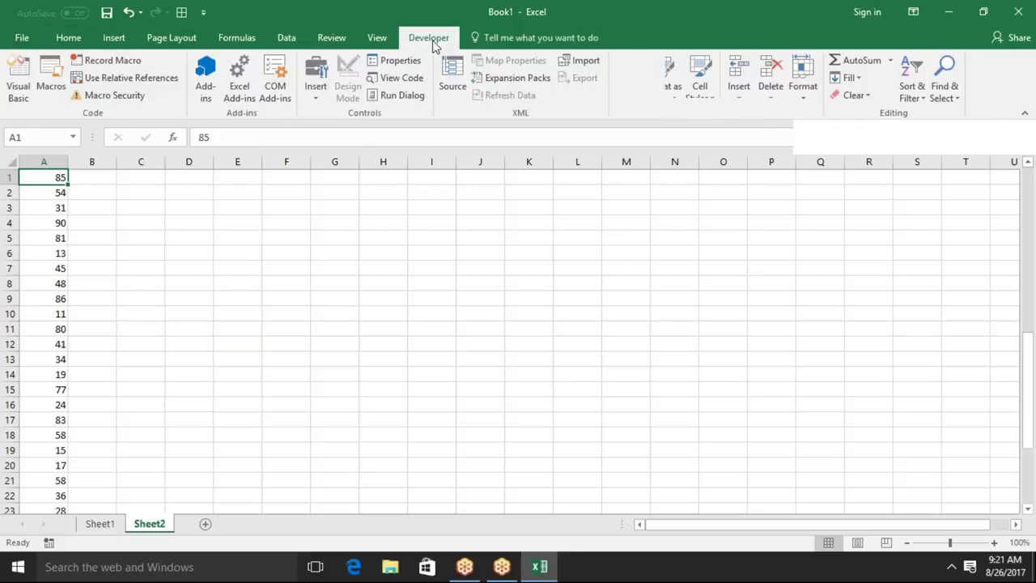
pyautogui.click(15, 90)
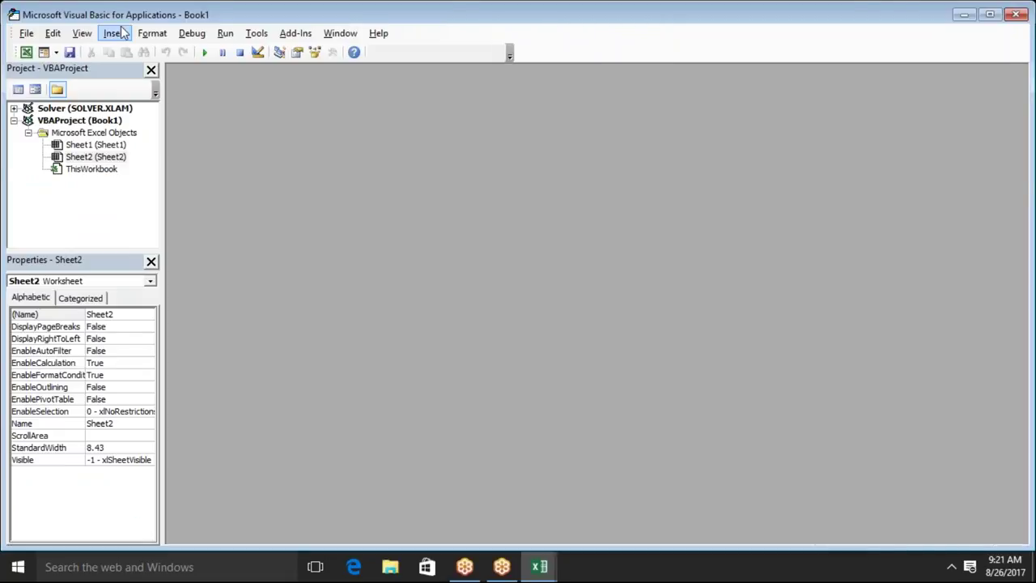
pyautogui.click(114, 33)
pyautogui.click(137, 85)
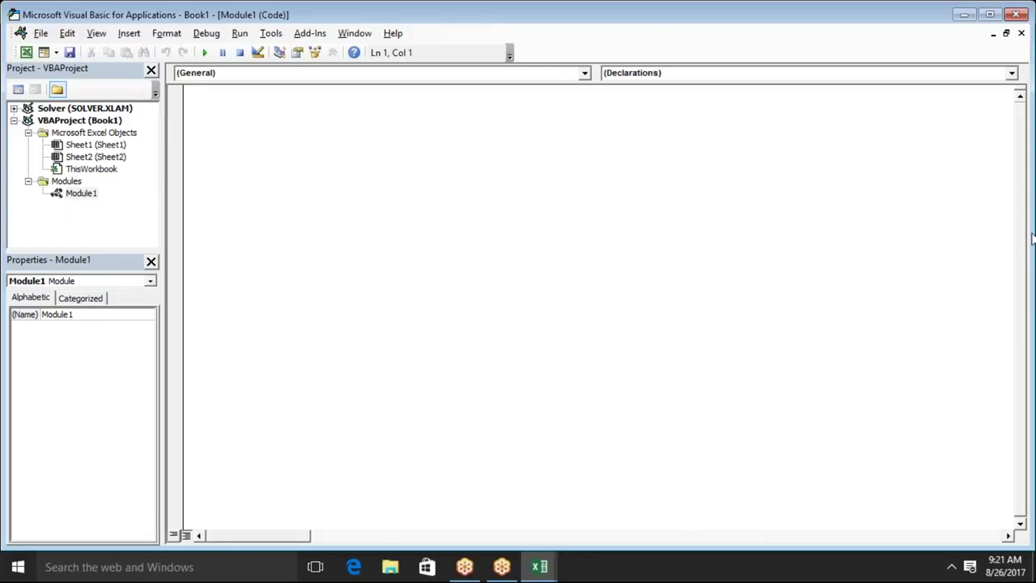
pyautogui.click(456, 154)
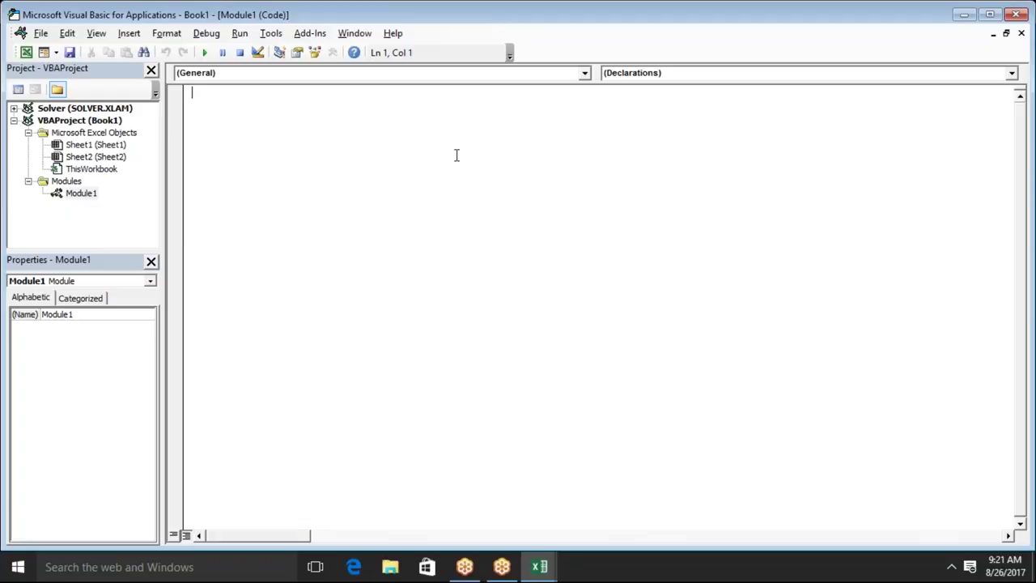
pyautogui.write('sub rr()')
pyautogui.press('Return')
pyautogui.press('Return')
pyautogui.press('Return')
pyautogui.press('Return')
pyautogui.press('Return')
pyautogui.press('Return')
# Declare Dim r As Integer and set r = 1 in the rr macro.
pyautogui.click(192, 141)
pyautogui.press('Up')
pyautogui.press('Up')
pyautogui.write('for')
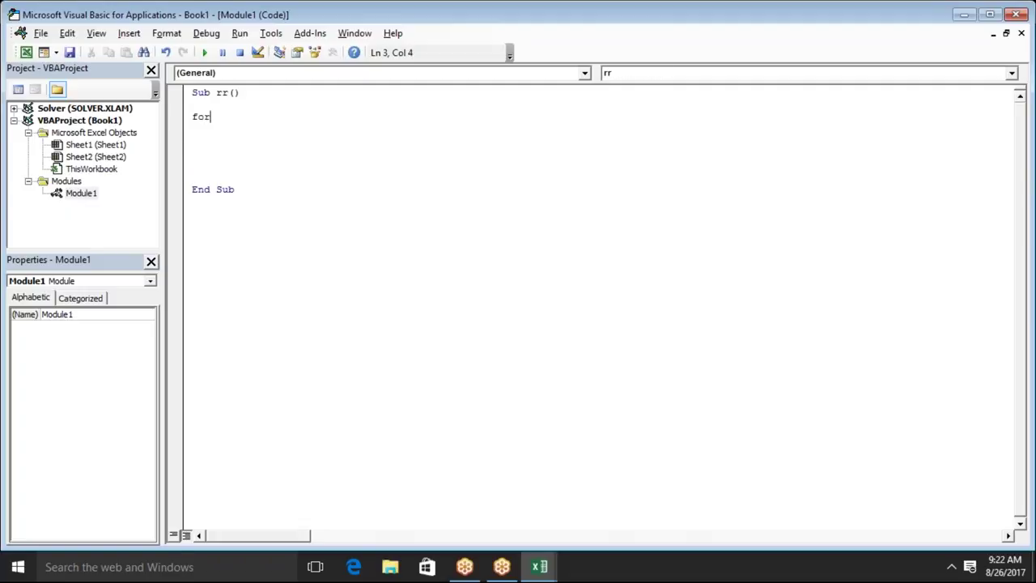
pyautogui.press('BackSpace')
pyautogui.press('BackSpace')
pyautogui.press('BackSpace')
pyautogui.write('r = ')
pyautogui.write('1')
pyautogui.press('Return')
pyautogui.press('Up')
pyautogui.press('Return')
pyautogui.press('Up')
pyautogui.press('Up')
pyautogui.write('dimm')
pyautogui.press('BackSpace')
pyautogui.press('BackSpace')
pyautogui.write('r as ')
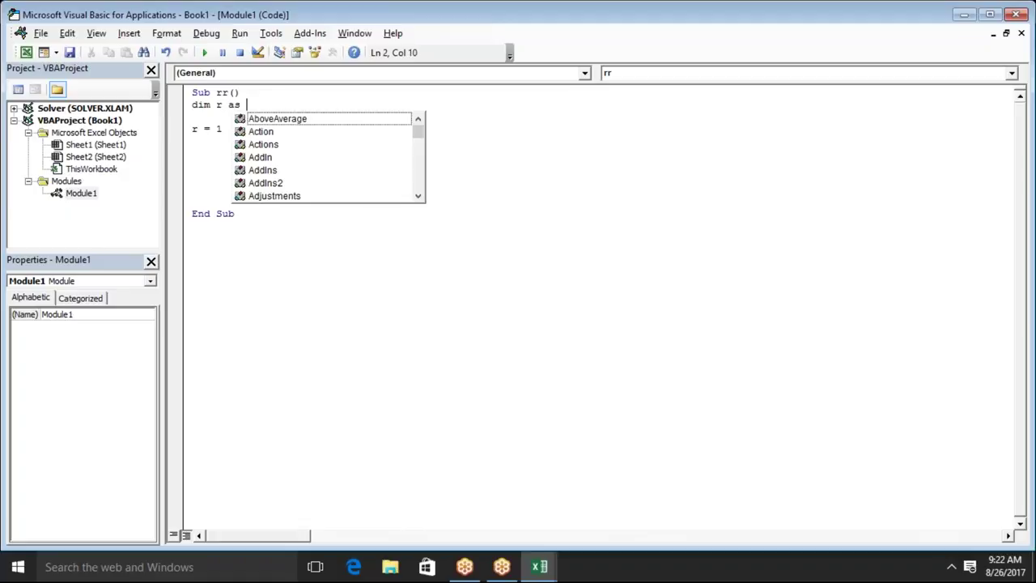
pyautogui.write('In')
pyautogui.press('Tab')
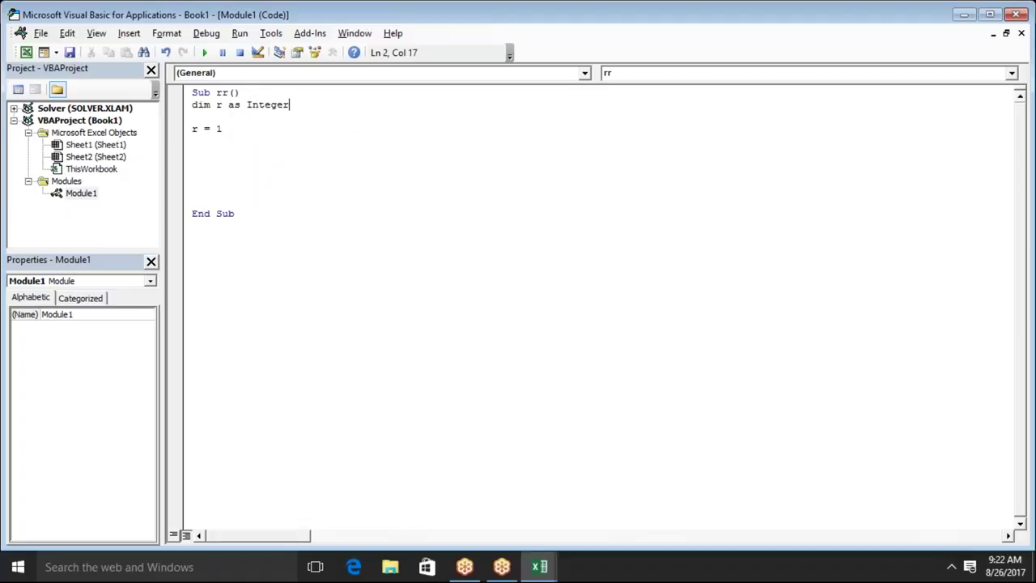
pyautogui.press('Down')
pyautogui.press('Down')
pyautogui.press('Down')
pyautogui.press('Up')
pyautogui.press('End')
pyautogui.hotkey('shift', 'Left')
pyautogui.hotkey('shift', 'Left')
pyautogui.hotkey('shift', 'Left')
pyautogui.hotkey('shift', 'Left')
pyautogui.hotkey('shift', 'Left')
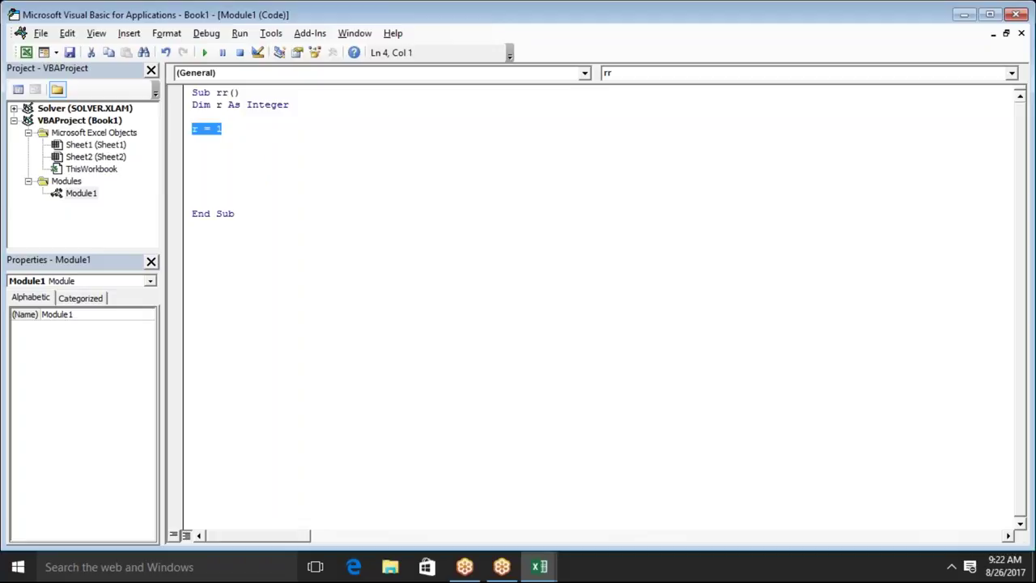
pyautogui.press('Down')
pyautogui.press('Down')
pyautogui.press('Down')
# Add the line Do While Cells(r, 1).Value > 0 below r = 1.
pyautogui.press('Return')
pyautogui.press('Up')
pyautogui.press('Up')
pyautogui.write('do ')
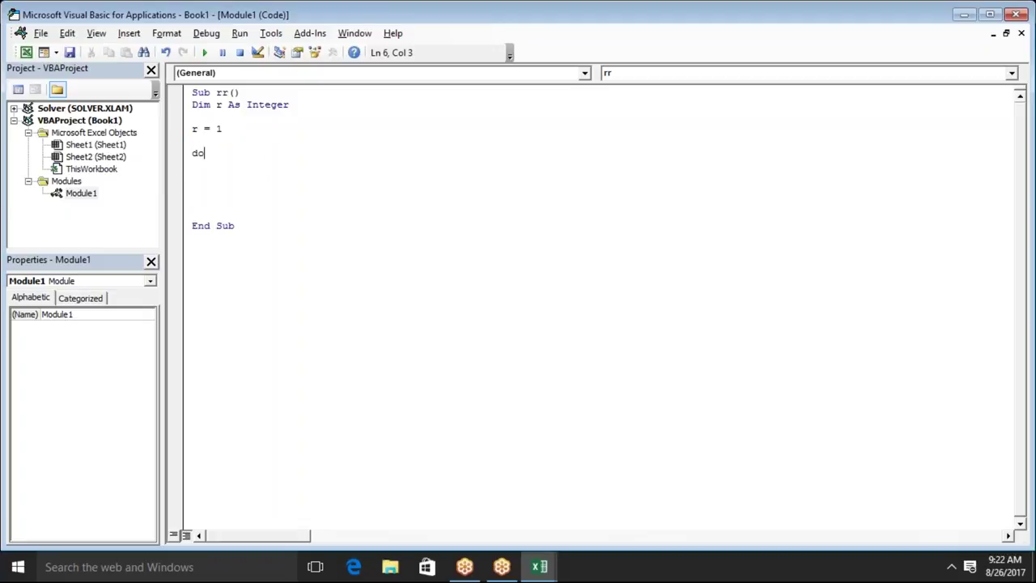
pyautogui.write('while cells(')
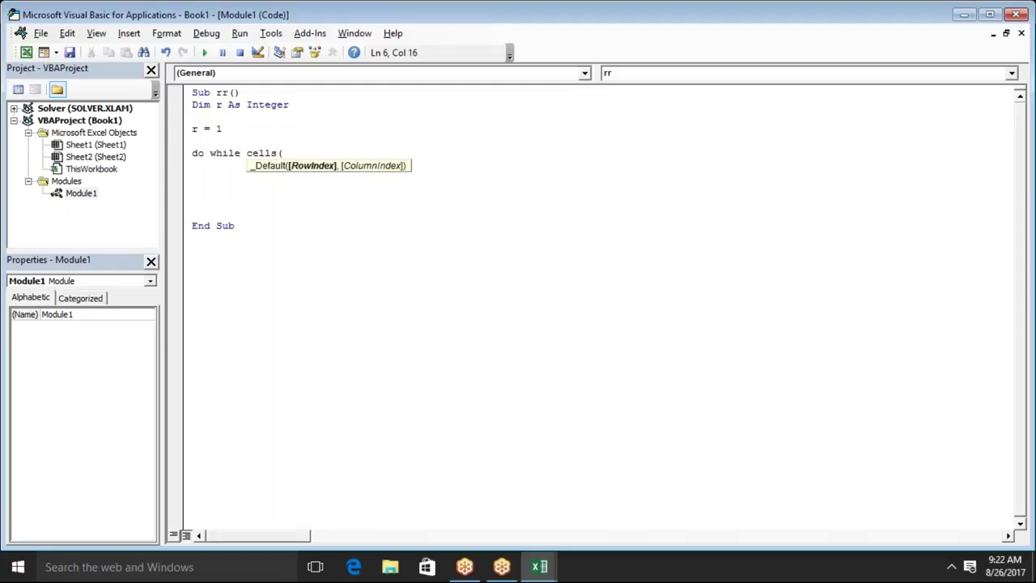
pyautogui.write('r,1')
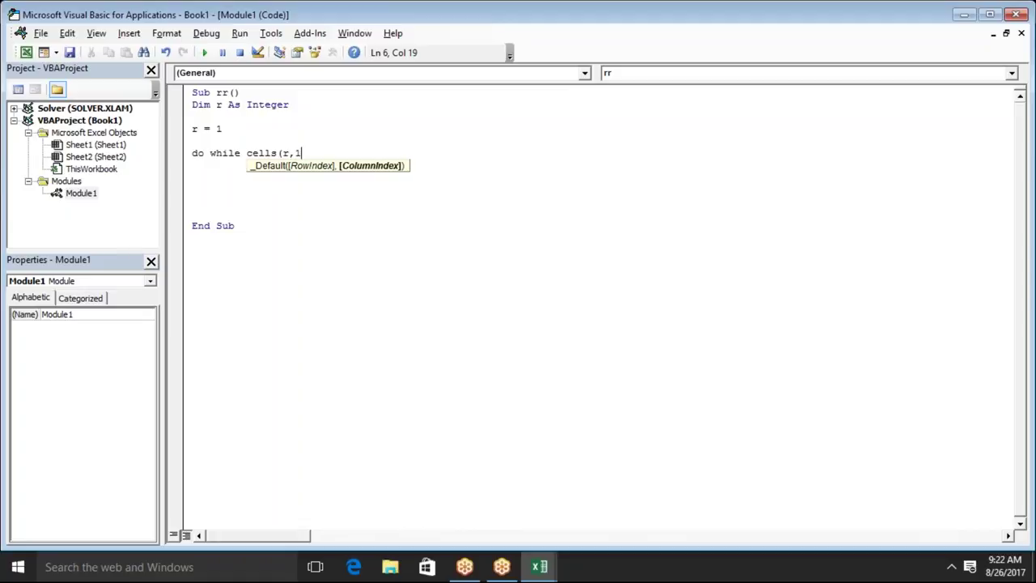
pyautogui.write(').value >')
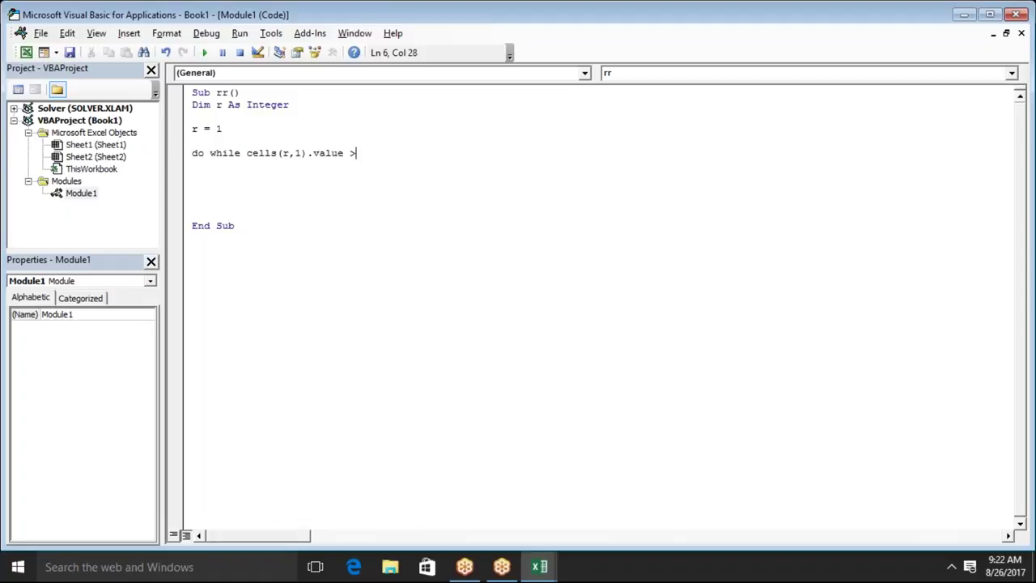
pyautogui.write('0')
pyautogui.press('Down')
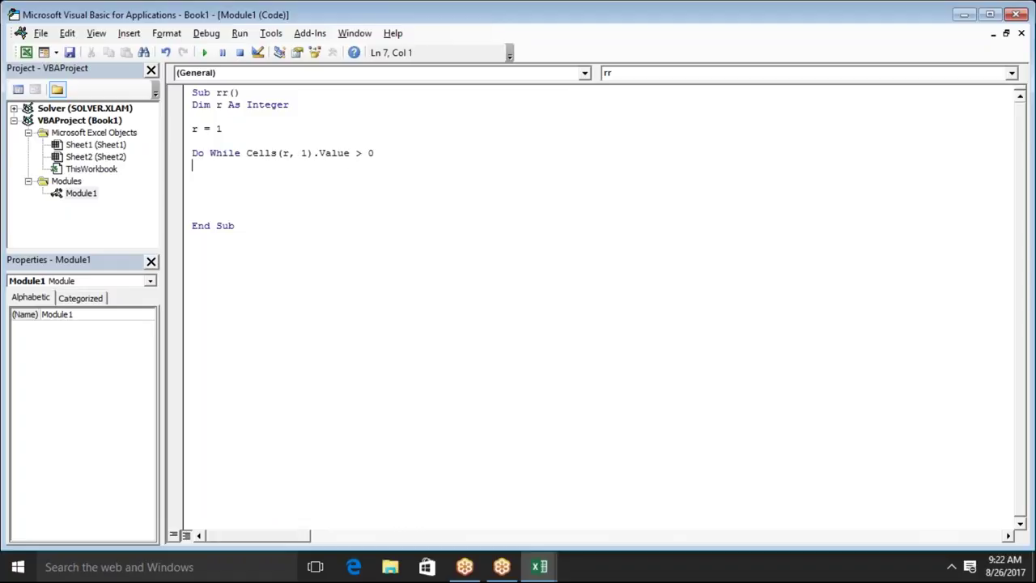
pyautogui.press('Return')
pyautogui.press('Return')
pyautogui.press('Return')
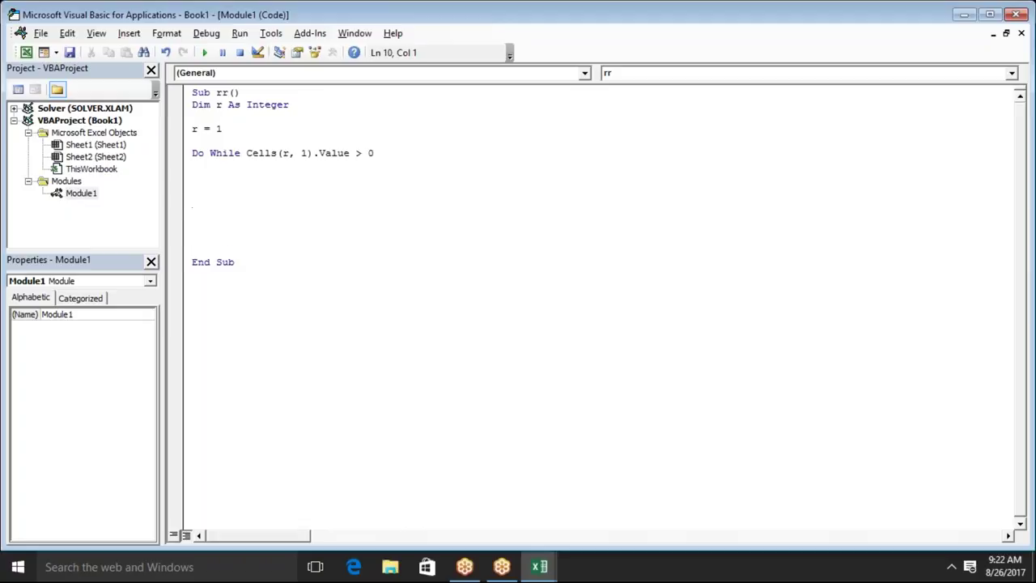
pyautogui.hotkey('alt', 'F11')
pyautogui.click(44, 191)
pyautogui.click(43, 177)
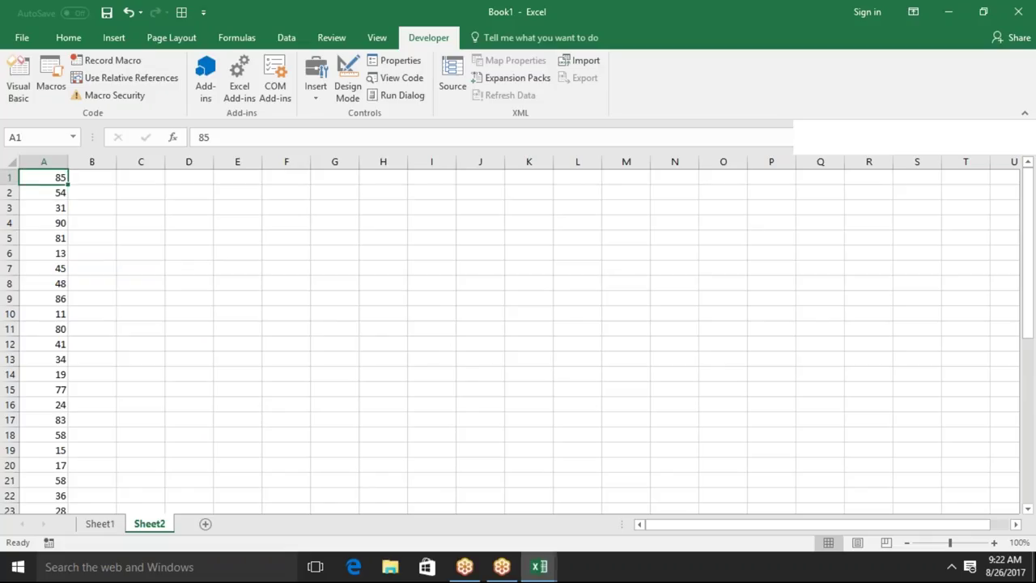
# Write the loop body Cells(r, 1).Value = Cells(r, 1).Value * 65.
pyautogui.click(91, 176)
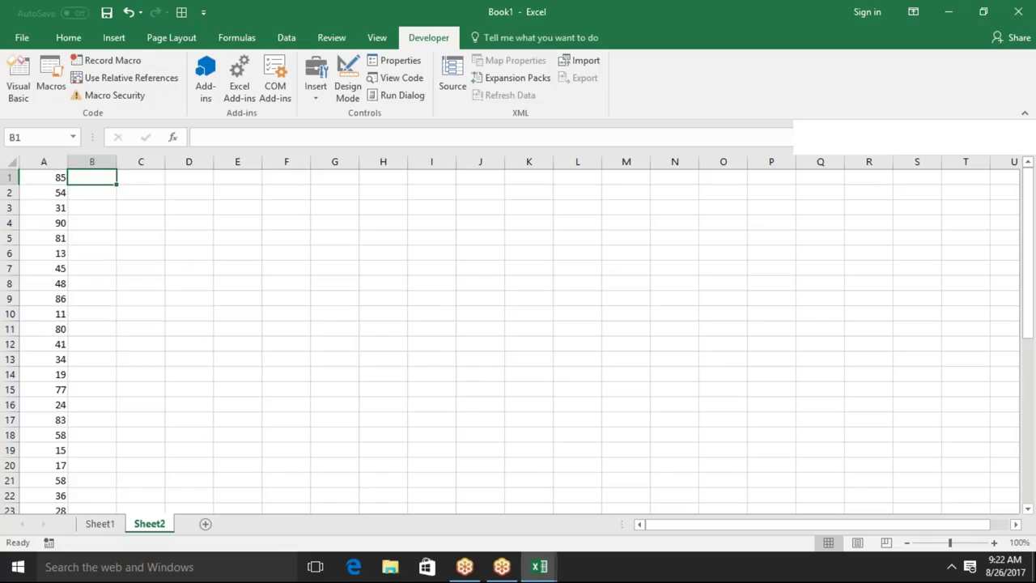
pyautogui.click(44, 177)
pyautogui.hotkey('alt', 'F11')
pyautogui.press('Up')
pyautogui.press('Up')
pyautogui.press('Up')
pyautogui.press('Down')
pyautogui.write('cells(')
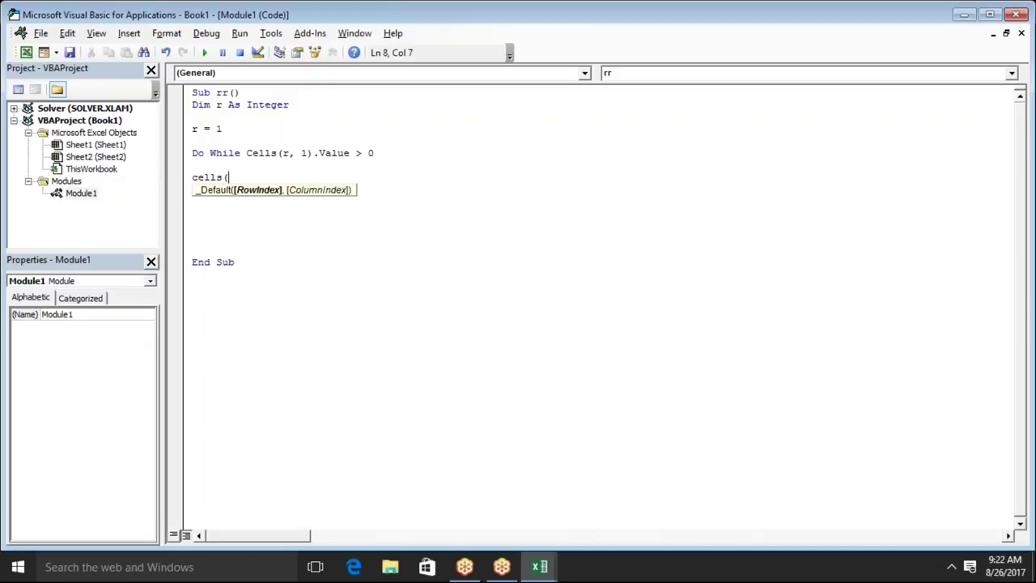
pyautogui.write('r,')
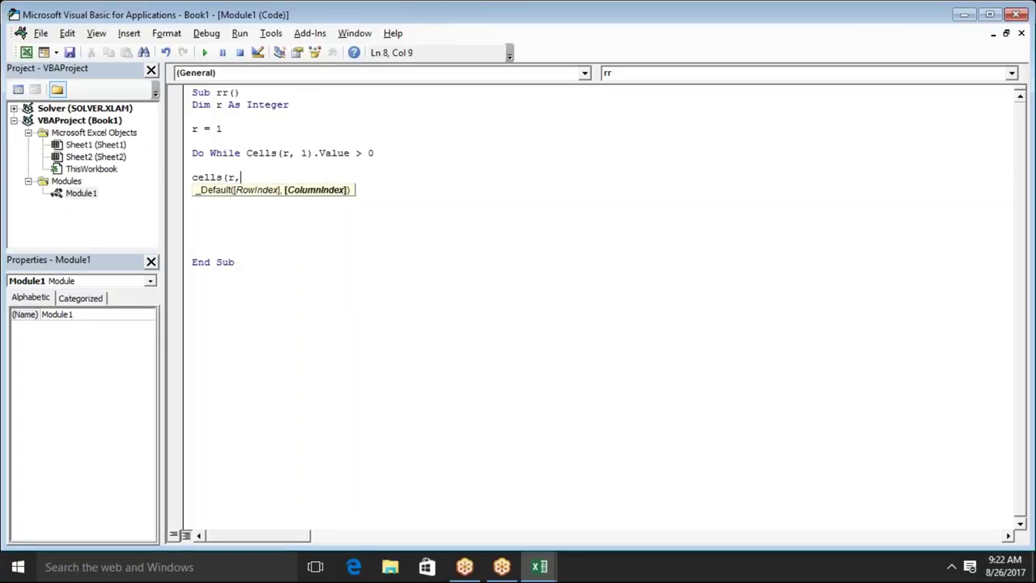
pyautogui.write('1)')
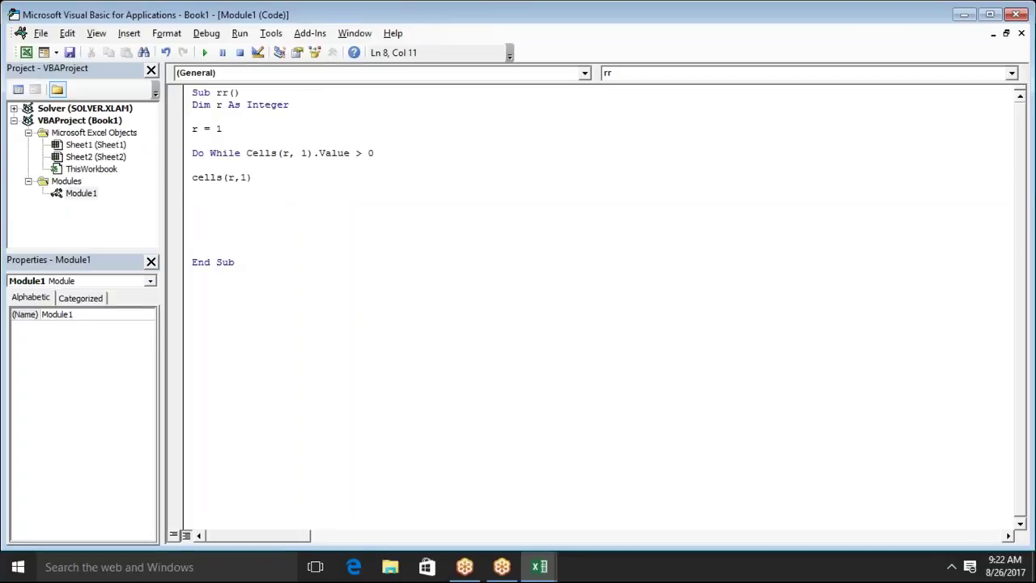
pyautogui.write('.value=cells')
pyautogui.write('(r')
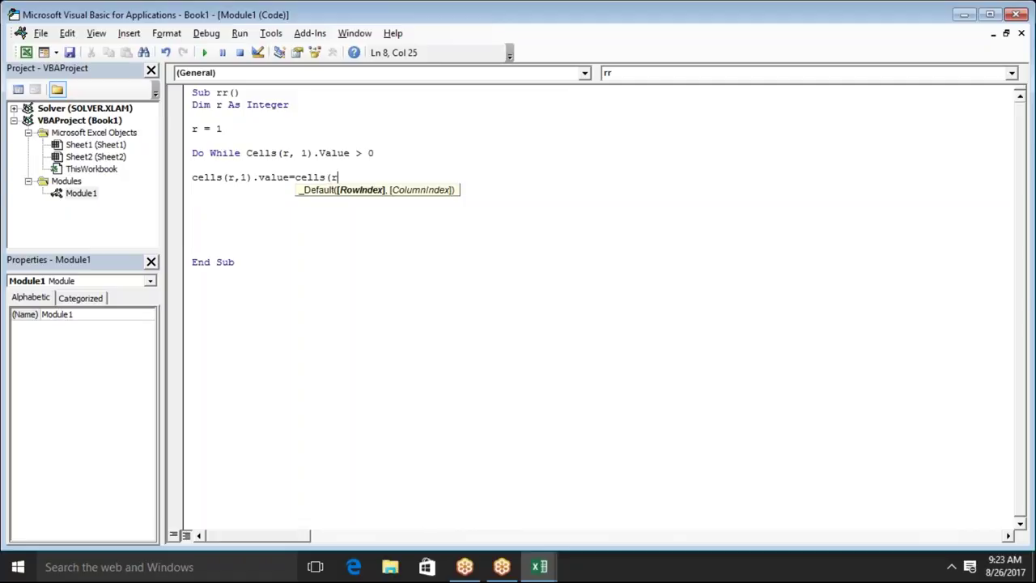
pyautogui.write(',1).value*')
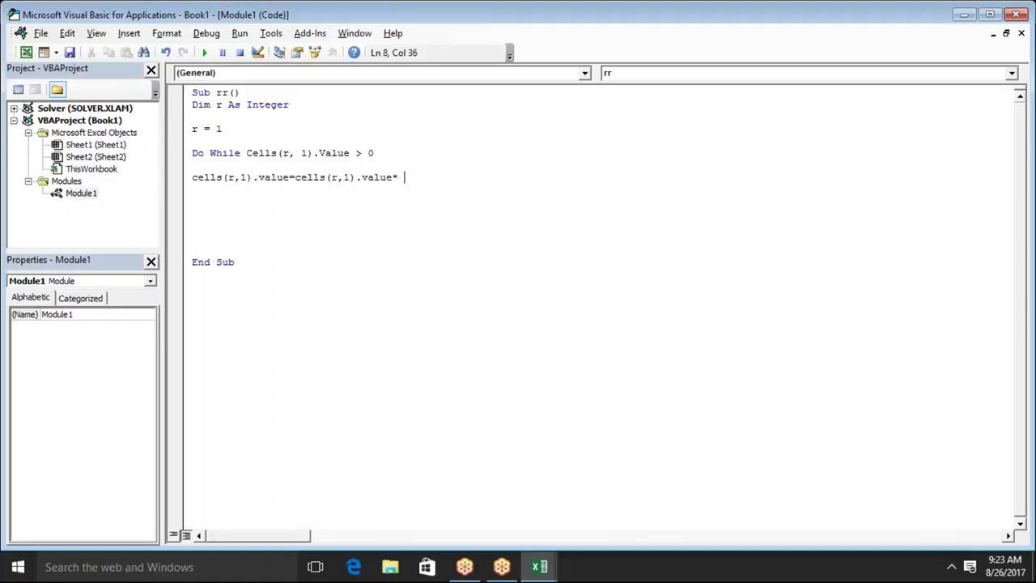
pyautogui.write('1')
pyautogui.press('BackSpace')
pyautogui.write('2')
pyautogui.press('BackSpace')
pyautogui.write('65')
pyautogui.press('Down')
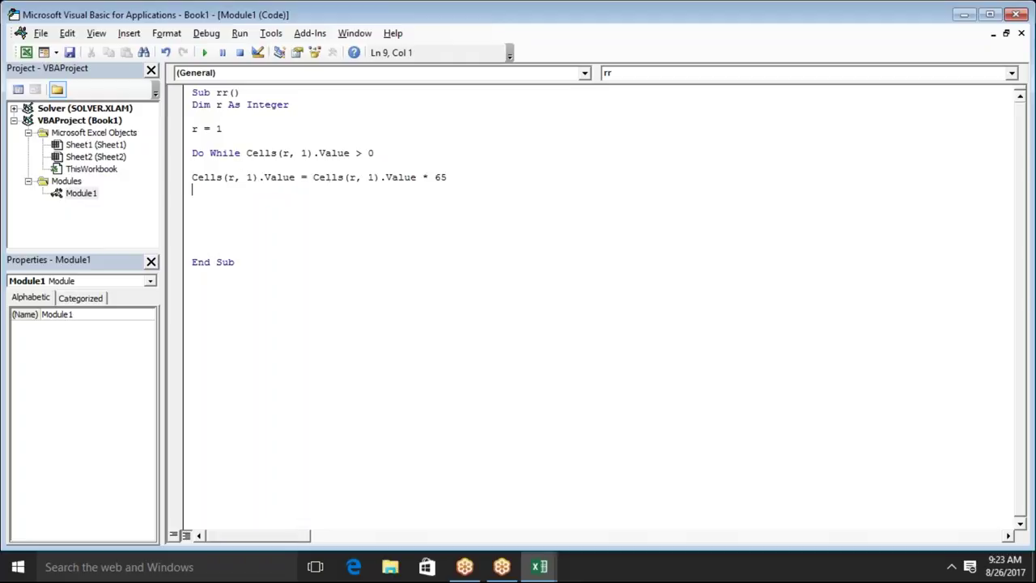
# Add the counter r = r + 1 and close the loop with Loop.
pyautogui.press('Return')
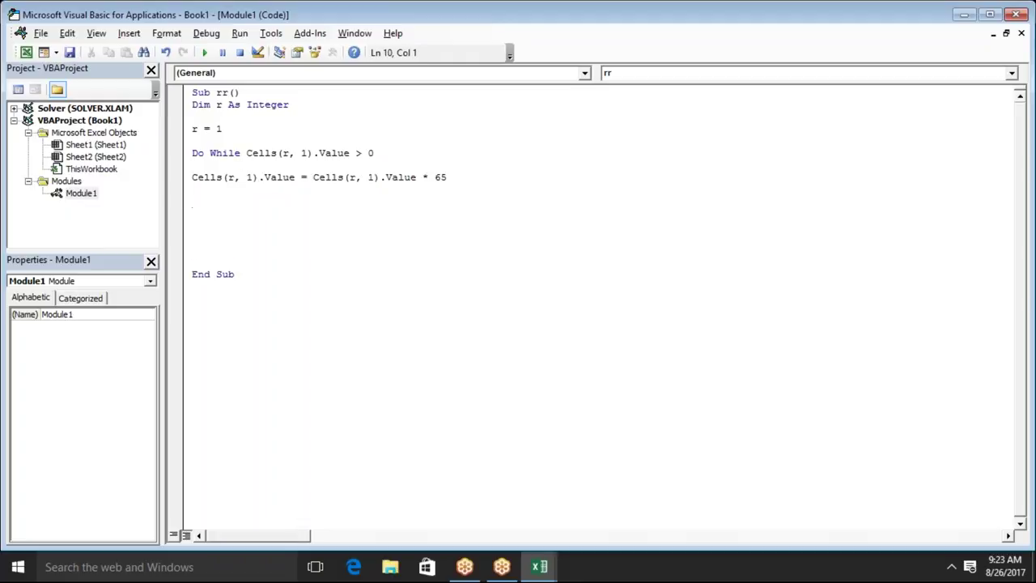
pyautogui.write('r = r + 1')
pyautogui.press('Return')
pyautogui.write('loop')
pyautogui.press('Down')
pyautogui.press('Up')
pyautogui.press('Up')
pyautogui.press('Up')
pyautogui.press('Delete')
pyautogui.press('Down')
pyautogui.press('Return')
pyautogui.click(192, 177)
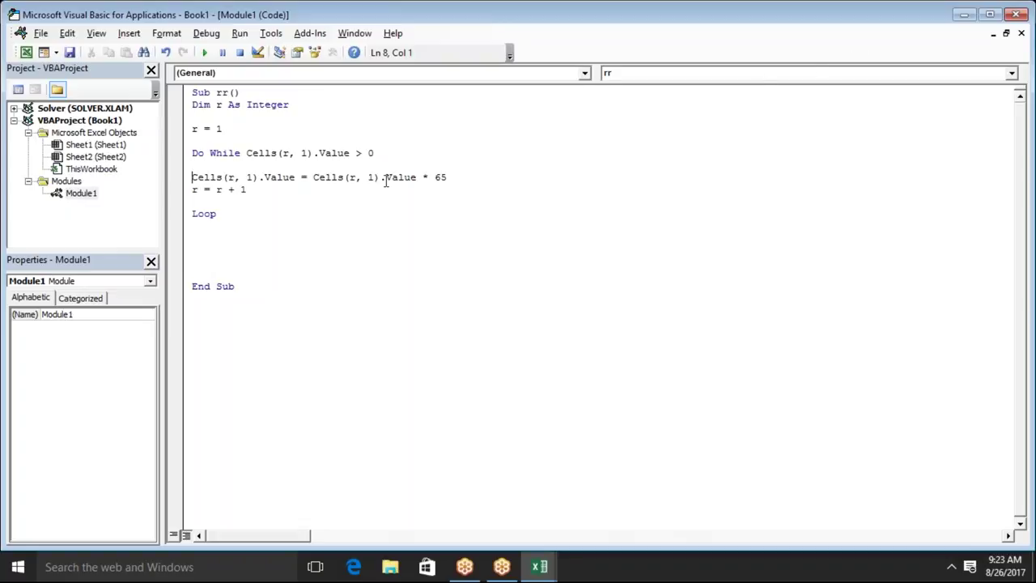
pyautogui.doubleClick(273, 153)
pyautogui.click(272, 153)
pyautogui.click(327, 153)
pyautogui.doubleClick(332, 154)
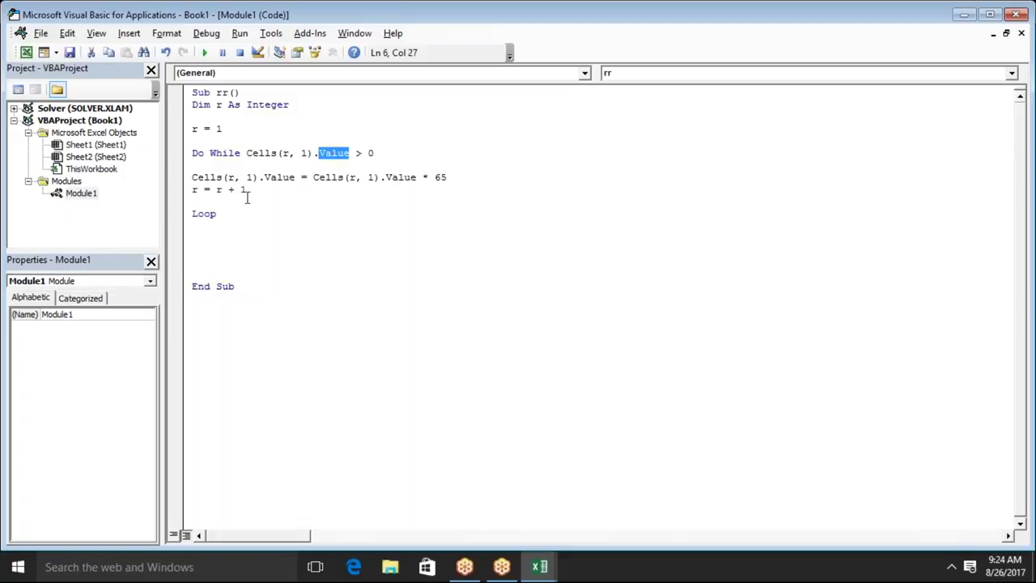
pyautogui.doubleClick(212, 178)
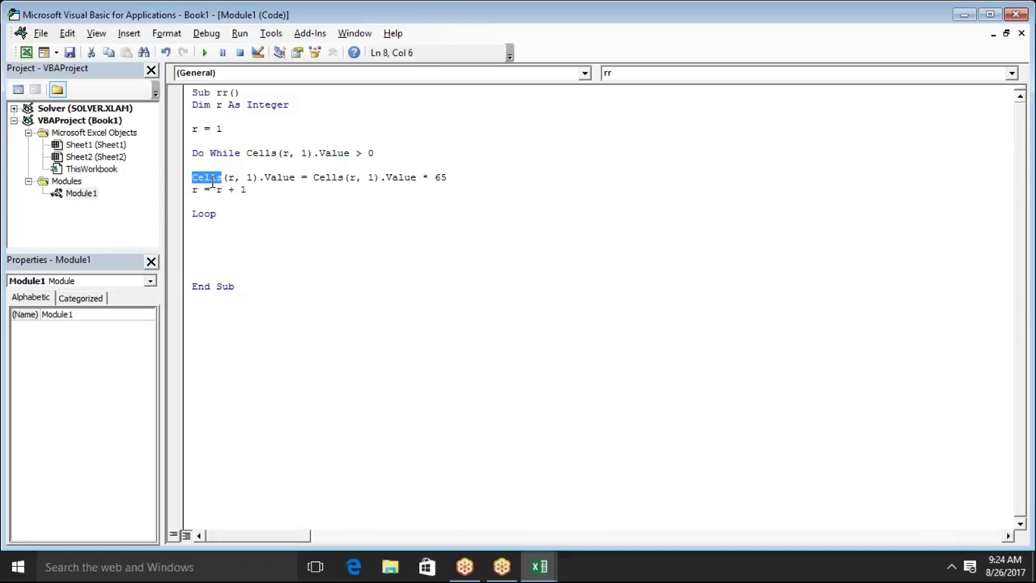
pyautogui.click(259, 178)
pyautogui.click(332, 176)
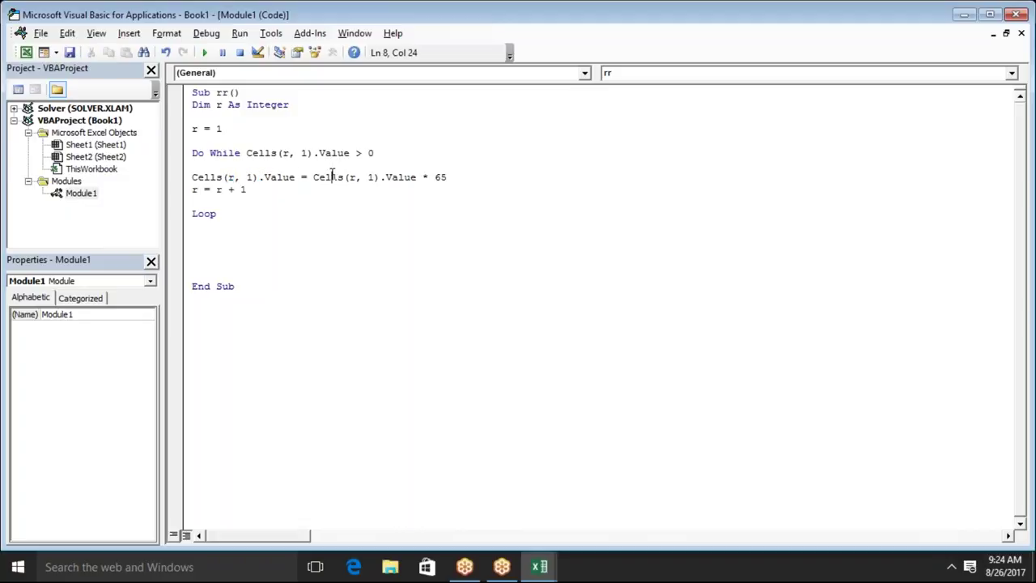
pyautogui.click(459, 176)
pyautogui.moveTo(459, 176); pyautogui.dragTo(206, 174)
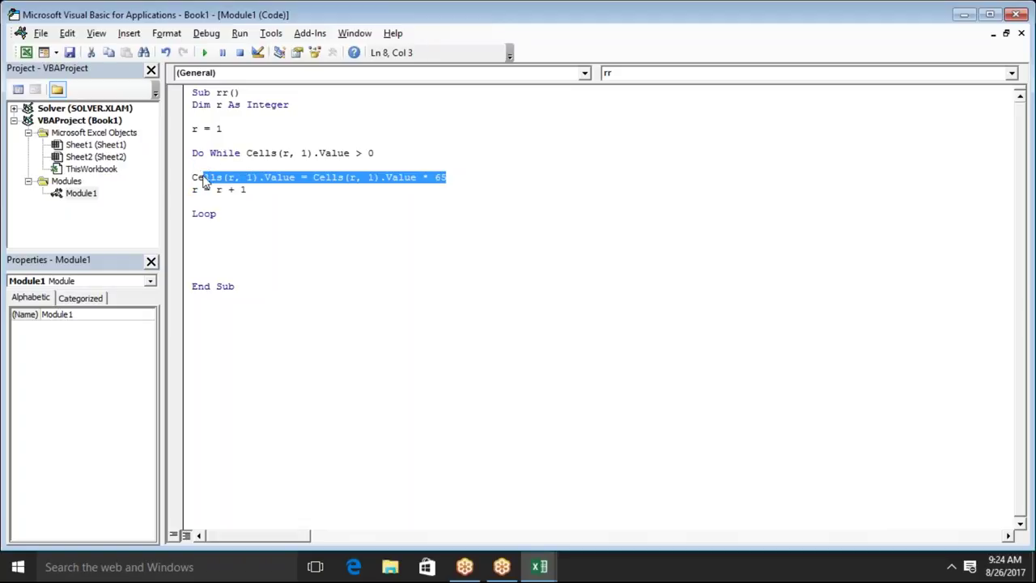
pyautogui.click(227, 127)
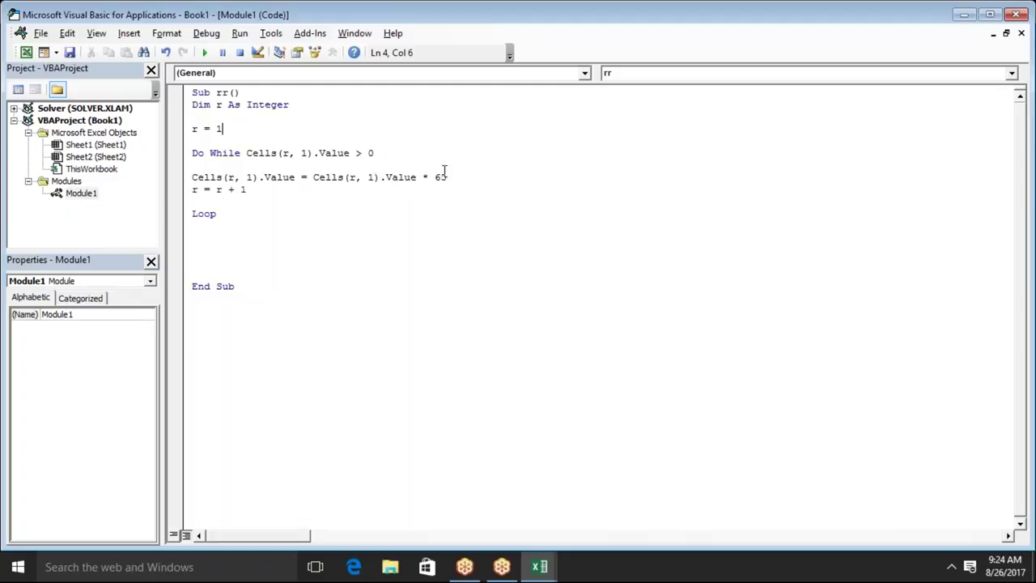
pyautogui.click(380, 177)
pyautogui.doubleClick(427, 177)
pyautogui.click(441, 177)
pyautogui.click(264, 190)
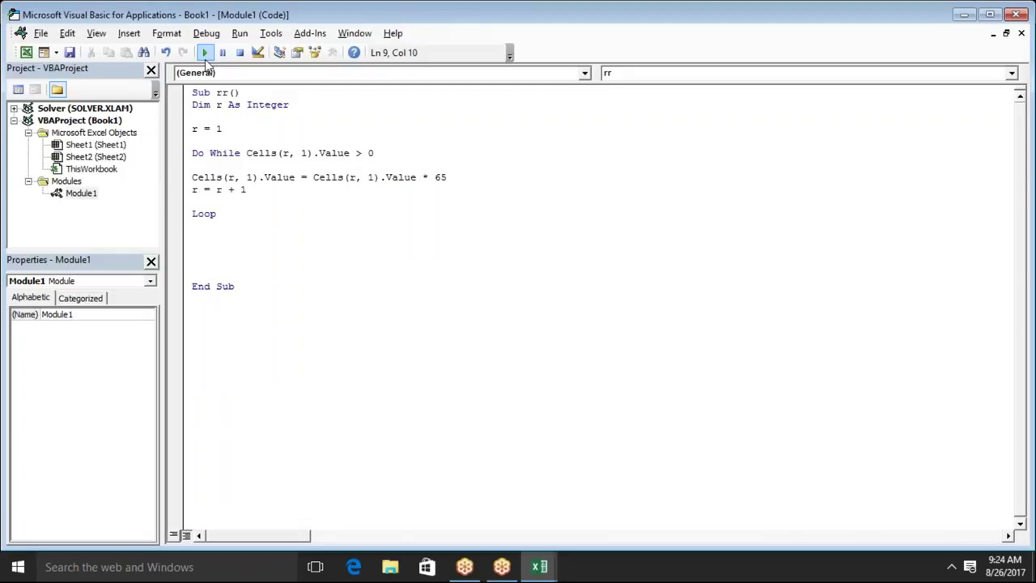
# Run rr, then change its target to Cells(r, 2) and run it again.
pyautogui.click(205, 53)
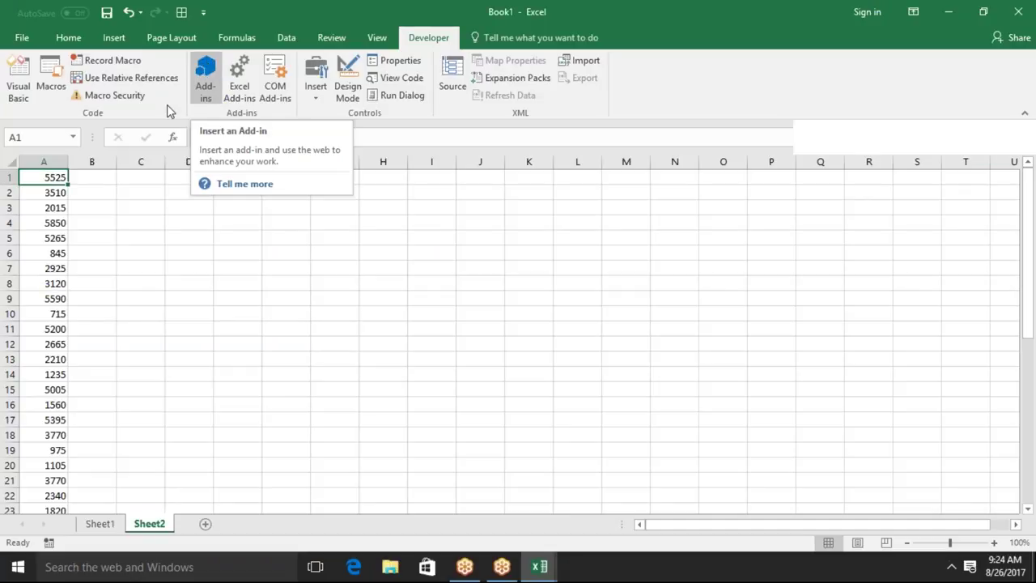
pyautogui.hotkey('alt', 'Tab')
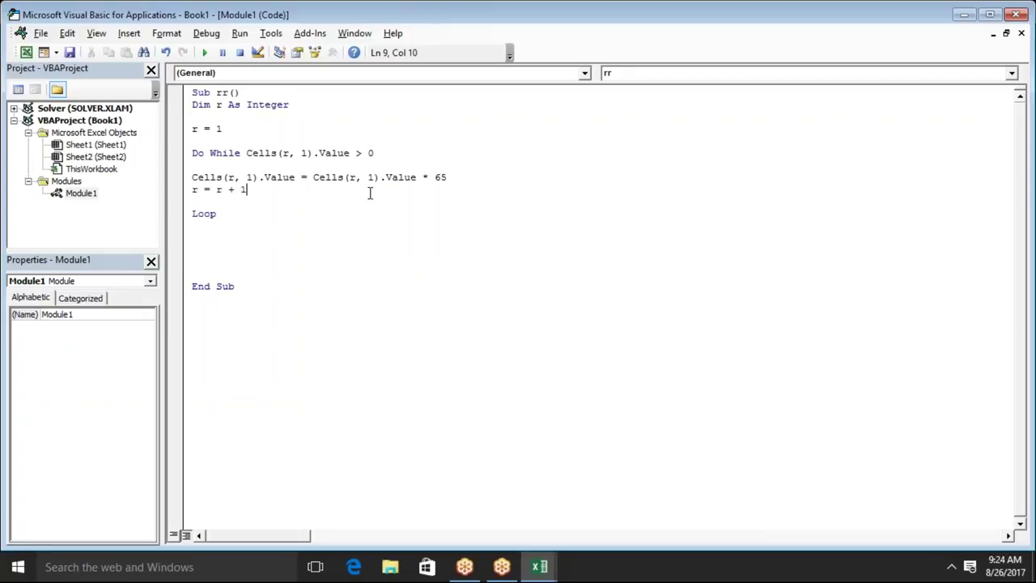
pyautogui.click(252, 177)
pyautogui.press('BackSpace')
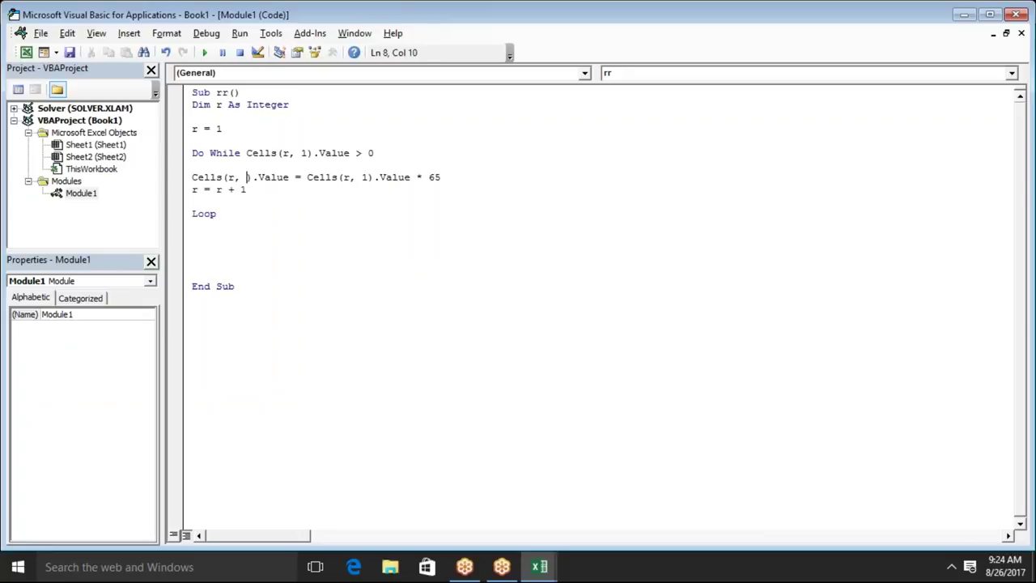
pyautogui.write('2')
pyautogui.click(289, 218)
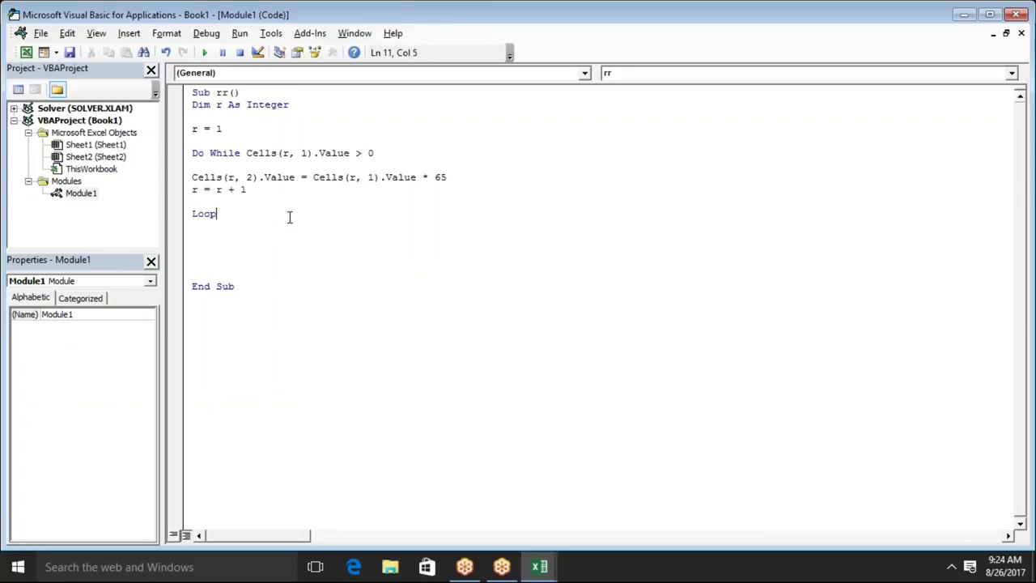
pyautogui.click(204, 51)
# Check that B1:B43 now holds the column A values times 65.
pyautogui.hotkey('alt', 'Tab')
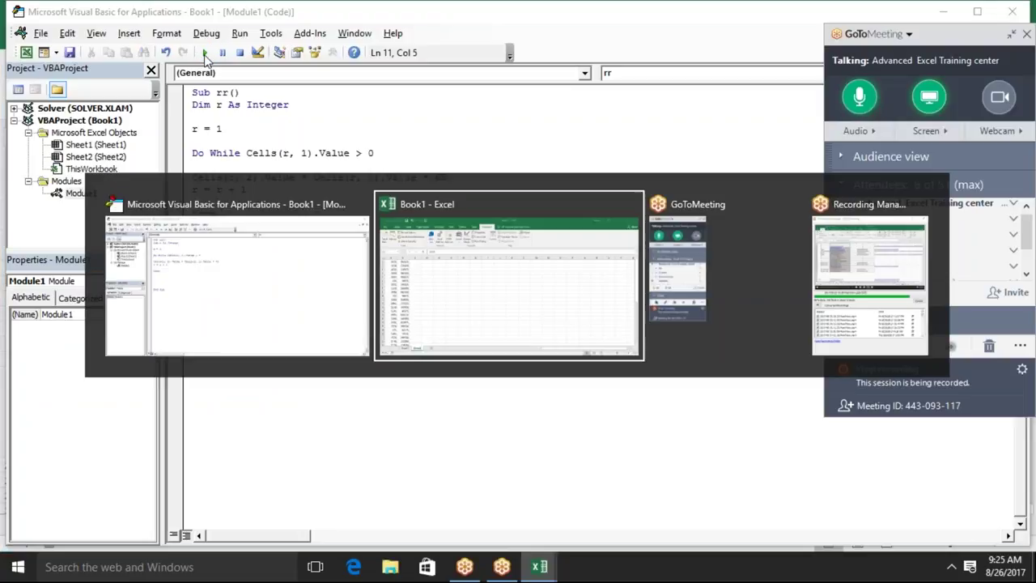
pyautogui.press('Right')
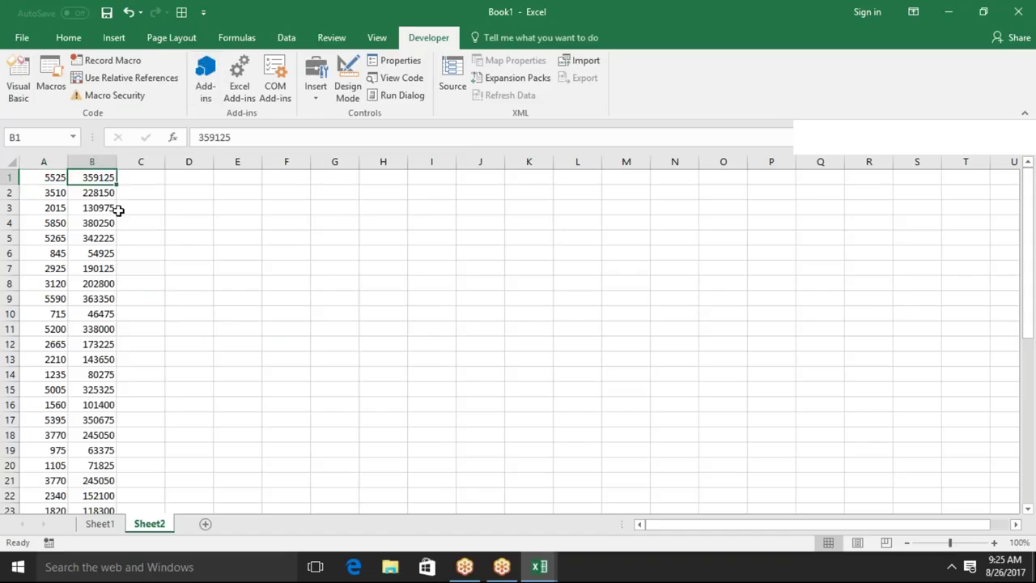
pyautogui.hotkey('ctrl', 'Down')
pyautogui.press('Left')
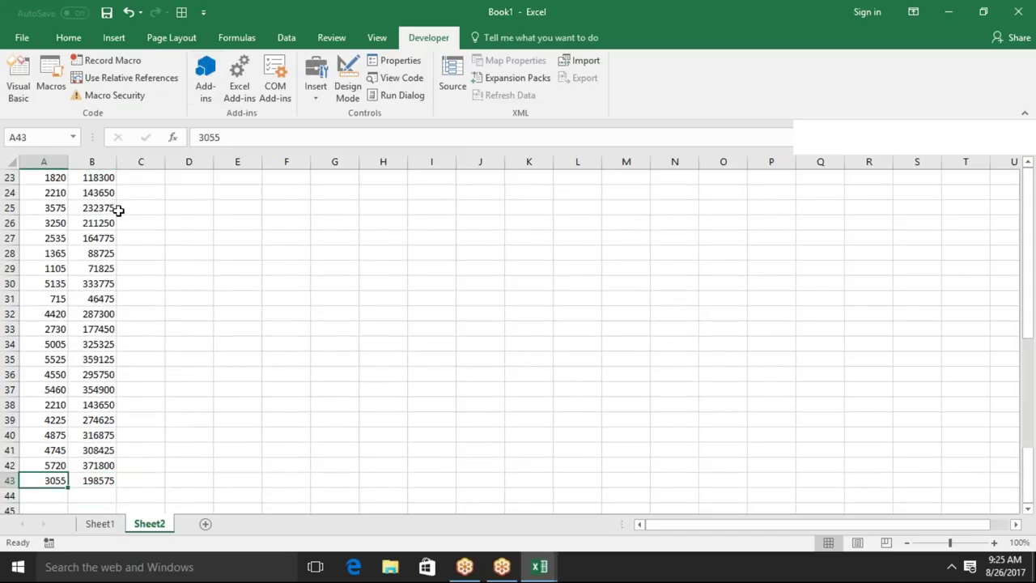
pyautogui.press('Right')
pyautogui.hotkey('ctrl', 'Up')
pyautogui.hotkey('alt', 'Tab')
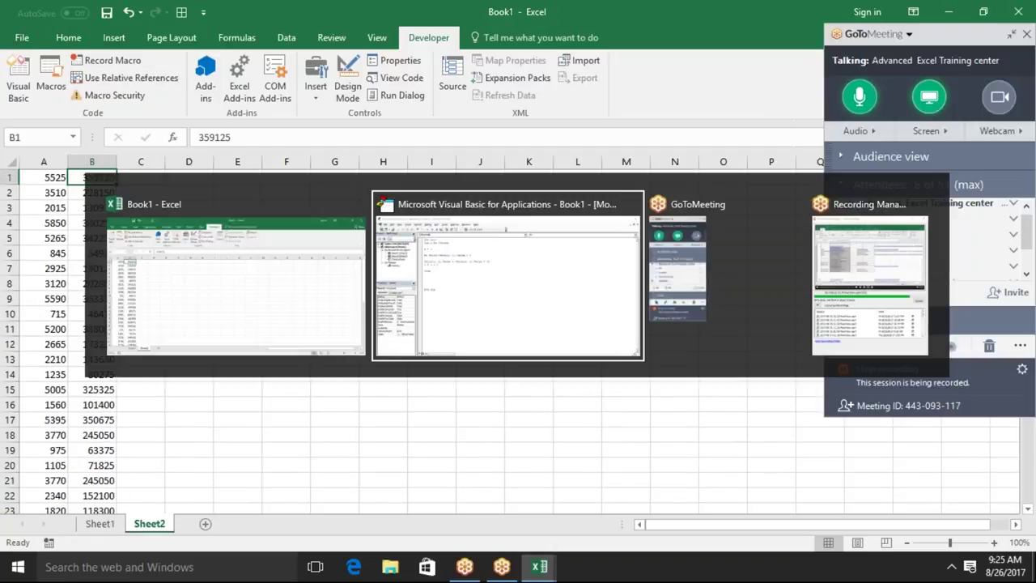
pyautogui.press('Up')
pyautogui.press('Up')
pyautogui.press('Up')
pyautogui.press('Up')
pyautogui.press('Up')
pyautogui.press('Left')
pyautogui.press('Left')
pyautogui.press('Left')
pyautogui.press('Left')
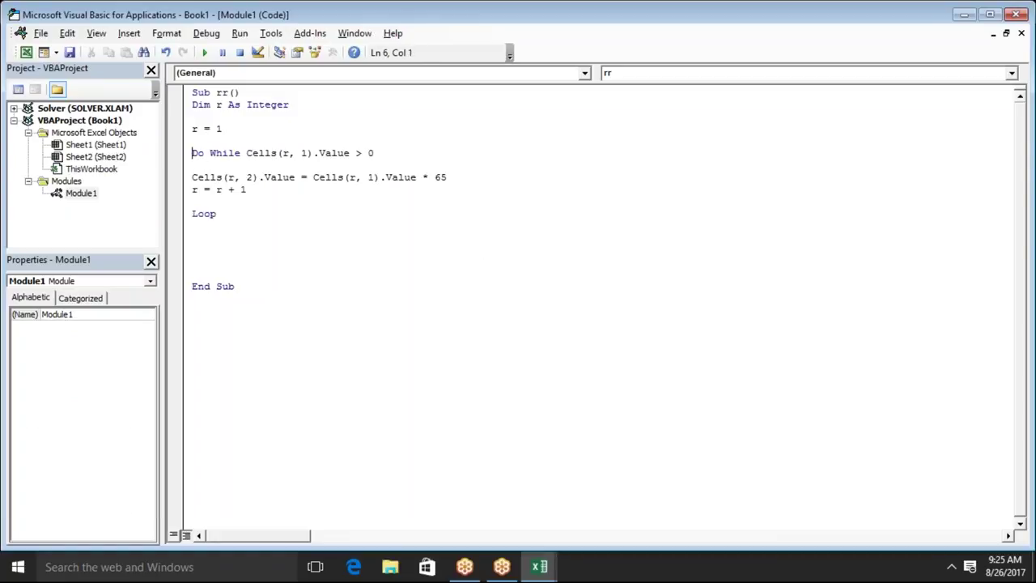
# Highlight the Do While line and its Cells(r, 1).Value > 0 condition.
pyautogui.hotkey('shift', 'End')
pyautogui.press('Down')
pyautogui.press('Up')
pyautogui.press('Right')
pyautogui.press('Right')
pyautogui.press('Right')
pyautogui.press('Right')
pyautogui.press('Right')
pyautogui.press('Right')
pyautogui.press('Right')
pyautogui.hotkey('shift', 'Right')
pyautogui.hotkey('shift', 'Right')
pyautogui.hotkey('shift', 'Right')
pyautogui.hotkey('shift', 'Right')
pyautogui.hotkey('shift', 'Right')
pyautogui.hotkey('shift', 'Right')
pyautogui.hotkey('shift', 'Right')
pyautogui.hotkey('shift', 'Left')
pyautogui.hotkey('shift', 'Left')
pyautogui.hotkey('shift', 'Left')
pyautogui.hotkey('shift', 'Left')
pyautogui.hotkey('shift', 'Left')
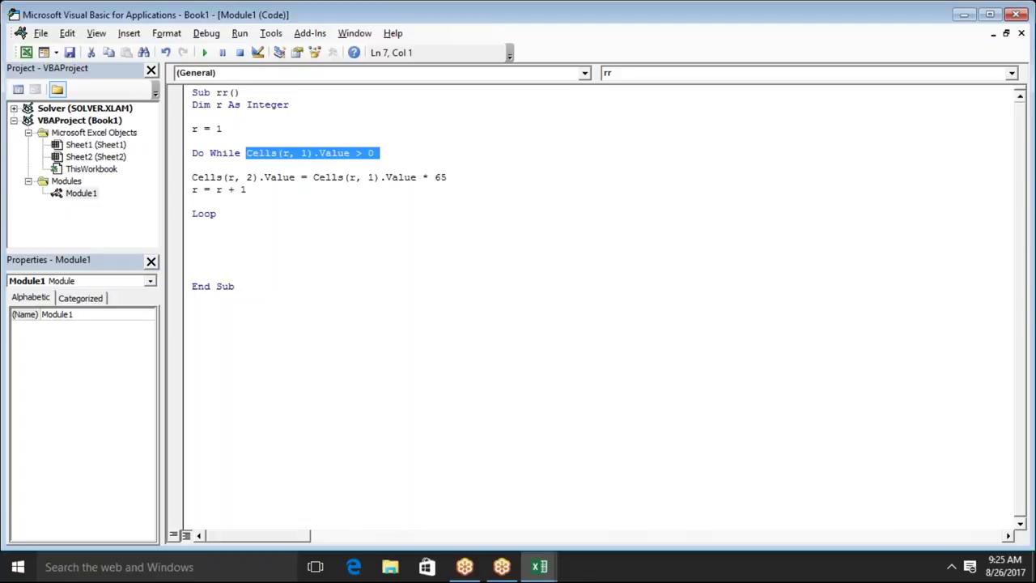
pyautogui.press('Down')
# Insert a blank line between the multiplication line and r = r + 1.
pyautogui.hotkey('shift', 'Down')
pyautogui.press('Right')
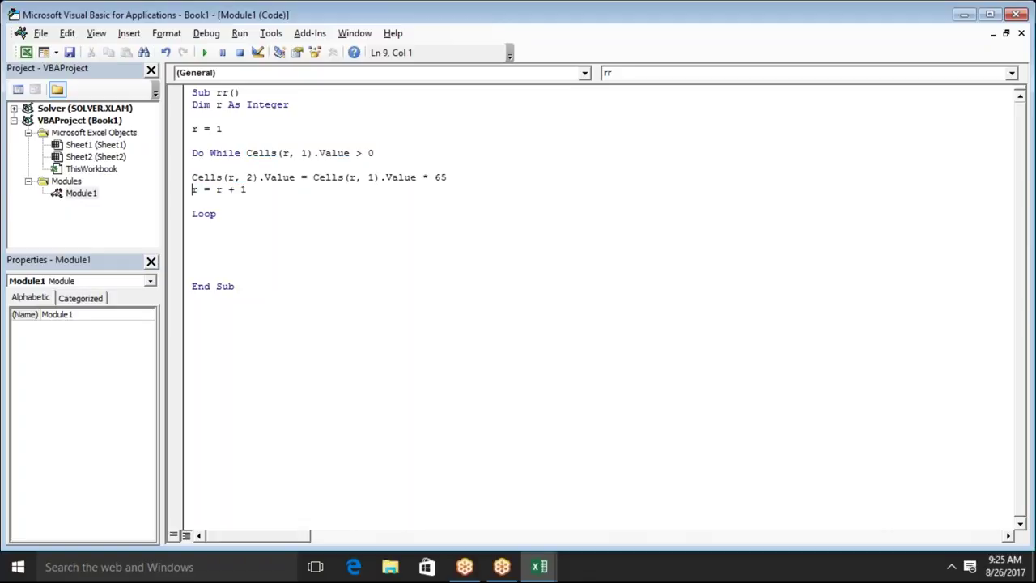
pyautogui.press('Return')
pyautogui.press('Up')
pyautogui.press('Up')
pyautogui.press('Up')
pyautogui.press('Up')
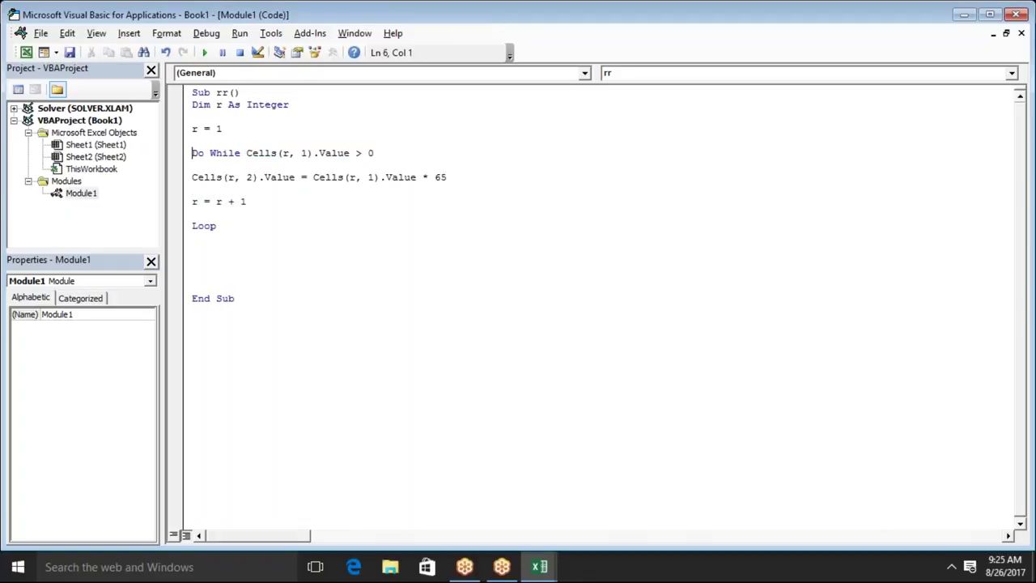
pyautogui.click(192, 164)
pyautogui.press('Down')
pyautogui.press('Down')
pyautogui.press('Down')
pyautogui.hotkey('shift', 'Down')
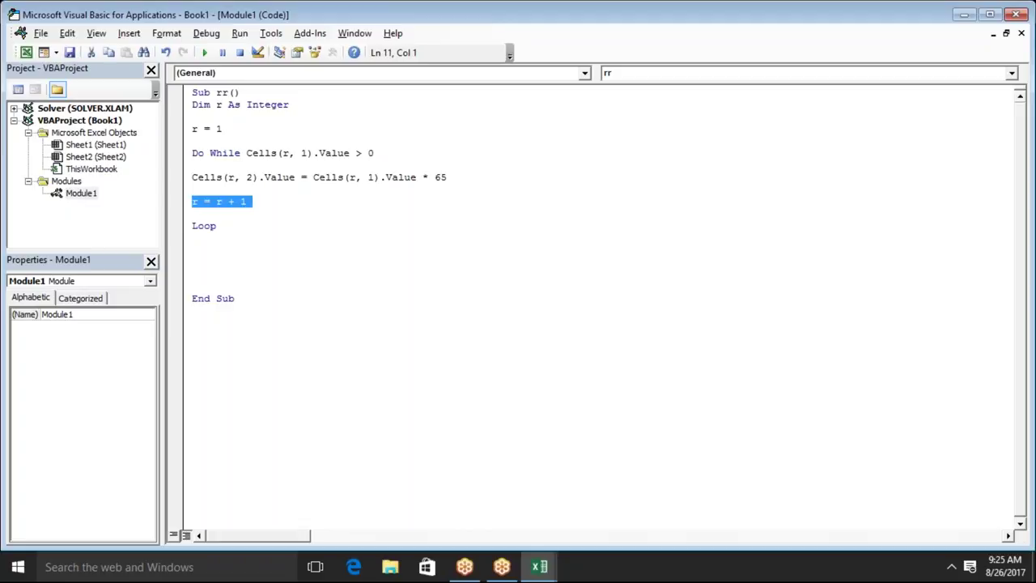
pyautogui.click(192, 189)
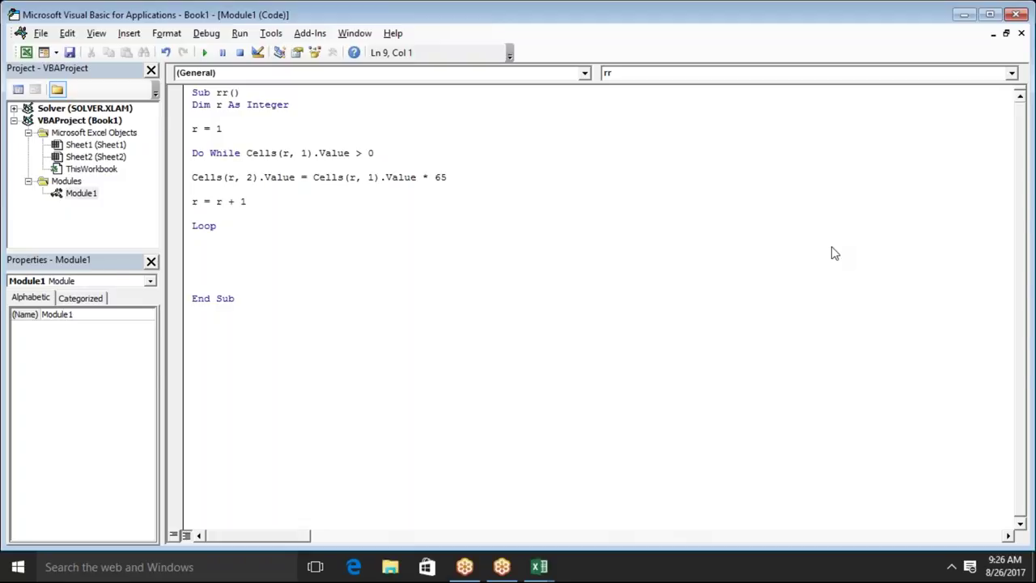
pyautogui.hotkey('alt', 'Tab')
pyautogui.hotkey('alt', 'Tab')
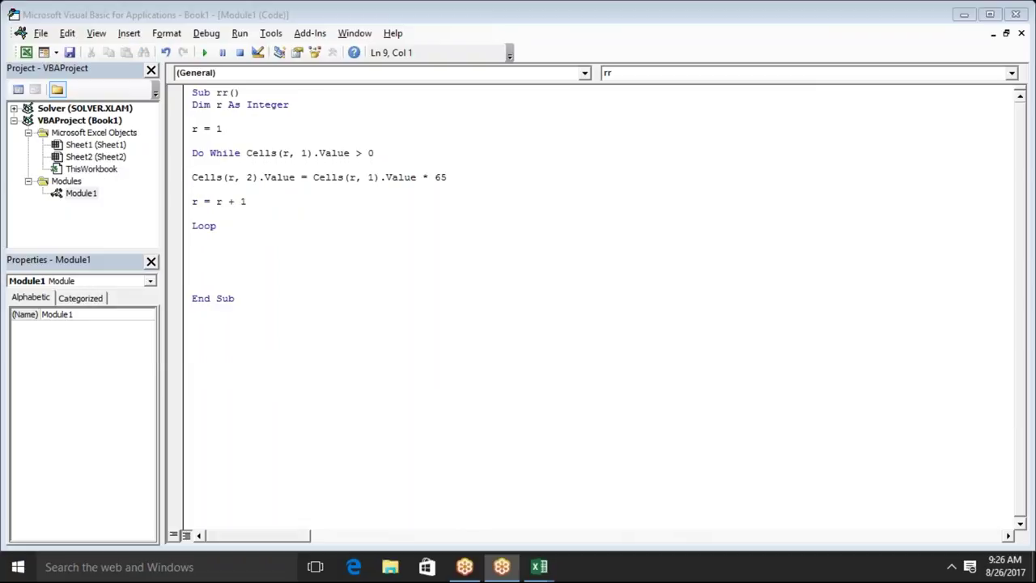
pyautogui.hotkey('alt', 'Tab')
pyautogui.hotkey('alt', 'Tab')
pyautogui.hotkey('alt', 'Tab')
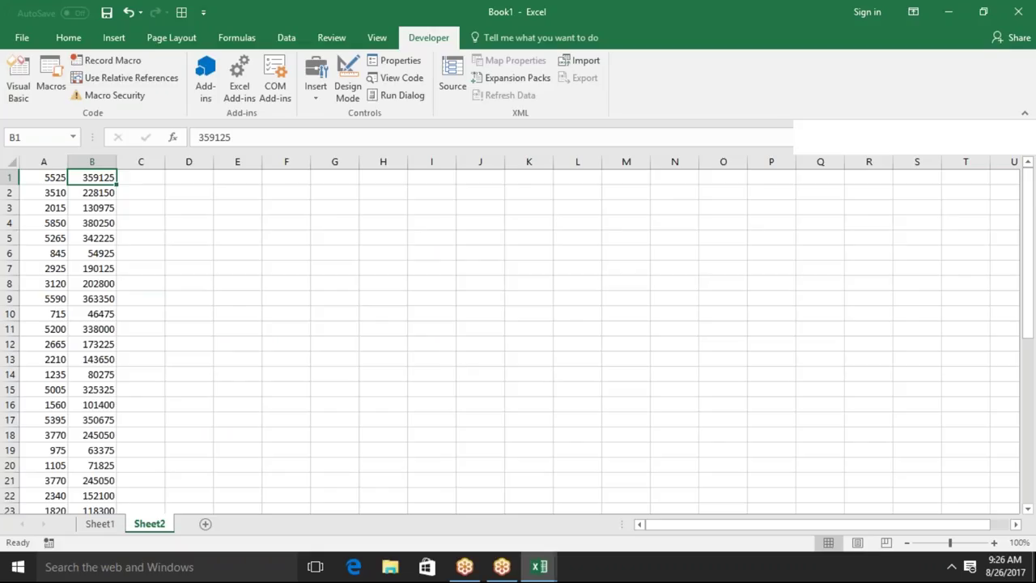
pyautogui.press('Left')
pyautogui.hotkey('ctrl', 'Down')
pyautogui.press('Down')
pyautogui.press('Up')
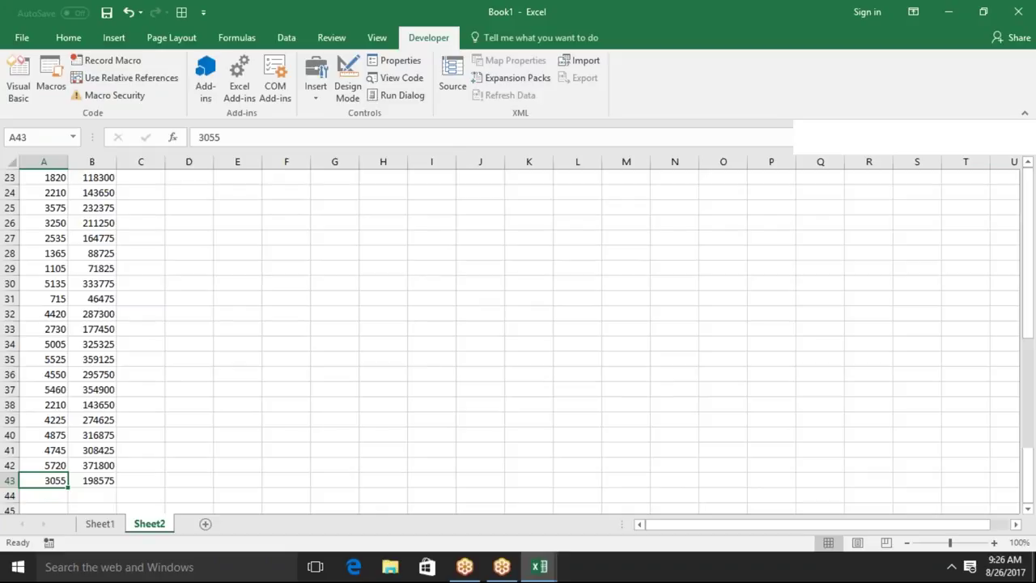
pyautogui.hotkey('ctrl', 'Up')
pyautogui.press('Right')
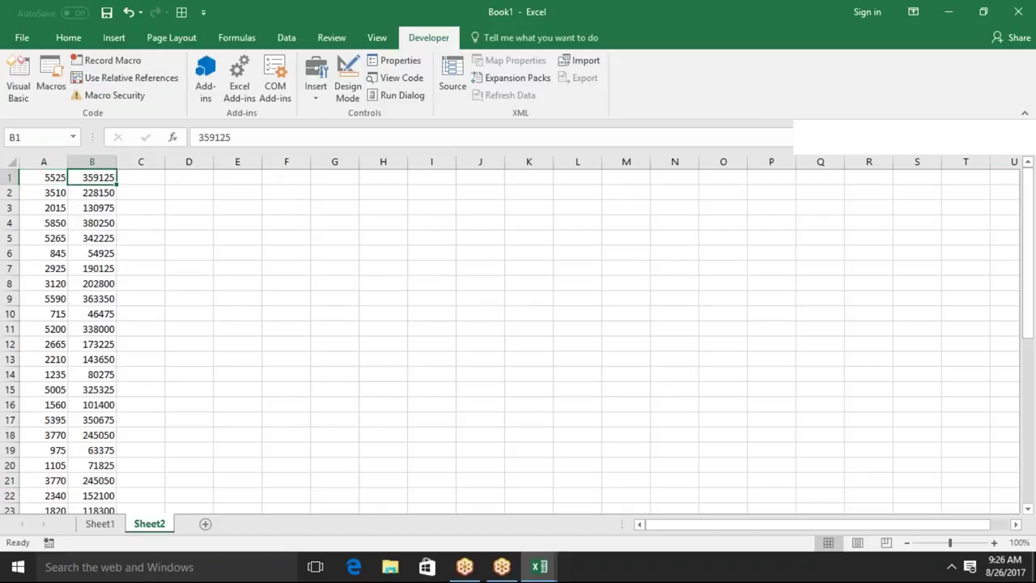
pyautogui.hotkey('alt', 'Tab')
pyautogui.hotkey('alt', 'Tab')
pyautogui.hotkey('alt', 'Tab')
pyautogui.hotkey('alt', 'Tab')
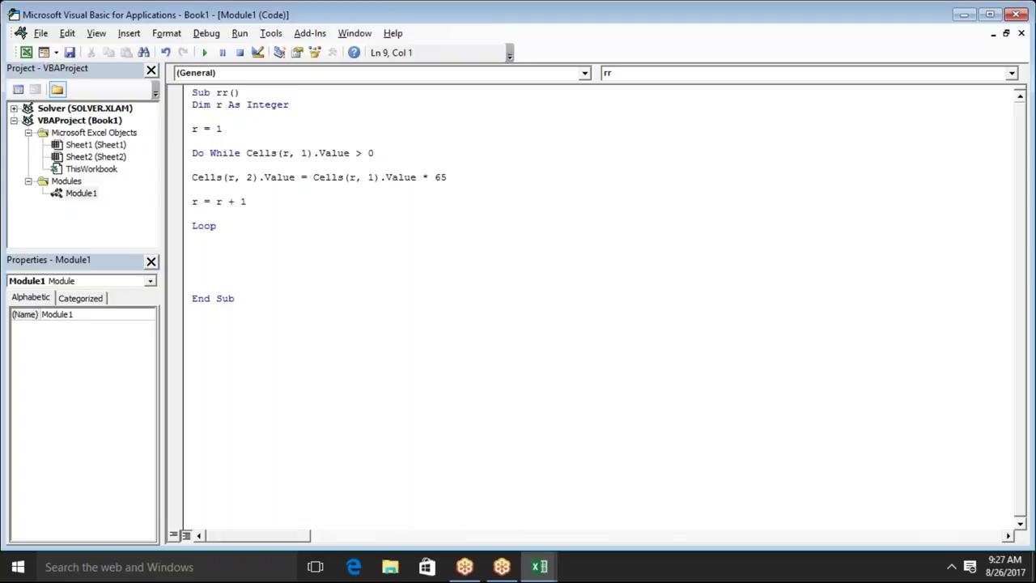
# Add a new Sub rr_1() procedure below the rr macro.
pyautogui.click(315, 345)
pyautogui.press('Return')
pyautogui.press('Return')
pyautogui.write('sub rr()')
pyautogui.press('Return')
pyautogui.press('Return')
pyautogui.press('Return')
pyautogui.press('Return')
pyautogui.press('Up')
pyautogui.press('Up')
pyautogui.click(191, 371)
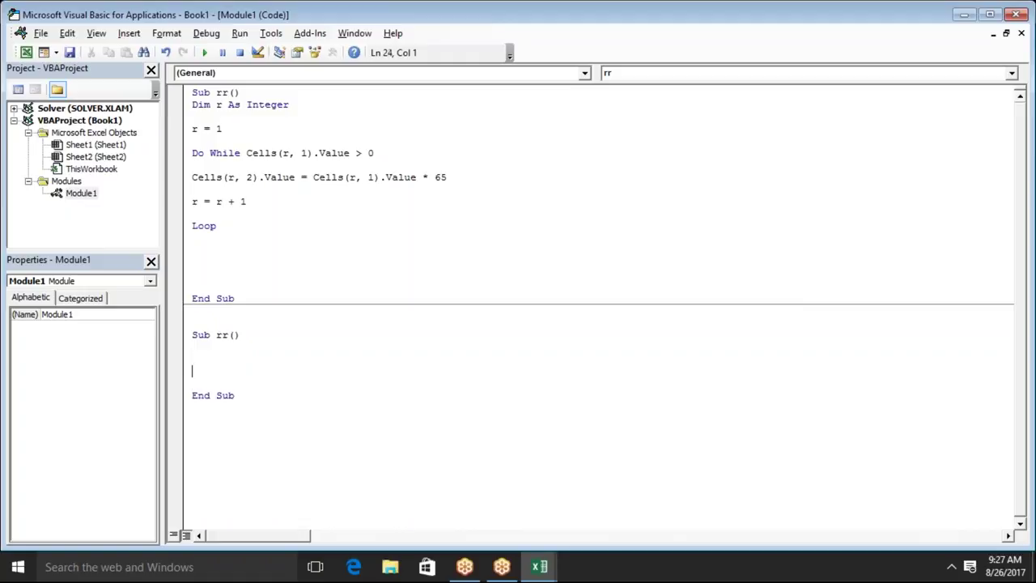
pyautogui.hotkey('shift', 'Down')
pyautogui.click(227, 162)
pyautogui.click(230, 335)
pyautogui.write('_')
pyautogui.write('1')
# Paste a copy of rr's loop code into rr_1 and change Do While to Do Until.
pyautogui.click(233, 379)
pyautogui.moveTo(193, 257); pyautogui.dragTo(164, 108)
pyautogui.hotkey('ctrl', 'c')
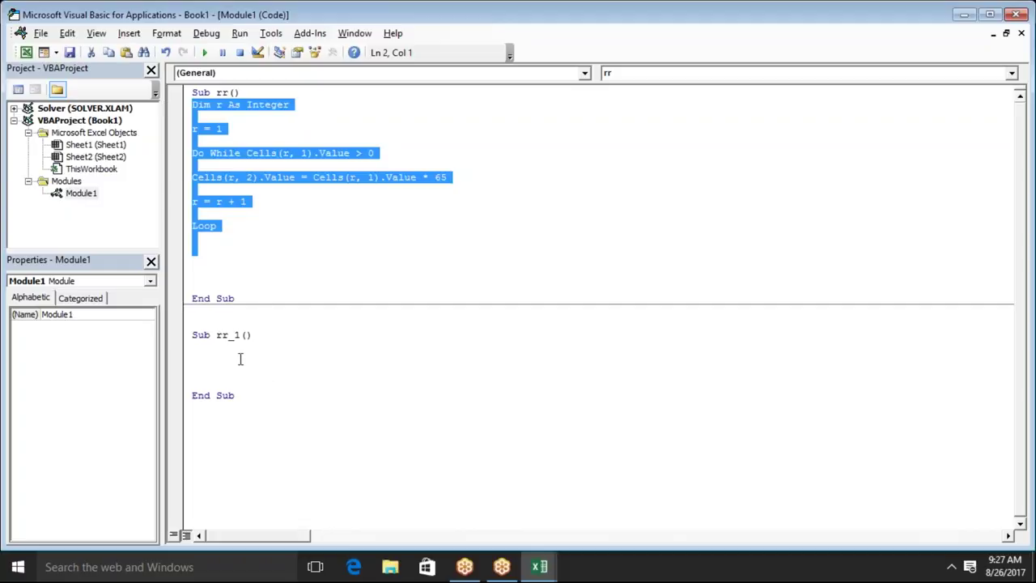
pyautogui.click(238, 354)
pyautogui.hotkey('ctrl', 'v')
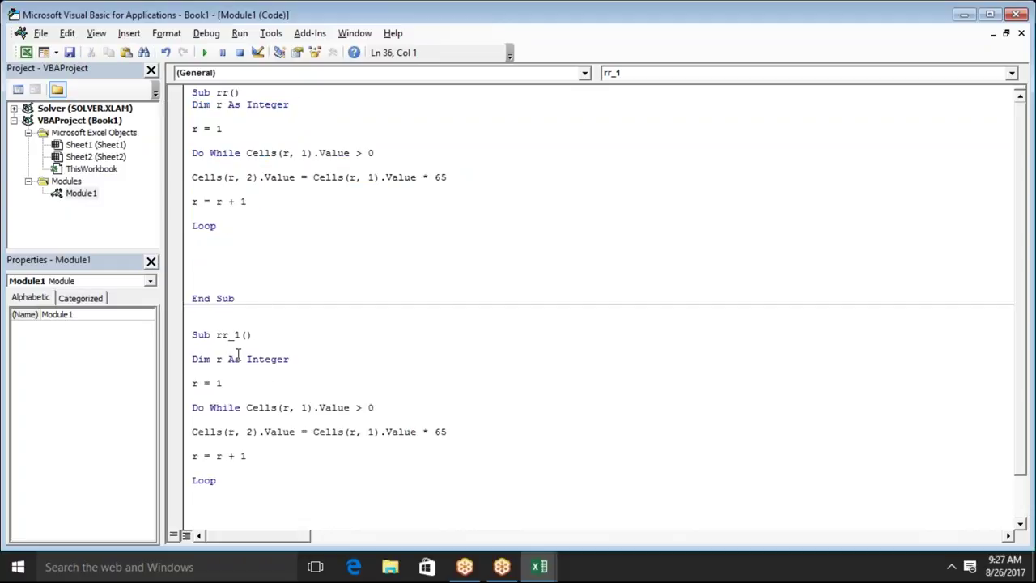
pyautogui.doubleClick(237, 407)
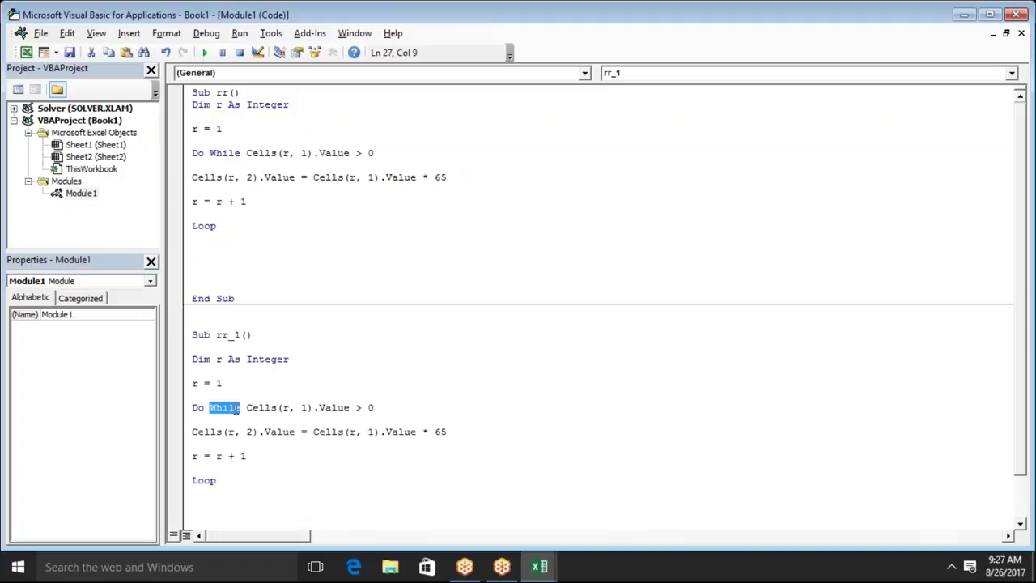
pyautogui.write('until')
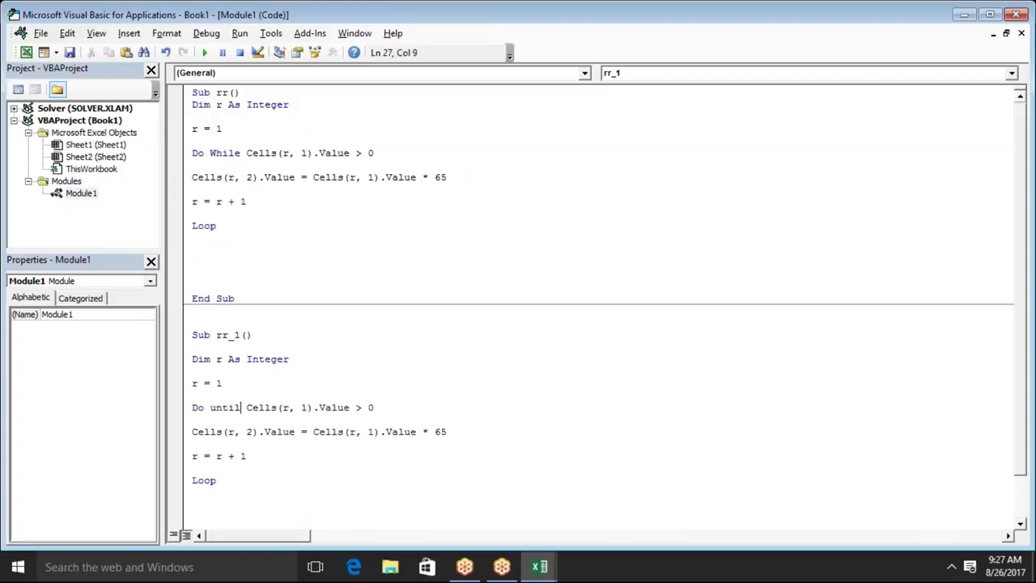
pyautogui.click(263, 443)
# Highlight the loop condition and body lines in rr and rr_1, then switch to Excel.
pyautogui.hotkey('alt', 'Tab')
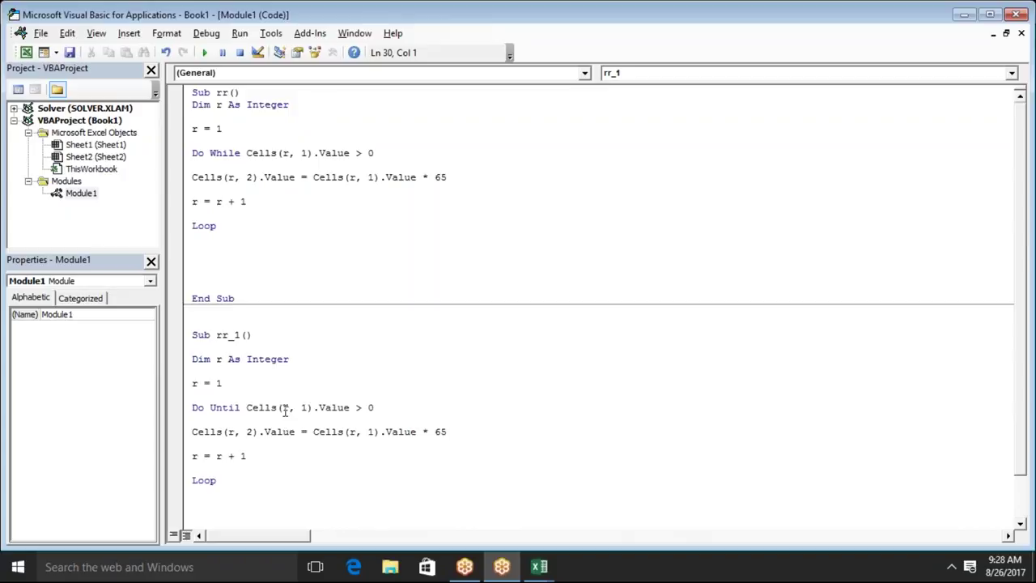
pyautogui.moveTo(240, 153); pyautogui.dragTo(356, 158)
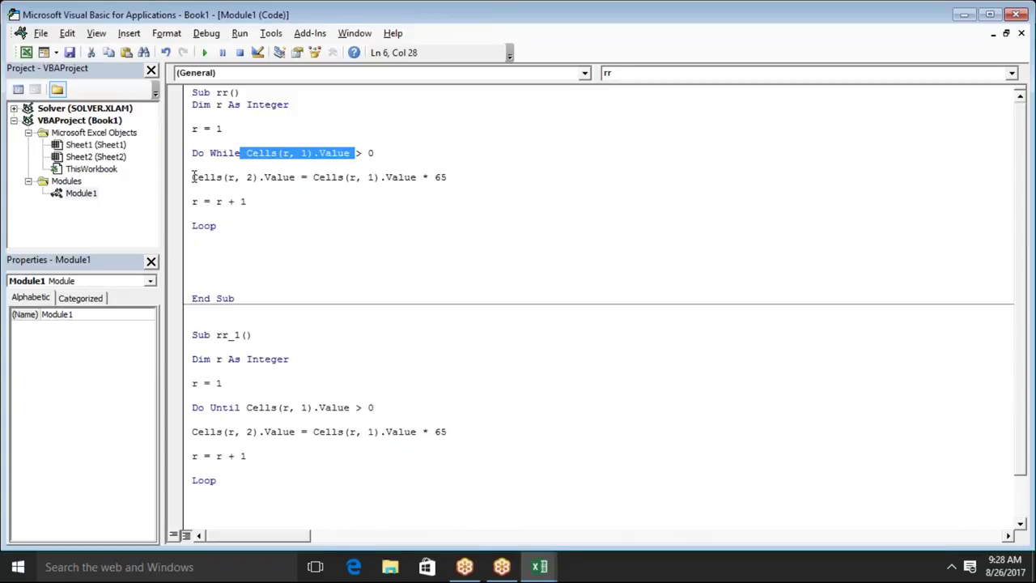
pyautogui.moveTo(192, 177); pyautogui.dragTo(262, 215)
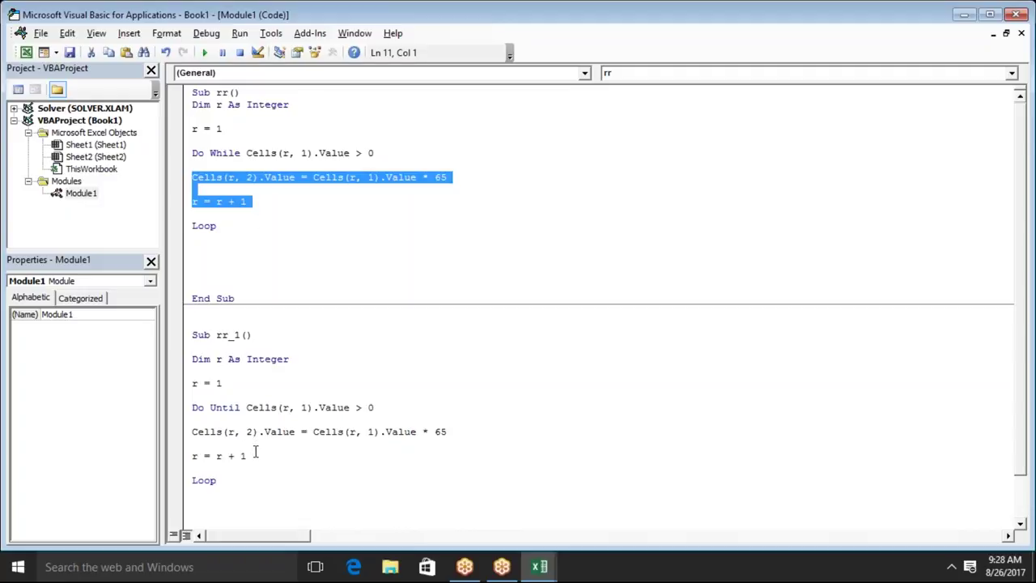
pyautogui.moveTo(251, 456)
pyautogui.mouseDown()
pyautogui.moveTo(202, 434)
pyautogui.moveTo(360, 420)
pyautogui.mouseUp()
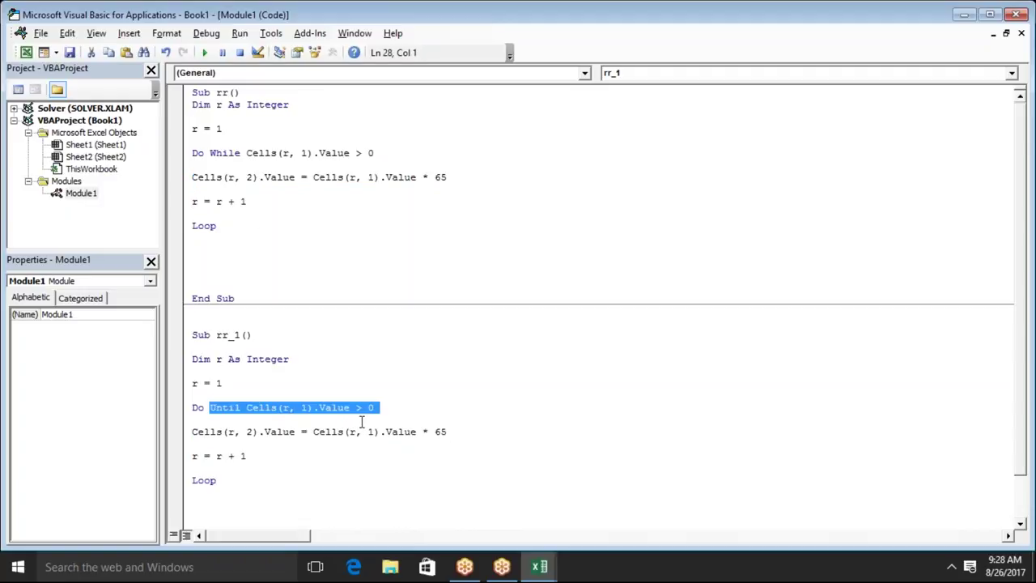
pyautogui.hotkey('alt', 'Tab')
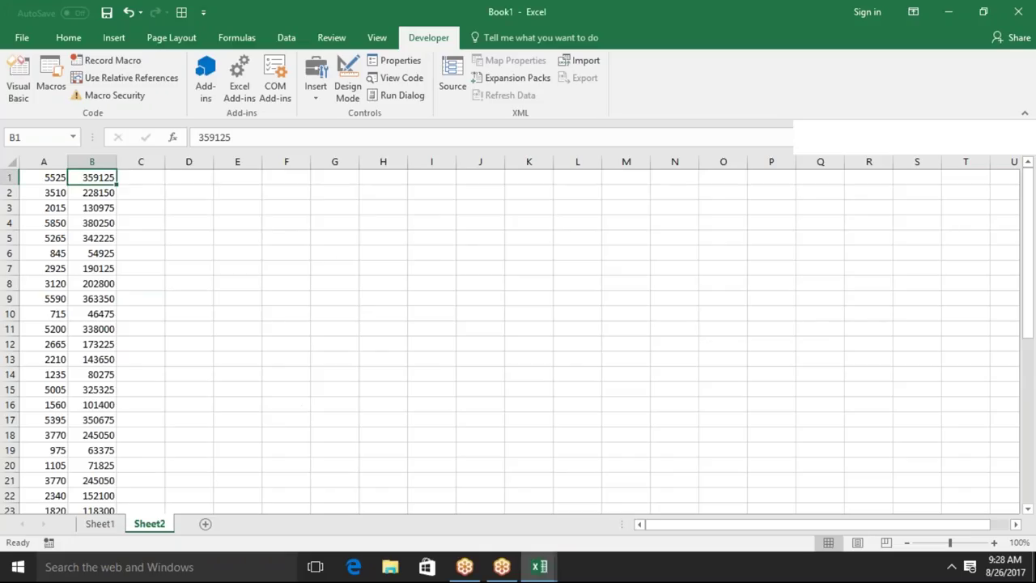
# Clear the results in column B and the value 5525 from cell A1.
pyautogui.hotkey('ctrl', 'shift', 'Down')
pyautogui.press('Delete')
pyautogui.hotkey('ctrl', 'Up')
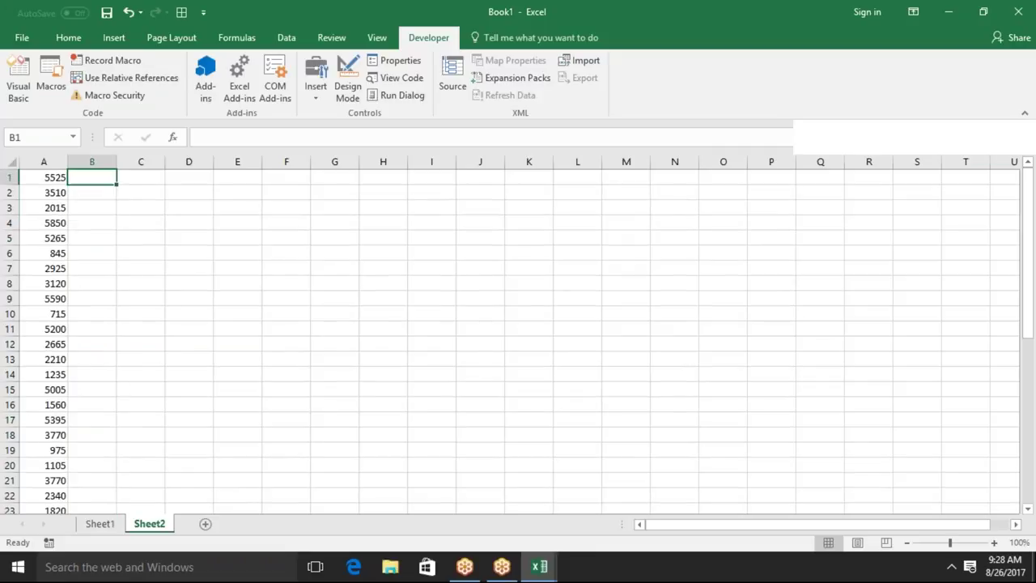
pyautogui.click(43, 177)
pyautogui.press('Delete')
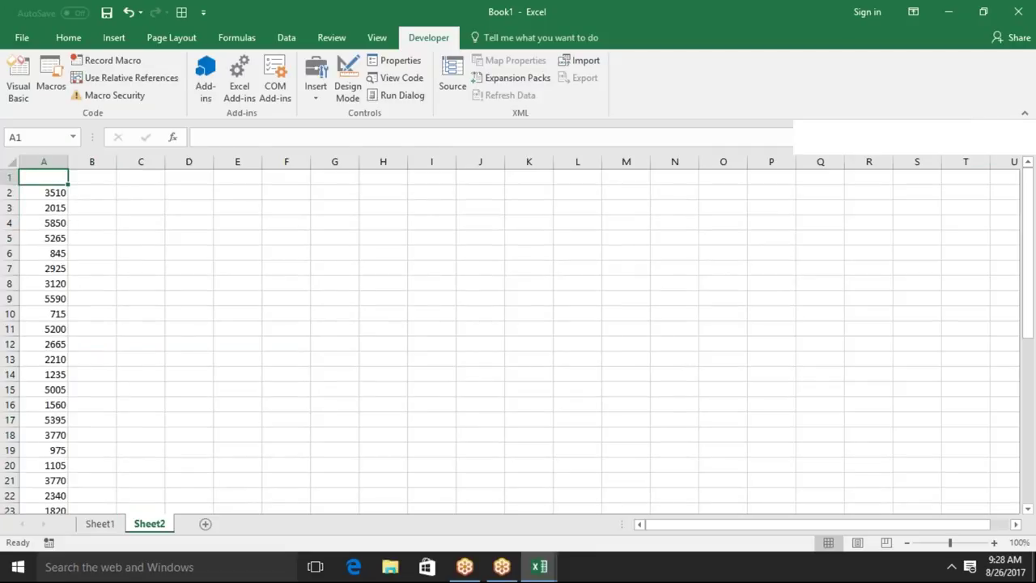
# Run the rr Do While macro and confirm column B in Sheet2 stays empty.
pyautogui.hotkey('alt', 'Tab')
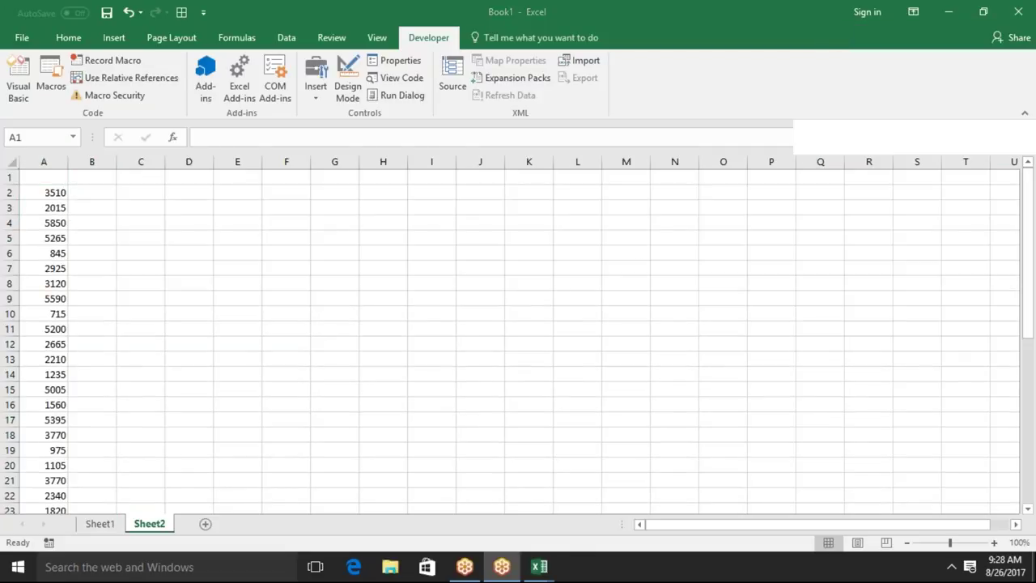
pyautogui.moveTo(538, 566)
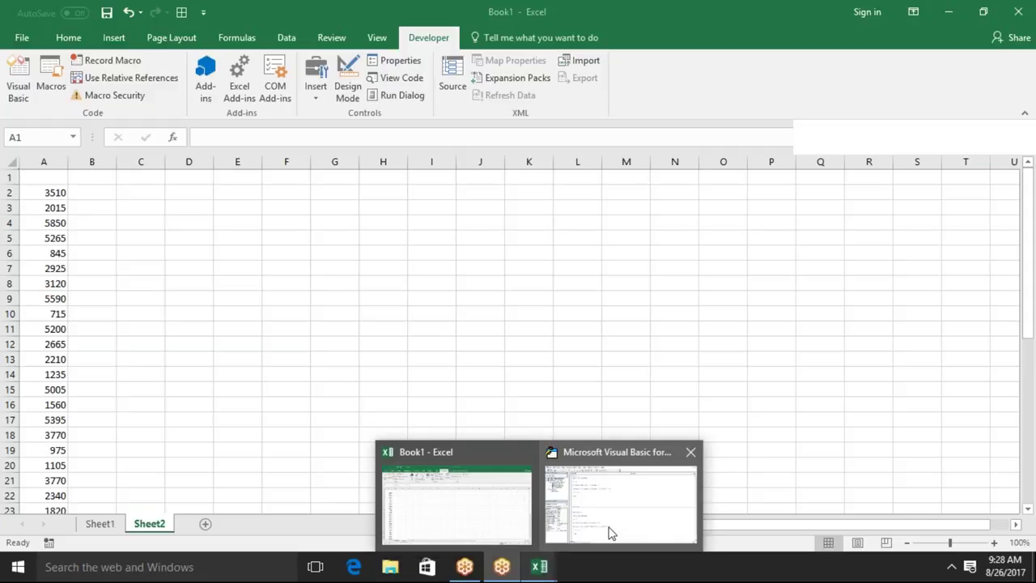
pyautogui.click(608, 532)
pyautogui.doubleClick(287, 177)
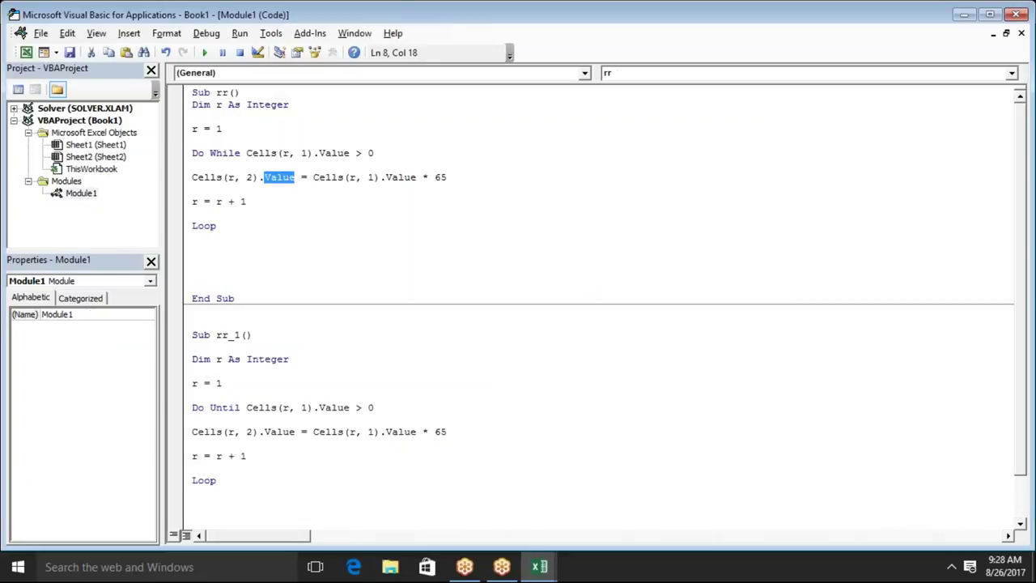
pyautogui.doubleClick(275, 153)
pyautogui.click(276, 152)
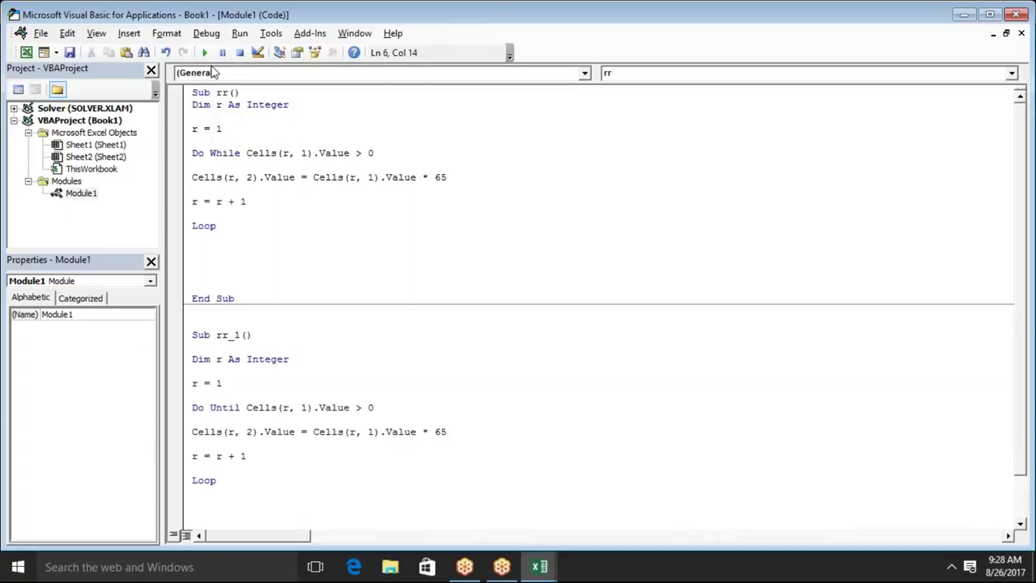
pyautogui.click(207, 53)
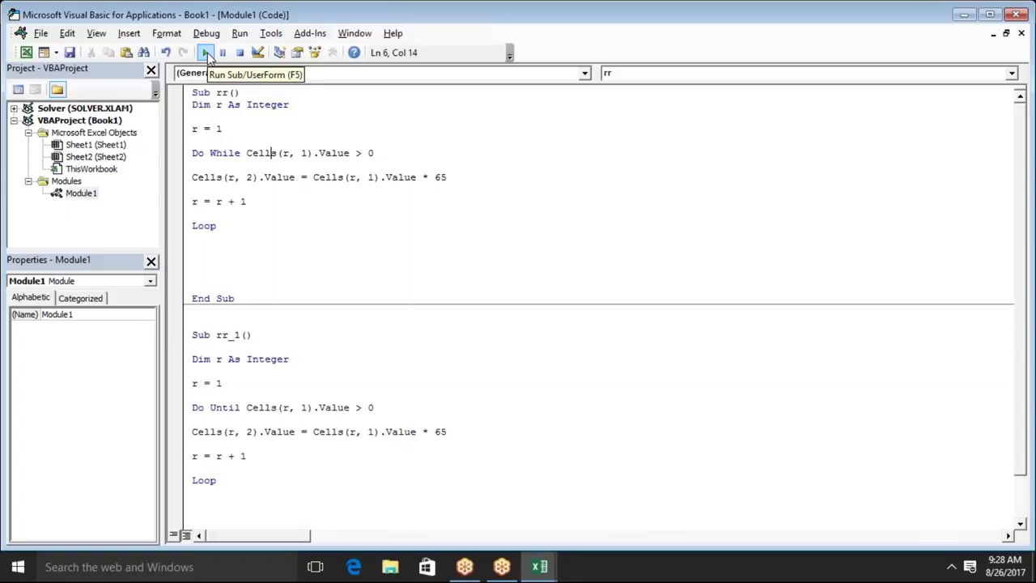
pyautogui.hotkey('alt', 'Tab')
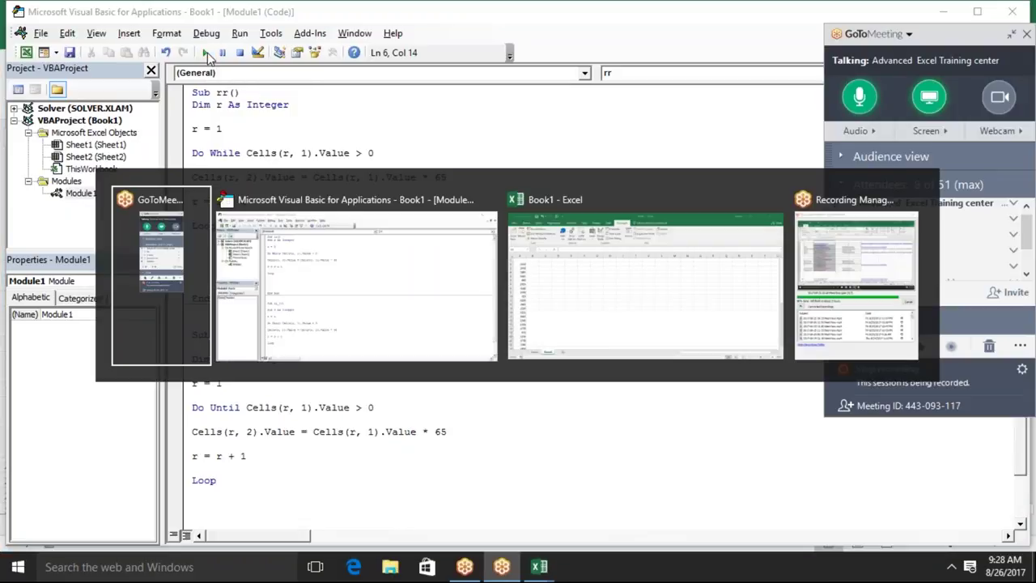
pyautogui.hotkey('alt', 'Tab')
pyautogui.hotkey('alt', 'Tab')
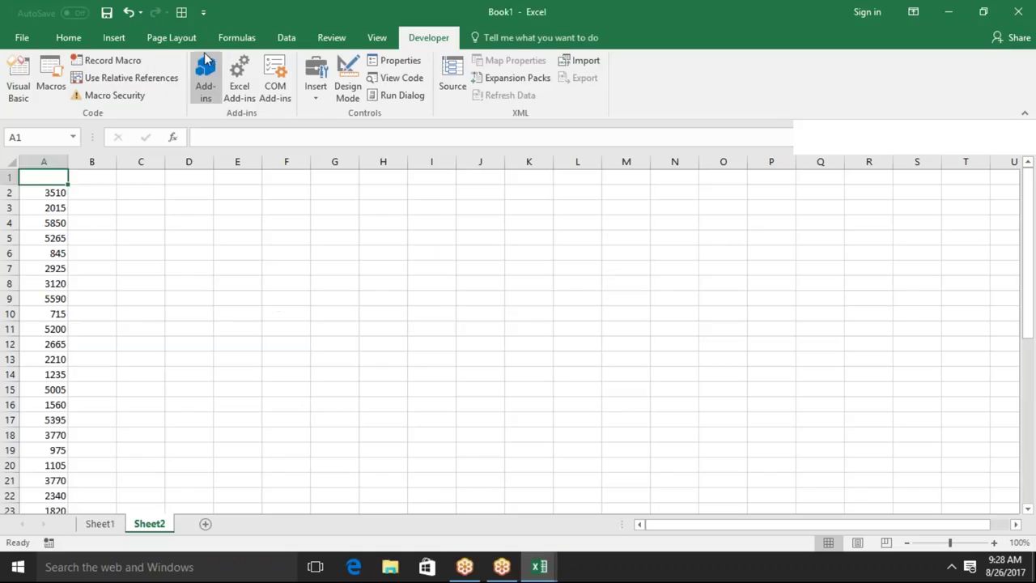
pyautogui.click(89, 251)
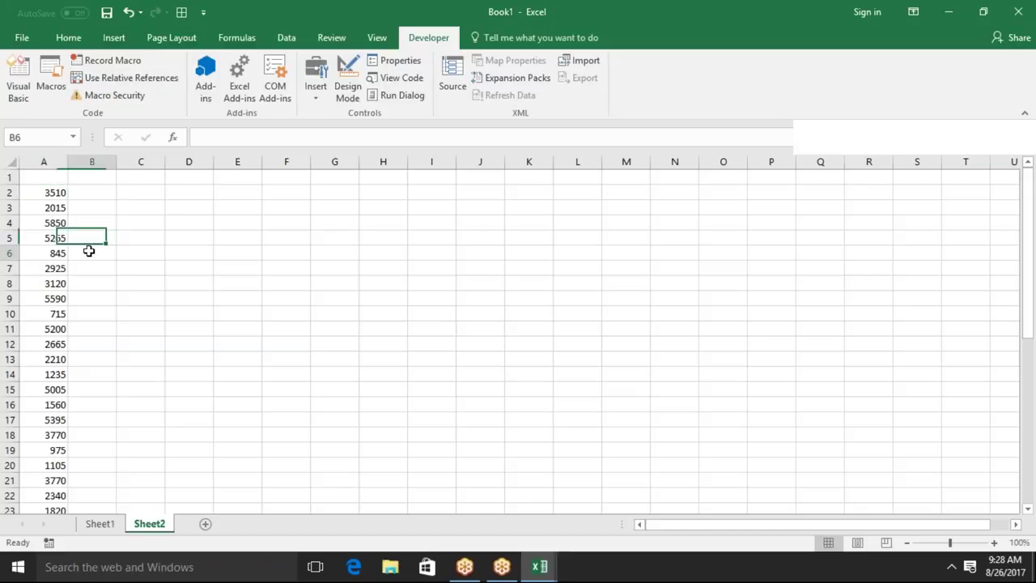
pyautogui.click(51, 181)
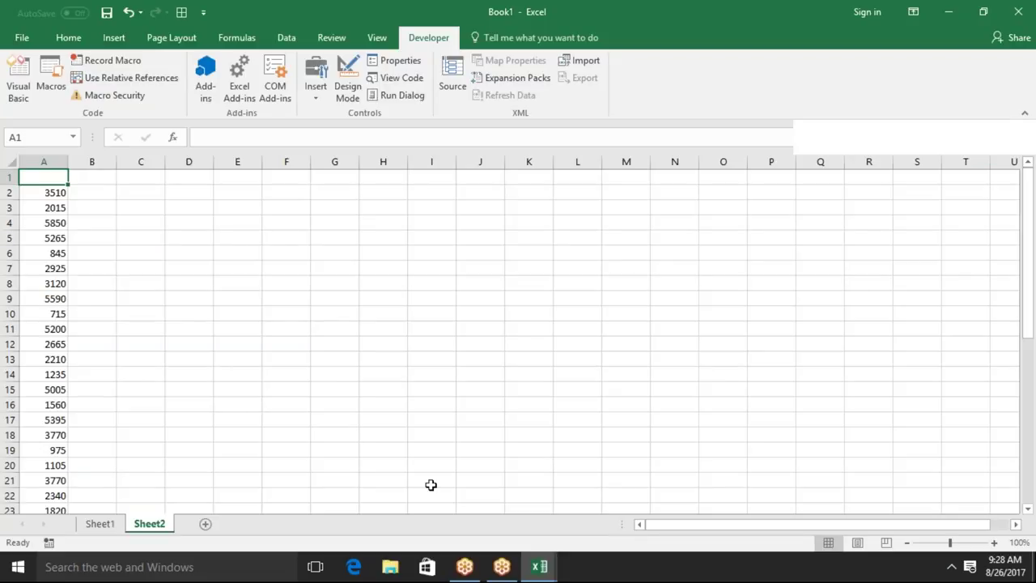
# Run the rr_1 Do Until macro, check that B1 shows 0, and return to the code.
pyautogui.click(540, 566)
pyautogui.click(631, 502)
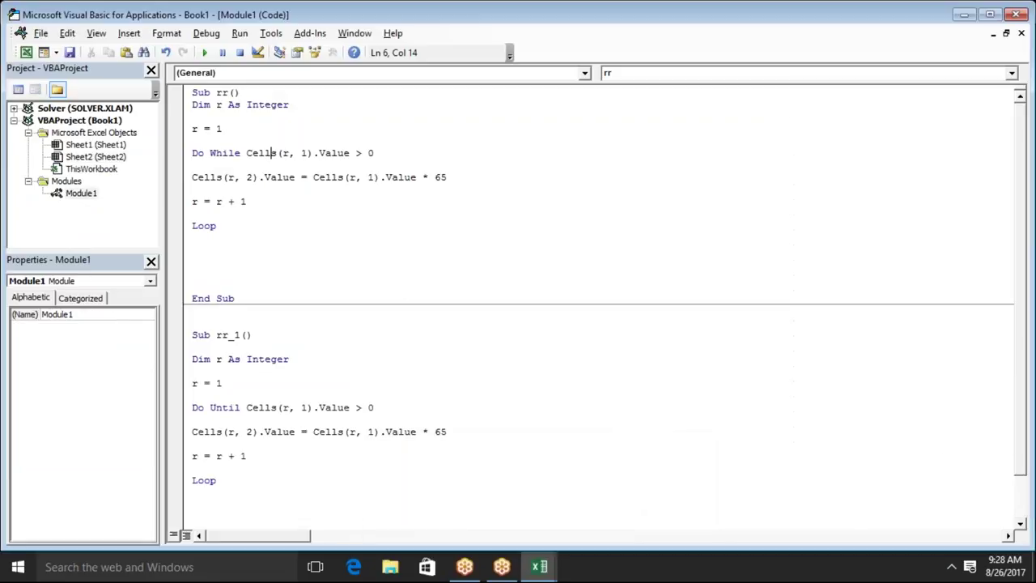
pyautogui.click(342, 441)
pyautogui.hotkey('alt', 'Tab')
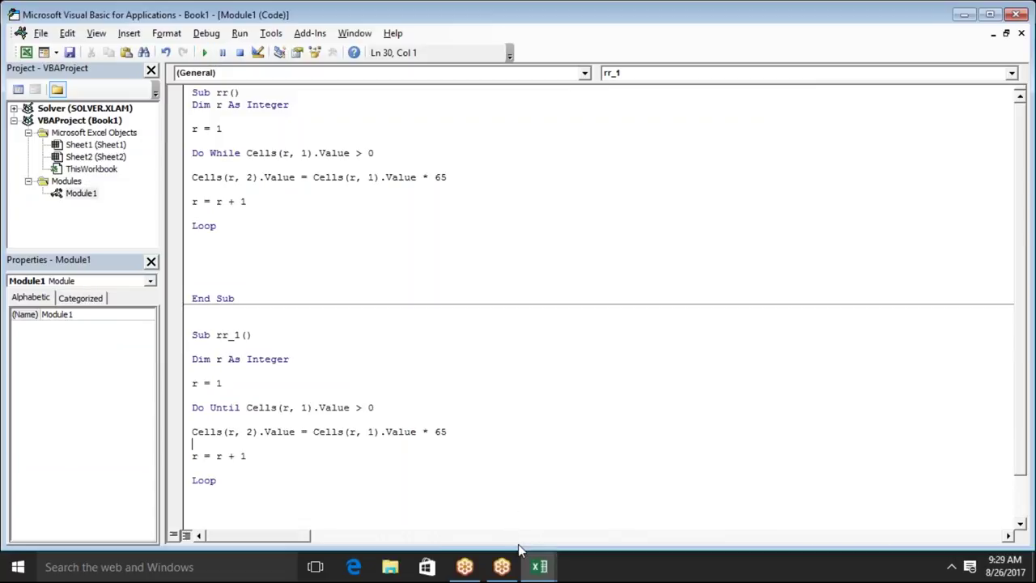
pyautogui.hotkey('alt', 'Tab')
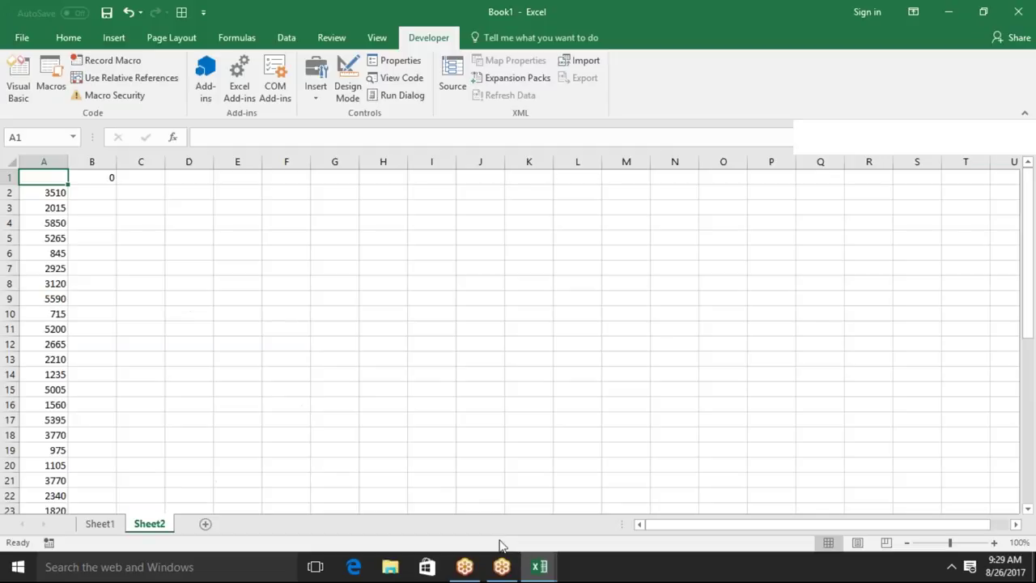
pyautogui.click(102, 178)
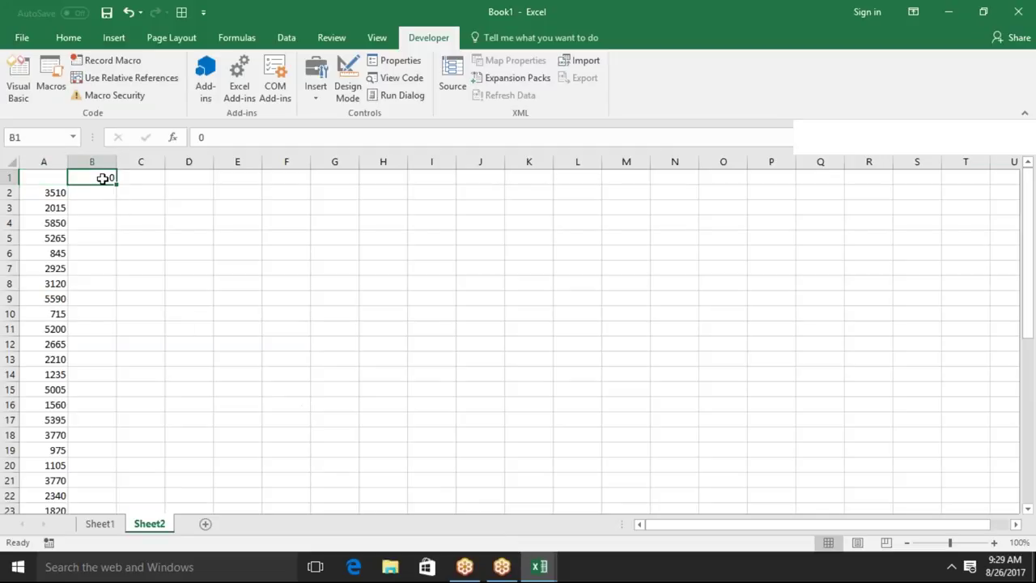
pyautogui.hotkey('alt', 'F11')
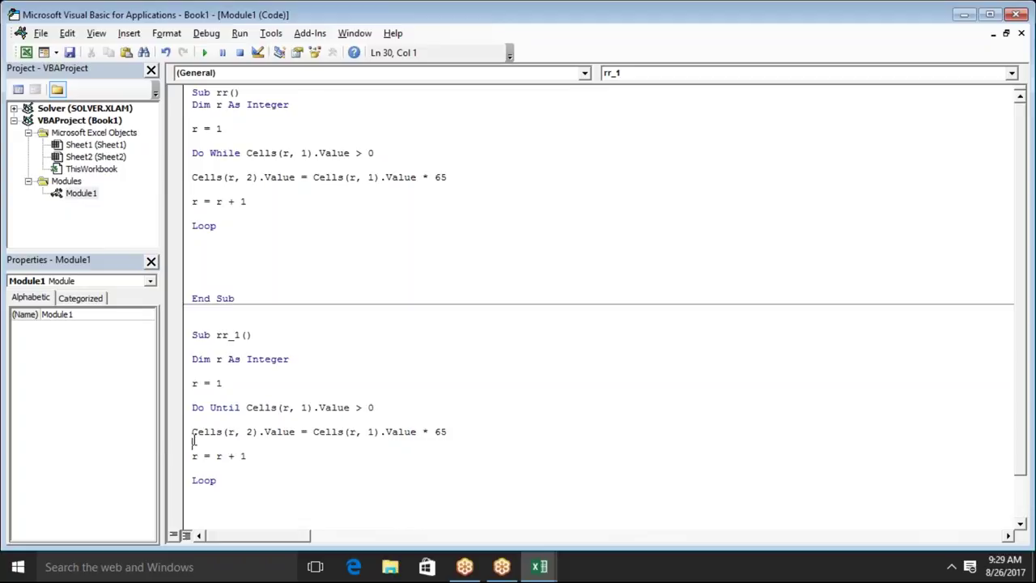
pyautogui.moveTo(191, 431); pyautogui.dragTo(463, 435)
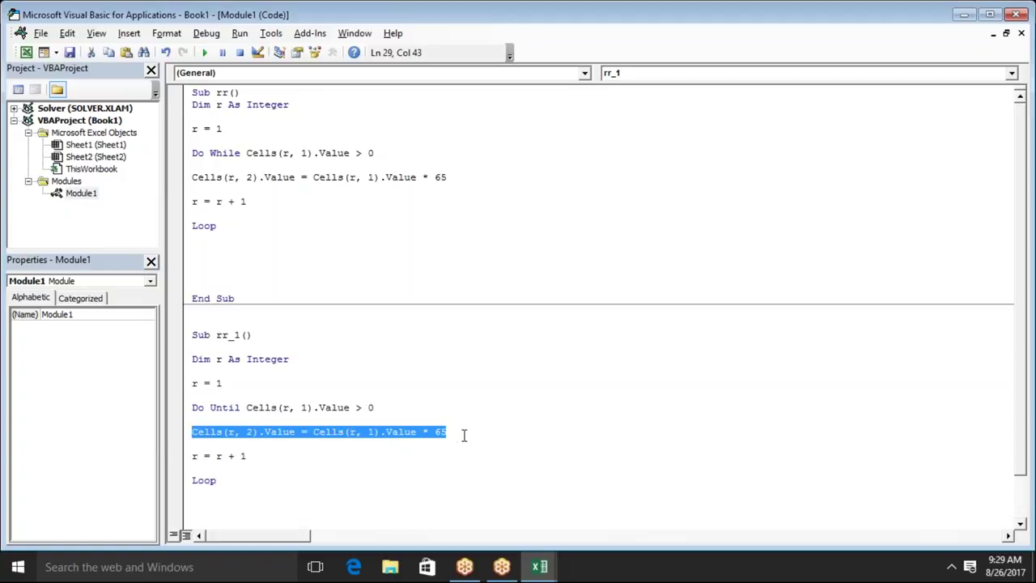
pyautogui.moveTo(378, 408); pyautogui.dragTo(249, 407)
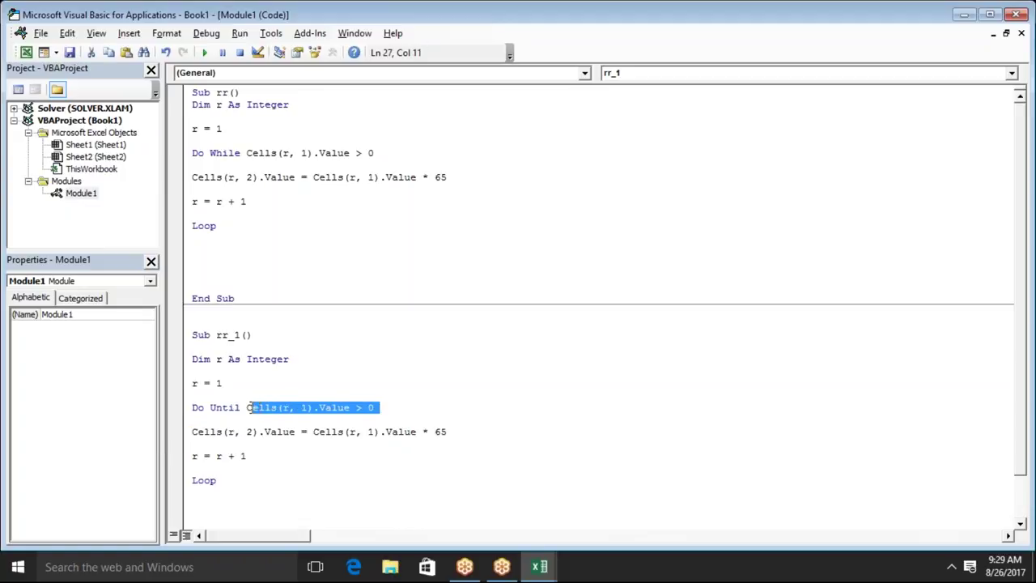
pyautogui.click(248, 502)
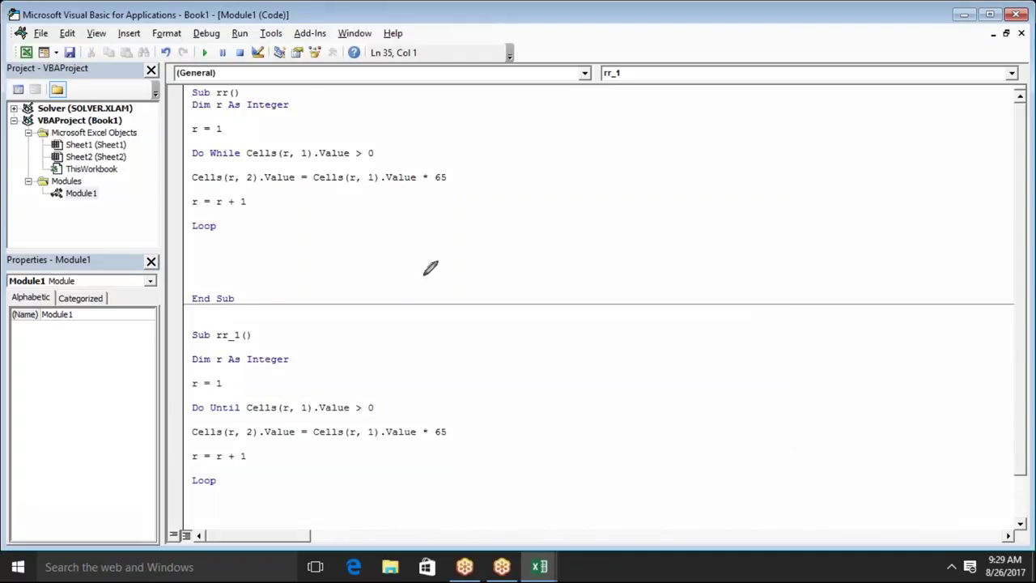
pyautogui.hotkey('ctrl', '2')
pyautogui.moveTo(285, 251); pyautogui.dragTo(706, 232)
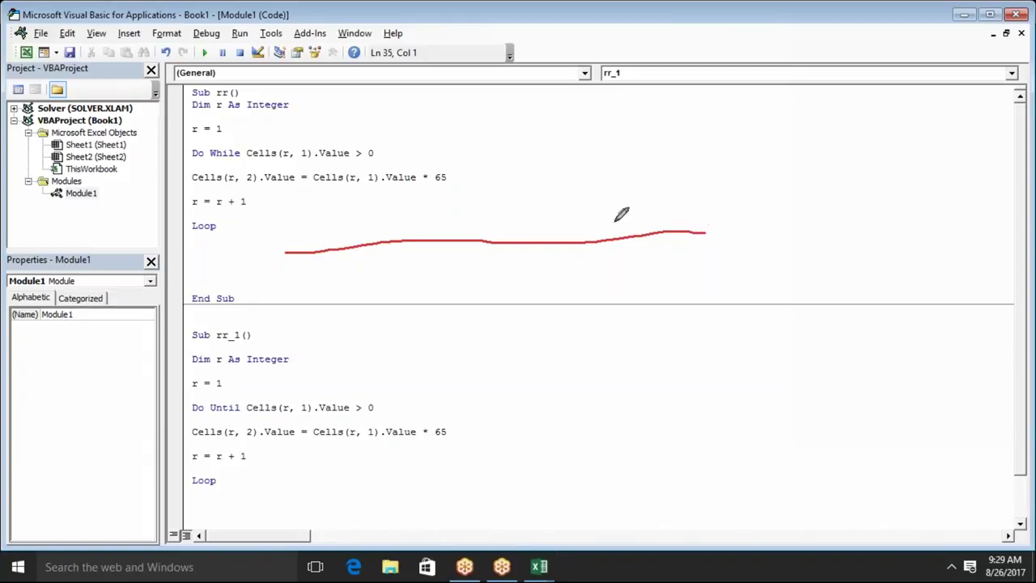
pyautogui.moveTo(657, 230)
pyautogui.mouseDown()
pyautogui.moveTo(658, 253)
pyautogui.moveTo(667, 247)
pyautogui.mouseUp()
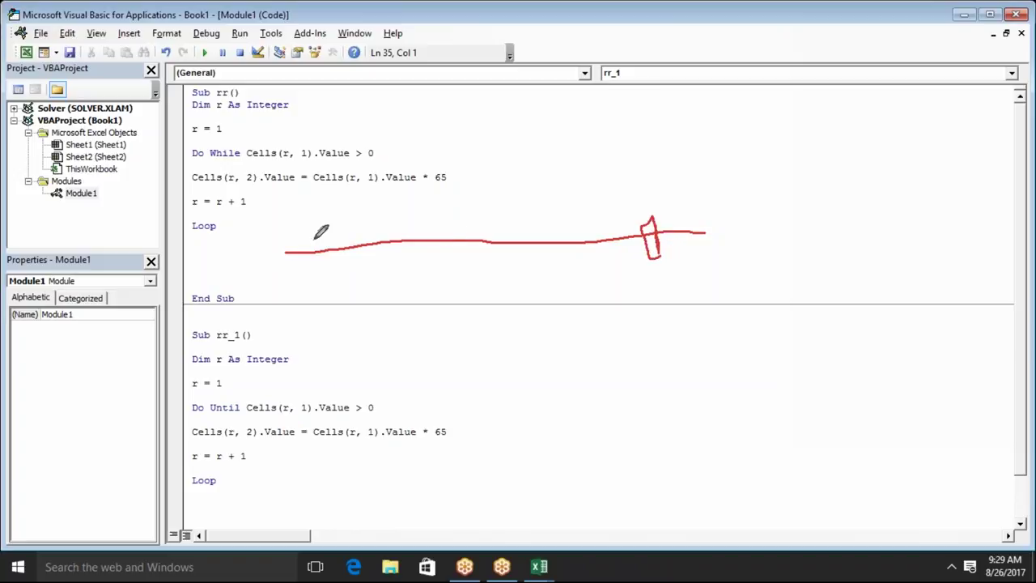
pyautogui.moveTo(273, 243); pyautogui.dragTo(652, 222)
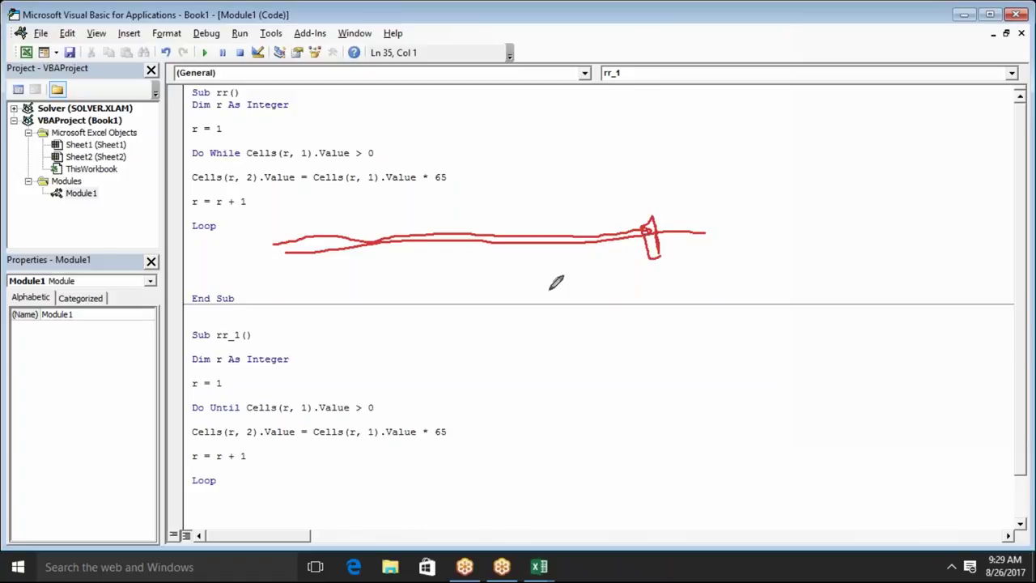
pyautogui.moveTo(400, 402); pyautogui.dragTo(491, 351)
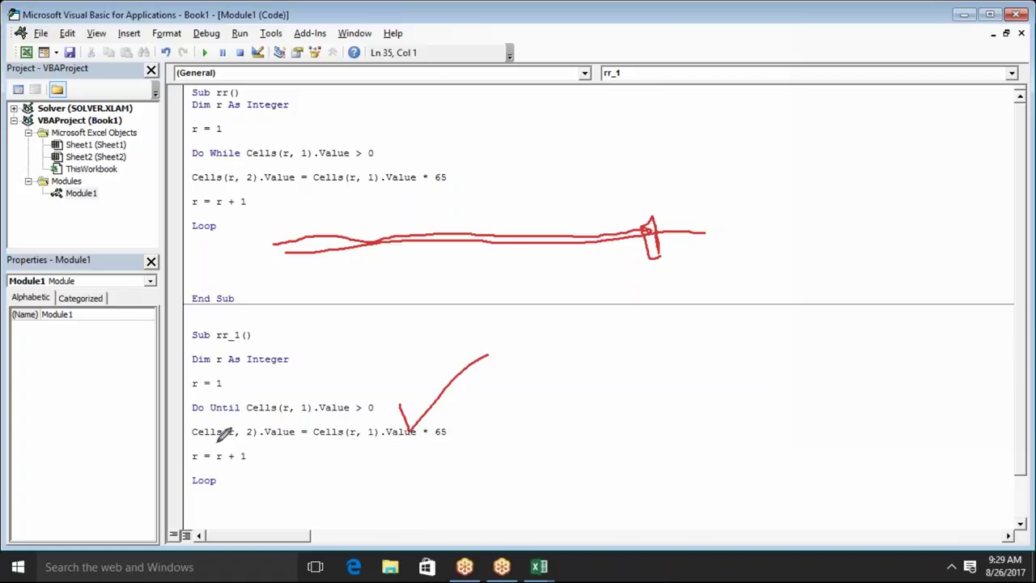
pyautogui.moveTo(193, 426)
pyautogui.mouseDown()
pyautogui.moveTo(436, 417)
pyautogui.moveTo(220, 442)
pyautogui.moveTo(197, 422)
pyautogui.moveTo(306, 402)
pyautogui.mouseUp()
pyautogui.moveTo(331, 400); pyautogui.dragTo(358, 400)
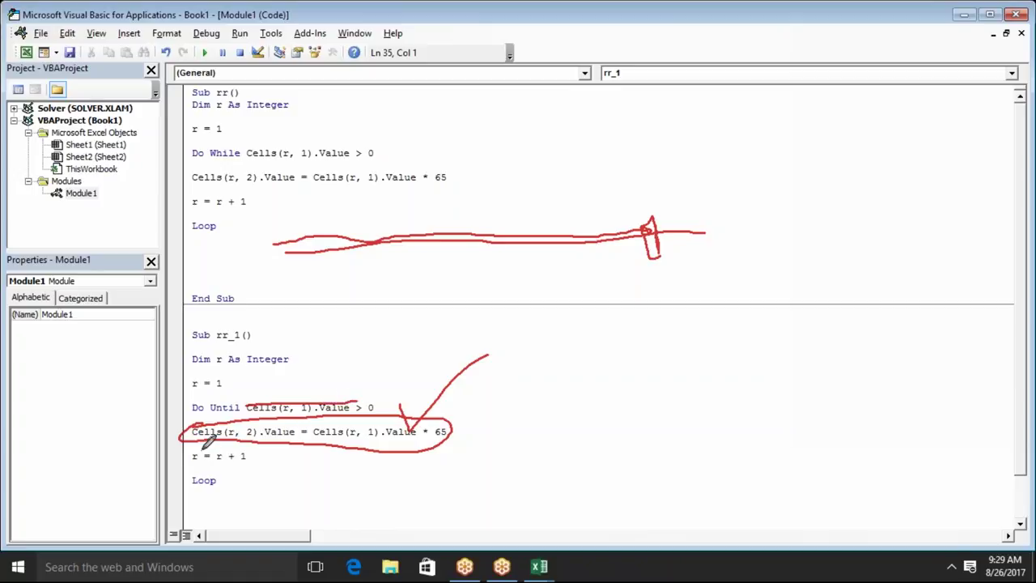
pyautogui.moveTo(200, 450); pyautogui.dragTo(218, 449)
pyautogui.moveTo(266, 333); pyautogui.dragTo(301, 319)
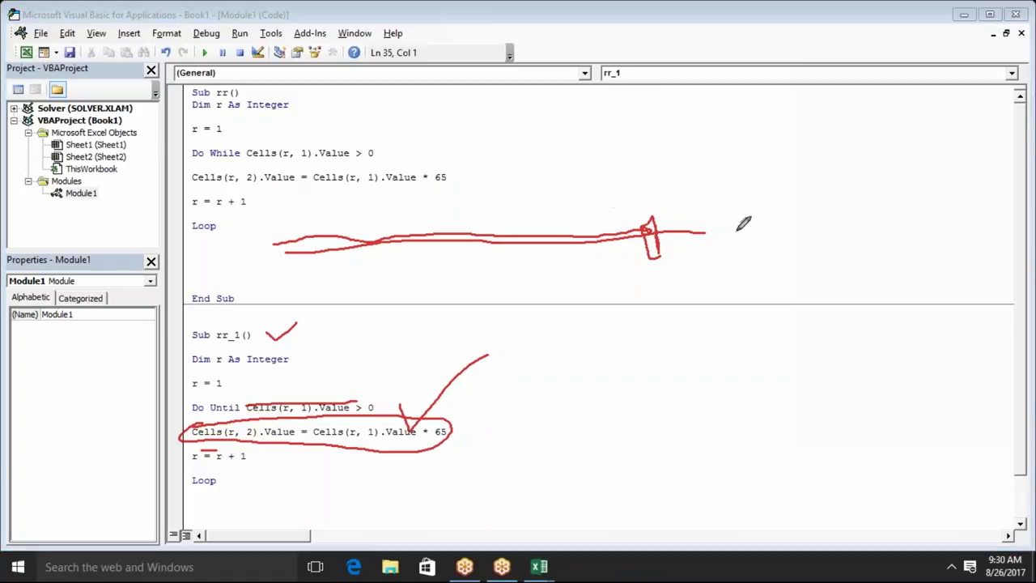
pyautogui.moveTo(706, 228); pyautogui.dragTo(668, 224)
pyautogui.moveTo(248, 161); pyautogui.dragTo(339, 163)
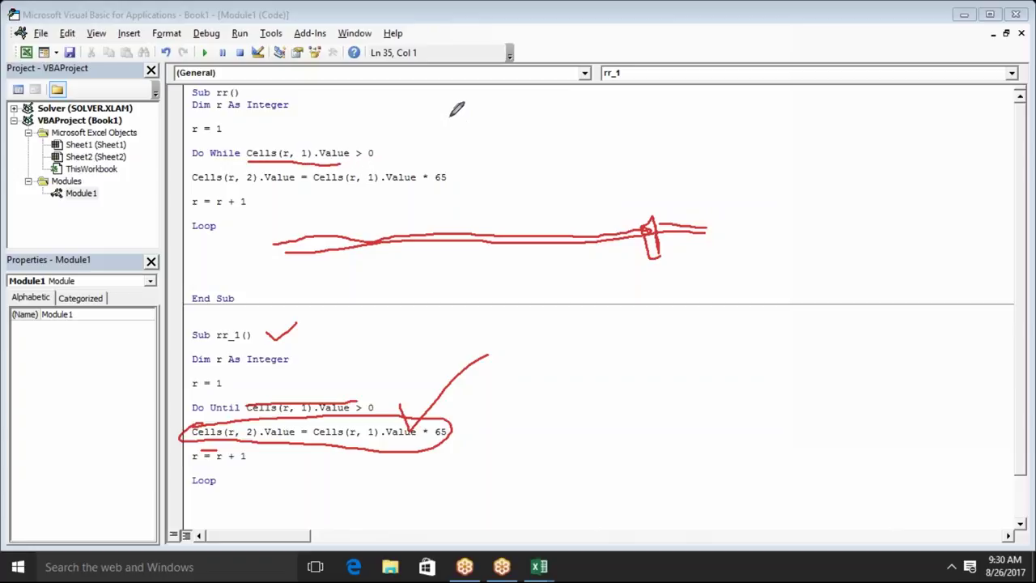
pyautogui.moveTo(444, 106); pyautogui.dragTo(518, 176)
pyautogui.moveTo(532, 212); pyautogui.dragTo(524, 233)
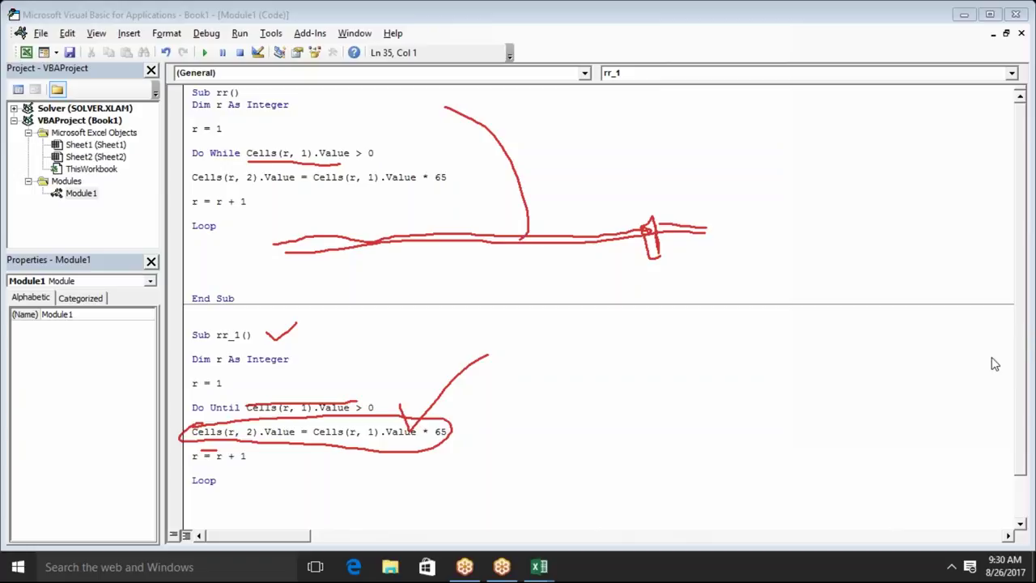
pyautogui.press('Escape')
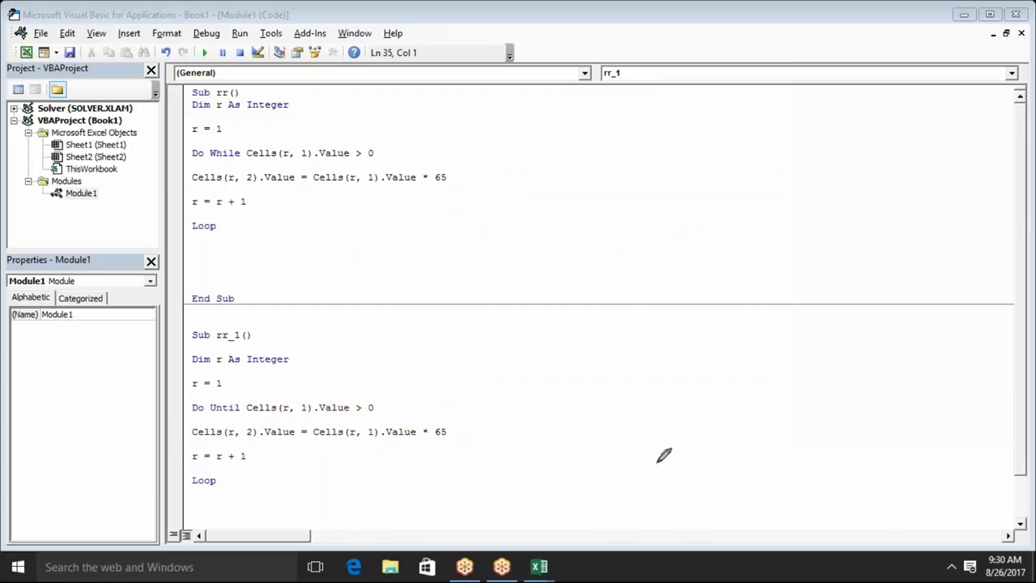
# Below the Do Until macro's End Sub, add blank lines and create an empty Sub rr_1() outline.
pyautogui.click(537, 463)
pyautogui.press('Down')
pyautogui.press('Down')
pyautogui.press('Down')
pyautogui.press('Down')
pyautogui.press('Down')
pyautogui.press('Down')
pyautogui.press('Up')
pyautogui.press('Up')
pyautogui.press('Up')
pyautogui.press('Up')
pyautogui.scroll(3, 536, 463)
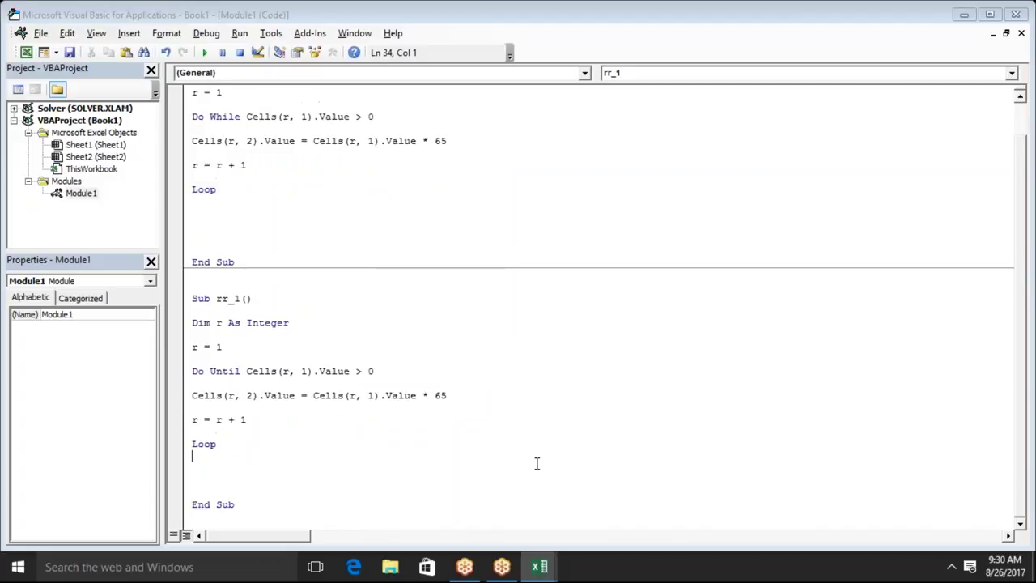
pyautogui.press('Down')
pyautogui.press('Down')
pyautogui.press('Down')
pyautogui.press('Return')
pyautogui.press('Return')
pyautogui.press('Return')
pyautogui.press('Return')
pyautogui.press('Return')
pyautogui.press('Return')
pyautogui.press('Return')
pyautogui.press('Return')
pyautogui.press('Return')
pyautogui.press('Return')
pyautogui.press('Return')
pyautogui.press('Return')
pyautogui.press('Up')
pyautogui.press('Up')
pyautogui.press('Up')
pyautogui.press('Up')
pyautogui.write('sub rr_1')
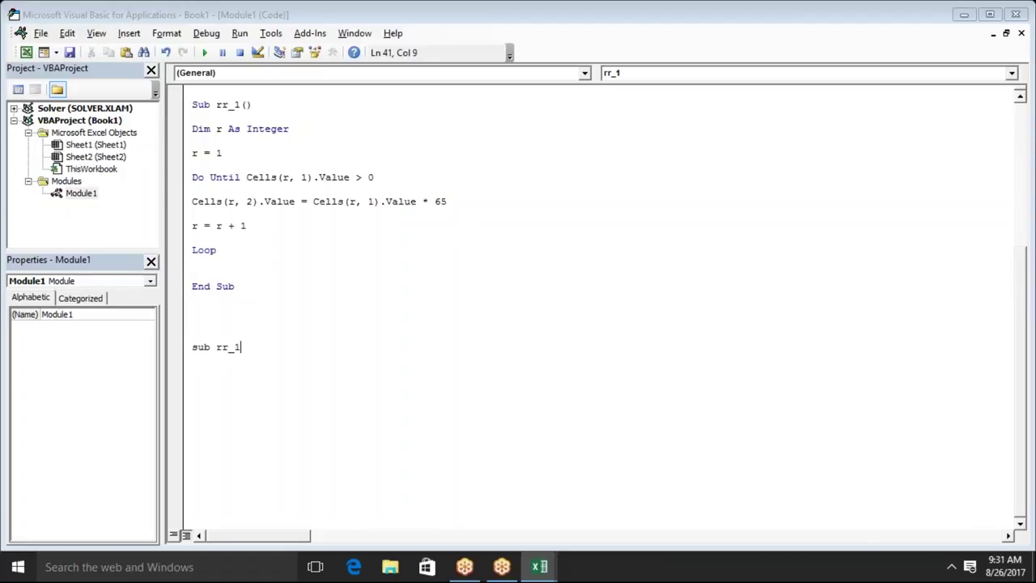
pyautogui.write('()')
pyautogui.press('Return')
pyautogui.press('Return')
pyautogui.press('Return')
pyautogui.press('Return')
pyautogui.press('Return')
pyautogui.press('Return')
pyautogui.press('Up')
pyautogui.press('Up')
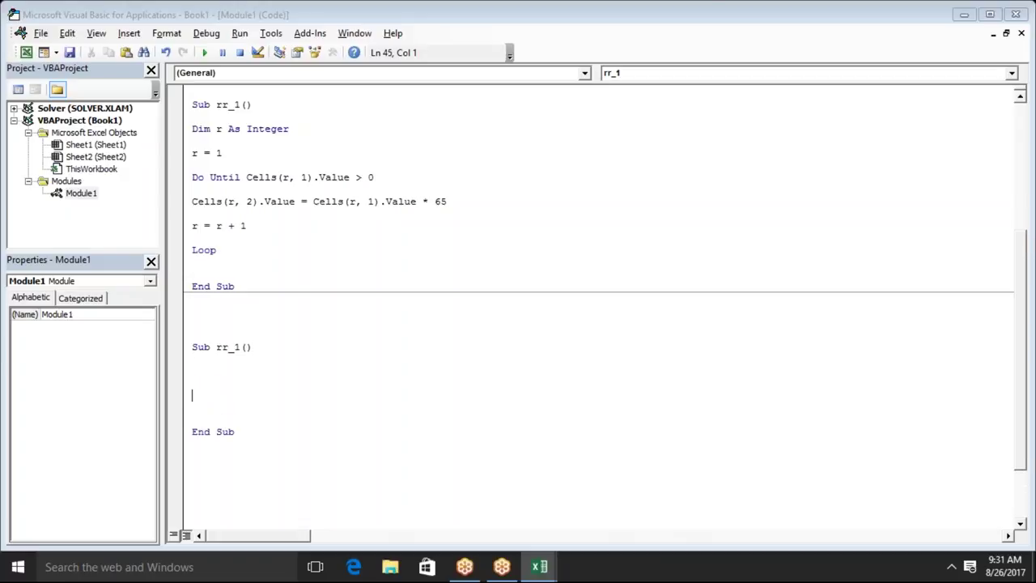
pyautogui.press('Return')
pyautogui.press('Up')
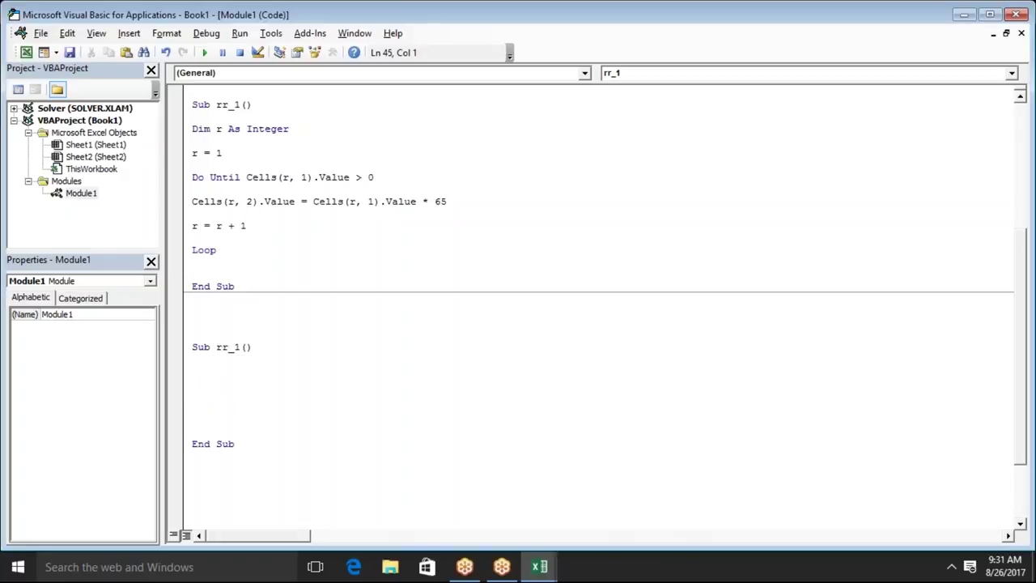
# Rename the new procedure to Sub rr_2().
pyautogui.write('do ')
pyautogui.write('wh')
pyautogui.press('BackSpace')
pyautogui.press('BackSpace')
pyautogui.press('BackSpace')
pyautogui.press('BackSpace')
# Write the loop header Do Until n <> "" inside rr_2.
pyautogui.press('BackSpace')
pyautogui.press('Up')
pyautogui.press('Up')
pyautogui.press('Up')
pyautogui.press('Up')
pyautogui.press('Right')
pyautogui.press('Right')
pyautogui.press('Right')
pyautogui.press('Right')
pyautogui.press('Right')
pyautogui.press('Right')
pyautogui.press('Right')
pyautogui.press('Right')
pyautogui.press('BackSpace')
pyautogui.write('2')
pyautogui.press('Down')
pyautogui.press('Down')
pyautogui.press('Down')
pyautogui.write('do ')
pyautogui.write('fn')
pyautogui.press('BackSpace')
pyautogui.press('BackSpace')
pyautogui.write('util')
pyautogui.press('Left')
pyautogui.press('Left')
pyautogui.press('Left')
pyautogui.write('n')
pyautogui.press('Right')
pyautogui.press('Right')
pyautogui.press('Right')
pyautogui.press('Right')
pyautogui.write('n <> ')
pyautogui.write('""')
pyautogui.press('Return')
pyautogui.write('i')
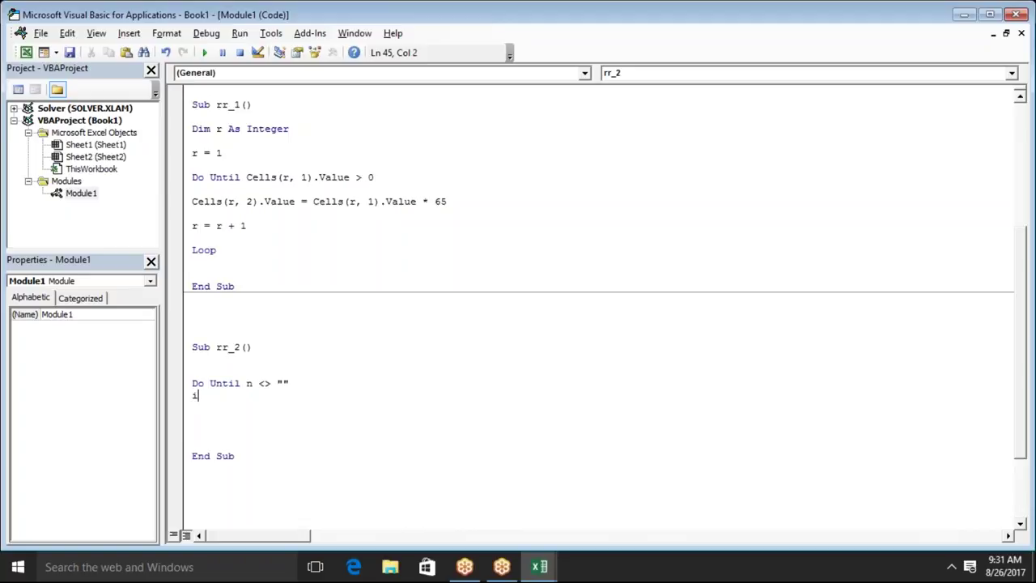
pyautogui.press('BackSpace')
# Add n = InputBox("Enter you Name") and Loop, fixing the missing-bracket compile error.
pyautogui.write('n=')
pyautogui.write('in')
pyautogui.write('putbox("Enter you Name"`')
pyautogui.press('Return')
pyautogui.press('Return')
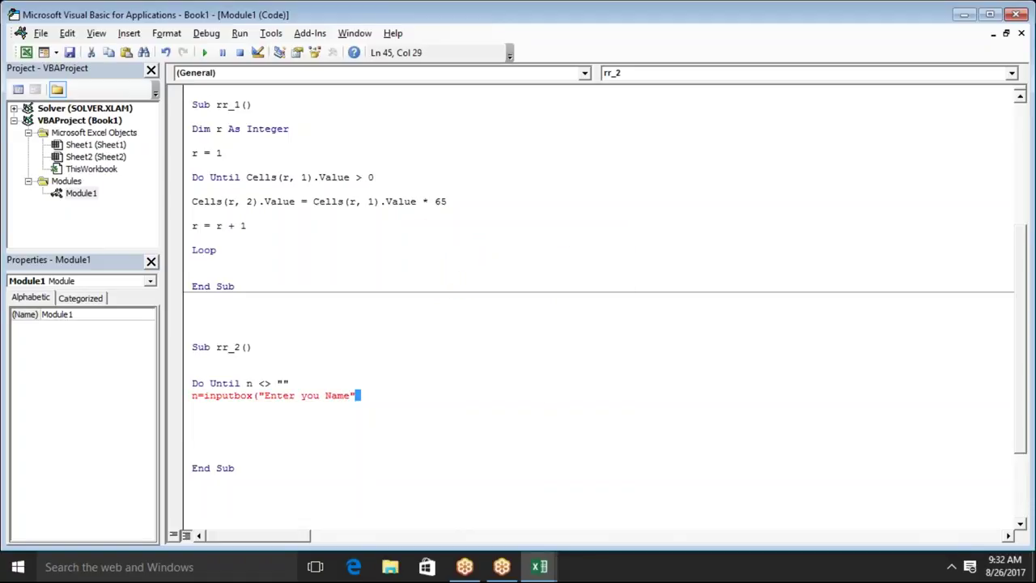
pyautogui.write(')')
pyautogui.press('Return')
pyautogui.write('loop')
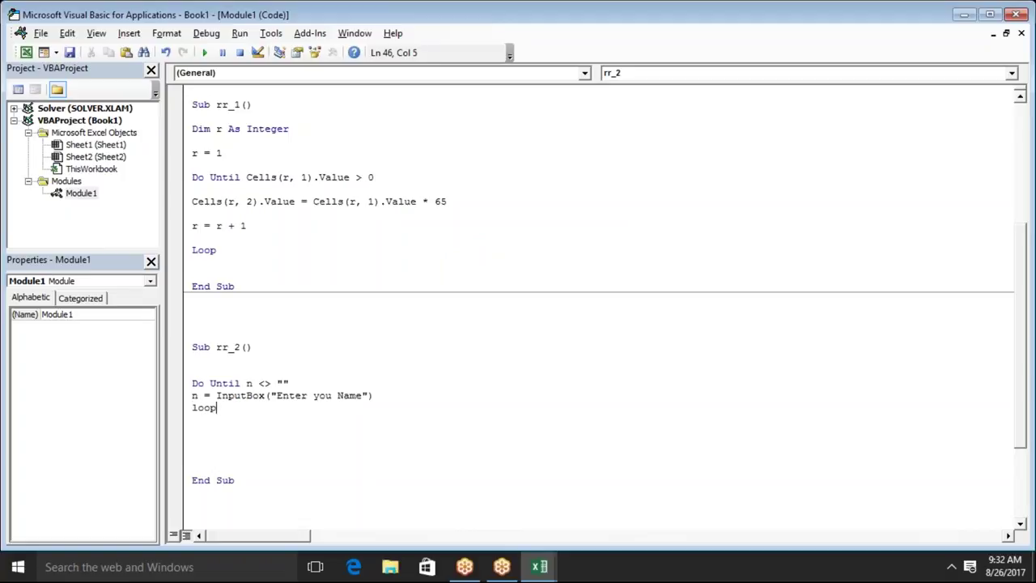
# Start a new Sub rr_3() header on the blank line above rr_2.
pyautogui.press('Down')
pyautogui.press('Down')
pyautogui.press('Down')
pyautogui.press('Up')
pyautogui.press('Up')
pyautogui.press('Up')
pyautogui.press('Up')
pyautogui.write('s')
pyautogui.write('ub rr_3()')
# Copy rr_2's InputBox line into the empty rr_3 procedure.
pyautogui.press('Return')
pyautogui.press('Return')
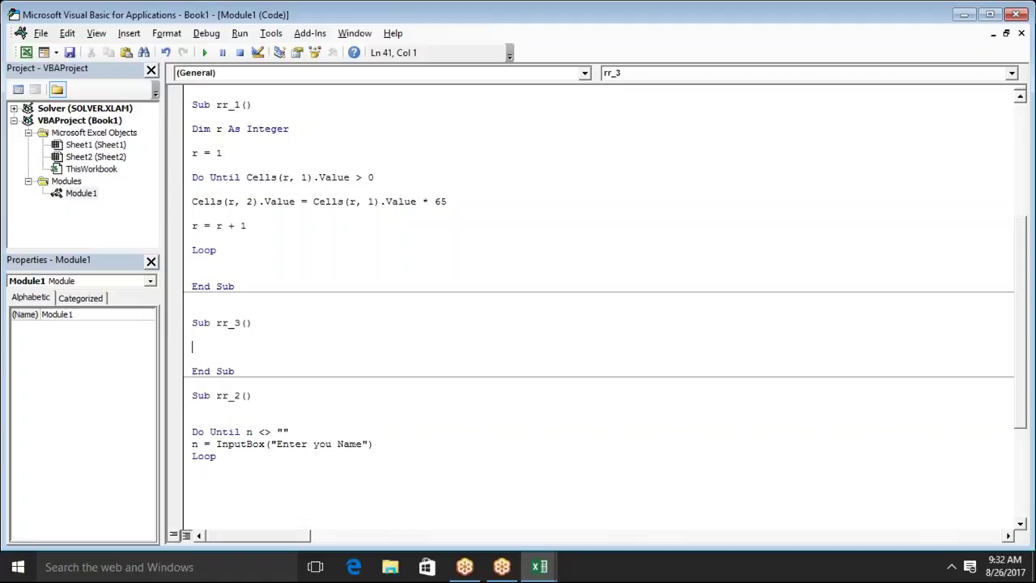
pyautogui.press('Down')
pyautogui.press('Down')
pyautogui.press('Down')
pyautogui.press('Down')
pyautogui.press('Down')
pyautogui.press('Down')
pyautogui.press('Down')
pyautogui.press('Down')
pyautogui.hotkey('shift', 'Down')
pyautogui.hotkey('ctrl', 'c')
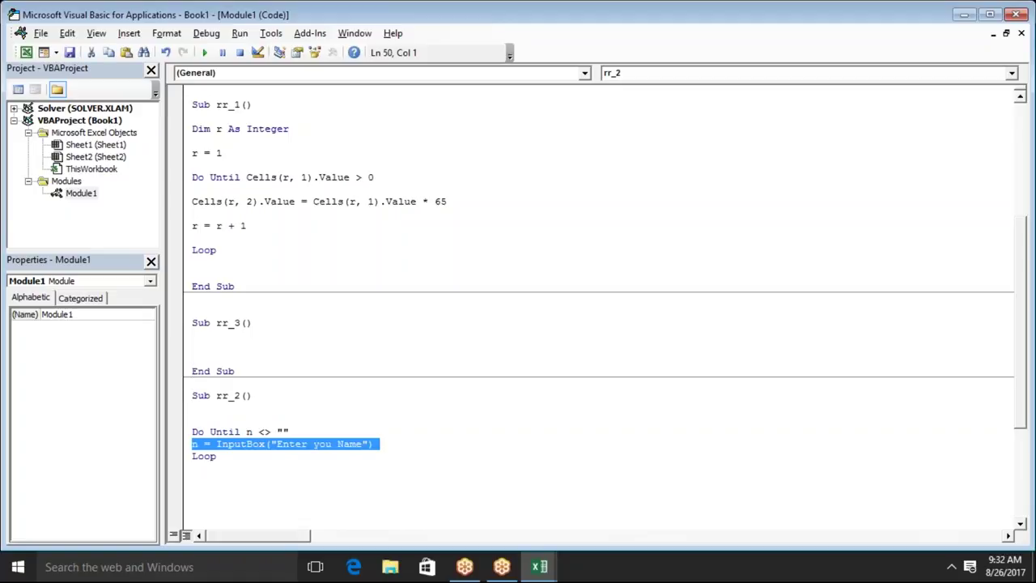
pyautogui.click(193, 335)
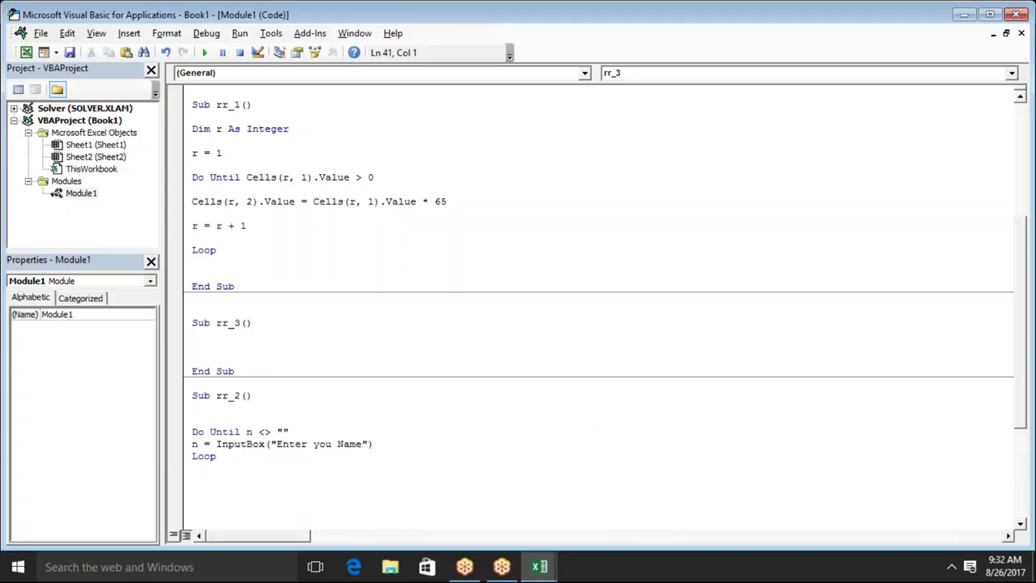
pyautogui.hotkey('ctrl', 'v')
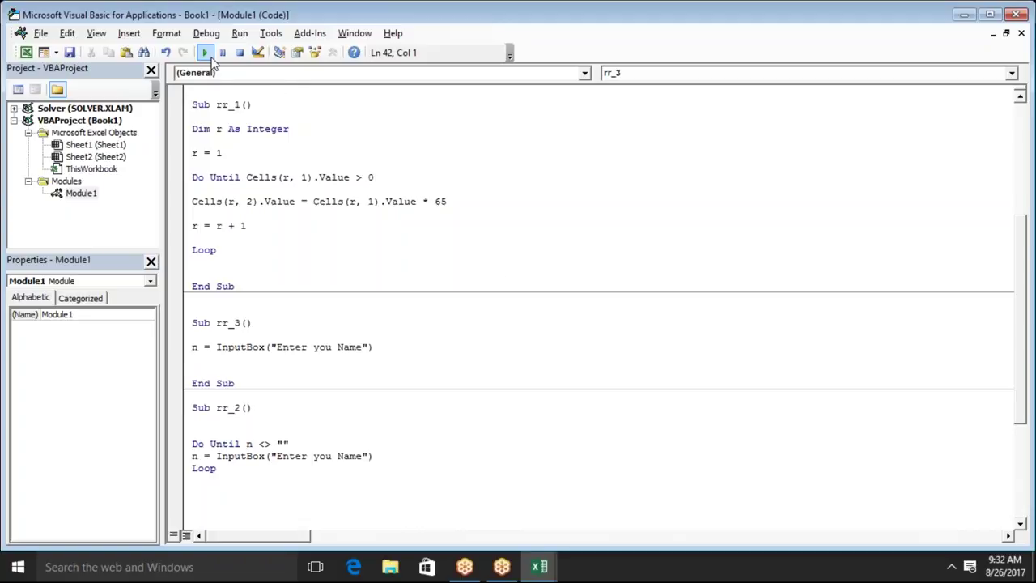
# Run rr_3 three times, entering Delhi and clicking OK, then cancelling the prompt twice.
pyautogui.click(205, 53)
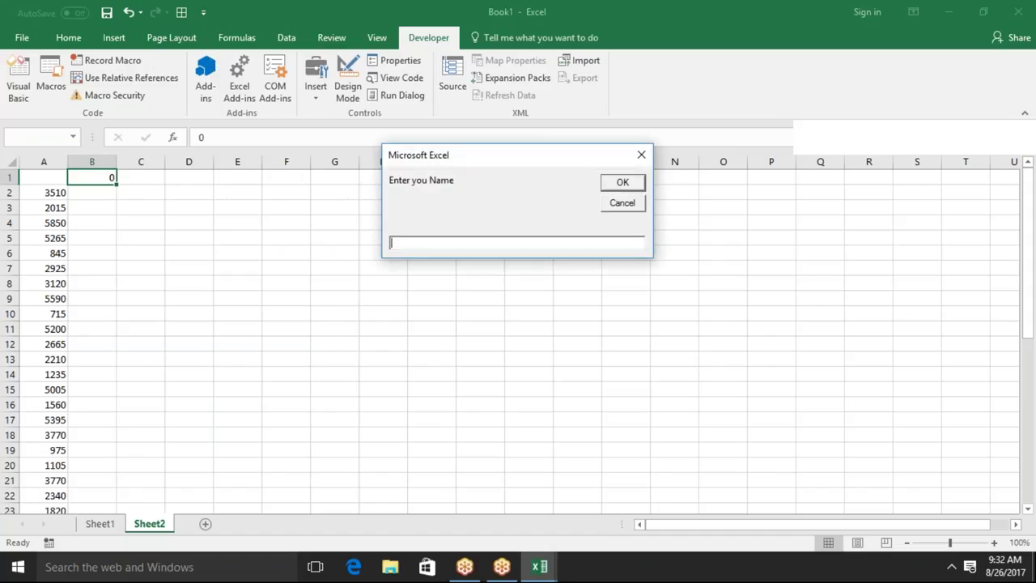
pyautogui.write('Delhi')
pyautogui.click(621, 183)
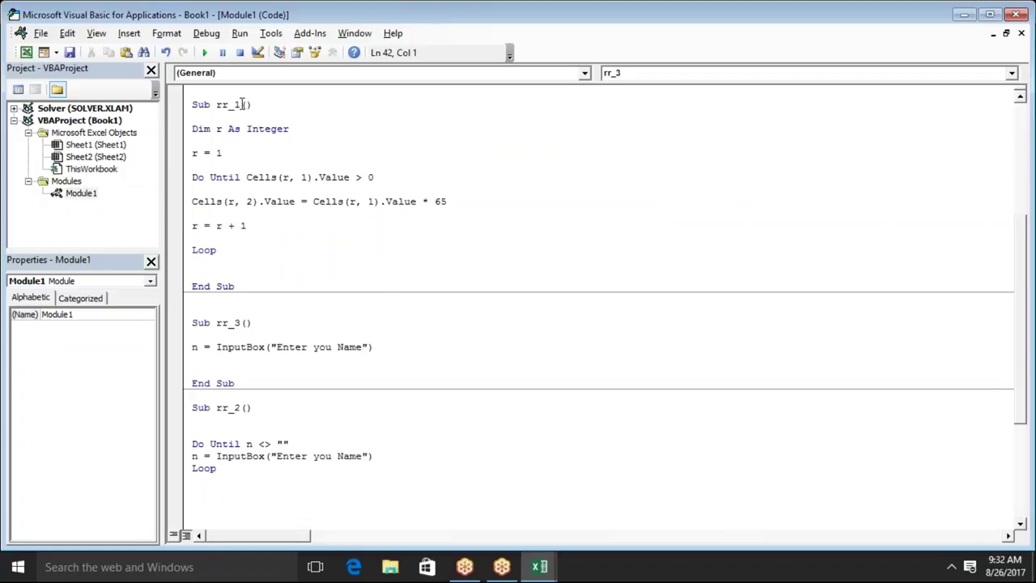
pyautogui.click(204, 51)
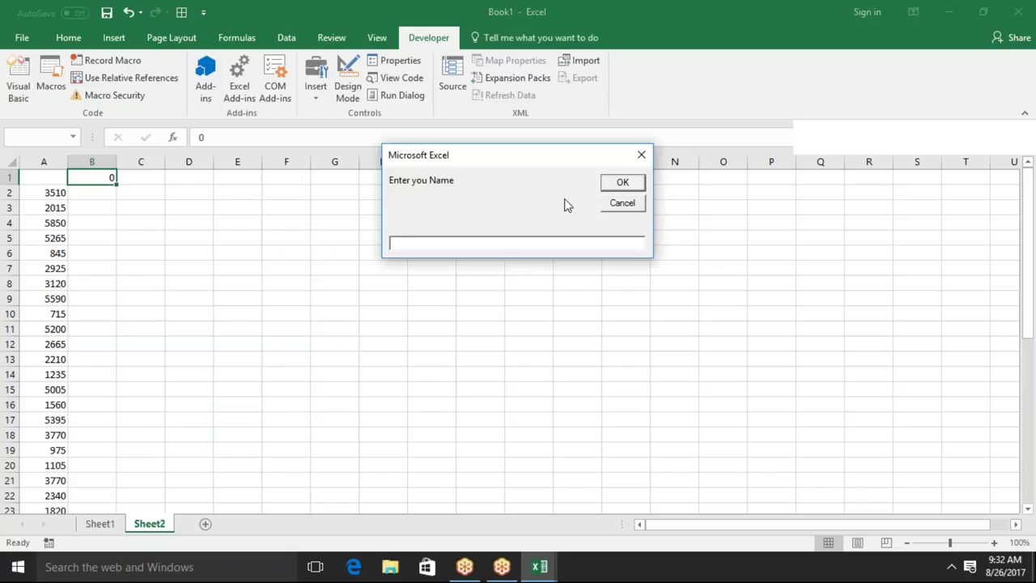
pyautogui.click(621, 203)
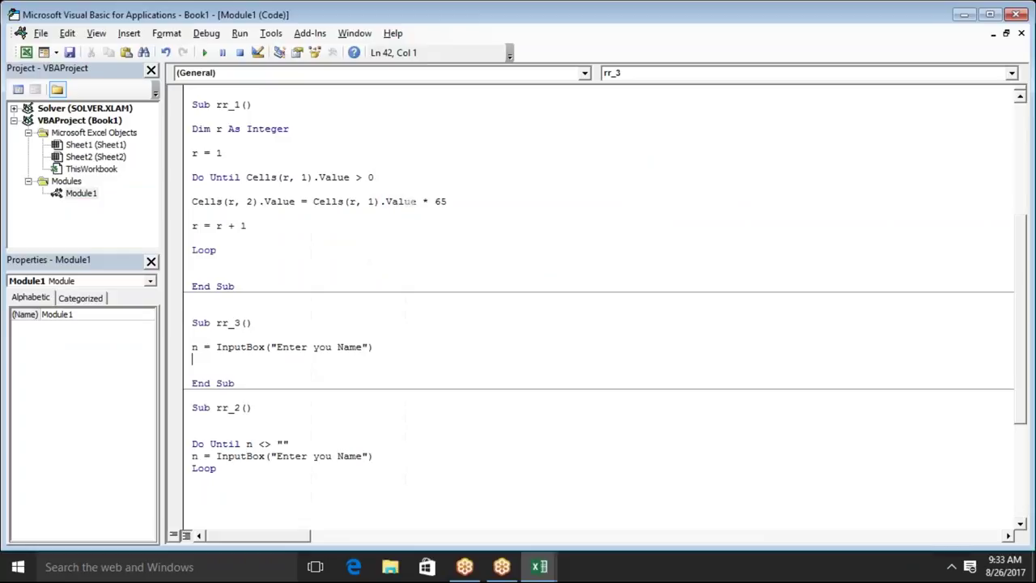
pyautogui.click(201, 346)
pyautogui.moveTo(200, 346); pyautogui.dragTo(192, 347)
pyautogui.click(204, 53)
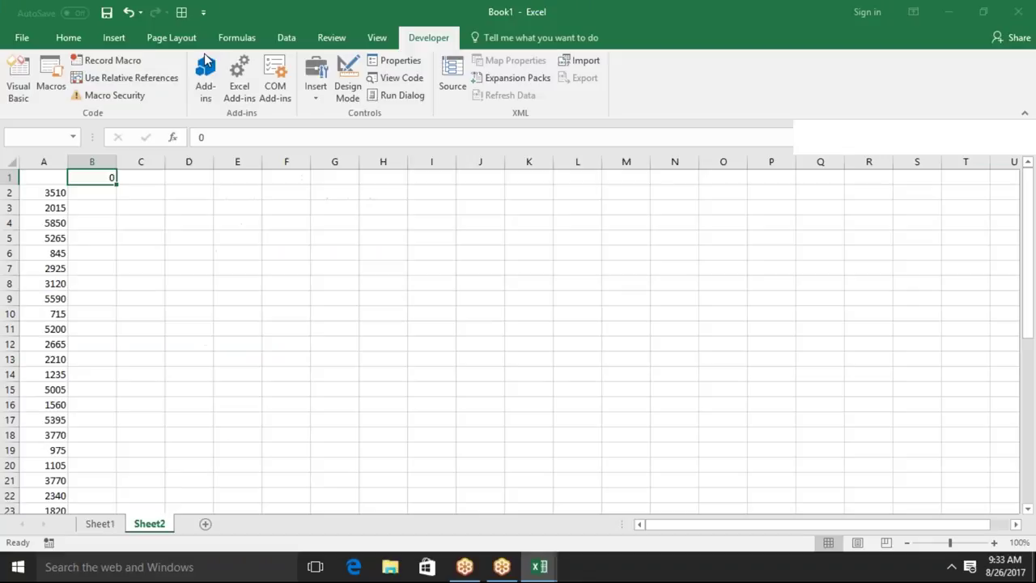
pyautogui.click(460, 248)
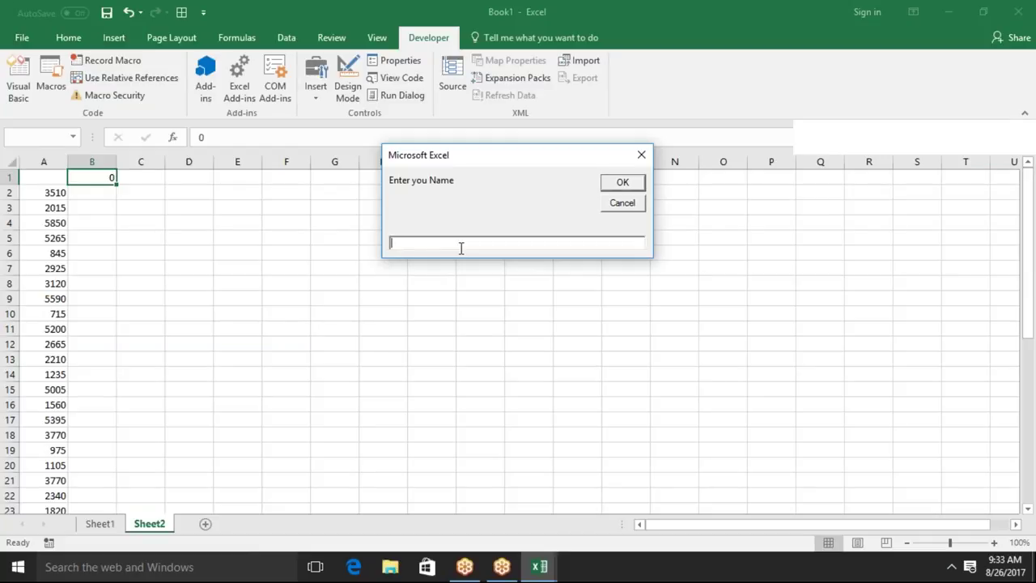
pyautogui.click(642, 203)
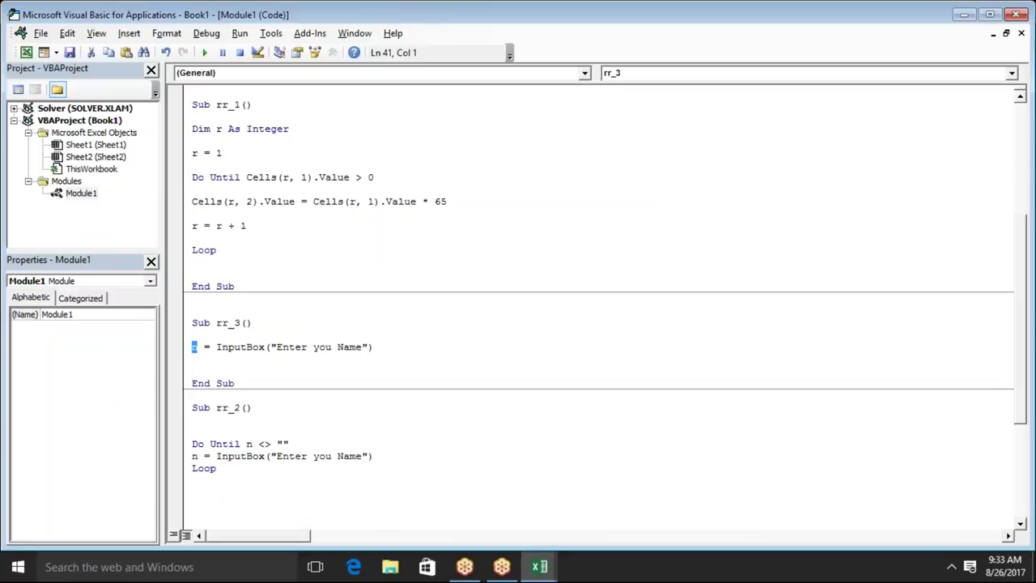
# Highlight the Until, n, <> and "" parts of rr_2's loop condition and the InputBox bracket.
pyautogui.click(326, 431)
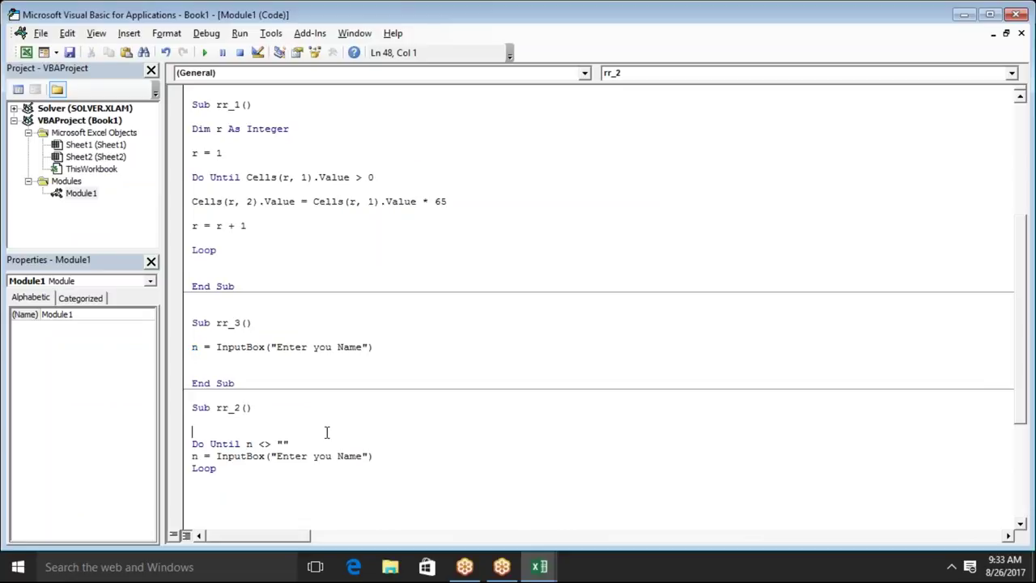
pyautogui.doubleClick(231, 445)
pyautogui.click(254, 445)
pyautogui.doubleClick(268, 444)
pyautogui.doubleClick(283, 445)
pyautogui.doubleClick(270, 457)
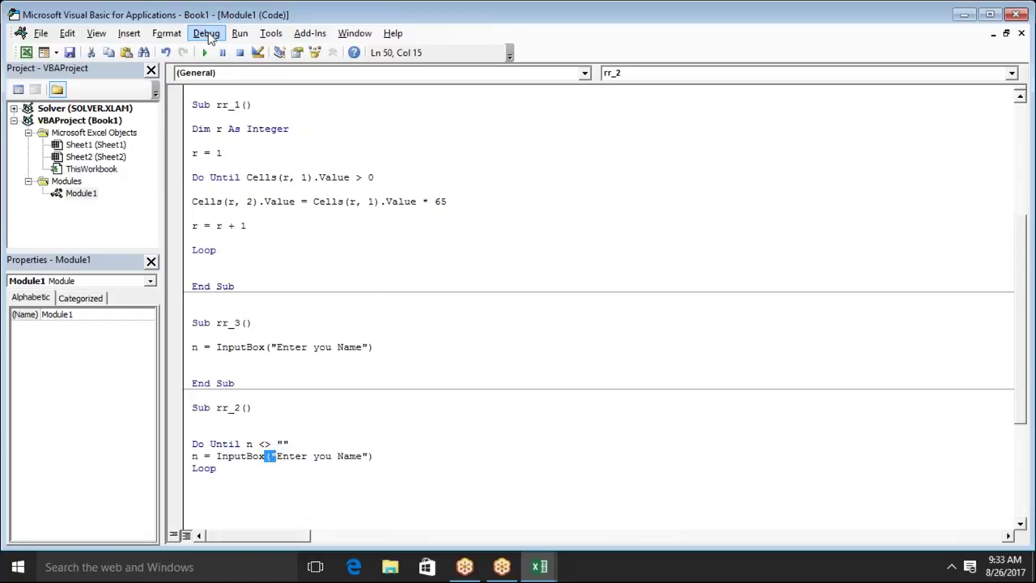
pyautogui.click(207, 52)
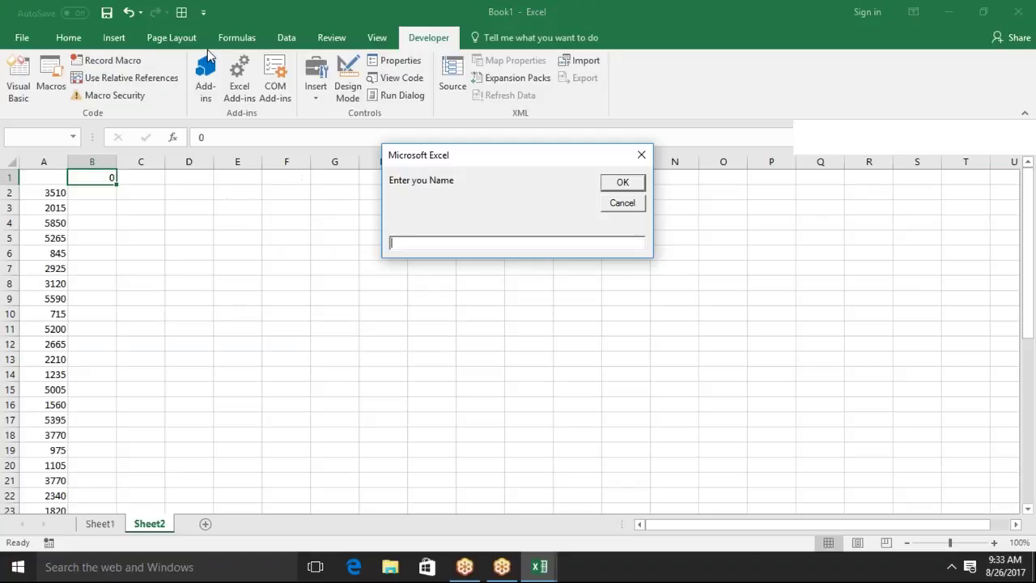
pyautogui.click(629, 204)
pyautogui.click(629, 205)
pyautogui.click(623, 188)
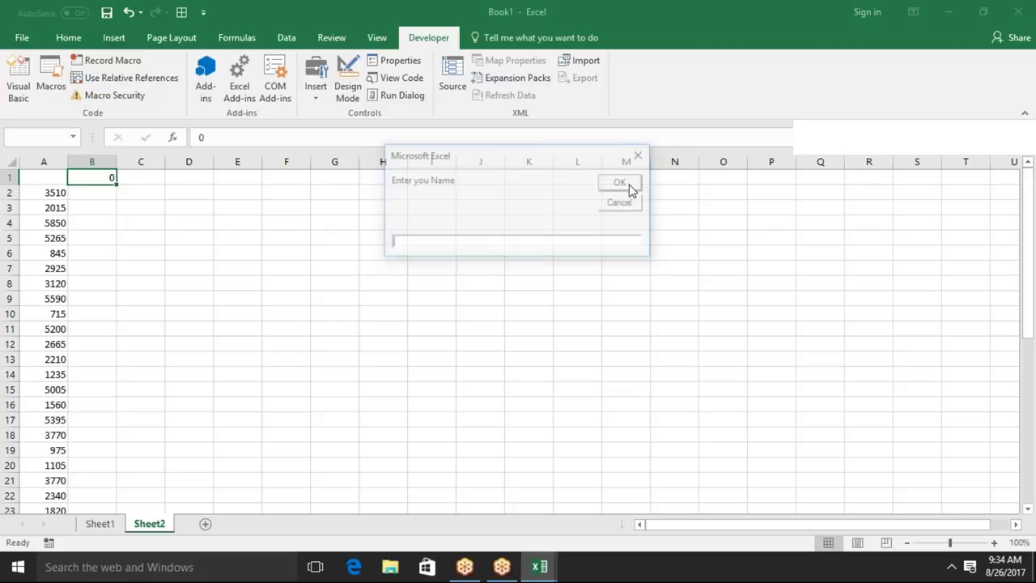
pyautogui.click(630, 187)
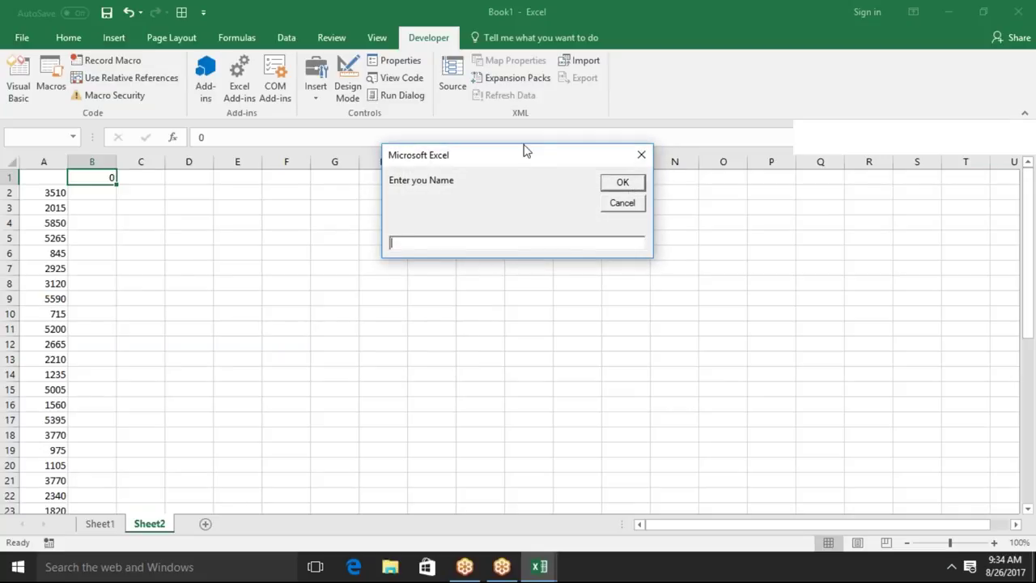
pyautogui.moveTo(525, 154); pyautogui.dragTo(522, 198)
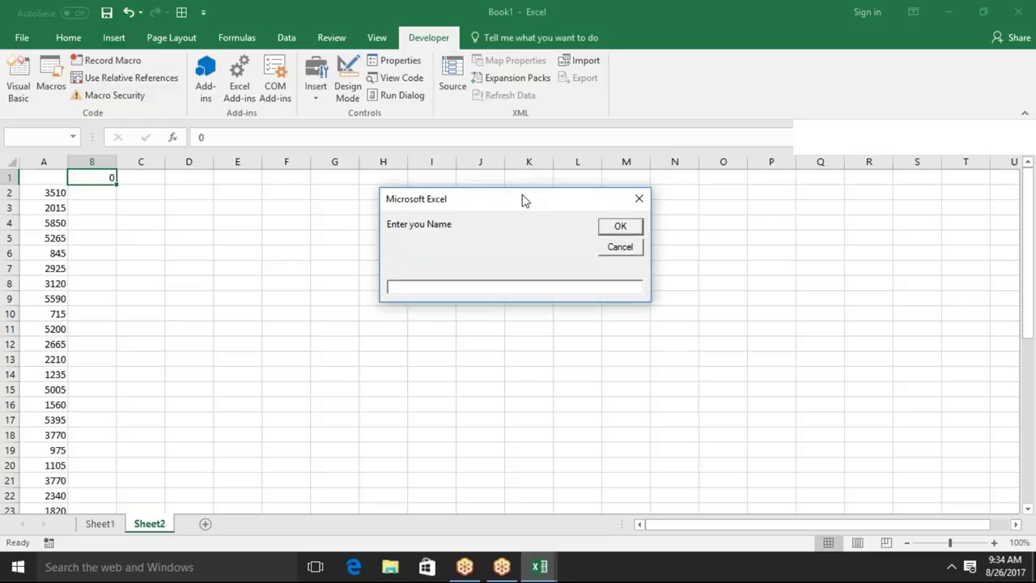
pyautogui.write('puja')
pyautogui.click(611, 228)
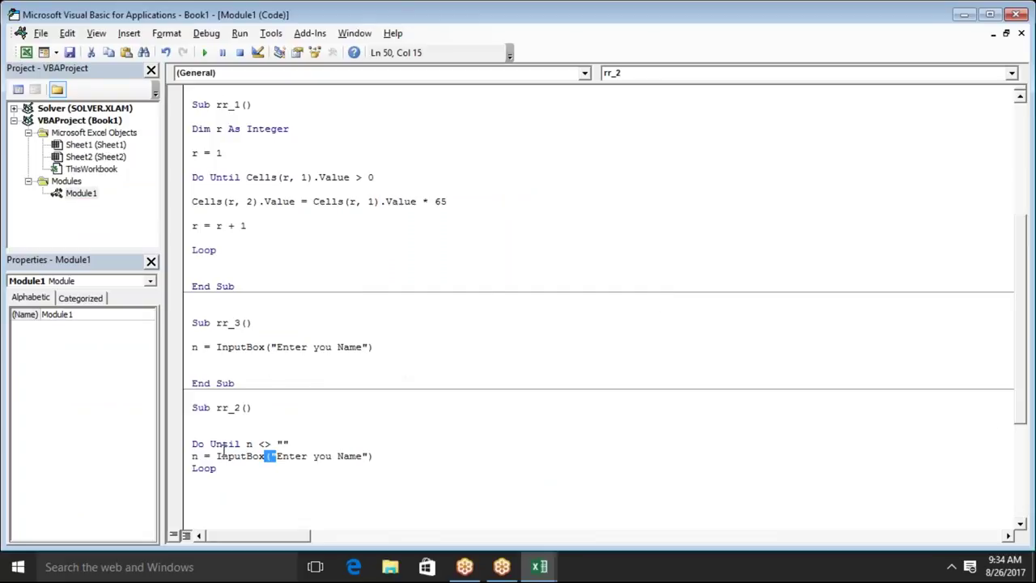
# Highlight rr_2's Until condition and InputBox arguments, then Cells in the Do While macro.
pyautogui.doubleClick(225, 445)
pyautogui.doubleClick(238, 457)
pyautogui.moveTo(383, 458); pyautogui.dragTo(218, 462)
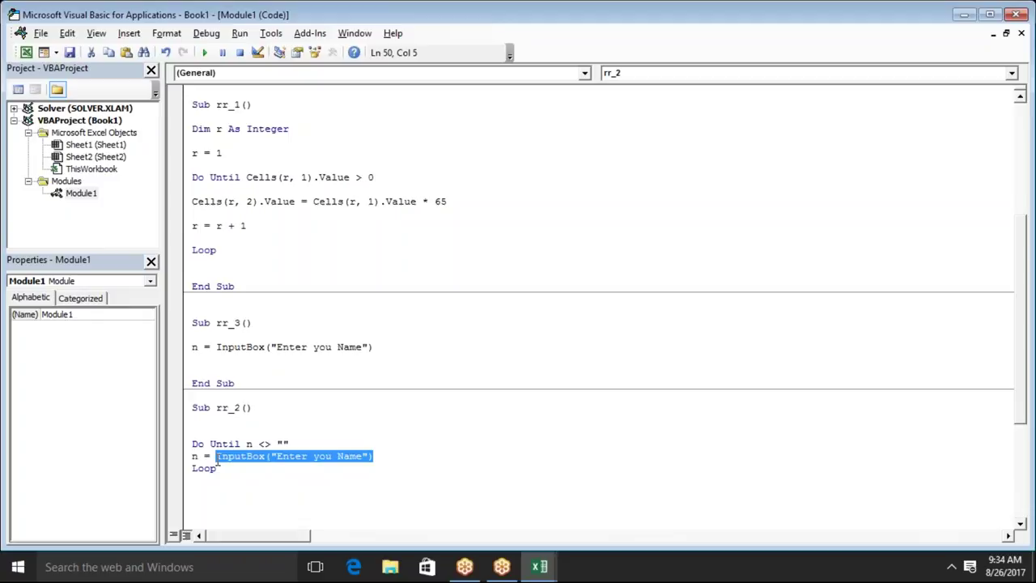
pyautogui.click(283, 255)
pyautogui.press('Up')
pyautogui.press('Up')
pyautogui.press('Up')
pyautogui.press('Up')
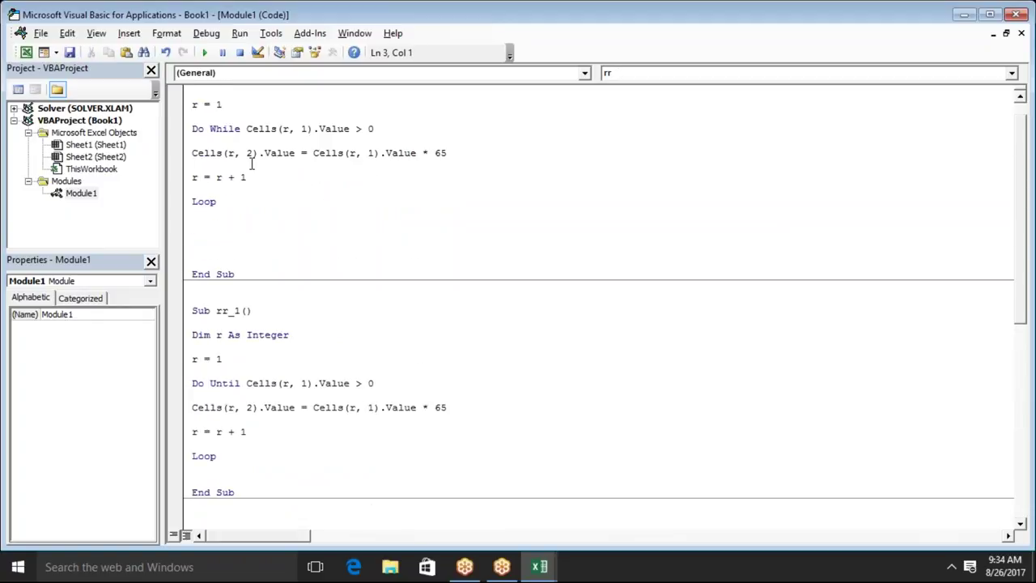
pyautogui.click(248, 131)
pyautogui.doubleClick(207, 153)
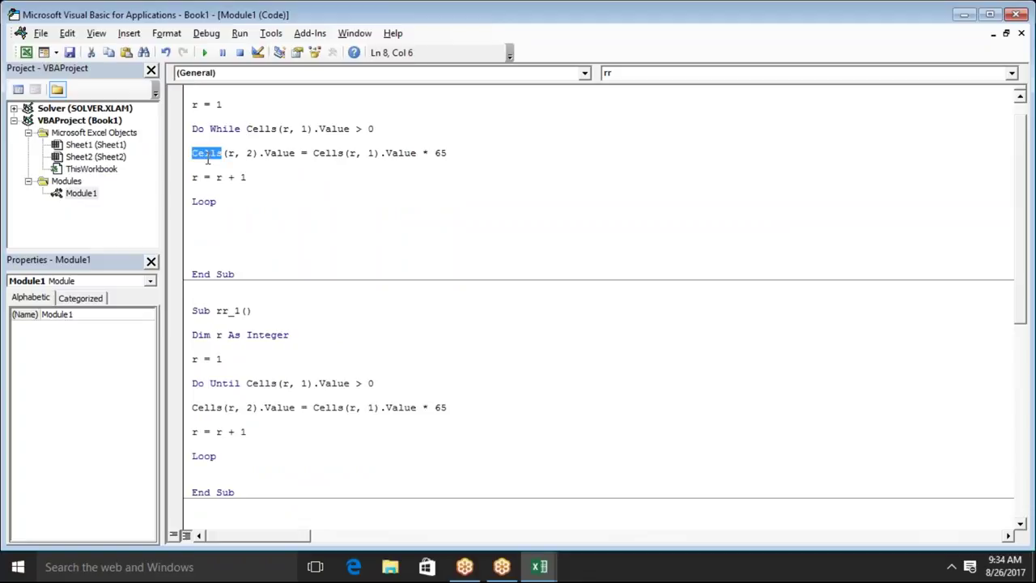
# Point out Until on rr_2's Do Until line, then open Sheet2's code module.
pyautogui.press('Down')
pyautogui.press('Down')
pyautogui.press('Down')
pyautogui.press('Down')
pyautogui.press('Down')
pyautogui.press('Down')
pyautogui.press('Down')
pyautogui.press('Down')
pyautogui.press('Up')
pyautogui.press('Up')
pyautogui.press('Up')
pyautogui.press('Up')
pyautogui.press('Up')
pyautogui.press('Up')
pyautogui.press('Up')
pyautogui.press('Up')
pyautogui.press('Up')
pyautogui.press('Down')
pyautogui.press('Down')
pyautogui.press('Down')
pyautogui.press('Down')
pyautogui.press('Down')
pyautogui.press('Up')
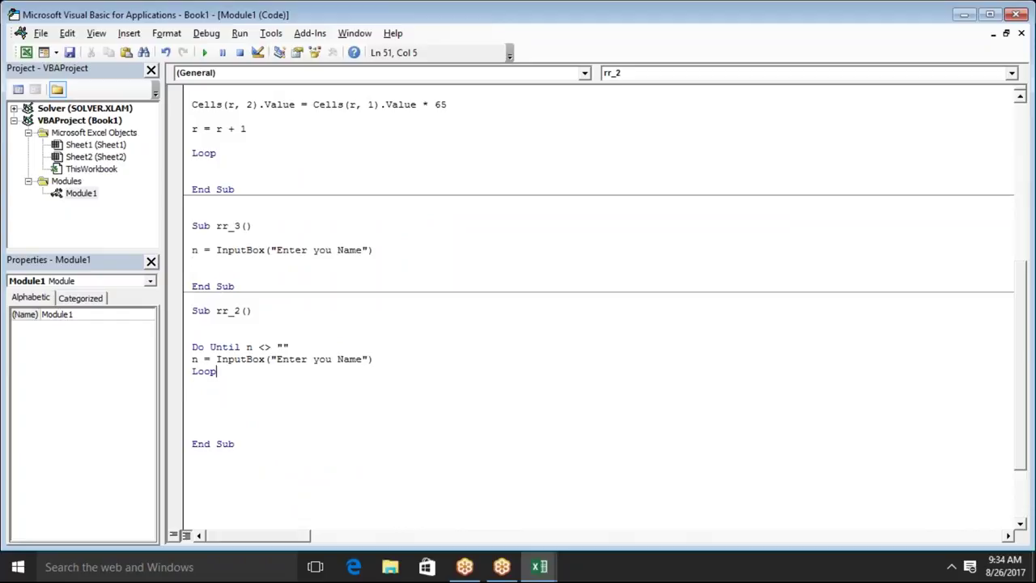
pyautogui.press('Left')
pyautogui.press('Left')
pyautogui.press('Left')
pyautogui.press('Left')
pyautogui.click(289, 346)
pyautogui.doubleClick(214, 346)
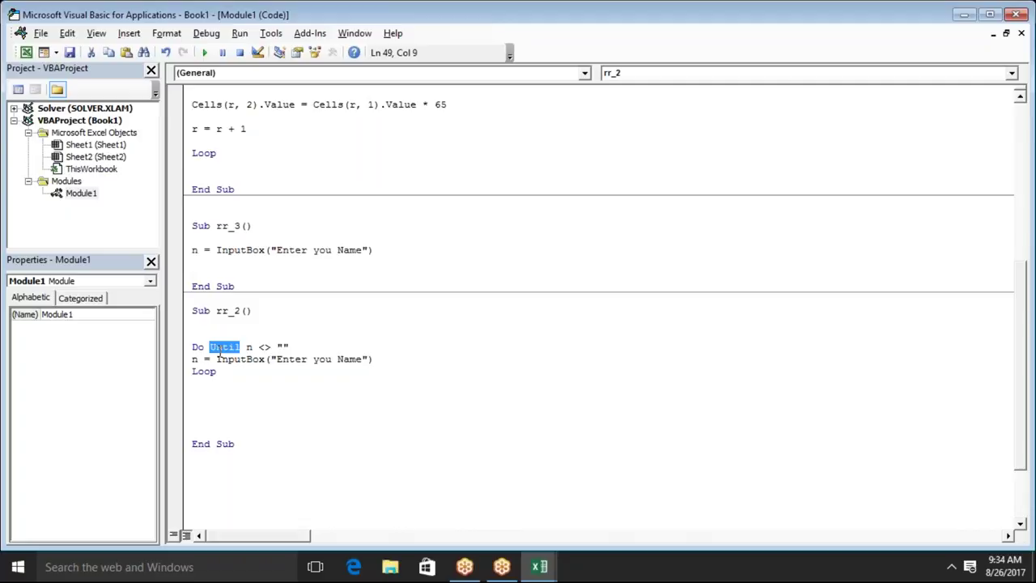
pyautogui.doubleClick(122, 159)
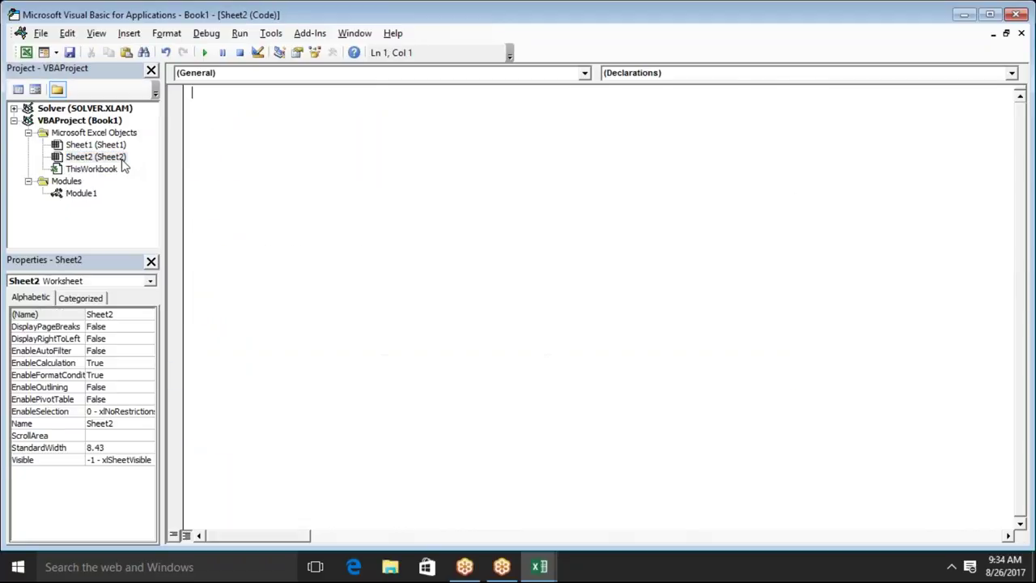
pyautogui.hotkey('alt', 'F11')
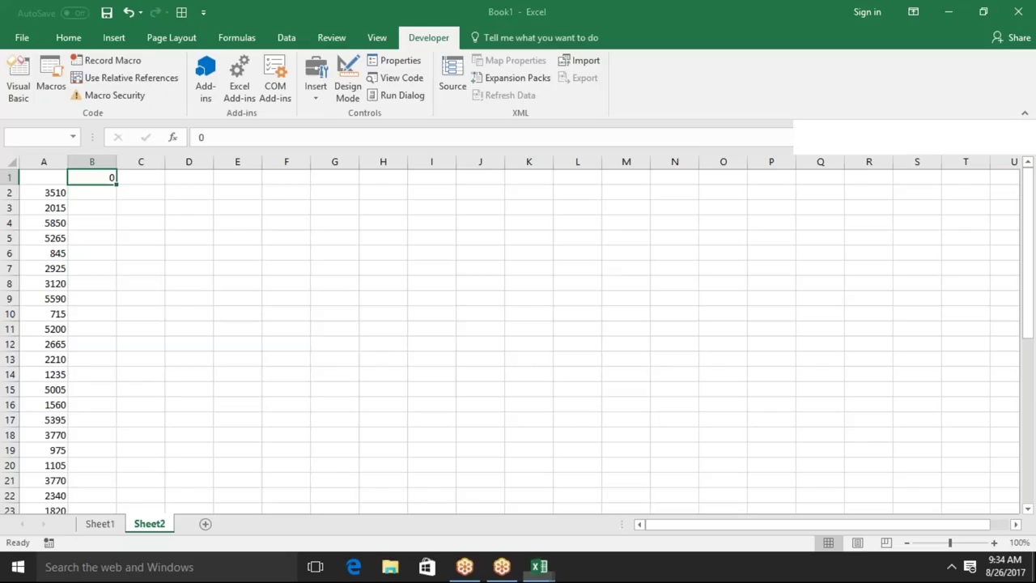
pyautogui.click(99, 526)
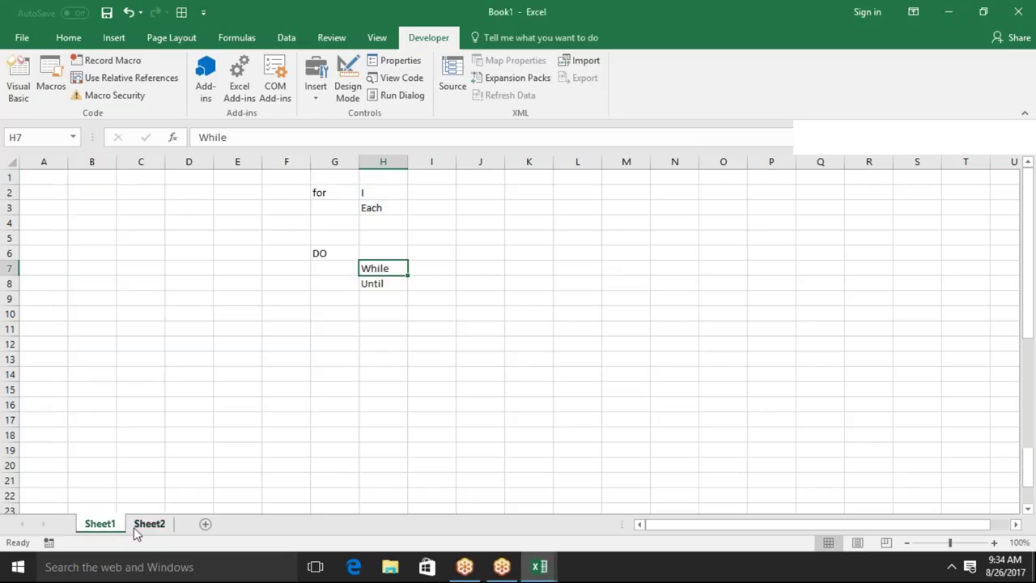
pyautogui.click(144, 529)
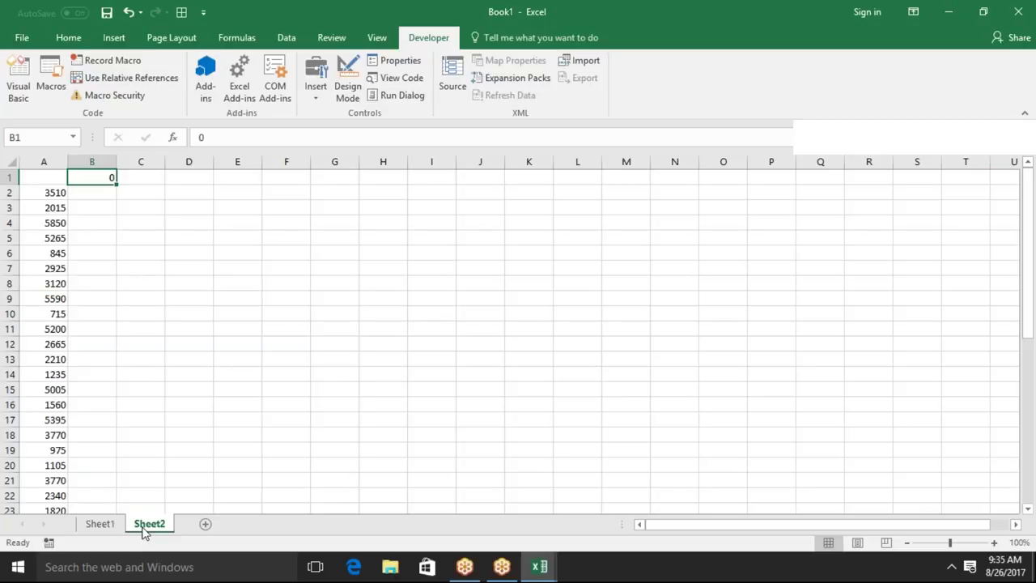
pyautogui.hotkey('alt', 'F11')
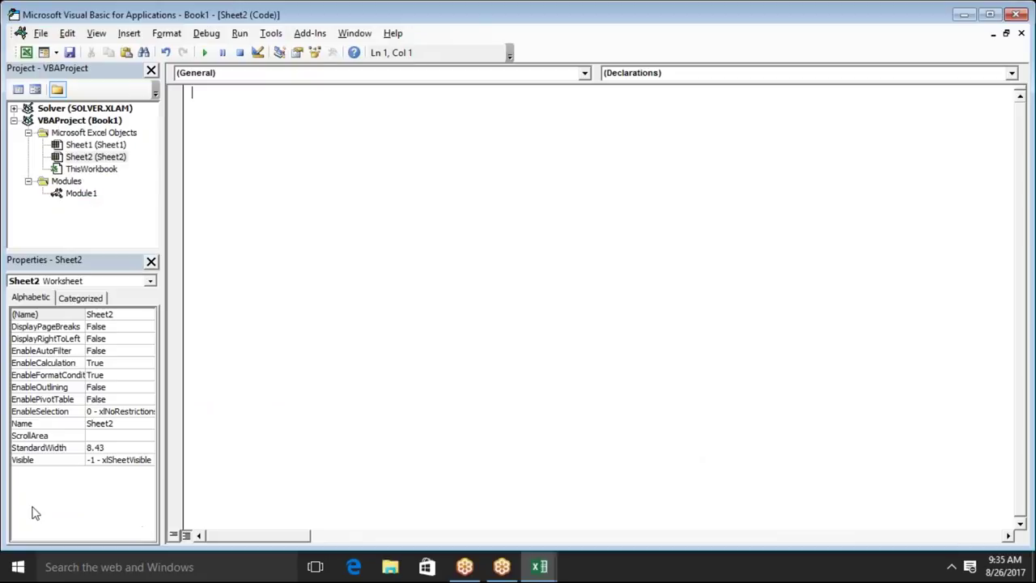
pyautogui.doubleClick(89, 171)
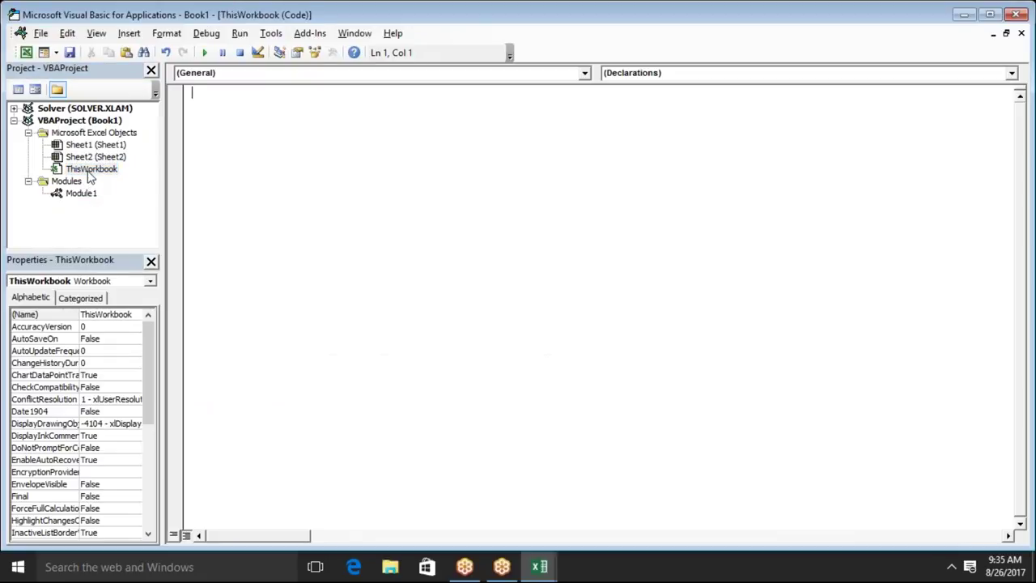
pyautogui.click(90, 159)
pyautogui.doubleClick(91, 158)
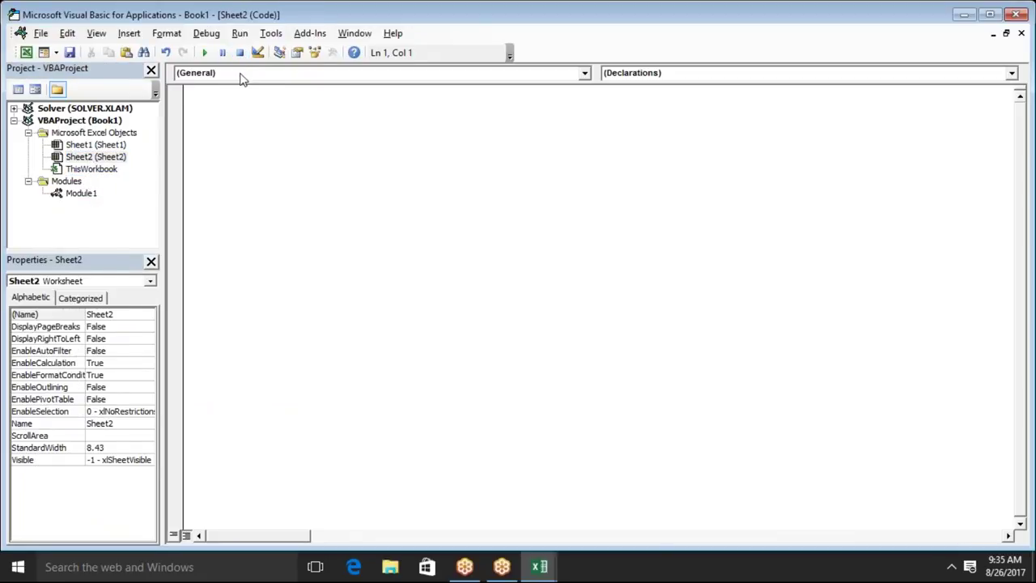
# Add a Worksheet_Activate procedure to Sheet2 and delete the default SelectionChange one.
pyautogui.click(239, 72)
pyautogui.click(240, 99)
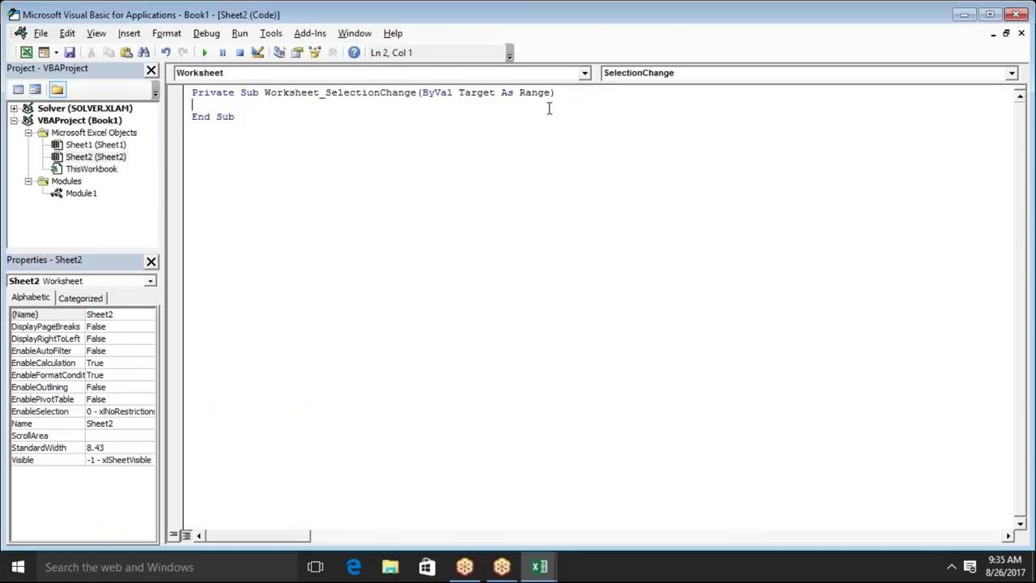
pyautogui.click(623, 75)
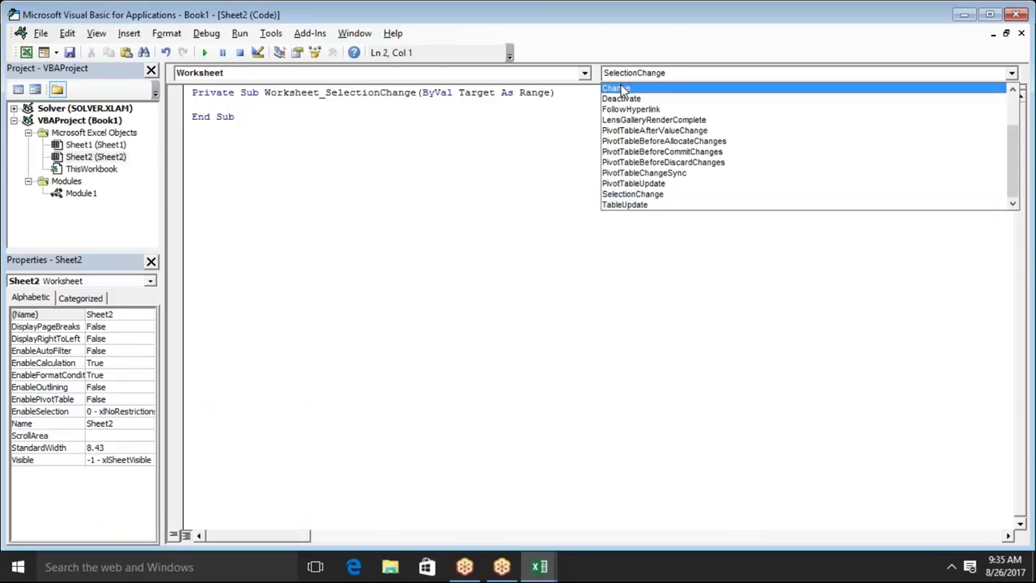
pyautogui.scroll(3, 621, 91)
pyautogui.click(621, 91)
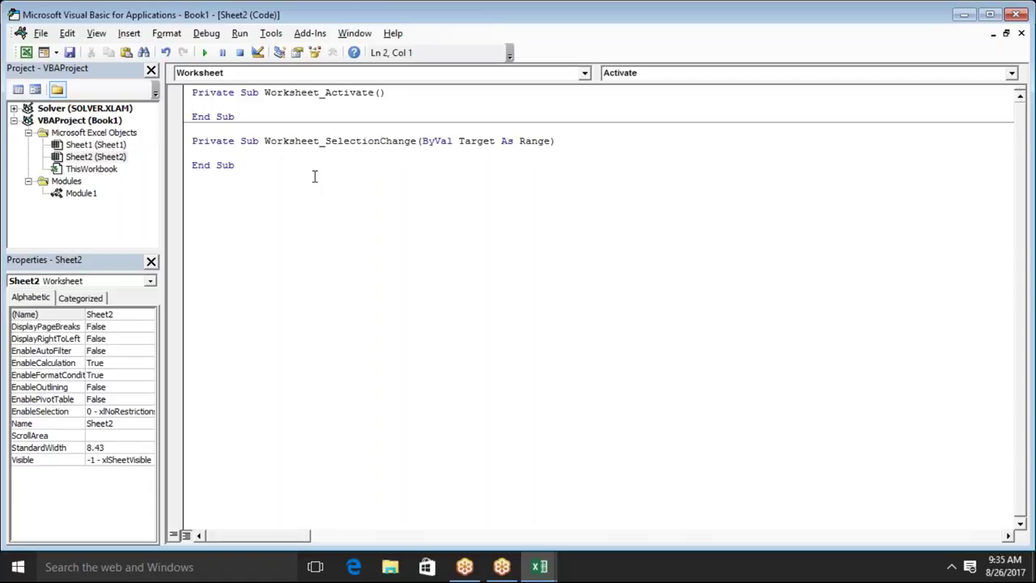
pyautogui.moveTo(297, 171); pyautogui.dragTo(192, 141)
pyautogui.press('Delete')
# Start the Do Until loop, testing n against the chosen password.
pyautogui.press('Up')
pyautogui.press('Up')
pyautogui.press('Up')
pyautogui.press('Return')
pyautogui.press('Return')
pyautogui.press('Return')
pyautogui.press('Up')
pyautogui.press('Up')
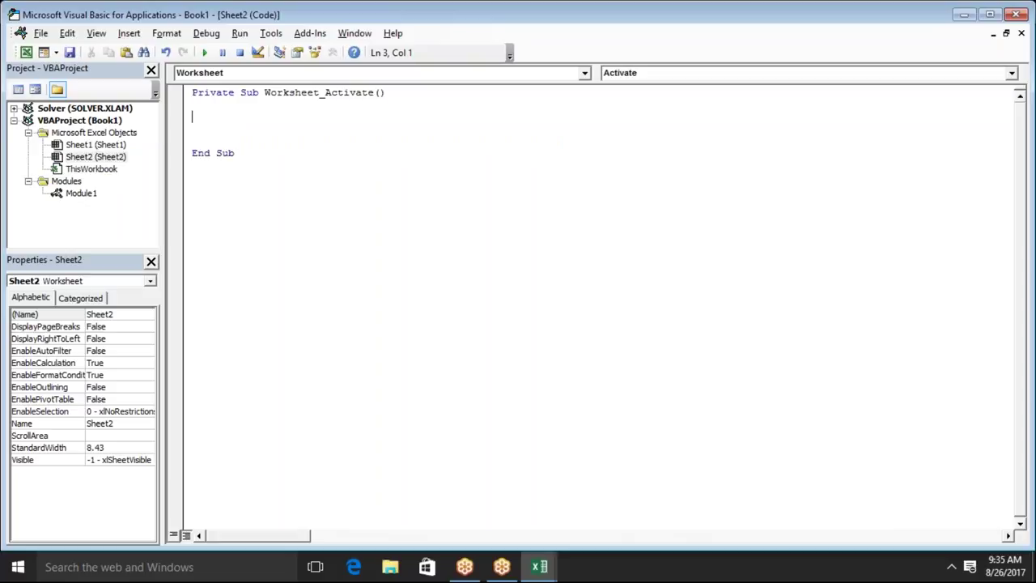
pyautogui.write('do ')
pyautogui.write('until')
pyautogui.write(' n')
pyautogui.write('=')
pyautogui.write('12')
pyautogui.press('Return')
pyautogui.press('Return')
# Add n = InputBox("Enter Password") and Loop to finish the loop, then switch to Excel.
pyautogui.write('n=')
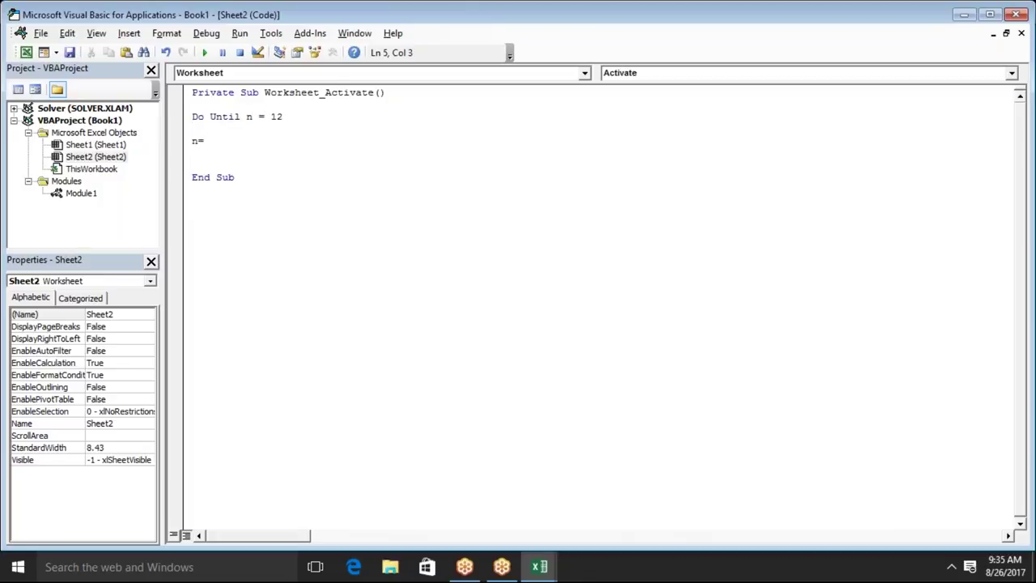
pyautogui.write('inputbox')
pyautogui.write('("Enter Password')
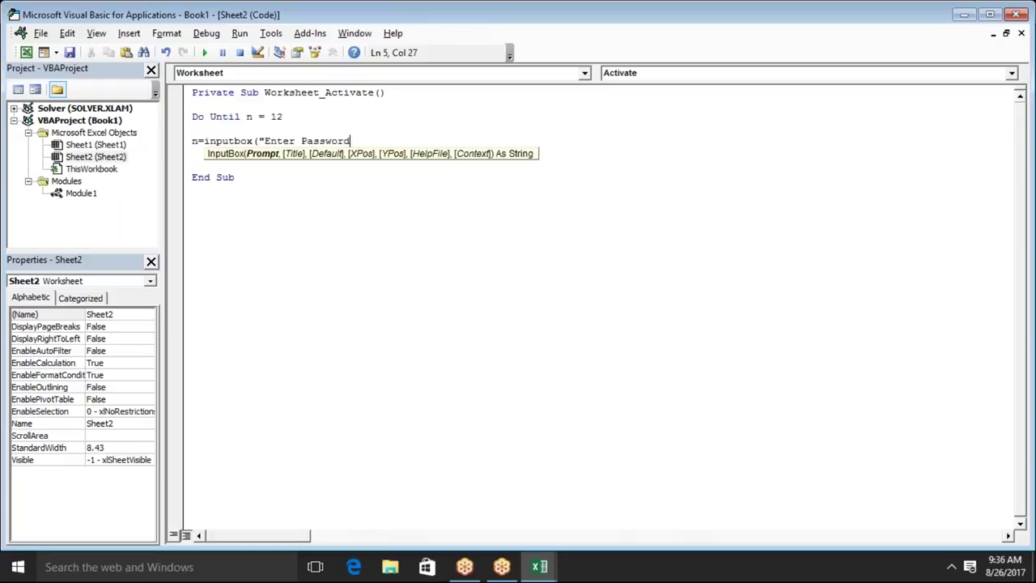
pyautogui.write('"')
pyautogui.press('Return')
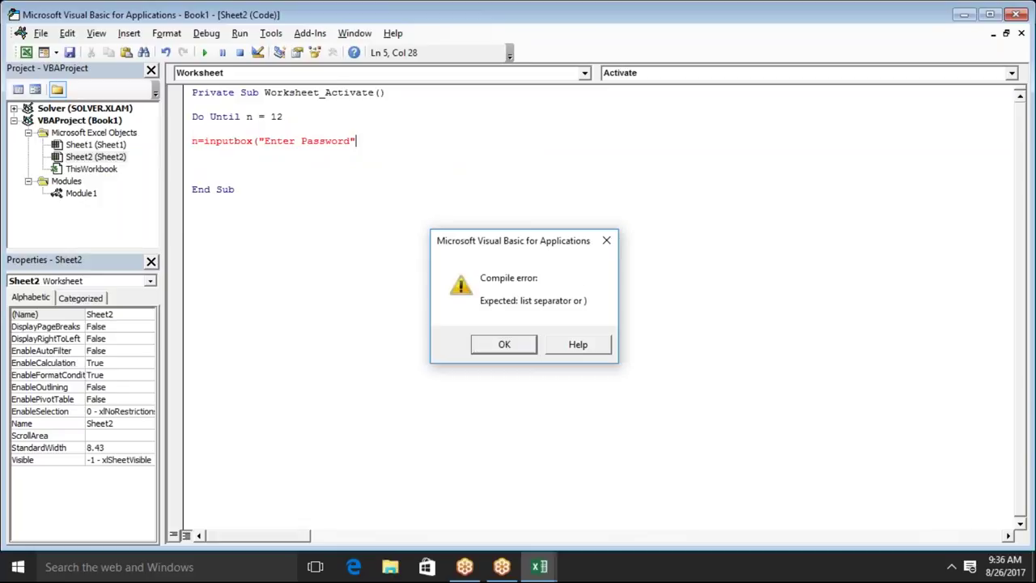
pyautogui.press('Return')
pyautogui.write(')')
pyautogui.press('Return')
pyautogui.press('Return')
pyautogui.write('Loop')
pyautogui.press('Return')
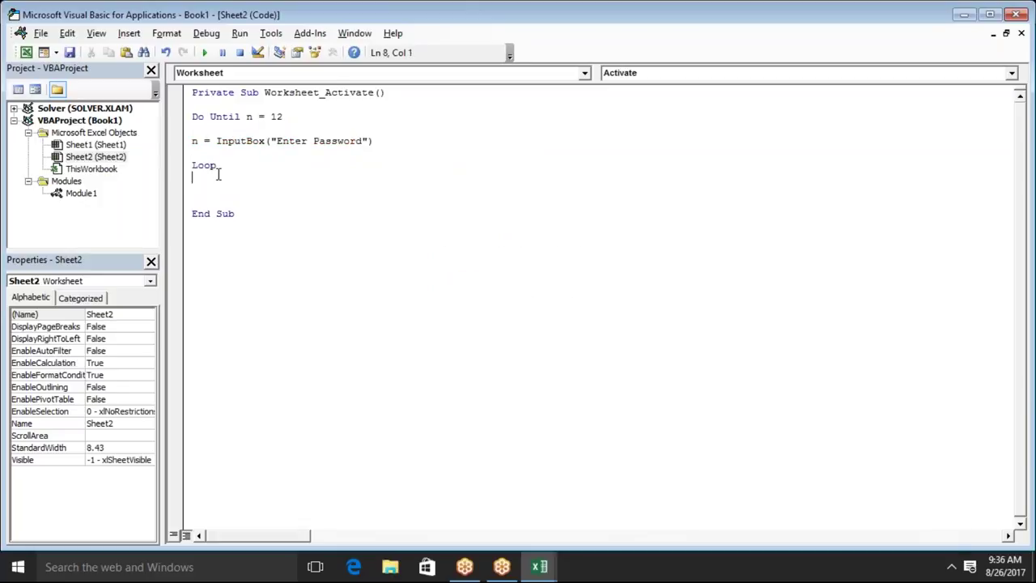
pyautogui.hotkey('alt', 'Tab')
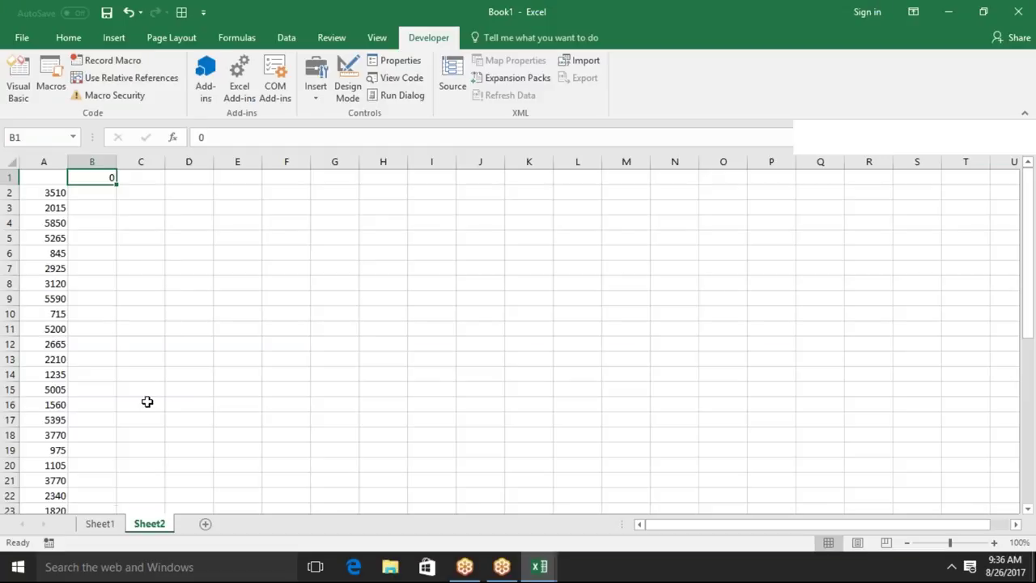
# Test Sheet2's password prompt: enter wrong and empty entries, then the correct password, and return to the VBA editor.
pyautogui.click(100, 524)
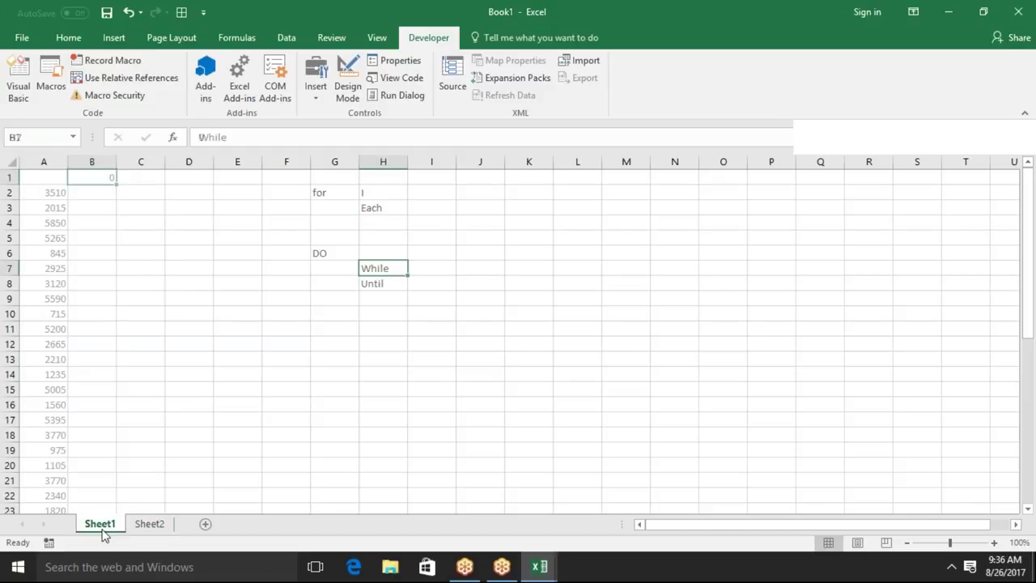
pyautogui.click(149, 526)
pyautogui.write('d')
pyautogui.click(642, 182)
pyautogui.click(642, 180)
pyautogui.write('d')
pyautogui.click(641, 182)
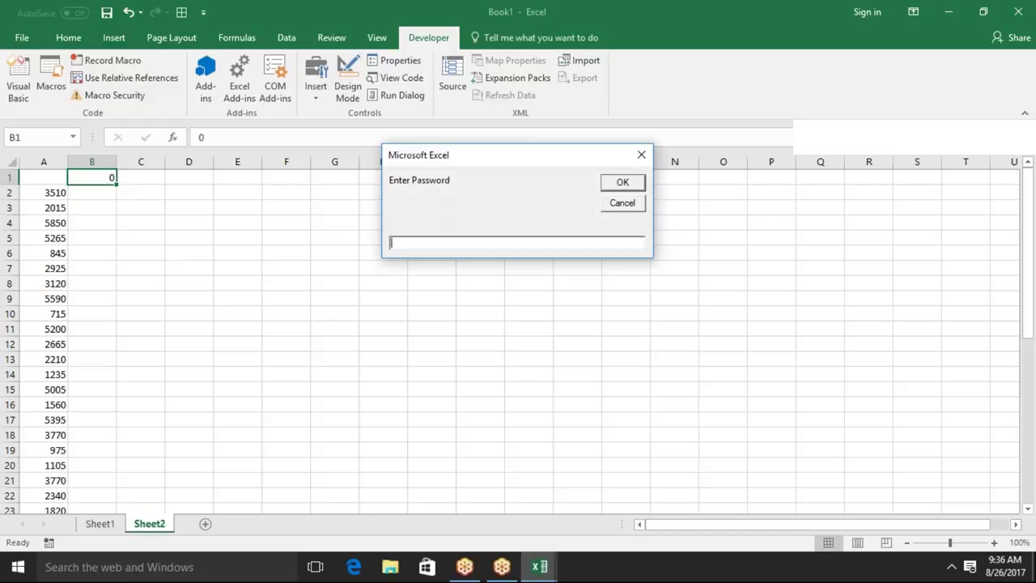
pyautogui.write('12')
pyautogui.click(619, 188)
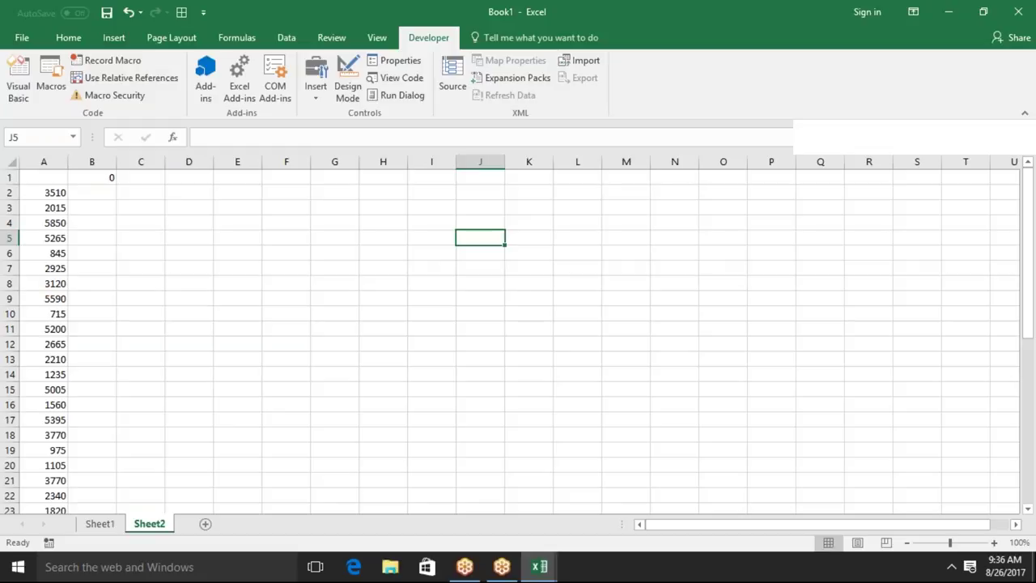
pyautogui.hotkey('alt', 'Tab')
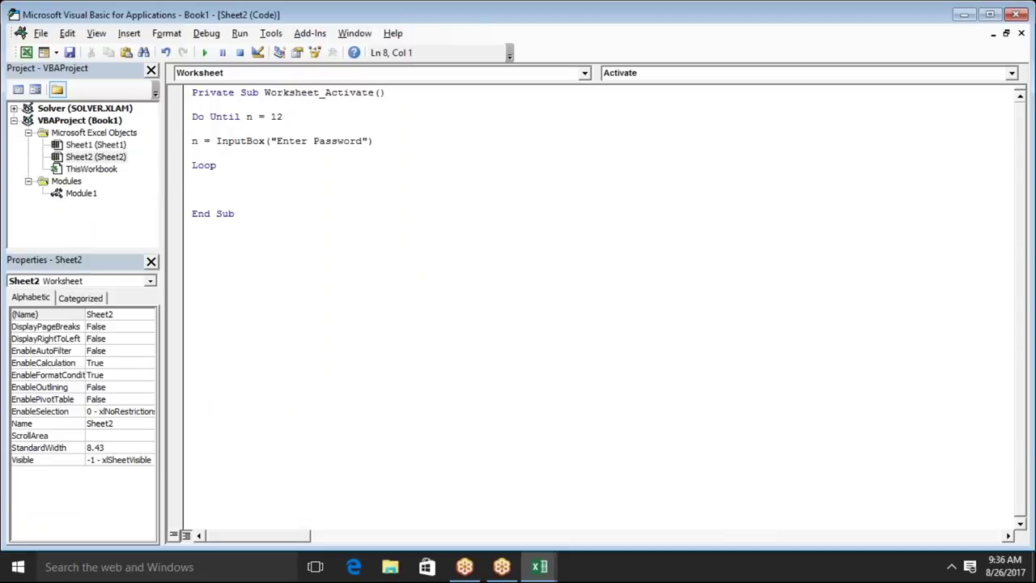
# Run the Sheet2 loop code with F5, look over Module1's rr_2 code, and switch back to the workbook.
pyautogui.doubleClick(304, 142)
pyautogui.click(300, 128)
pyautogui.press('F5')
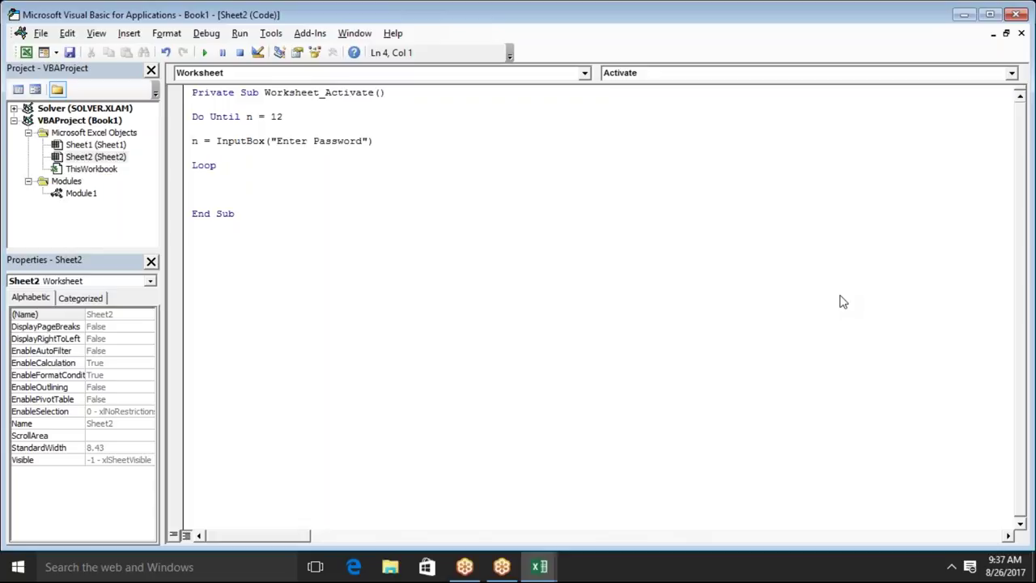
pyautogui.doubleClick(453, 116)
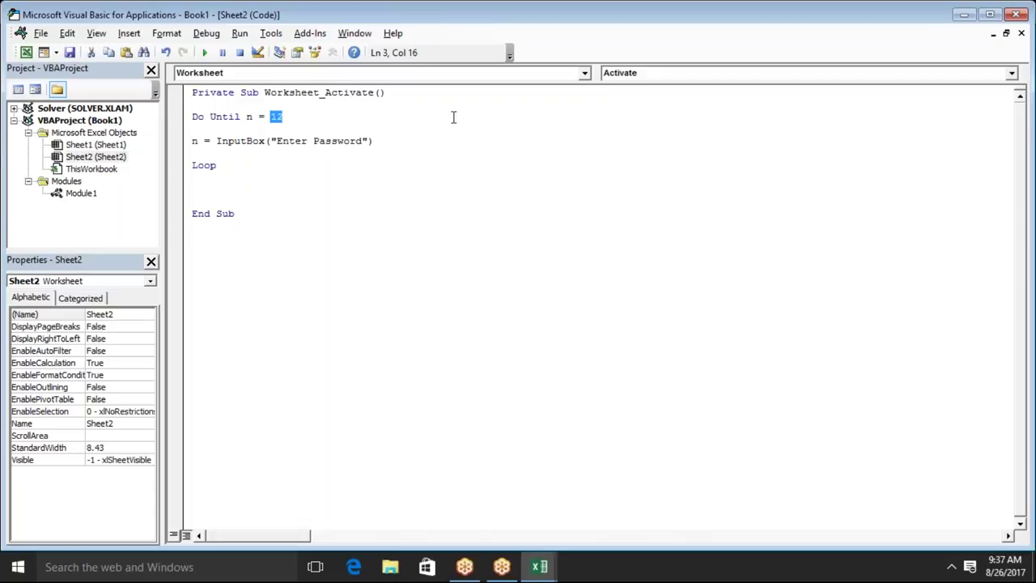
pyautogui.doubleClick(85, 195)
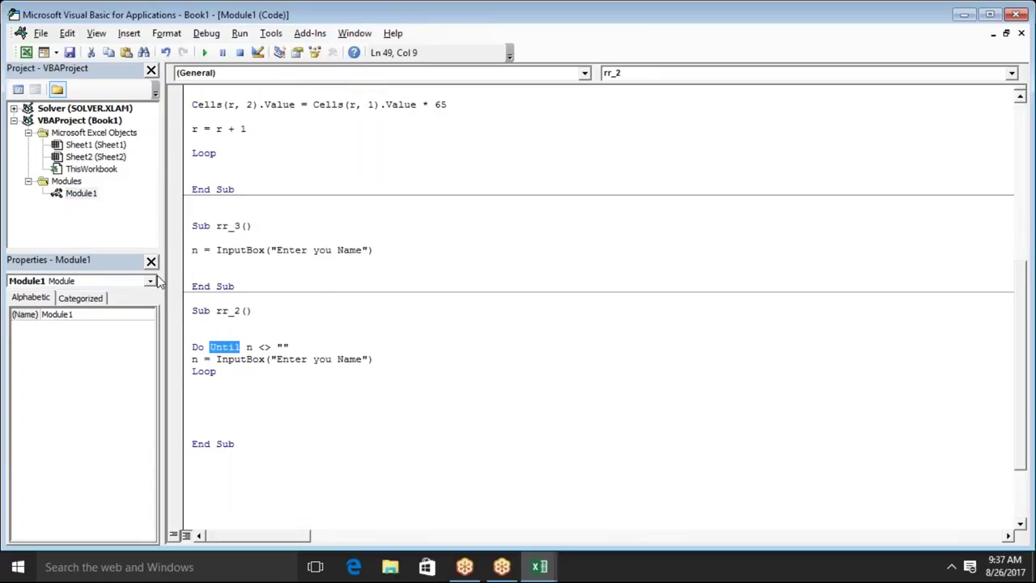
pyautogui.hotkey('alt', 'F11')
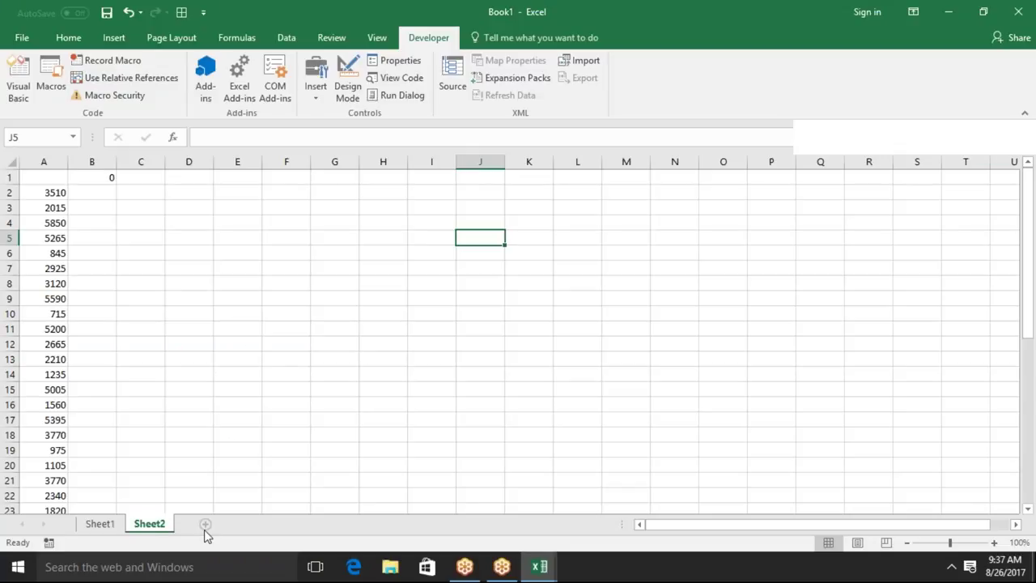
# Add a new worksheet and rename it File_List.
pyautogui.click(205, 524)
pyautogui.doubleClick(199, 523)
pyautogui.write('File')
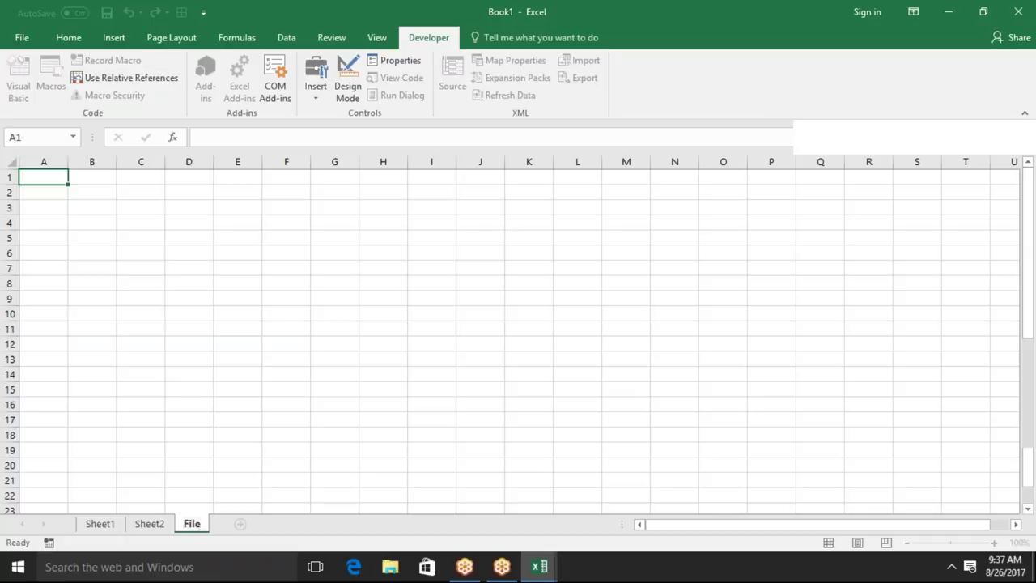
pyautogui.write('_List')
pyautogui.click(236, 354)
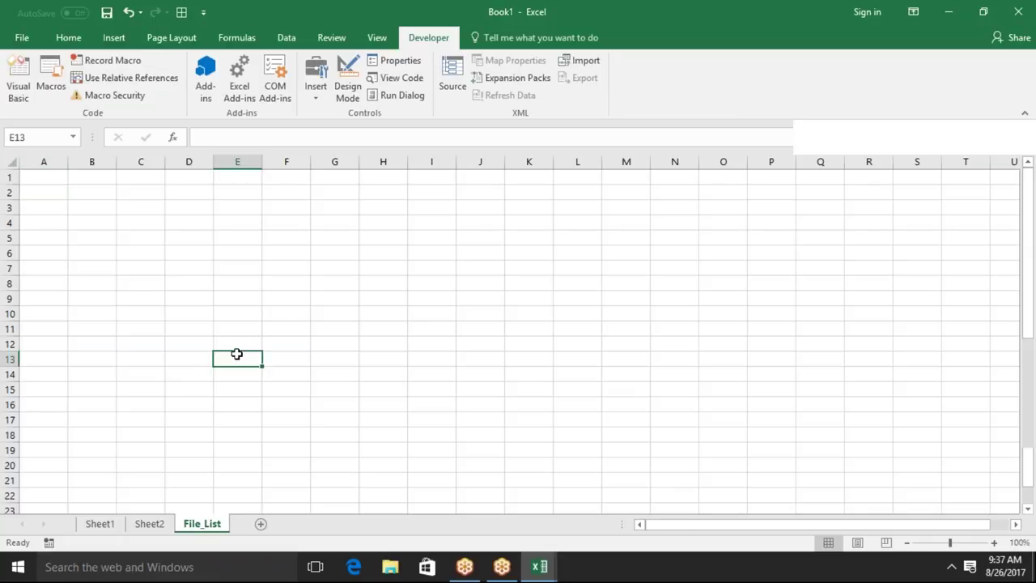
# In Module1's rr_2 macro, insert a blank line above the Loop statement.
pyautogui.hotkey('alt', 'F11')
pyautogui.doubleClick(258, 360)
pyautogui.click(263, 359)
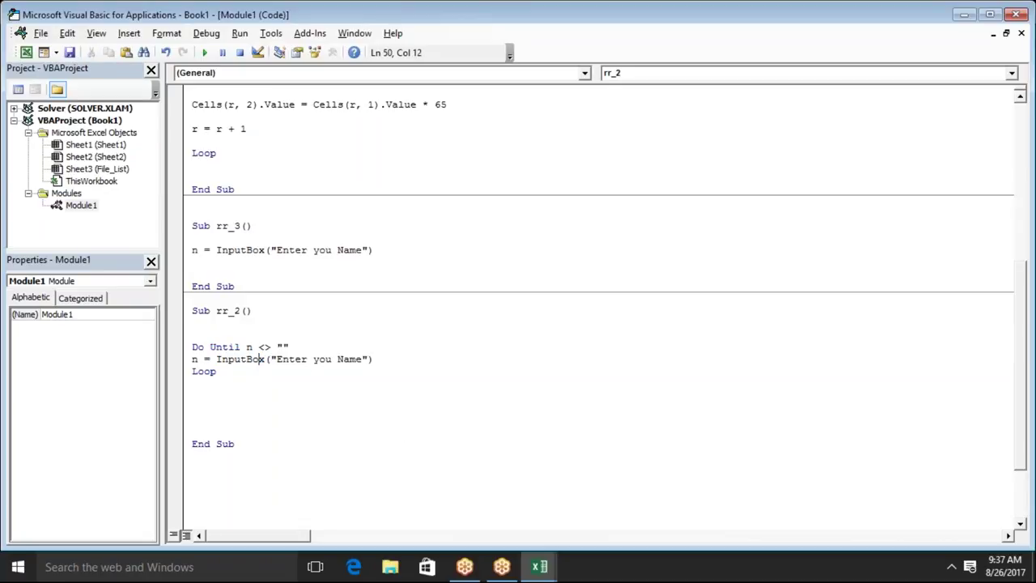
pyautogui.click(192, 373)
pyautogui.press('Return')
pyautogui.press('Up')
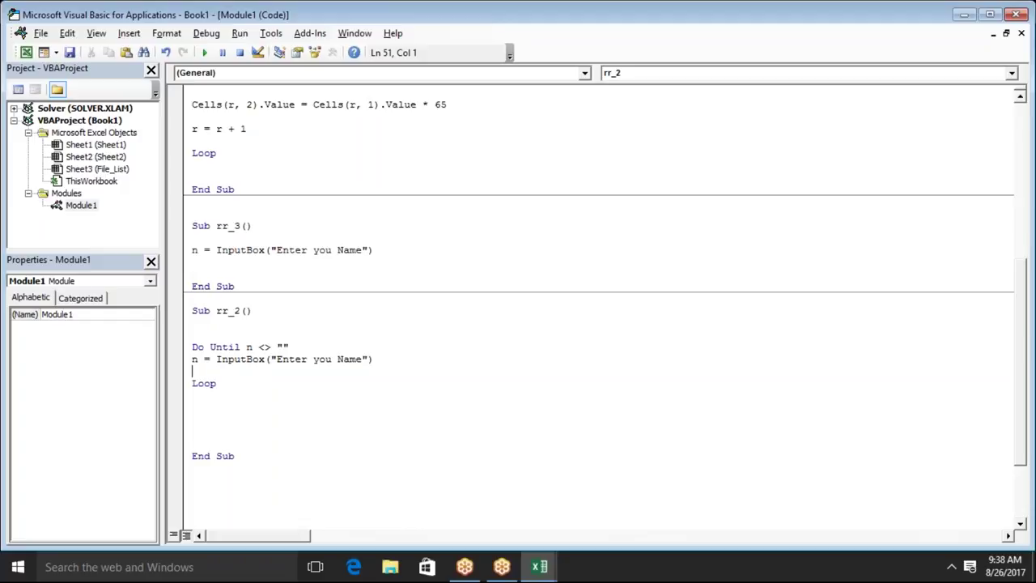
# In Sheet2's Do loop, add the condition If n <> 12 Then.
pyautogui.doubleClick(91, 158)
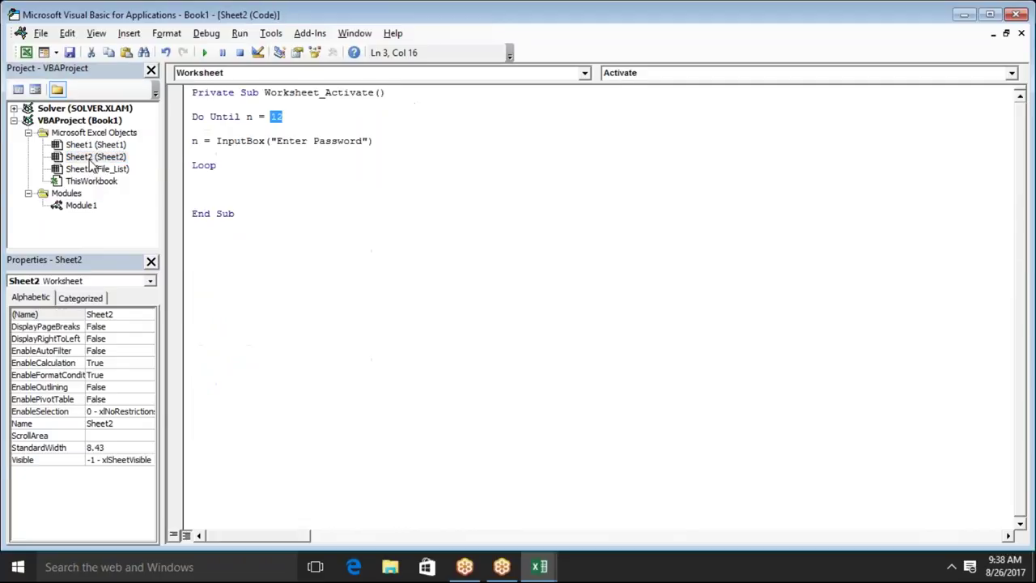
pyautogui.click(194, 154)
pyautogui.write('if n=')
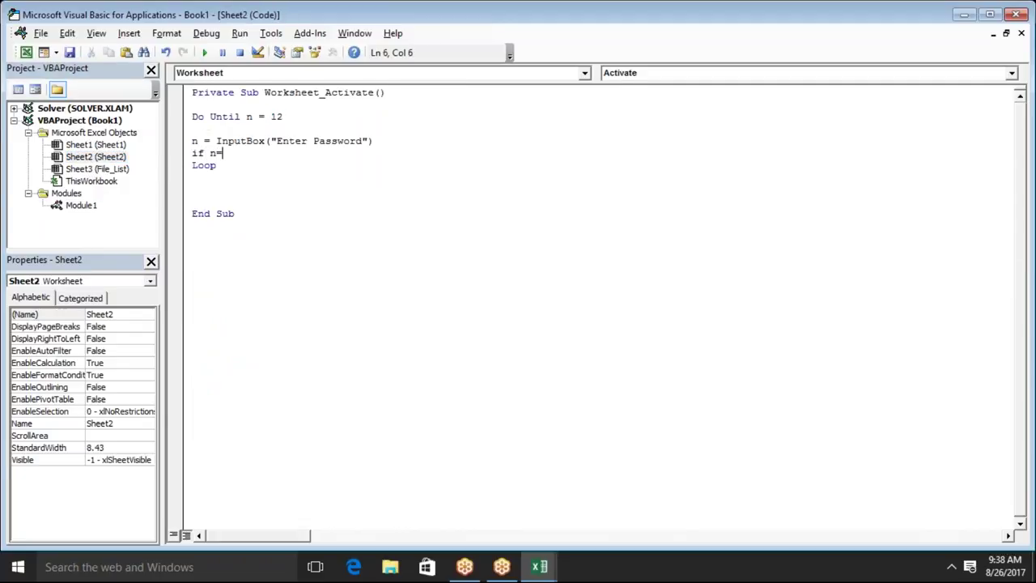
pyautogui.write('12')
pyautogui.press('BackSpace')
pyautogui.press('BackSpace')
pyautogui.press('BackSpace')
pyautogui.write('<>12 then')
pyautogui.press('Return')
# Show MsgBox "Your Password is Wrong" and close the block with End If.
pyautogui.write('msgbox ')
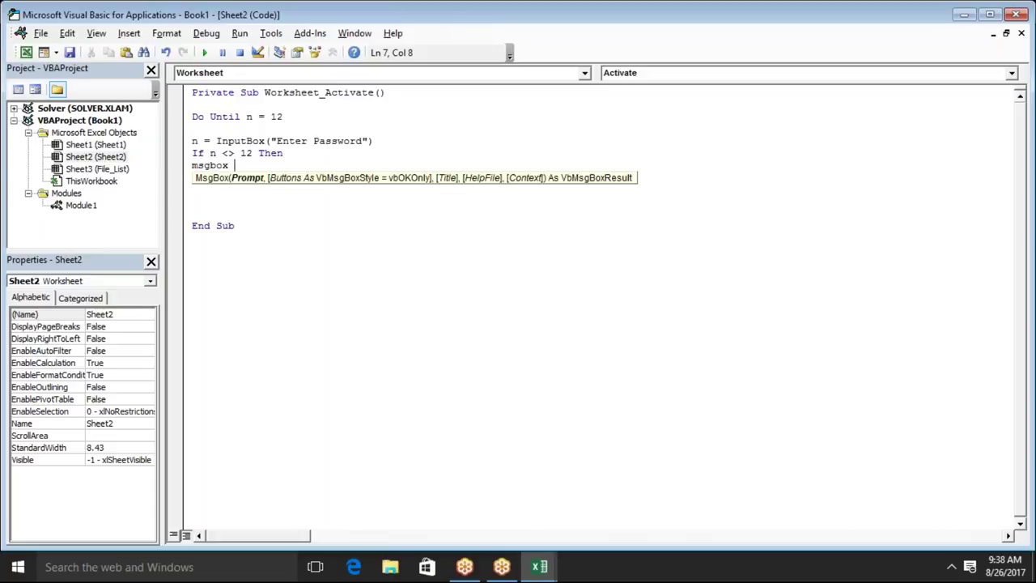
pyautogui.write('"')
pyautogui.write('Your Password is Wri')
pyautogui.press('BackSpace')
pyautogui.write('ong')
pyautogui.write('"')
pyautogui.press('Return')
pyautogui.write('end if')
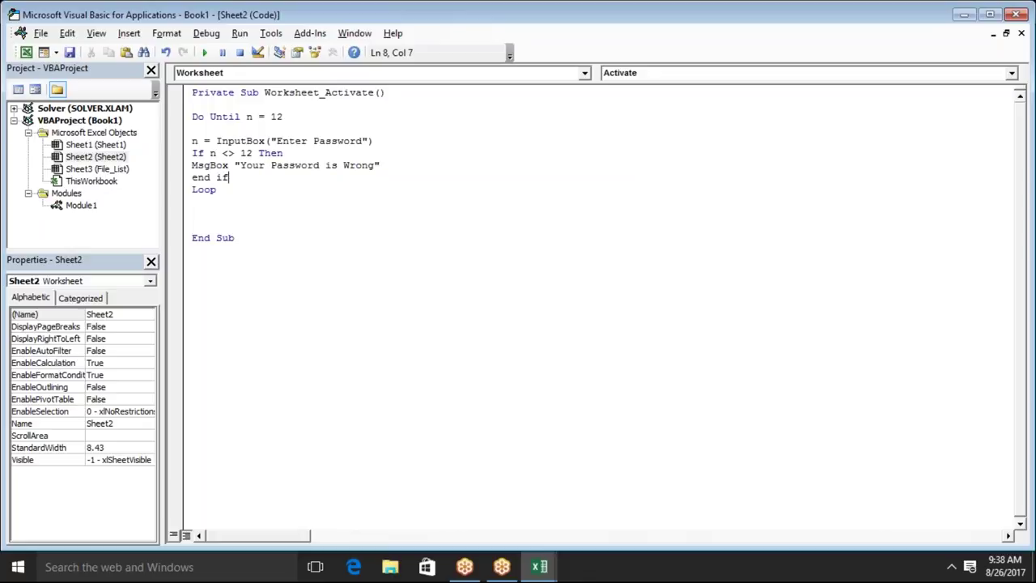
pyautogui.click(224, 210)
pyautogui.doubleClick(122, 169)
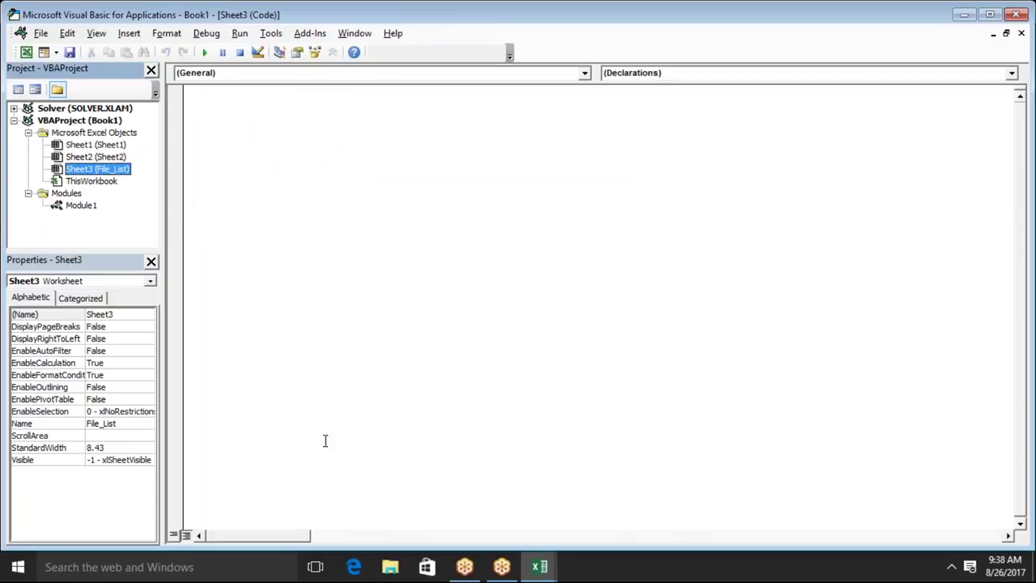
# Copy the full path of the Video-B > SAmple File > SAmple File folder and return to the editor.
pyautogui.click(389, 569)
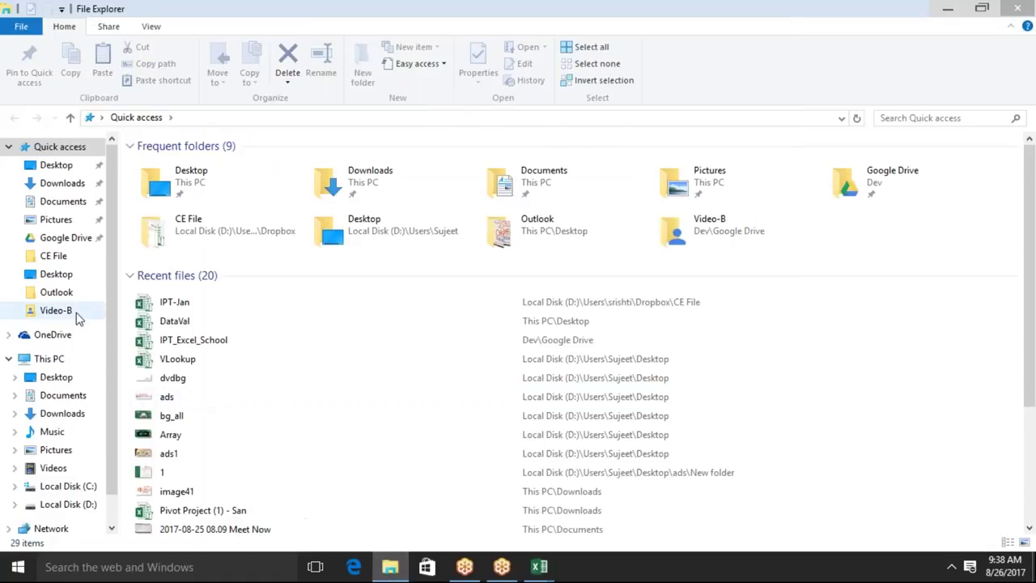
pyautogui.click(63, 317)
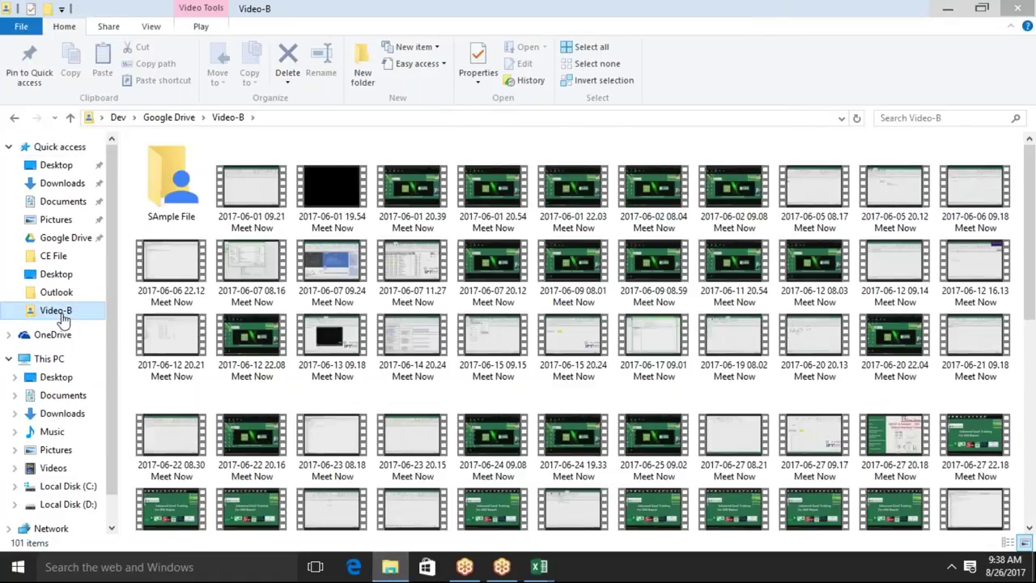
pyautogui.doubleClick(177, 220)
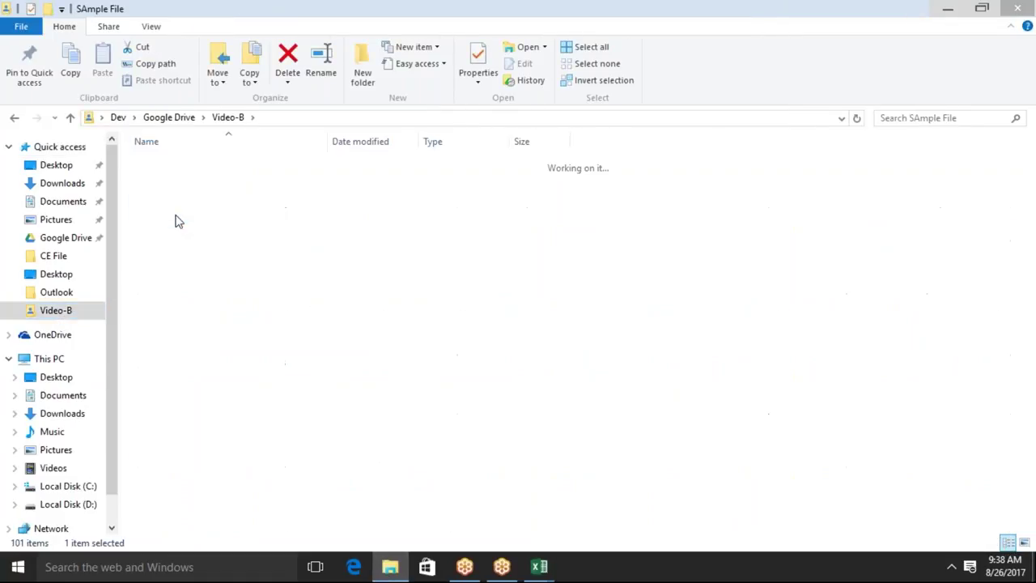
pyautogui.click(356, 121)
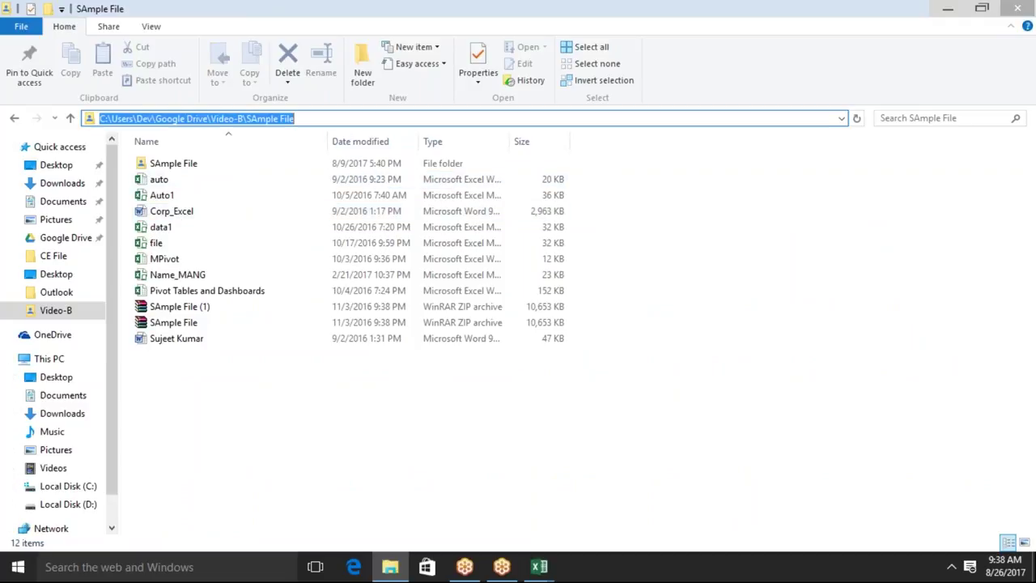
pyautogui.doubleClick(221, 166)
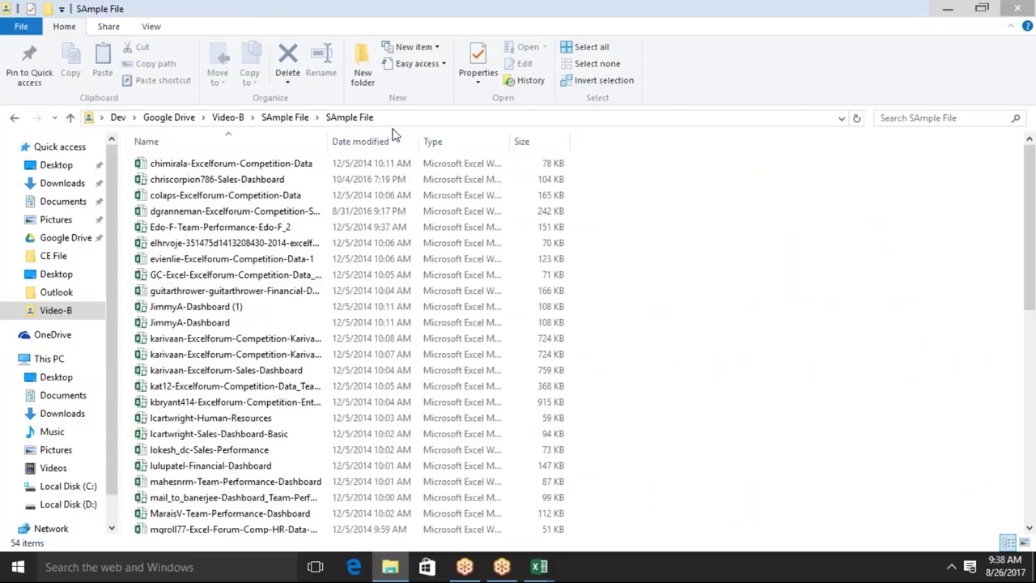
pyautogui.click(400, 120)
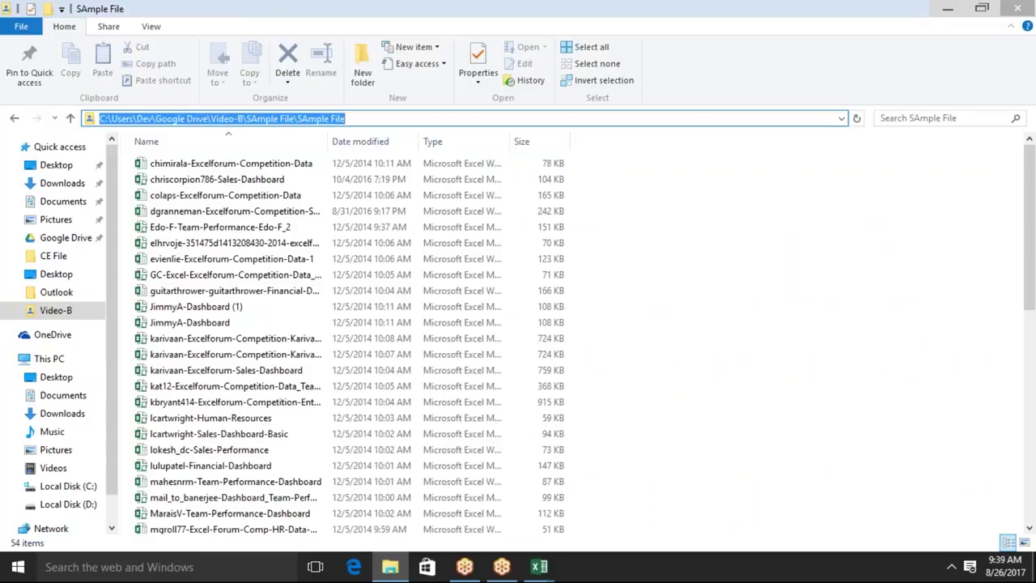
pyautogui.hotkey('alt', 'Tab')
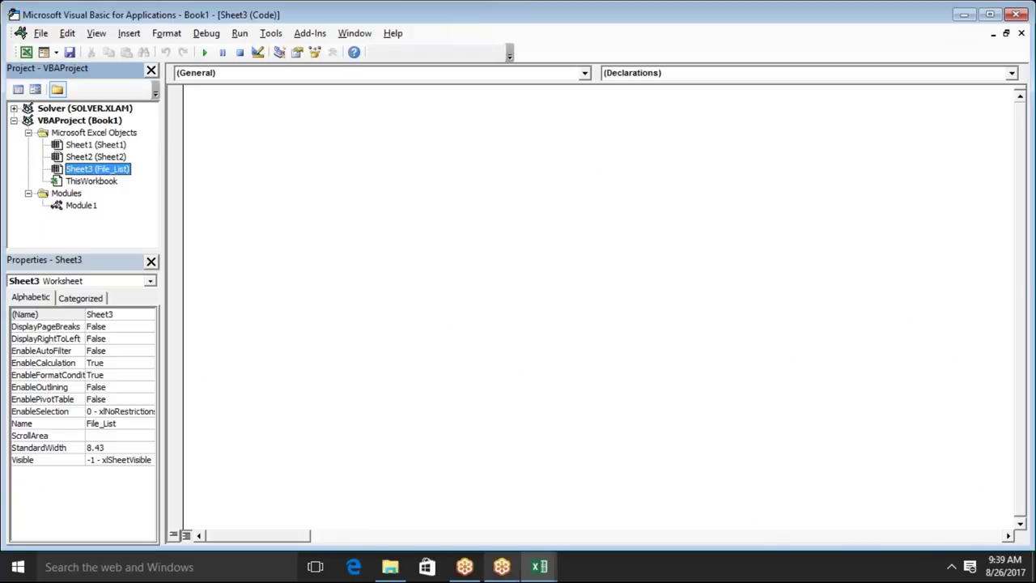
pyautogui.click(537, 571)
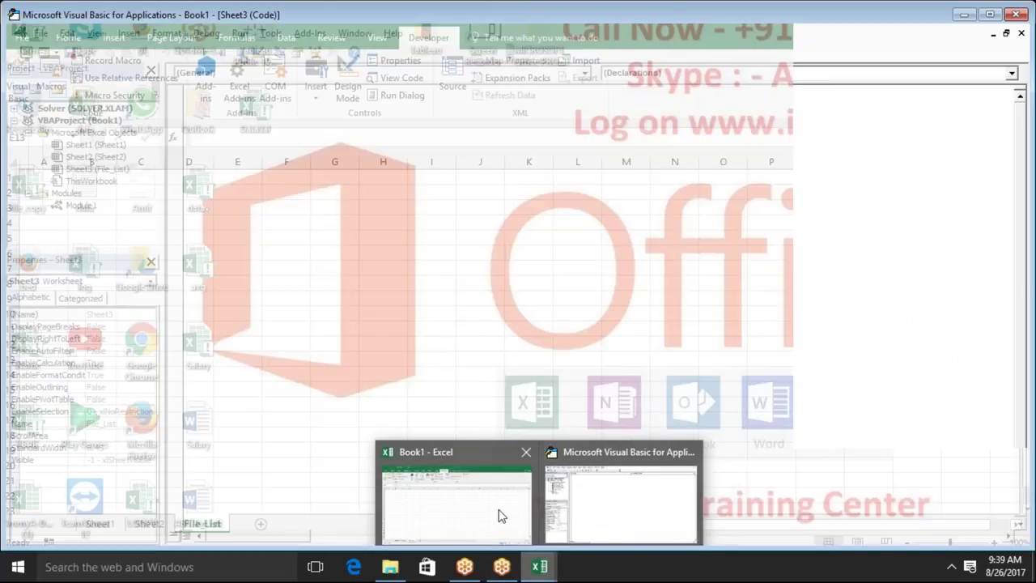
pyautogui.click(502, 513)
pyautogui.moveTo(44, 177); pyautogui.dragTo(34, 362)
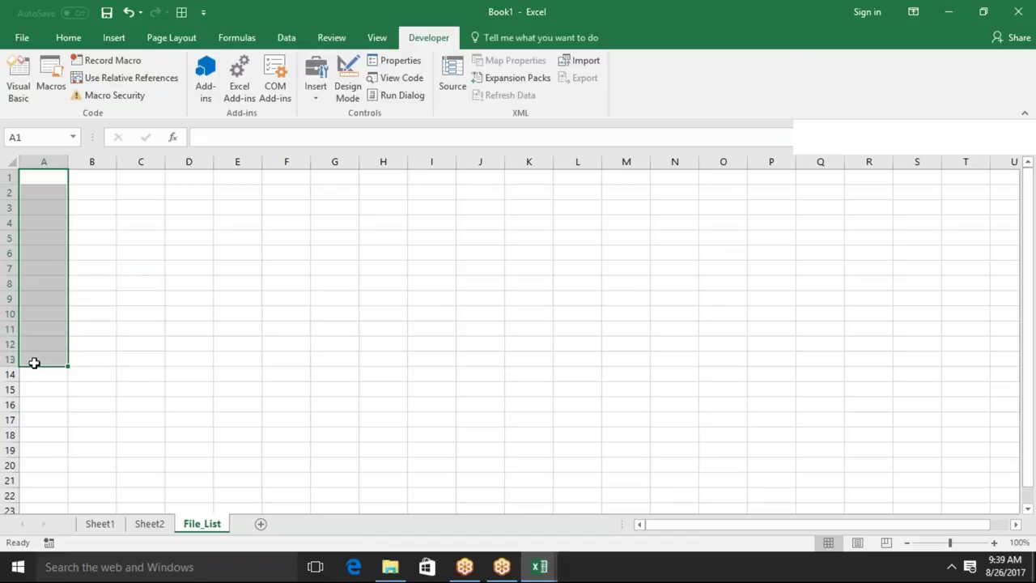
pyautogui.click(44, 252)
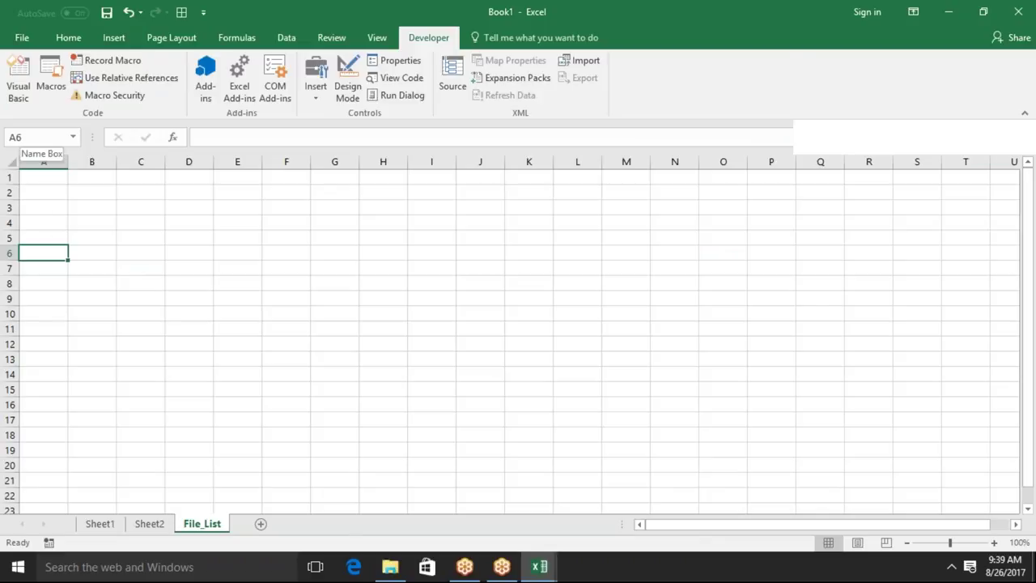
# Create Sub File_List() in Sheet3's code and begin its body with fn=dir(.
pyautogui.click(26, 95)
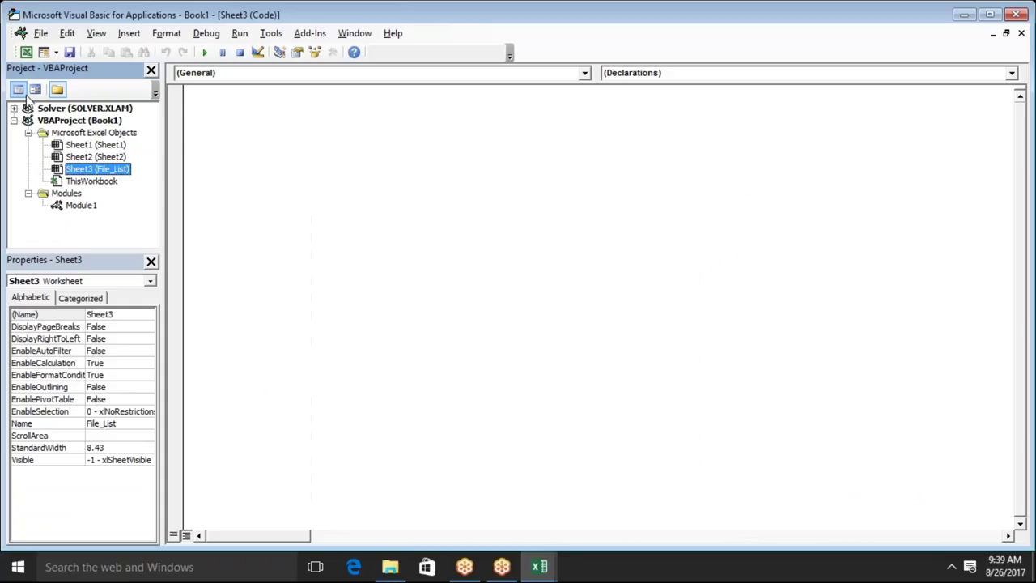
pyautogui.click(216, 106)
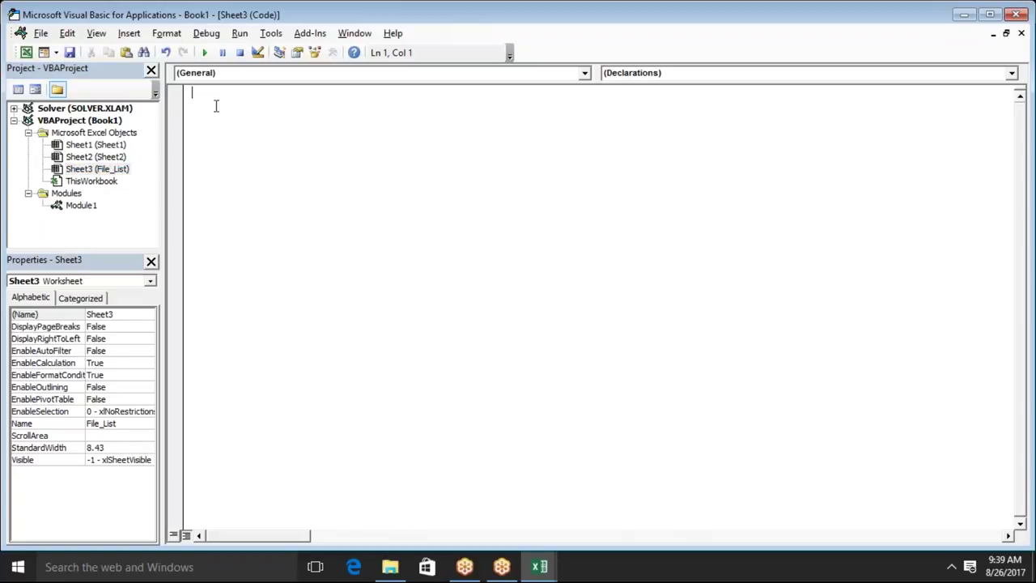
pyautogui.write('sub ')
pyautogui.write('rr')
pyautogui.write('()')
pyautogui.press('BackSpace')
pyautogui.press('BackSpace')
pyautogui.press('BackSpace')
pyautogui.press('BackSpace')
pyautogui.write('File_List()')
pyautogui.press('Return')
pyautogui.press('Return')
pyautogui.press('Return')
pyautogui.press('Return')
pyautogui.press('Return')
pyautogui.press('Return')
pyautogui.press('Return')
pyautogui.press('Up')
pyautogui.press('Up')
pyautogui.press('Up')
pyautogui.press('Up')
pyautogui.press('Up')
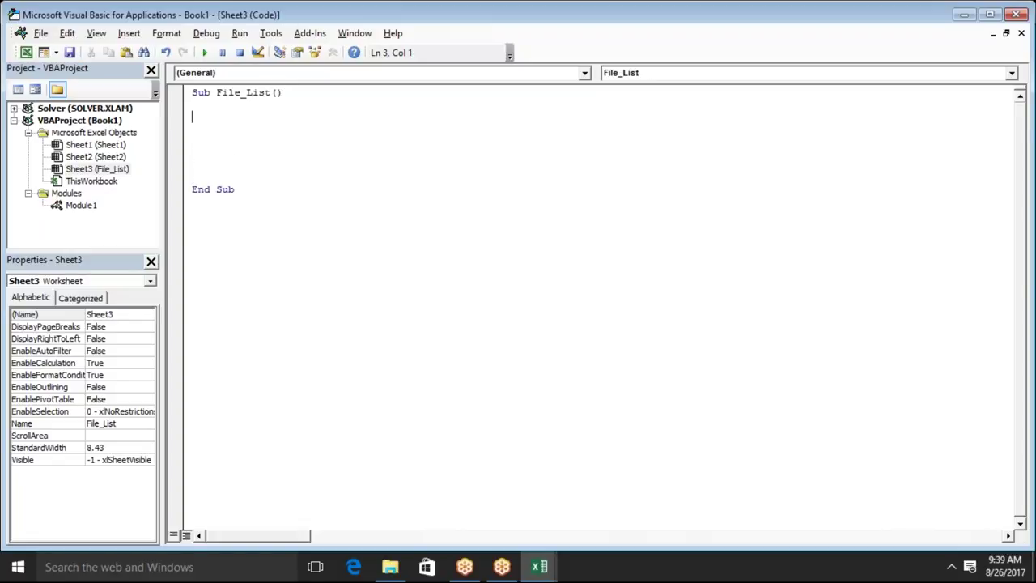
pyautogui.write('fn=dir(')
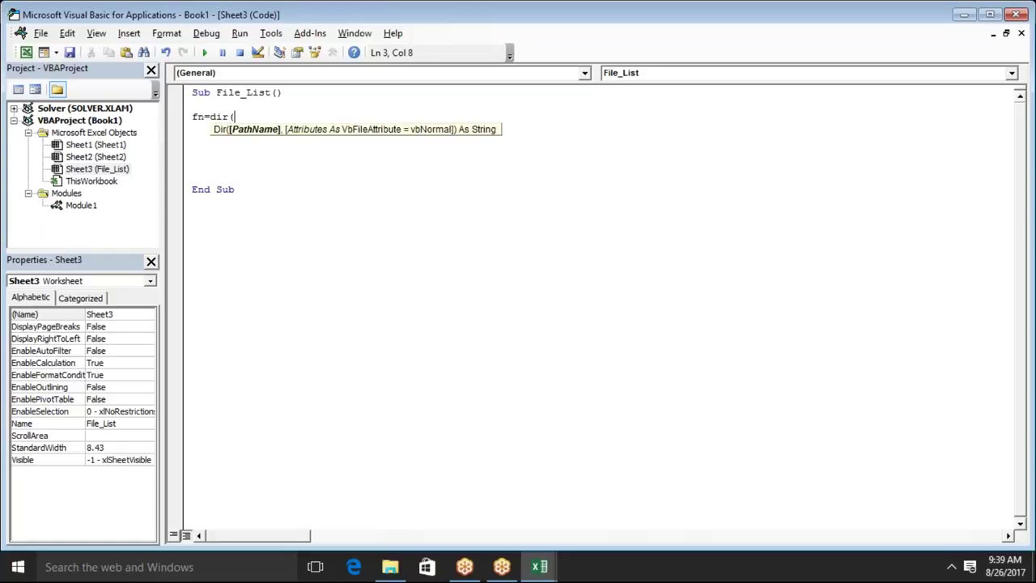
pyautogui.hotkey('alt', 'F11')
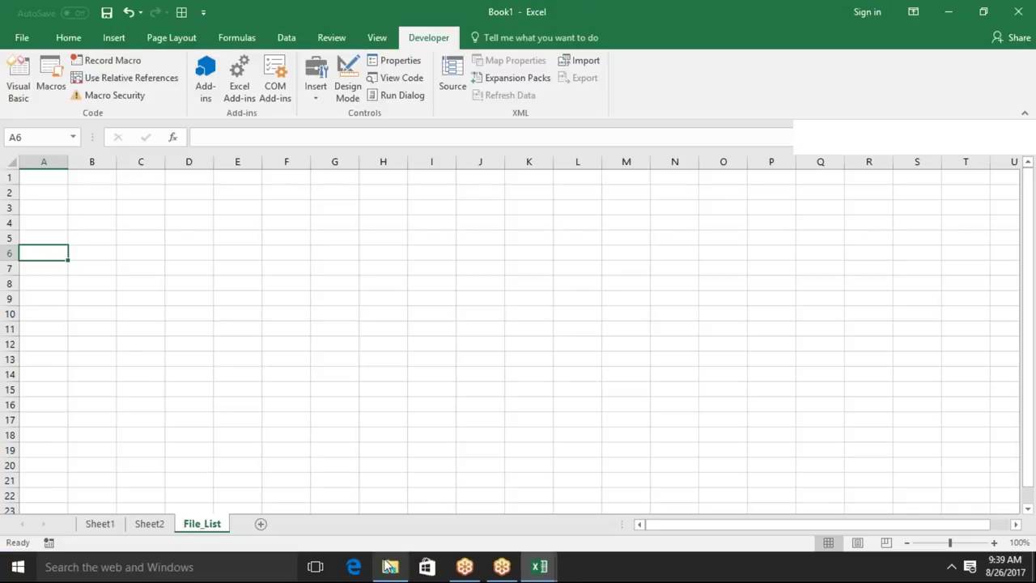
# Paste the SAmple File folder path into the Dir call, followed by a \*.* pattern.
pyautogui.click(389, 568)
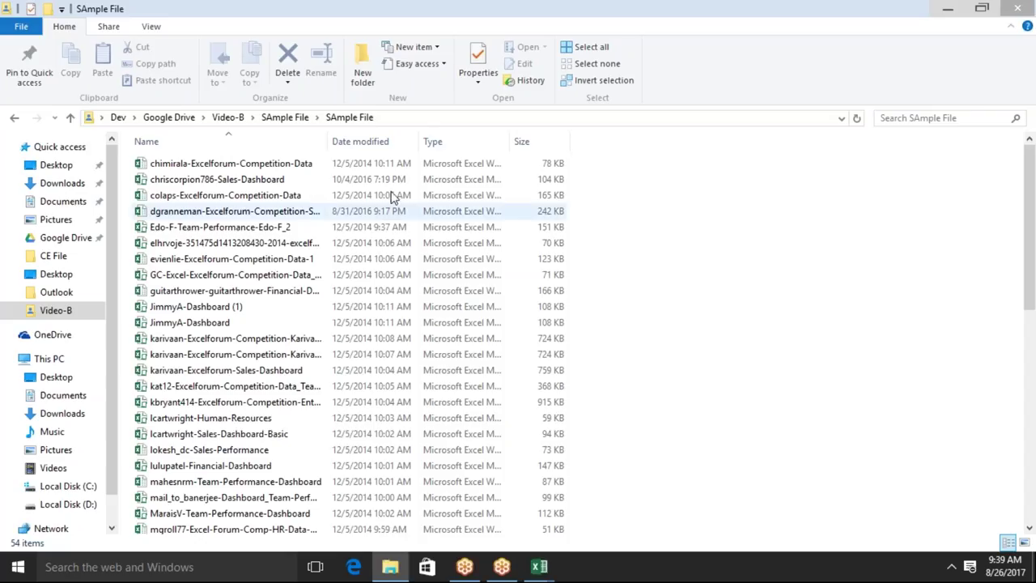
pyautogui.click(421, 119)
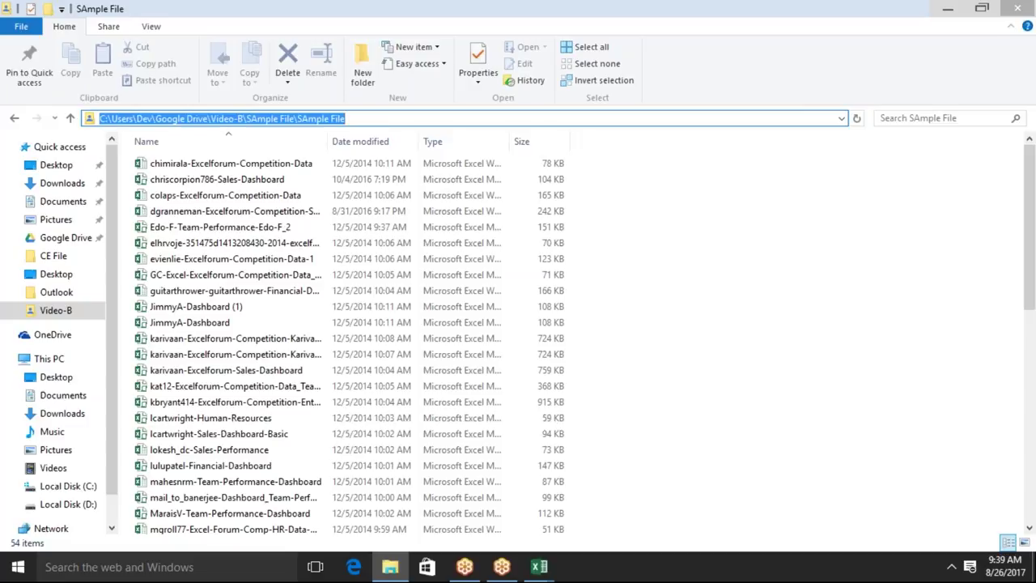
pyautogui.click(539, 566)
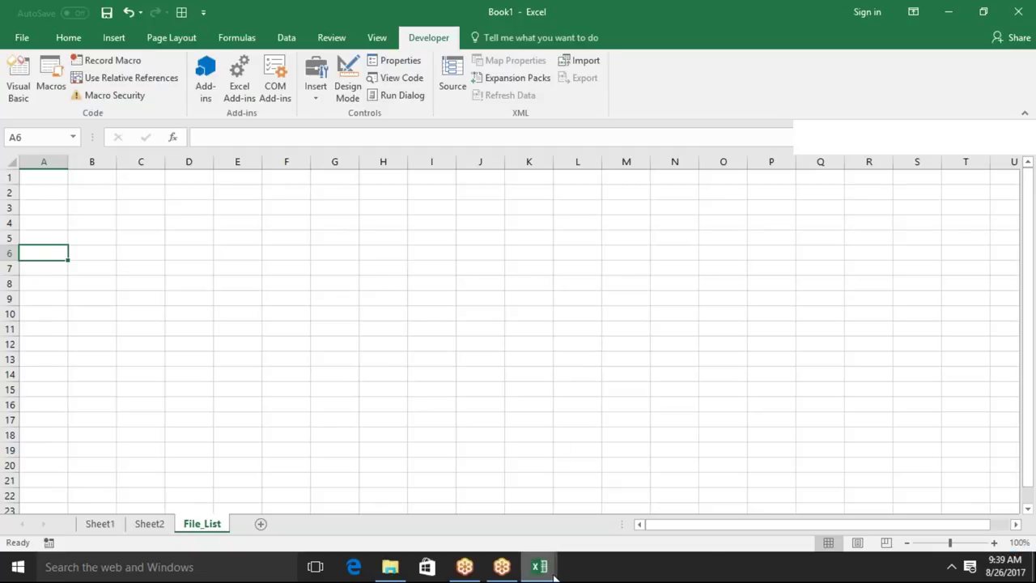
pyautogui.moveTo(553, 573)
pyautogui.click(586, 538)
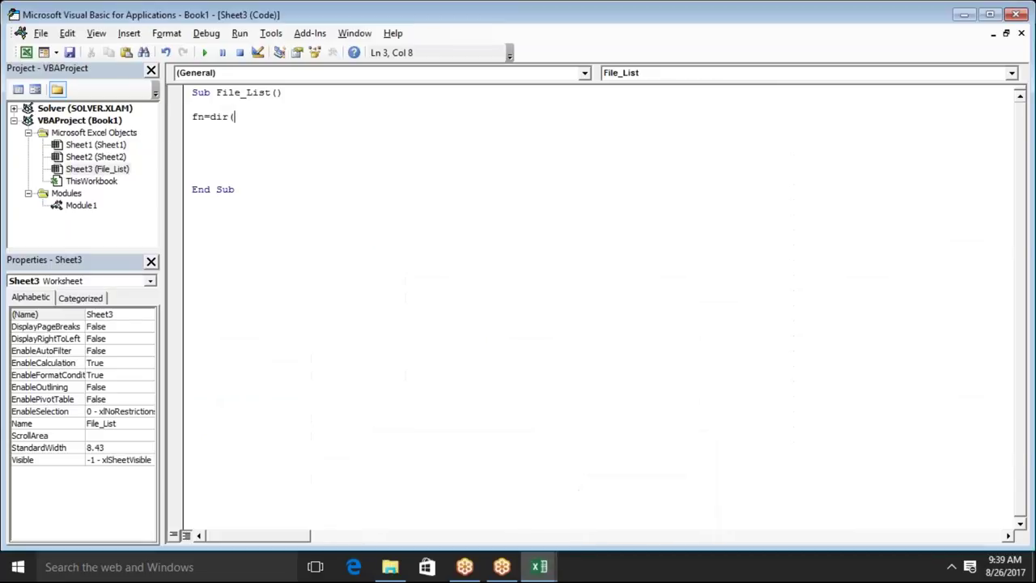
pyautogui.doubleClick(203, 118)
pyautogui.click(234, 116)
pyautogui.write('"')
pyautogui.write('C:\\Users\\Dev\\Google Drive\\Video-B\\SAmple File\\SAmple File')
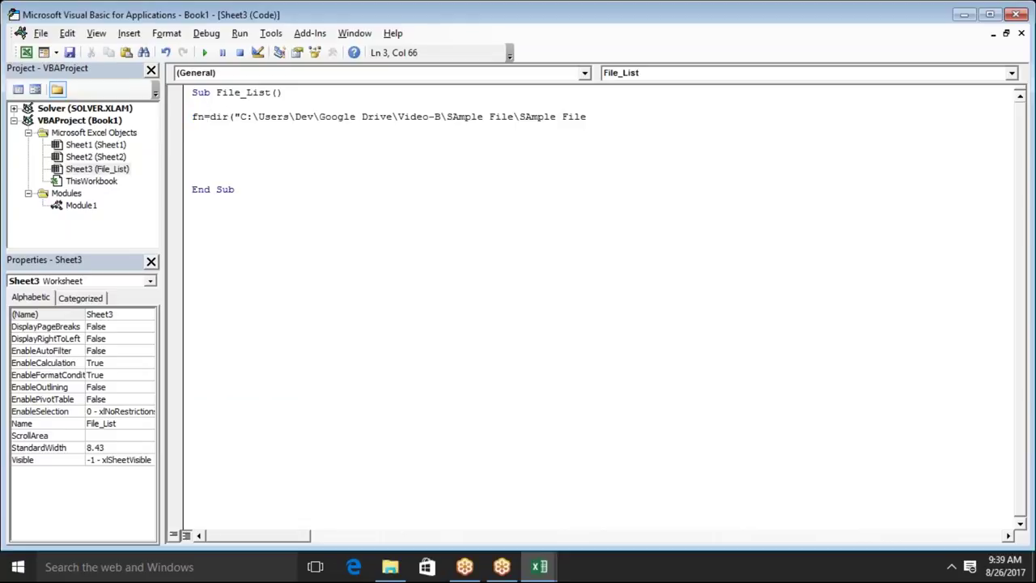
pyautogui.write('\\')
pyautogui.write('*')
pyautogui.write('.*')
# Finish the call as fn = Dir("folder path\*.*", vbNormal).
pyautogui.press('BackSpace')
pyautogui.write('xls')
pyautogui.write('m')
pyautogui.press('BackSpace')
pyautogui.write('x')
pyautogui.press('BackSpace')
pyautogui.press('BackSpace')
pyautogui.press('BackSpace')
pyautogui.press('BackSpace')
pyautogui.write('*')
pyautogui.write('"')
pyautogui.write(',')
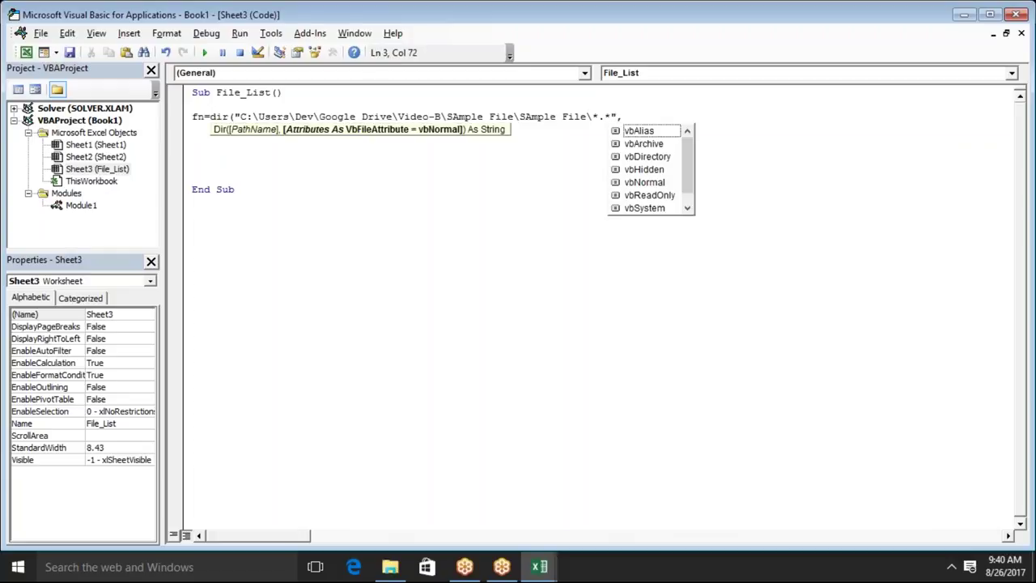
pyautogui.press('Down')
pyautogui.press('Down')
pyautogui.press('Down')
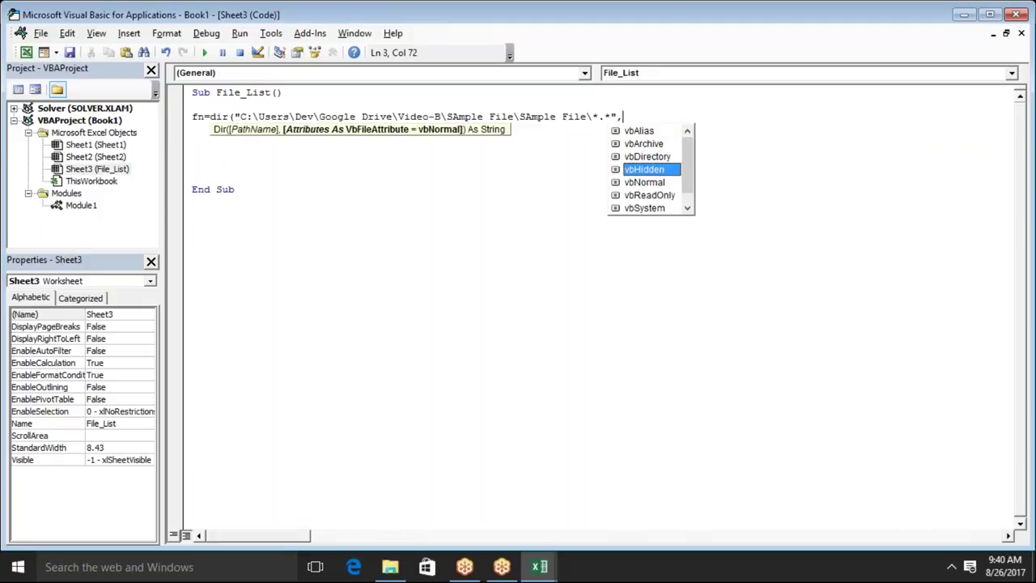
pyautogui.press('Down')
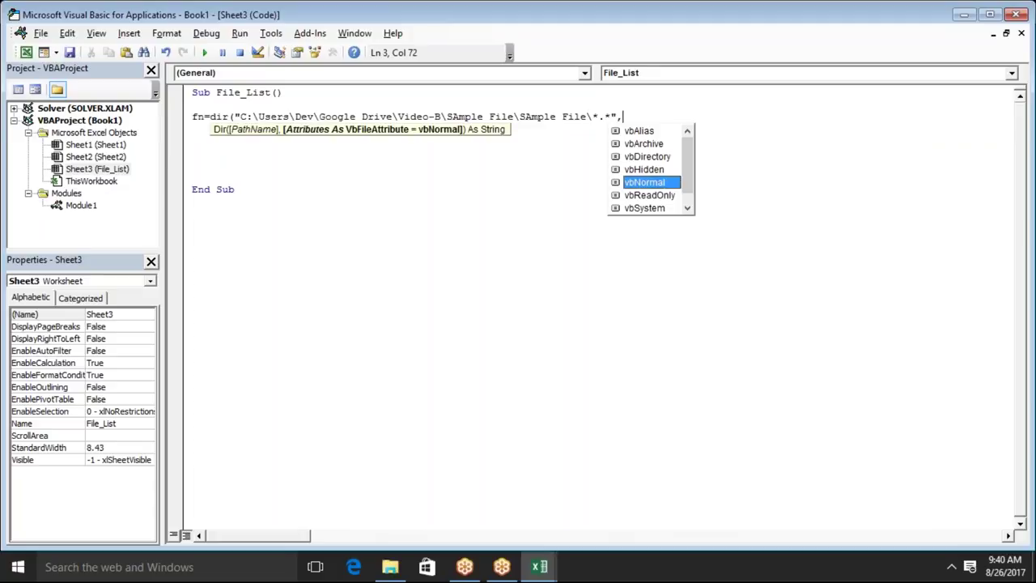
pyautogui.press('Tab')
pyautogui.write(')')
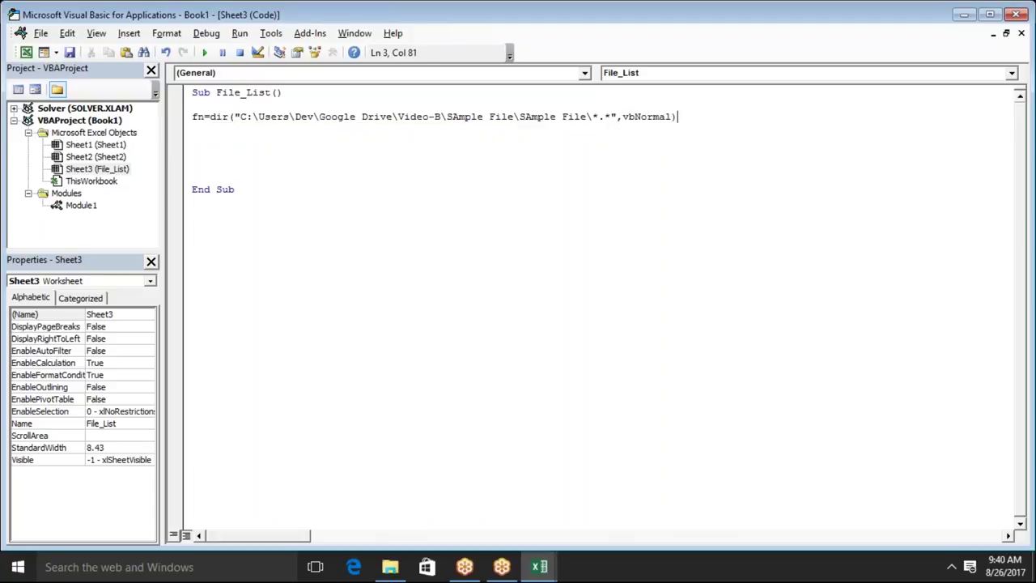
# Add blank lines above the Dir call and start declaring dim fn as str.
pyautogui.press('Return')
pyautogui.press('Return')
pyautogui.press('Return')
pyautogui.press('Return')
pyautogui.press('Up')
pyautogui.press('Up')
pyautogui.press('Up')
pyautogui.press('Up')
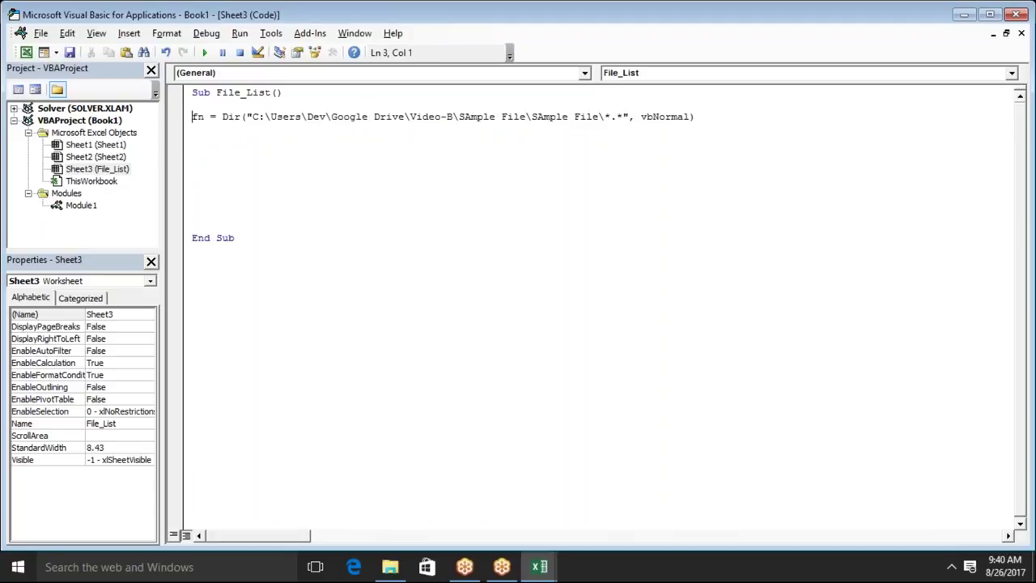
pyautogui.press('Return')
pyautogui.press('Up')
pyautogui.press('Up')
pyautogui.write('dim fn ')
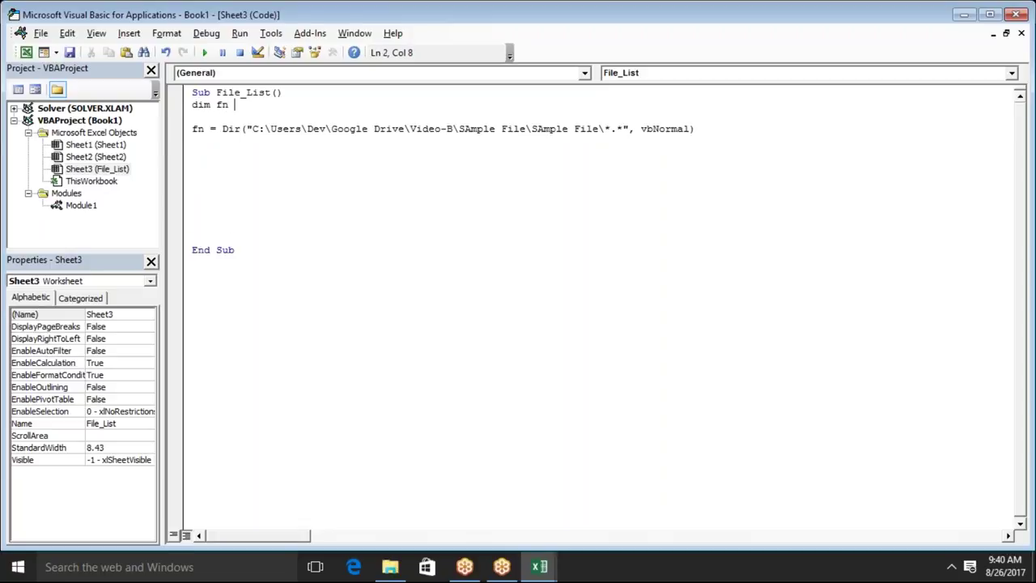
pyautogui.write('as str')
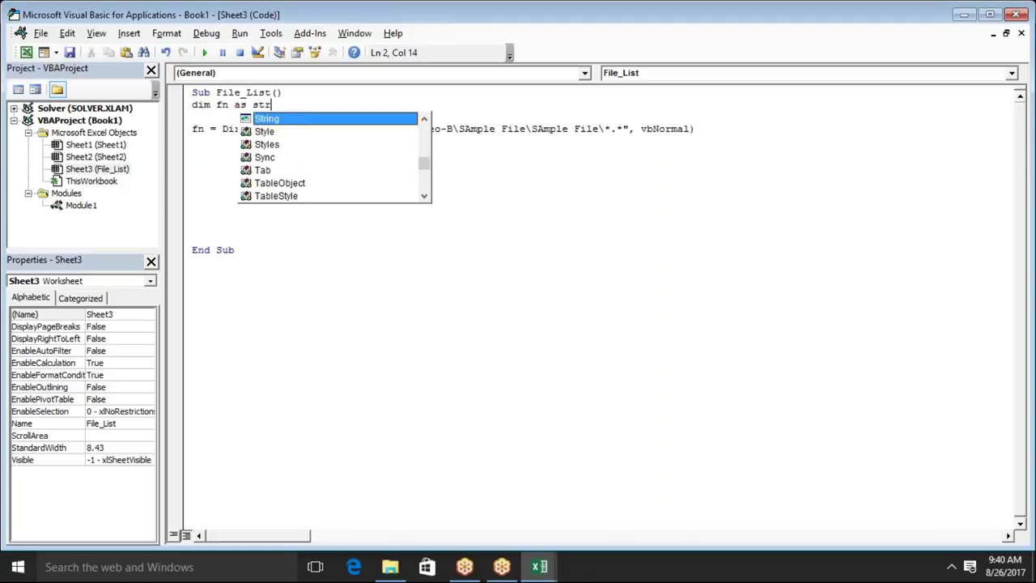
# Declare fn As String and open a Do While fn <> "" loop.
pyautogui.press('Tab')
pyautogui.press('Down')
pyautogui.press('Down')
pyautogui.press('Down')
pyautogui.press('Down')
pyautogui.press('Return')
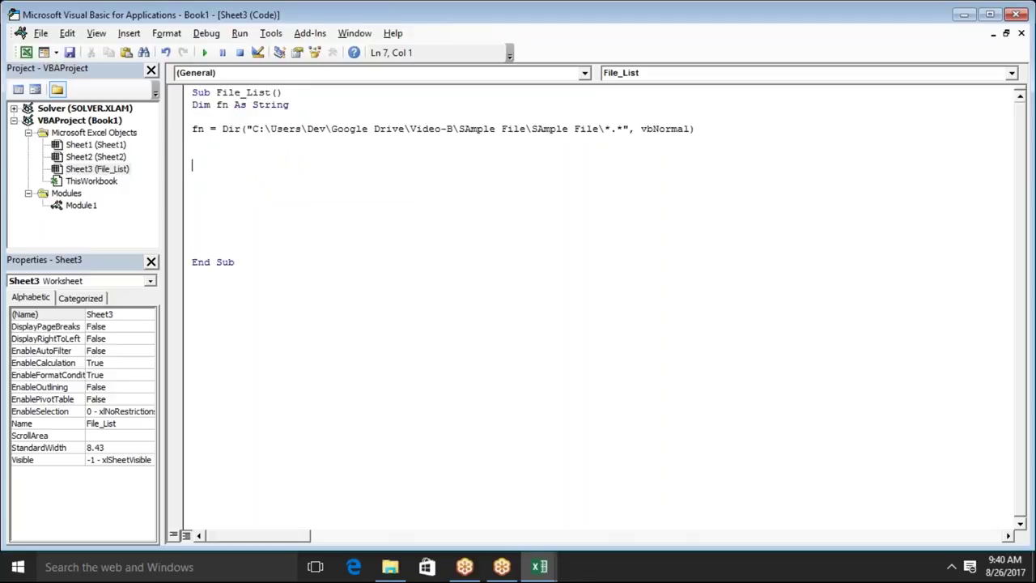
pyautogui.write('do while ')
pyautogui.write('fn<>""')
pyautogui.press('Return')
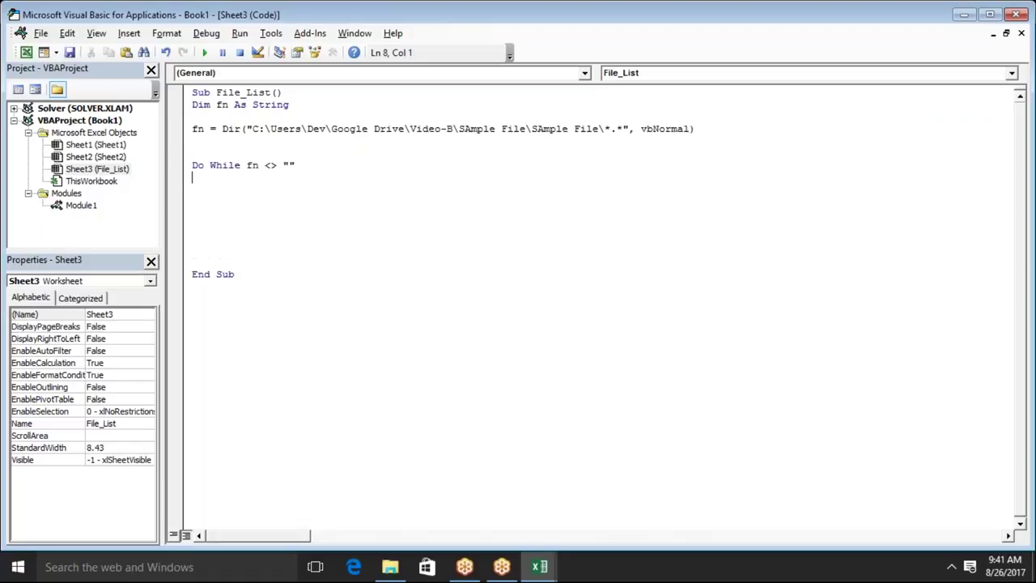
# Start the loop line as Range("A65000").End(xlUp).Offset(1, dismissing the compile error.
pyautogui.write('range')
pyautogui.write('("A1')
pyautogui.press('BackSpace')
pyautogui.write('5000')
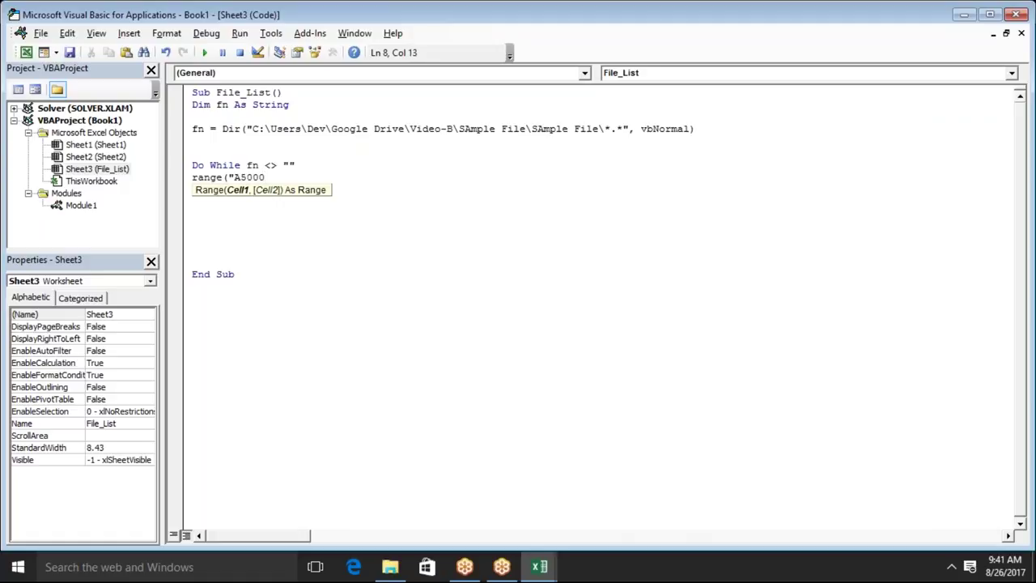
pyautogui.write('").End')
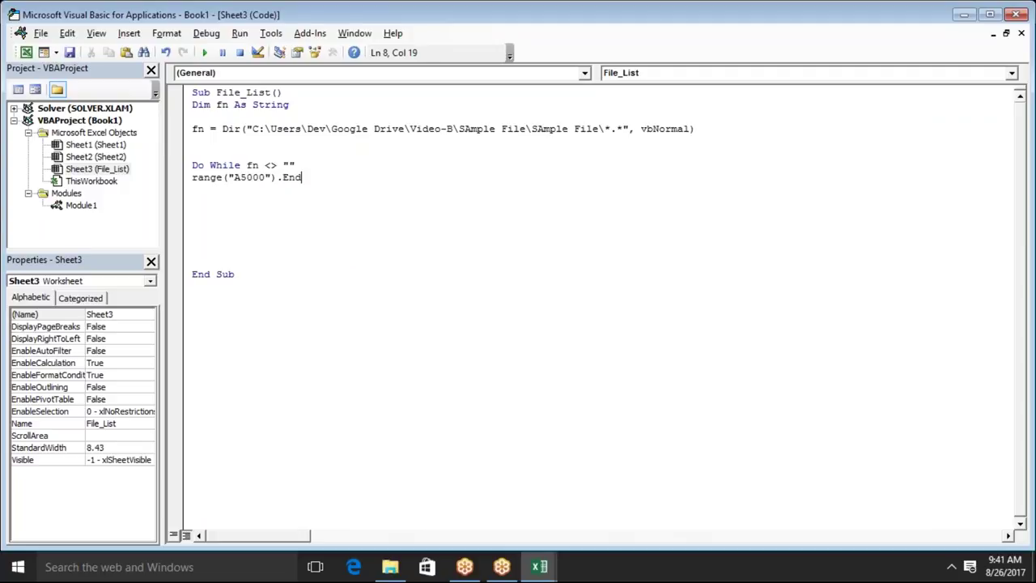
pyautogui.write('(')
pyautogui.press('Down')
pyautogui.press('Down')
pyautogui.press('Down')
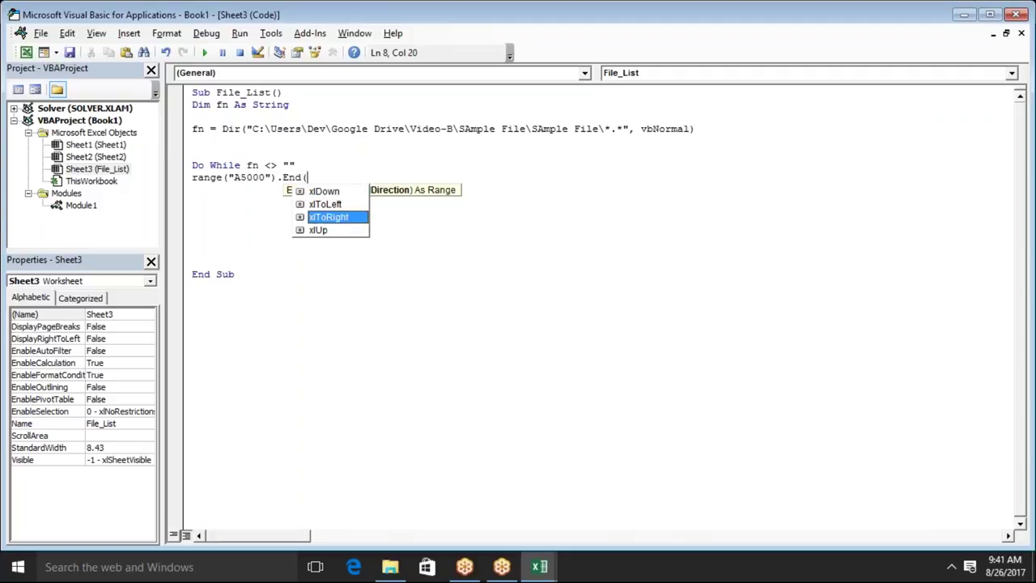
pyautogui.press('Down')
pyautogui.press('Tab')
pyautogui.write(')')
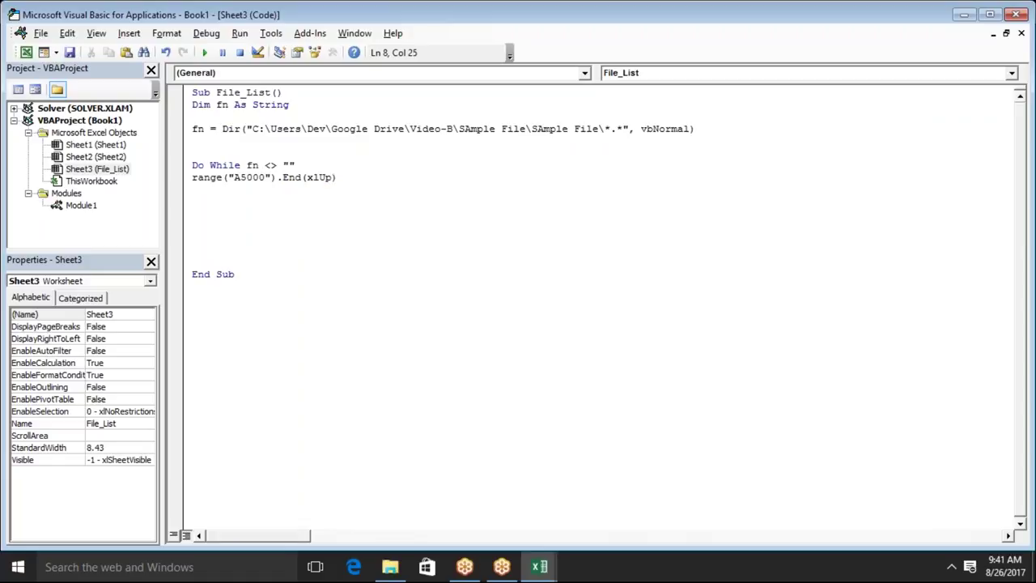
pyautogui.write('.')
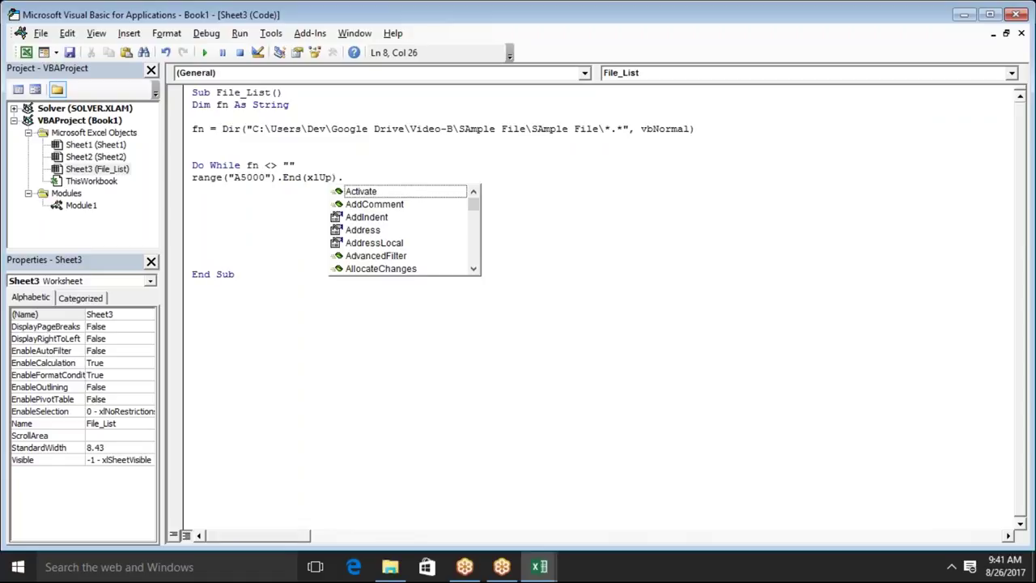
pyautogui.write('of')
pyautogui.press('Tab')
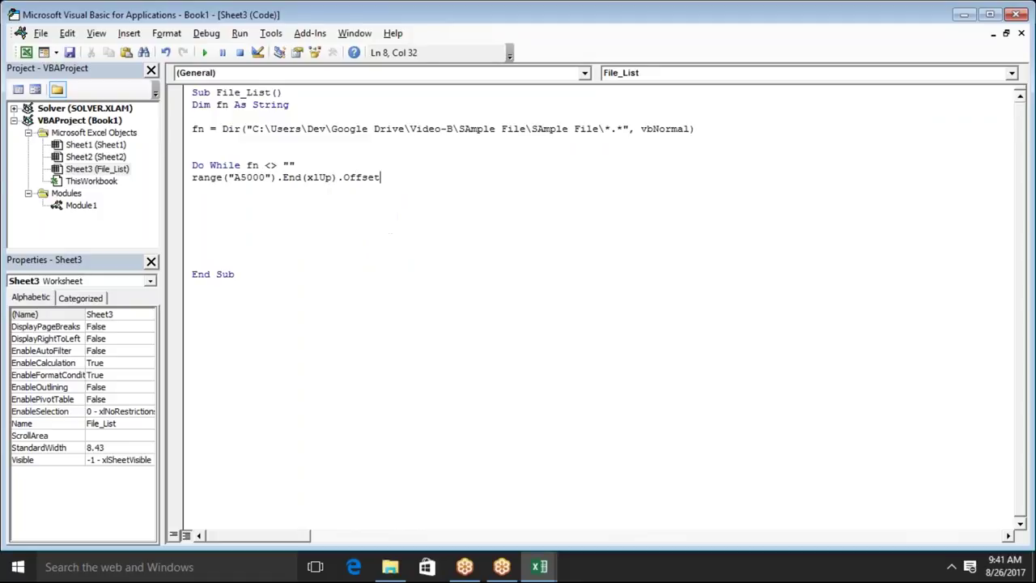
pyautogui.write('(1')
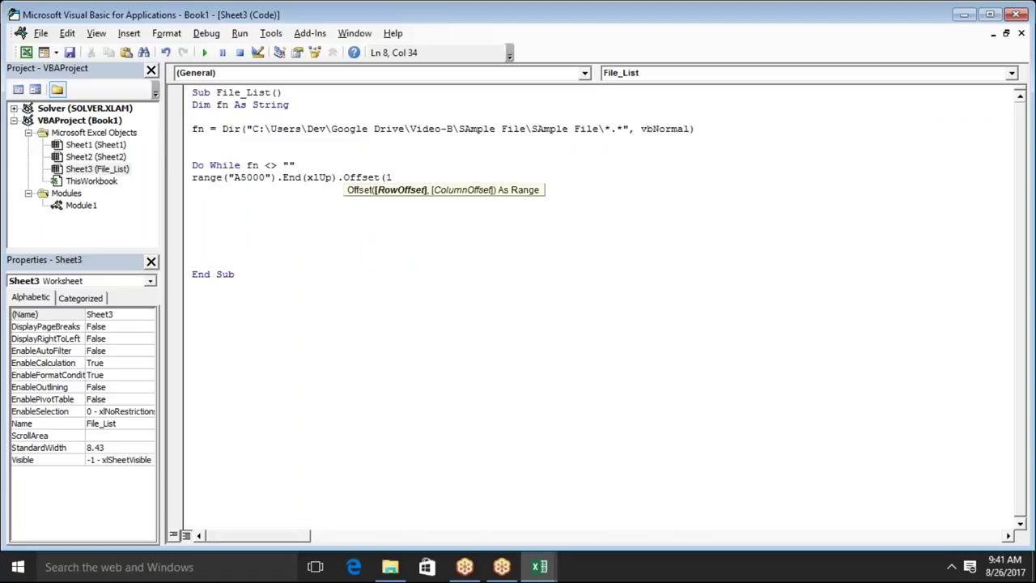
pyautogui.press('Left')
pyautogui.press('Left')
pyautogui.press('Left')
pyautogui.press('Left')
pyautogui.press('Left')
pyautogui.press('Left')
pyautogui.press('Left')
pyautogui.press('Left')
pyautogui.press('Left')
pyautogui.press('Left')
pyautogui.press('Left')
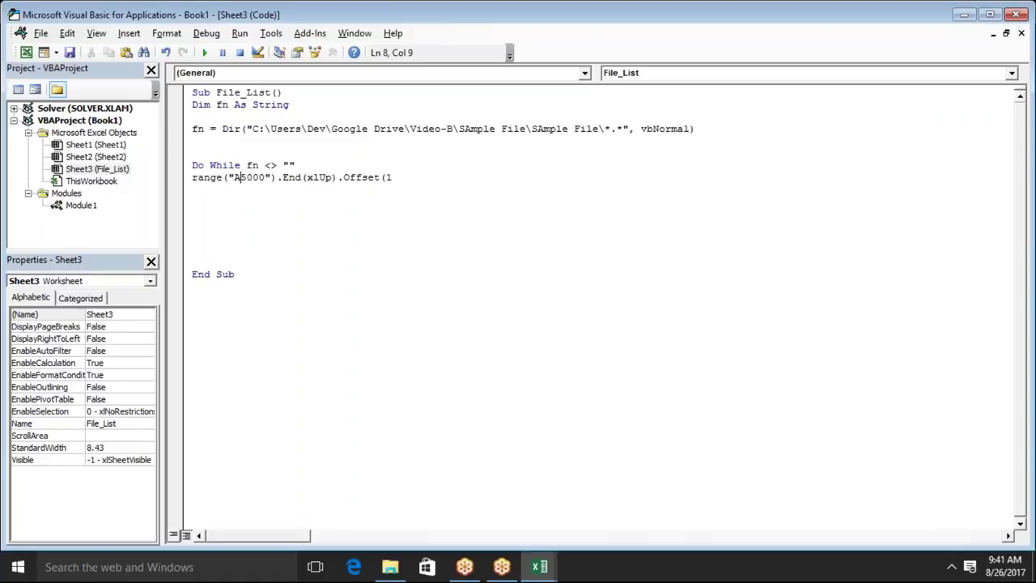
pyautogui.write('6')
pyautogui.press('Right')
pyautogui.press('End')
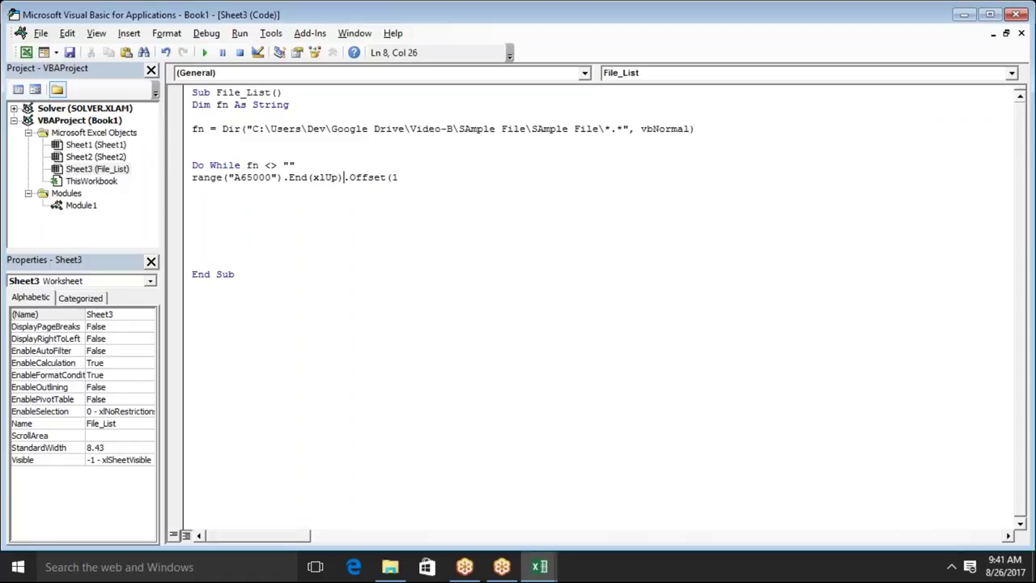
pyautogui.press('Down')
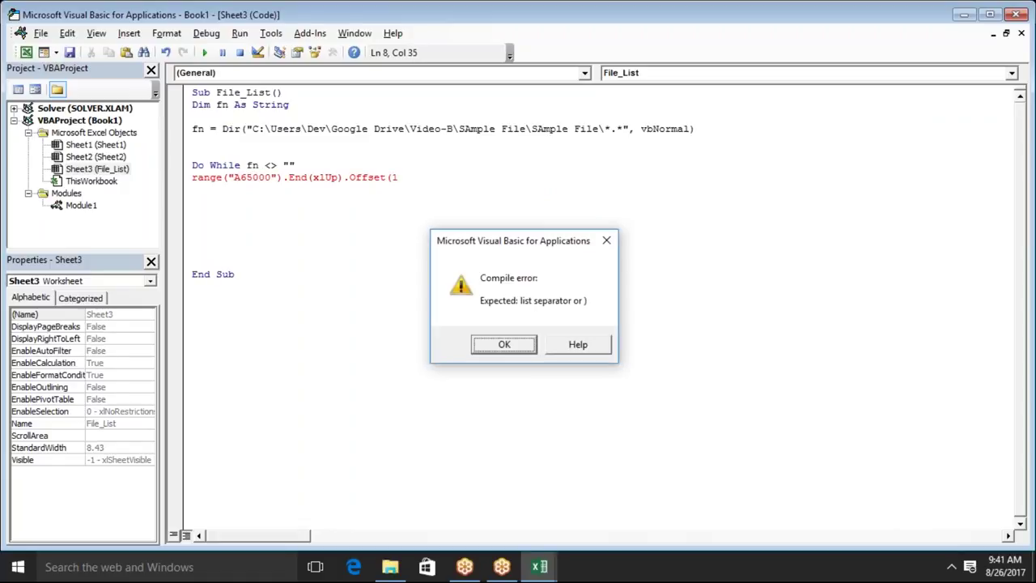
pyautogui.press('Return')
# Complete the line as .Offset(1, 0).Value = fn.
pyautogui.write(',0')
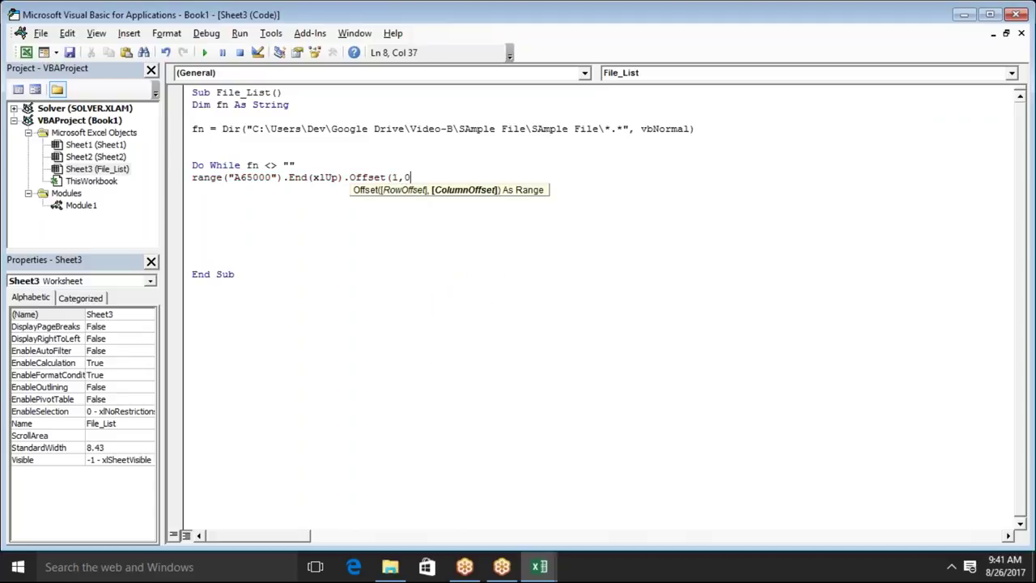
pyautogui.write(')')
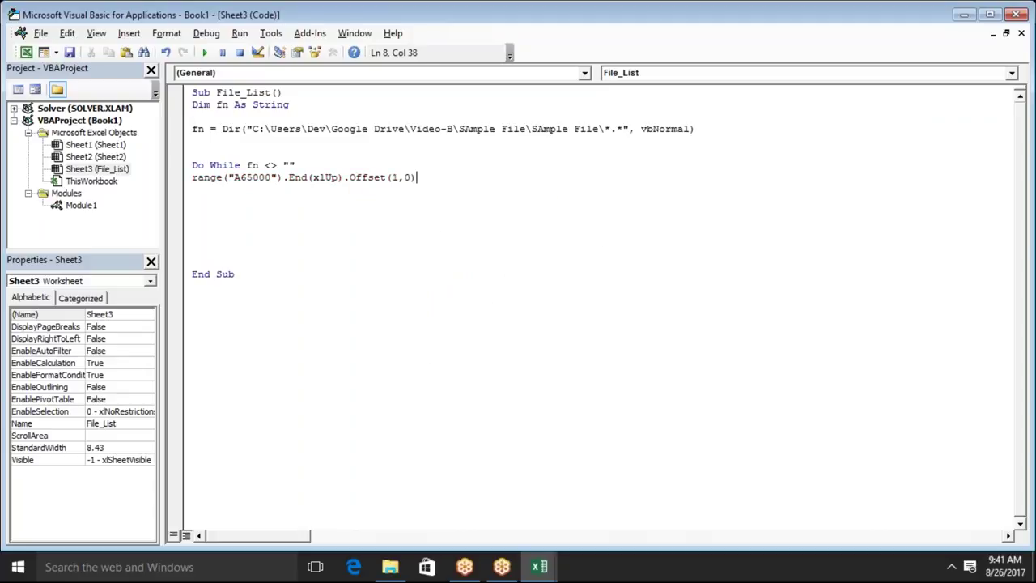
pyautogui.write('.v')
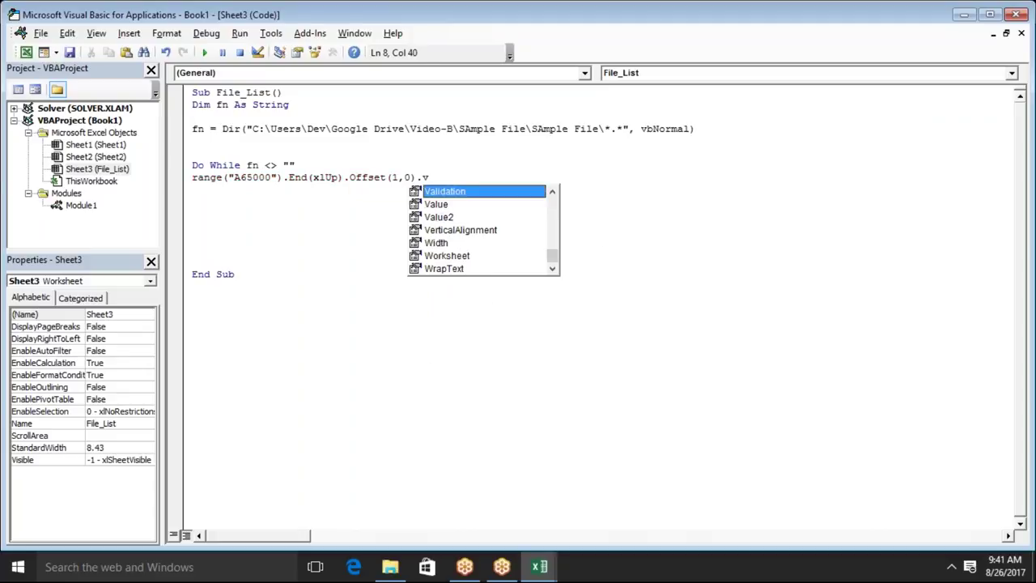
pyautogui.press('Tab')
pyautogui.write('=')
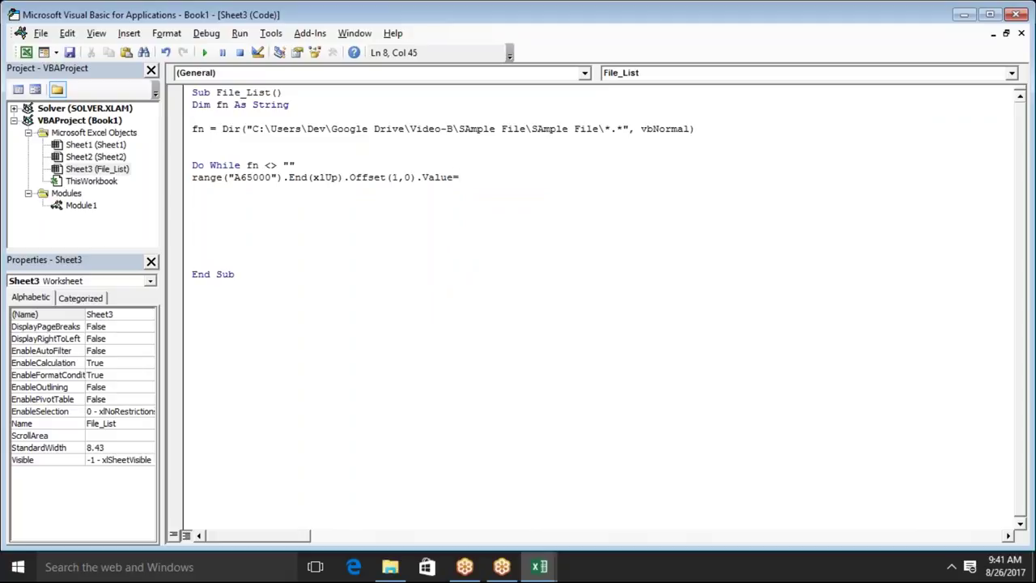
pyautogui.write('""')
pyautogui.press('BackSpace')
pyautogui.press('BackSpace')
pyautogui.write('fn')
pyautogui.press('Return')
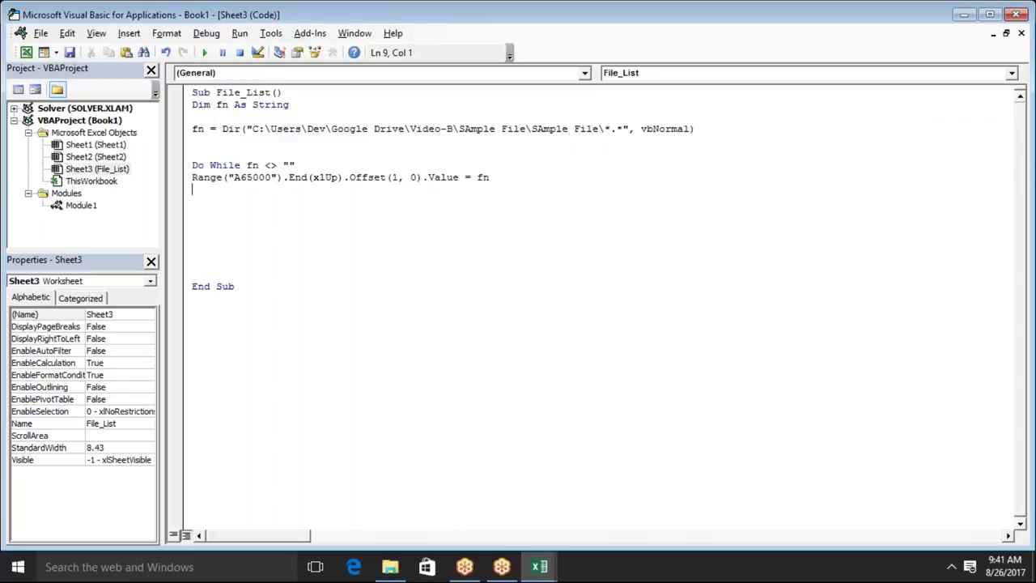
# Advance with fn = Dir() and close the loop with Loop.
pyautogui.write('doe')
pyautogui.press('BackSpace')
pyautogui.press('BackSpace')
pyautogui.press('BackSpace')
pyautogui.write('fn=')
pyautogui.write('dir()')
pyautogui.press('Return')
pyautogui.write('loop')
pyautogui.press('Return')
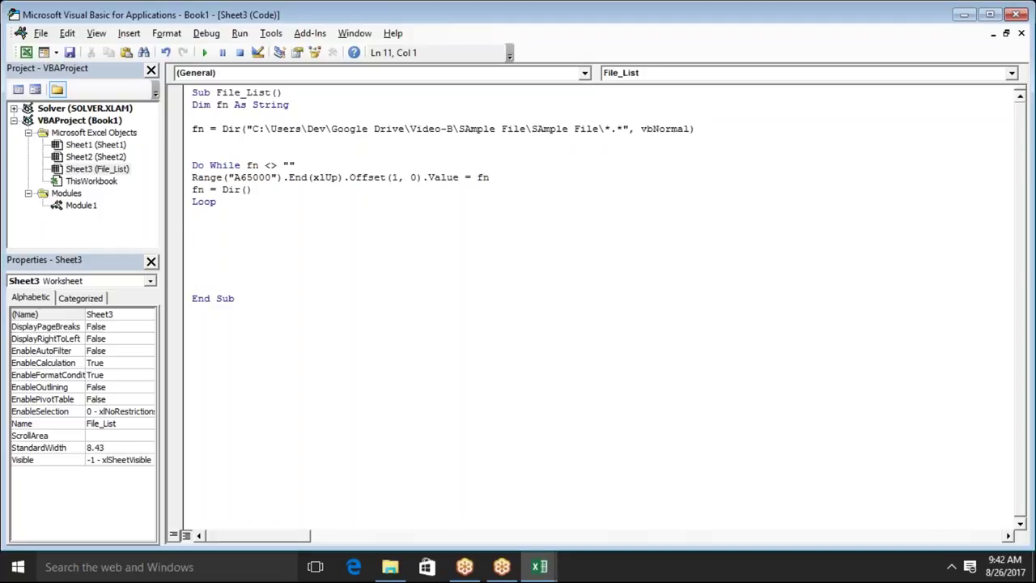
# Select the Dir call and fn on the first Dir line, glancing at the Excel workbook.
pyautogui.click(217, 201)
pyautogui.press('Up')
pyautogui.press('Up')
pyautogui.press('Up')
pyautogui.press('Down')
pyautogui.press('Down')
pyautogui.press('Down')
pyautogui.press('Down')
pyautogui.click(192, 153)
pyautogui.press('Up')
pyautogui.press('Up')
pyautogui.press('Right')
pyautogui.press('Right')
pyautogui.press('Right')
pyautogui.press('Left')
pyautogui.press('Left')
pyautogui.press('Right')
pyautogui.press('Right')
pyautogui.press('Right')
pyautogui.hotkey('shift', 'Down')
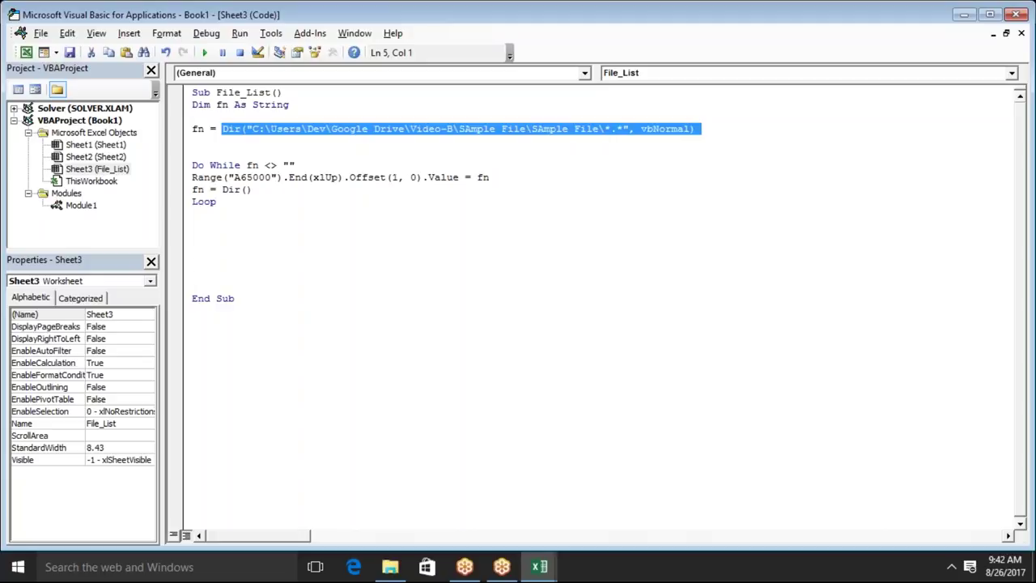
pyautogui.hotkey('alt', 'F11')
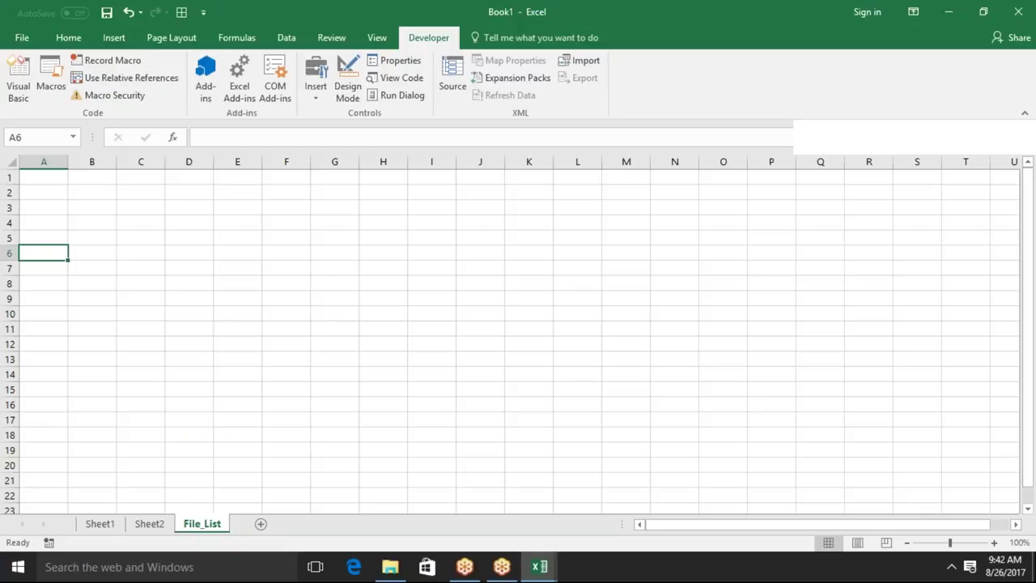
pyautogui.hotkey('alt', 'F11')
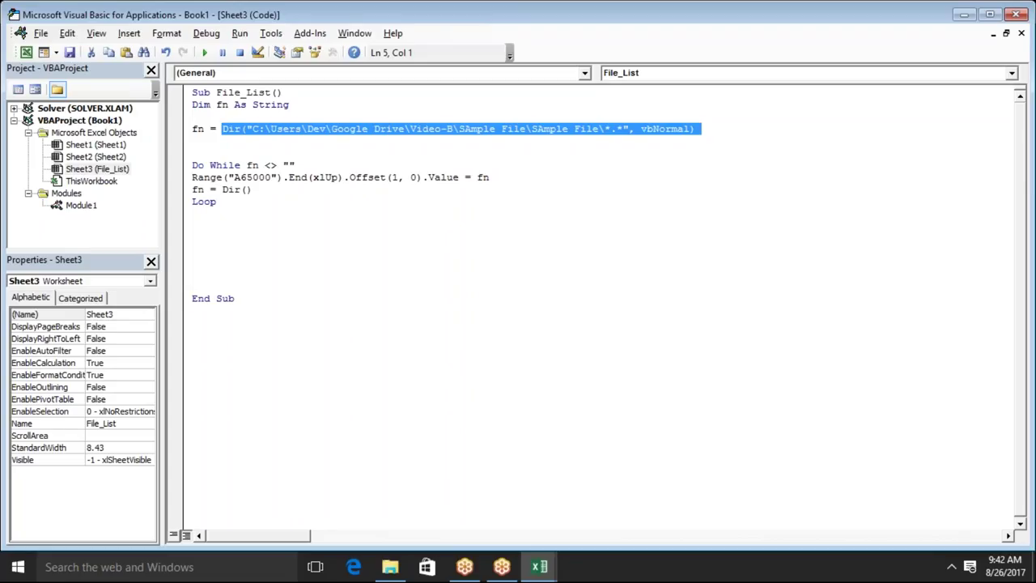
pyautogui.press('Left')
pyautogui.press('Left')
pyautogui.press('Left')
pyautogui.press('Left')
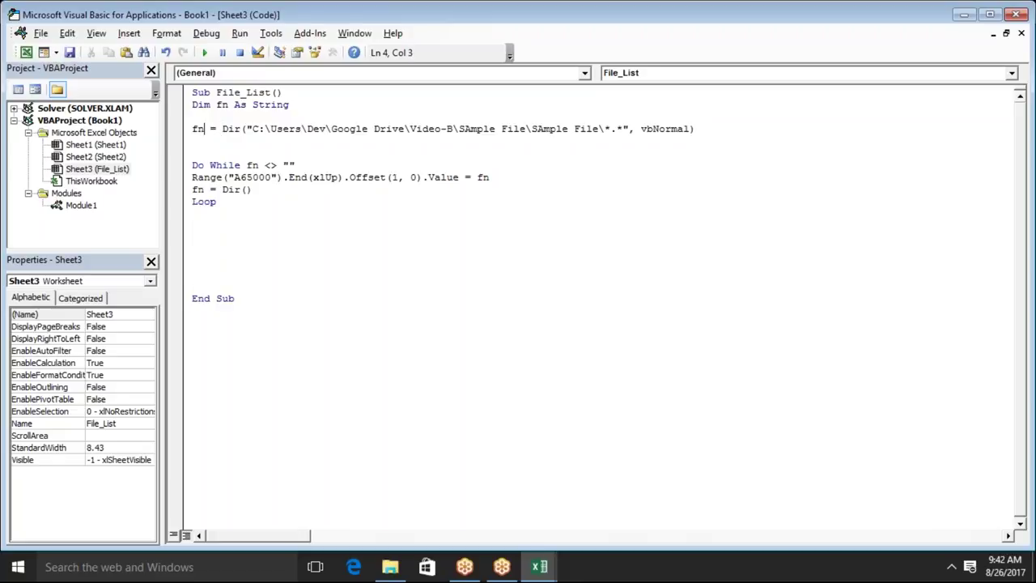
pyautogui.hotkey('shift', 'Left')
pyautogui.hotkey('shift', 'Left')
# Insert blank lines between the first Dir assignment and Do While.
pyautogui.click(206, 153)
pyautogui.press('Return')
pyautogui.press('Return')
pyautogui.press('Return')
pyautogui.press('Return')
pyautogui.press('Up')
pyautogui.press('Up')
pyautogui.press('Up')
pyautogui.press('Down')
pyautogui.press('Down')
pyautogui.press('Down')
pyautogui.press('Up')
pyautogui.press('Up')
pyautogui.press('Up')
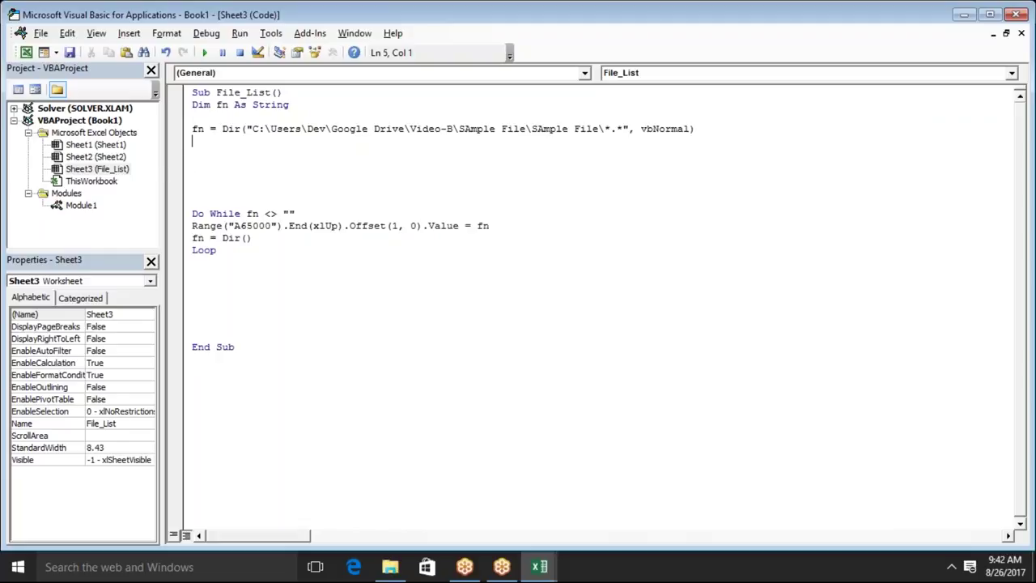
# Copy the loop's Range line below the first Dir call and follow it with fn = Dir().
pyautogui.press('Down')
pyautogui.press('Down')
pyautogui.press('Down')
pyautogui.press('Down')
pyautogui.press('Down')
pyautogui.press('Up')
pyautogui.press('Up')
pyautogui.hotkey('shift', 'Down')
pyautogui.hotkey('ctrl', 'c')
pyautogui.hotkey('ctrl', 'Home')
pyautogui.press('Down')
pyautogui.press('Down')
pyautogui.press('Down')
pyautogui.press('Down')
pyautogui.hotkey('ctrl', 'v')
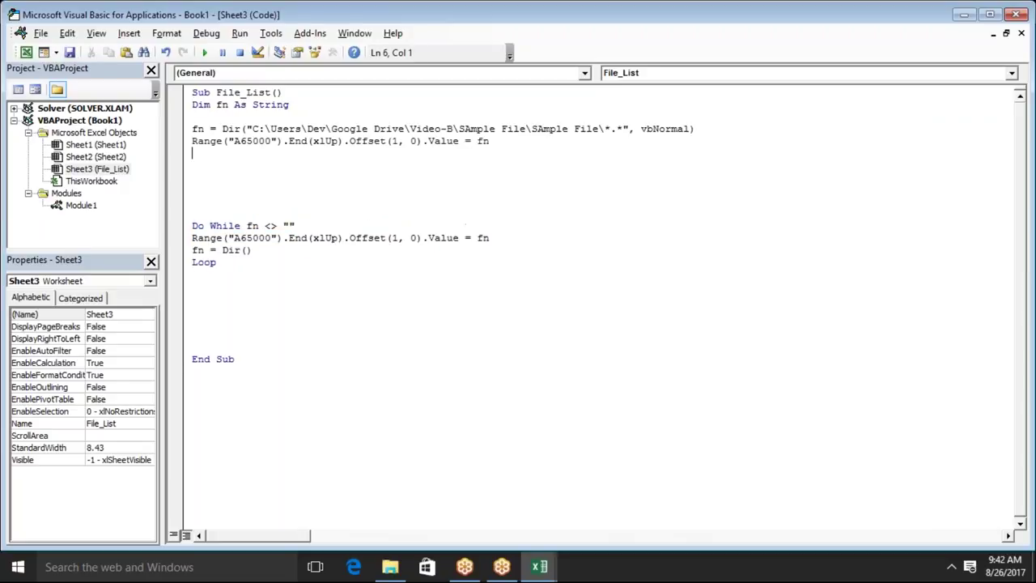
pyautogui.write('fn=dir()')
pyautogui.press('Return')
# Duplicate the Range / fn = Dir() line pair with two more pastes.
pyautogui.press('Up')
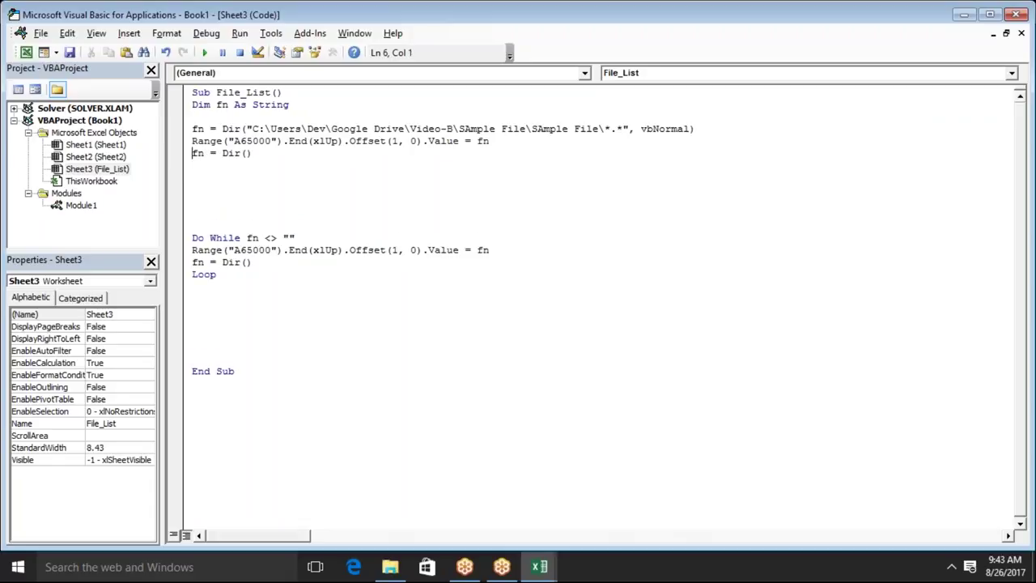
pyautogui.press('Up')
pyautogui.hotkey('shift', 'Down')
pyautogui.hotkey('shift', 'Down')
pyautogui.hotkey('ctrl', 'c')
pyautogui.press('Right')
pyautogui.hotkey('ctrl', 'v')
pyautogui.hotkey('ctrl', 'v')
pyautogui.hotkey('ctrl', 'v')
pyautogui.hotkey('ctrl', 'v')
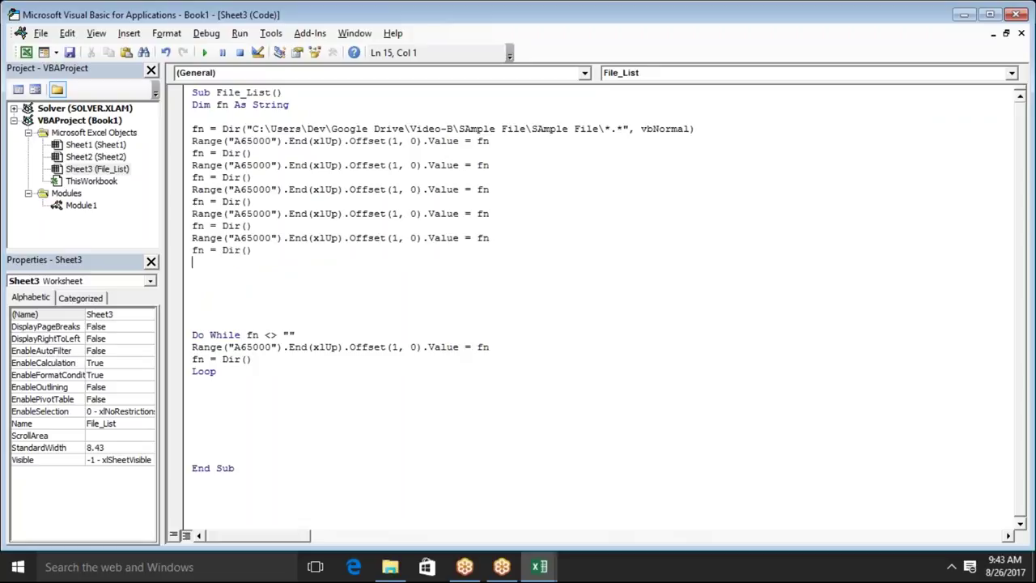
pyautogui.hotkey('ctrl', 'v')
pyautogui.hotkey('ctrl', 'v')
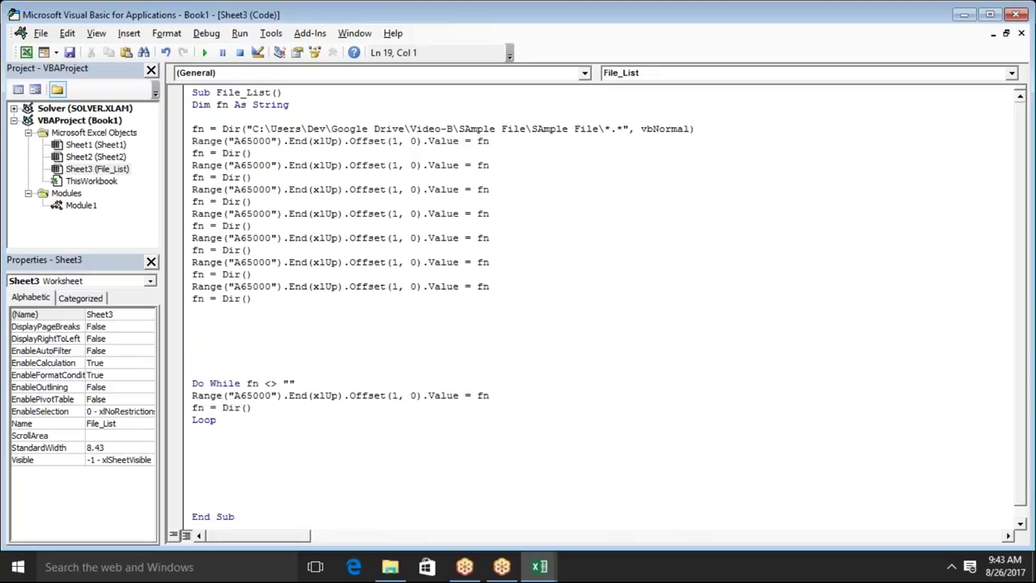
# Review the duplicated Range and fn = Dir() lines one by one.
pyautogui.doubleClick(224, 153)
pyautogui.doubleClick(199, 130)
pyautogui.click(179, 143)
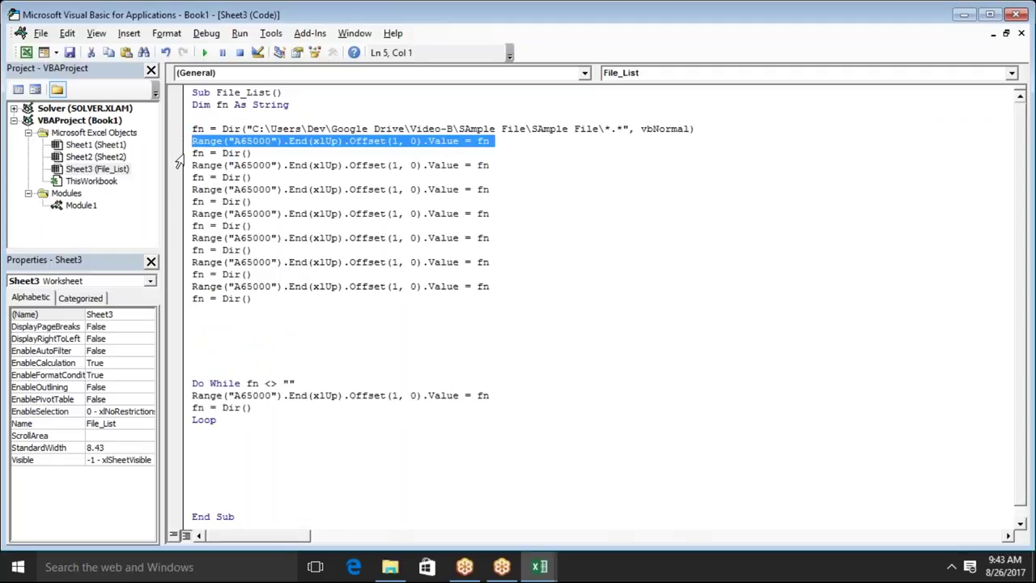
pyautogui.click(178, 157)
pyautogui.click(179, 167)
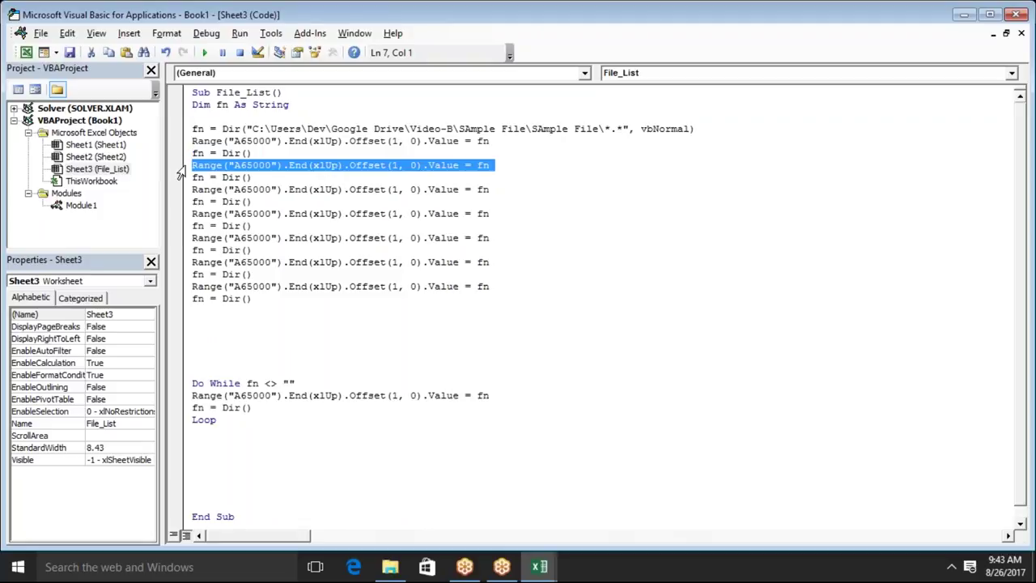
pyautogui.click(193, 177)
pyautogui.click(191, 190)
pyautogui.click(192, 200)
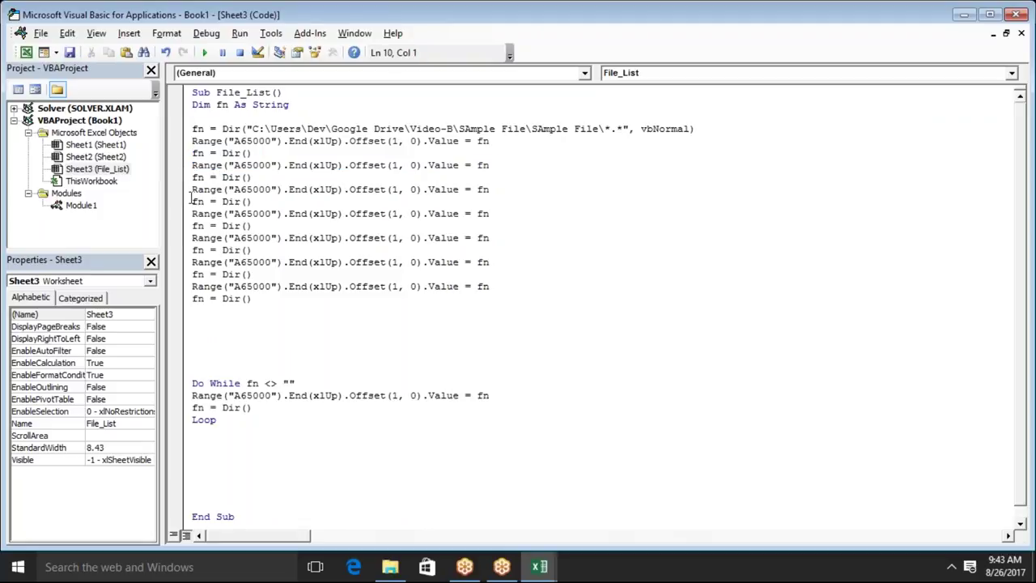
# Run File_List with F5, then delete the repeated Range/Dir lines above Do While.
pyautogui.click(193, 234)
pyautogui.click(234, 153)
pyautogui.doubleClick(203, 154)
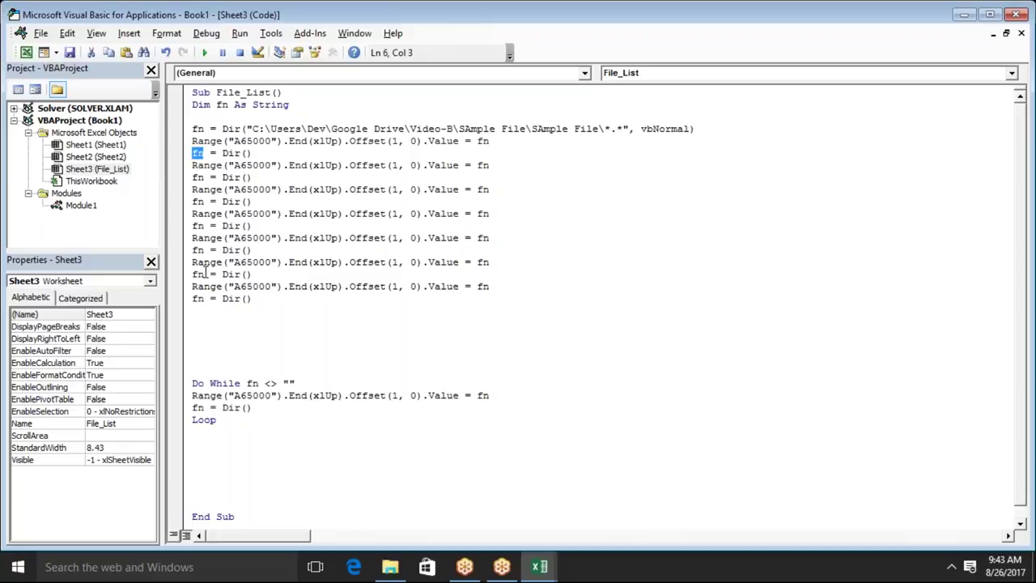
pyautogui.click(199, 298)
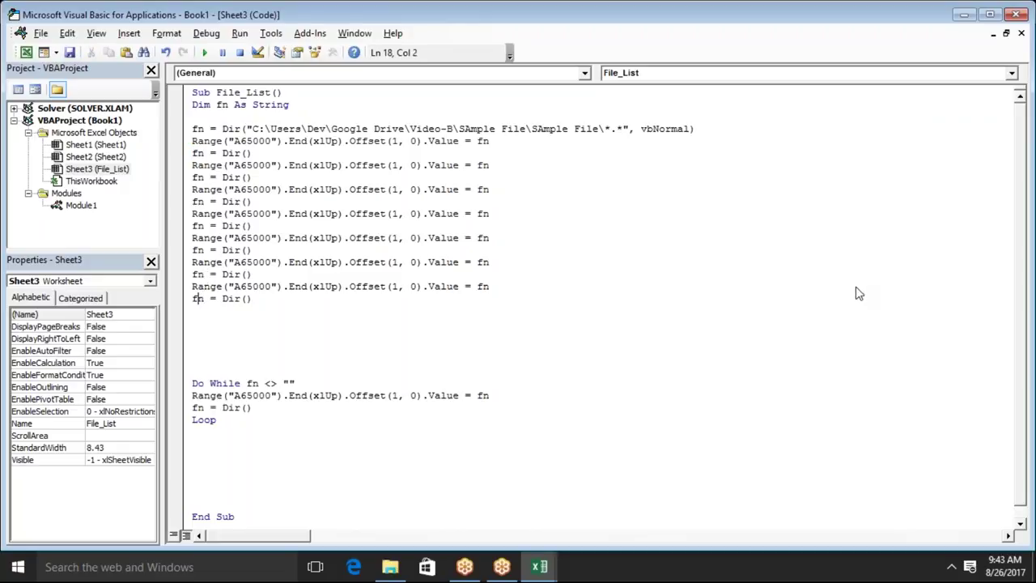
pyautogui.press('F5')
pyautogui.moveTo(258, 298)
pyautogui.mouseDown()
pyautogui.moveTo(128, 182)
pyautogui.moveTo(131, 144)
pyautogui.mouseUp()
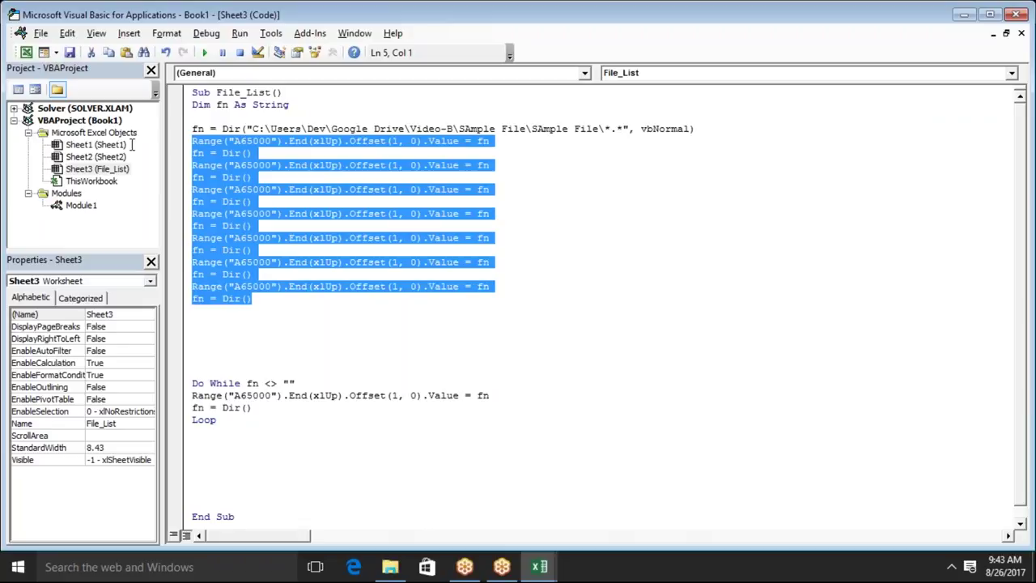
pyautogui.press('Delete')
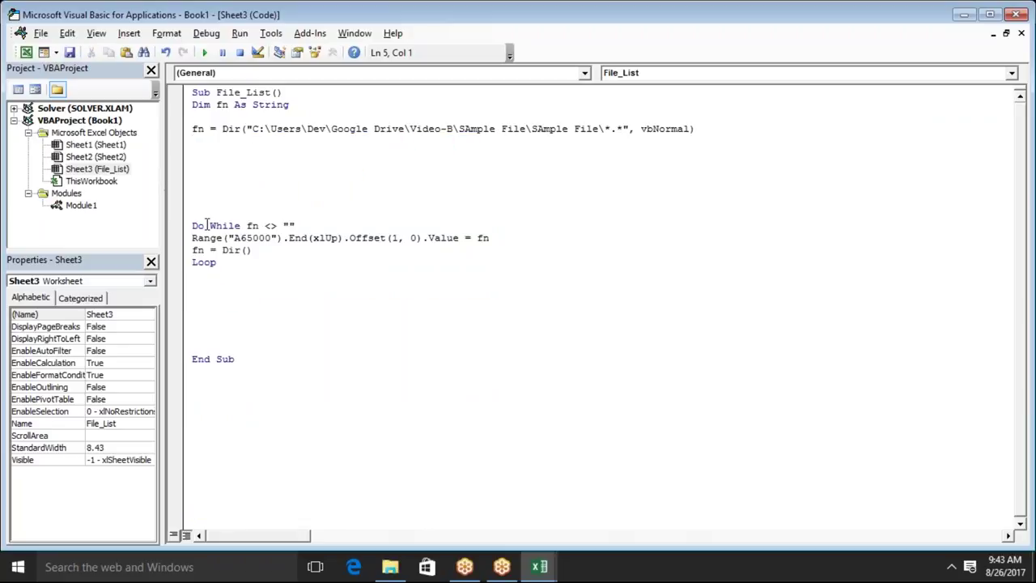
# Review the Do While fn <> "" condition and the Range/Offset line in the loop body.
pyautogui.doubleClick(216, 225)
pyautogui.click(247, 225)
pyautogui.doubleClick(270, 225)
pyautogui.doubleClick(288, 225)
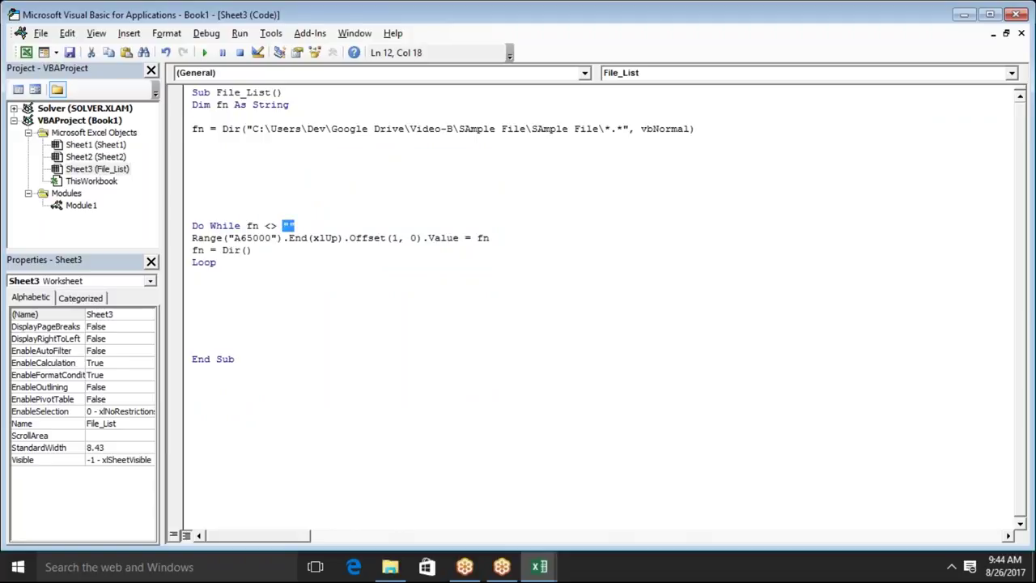
pyautogui.doubleClick(215, 238)
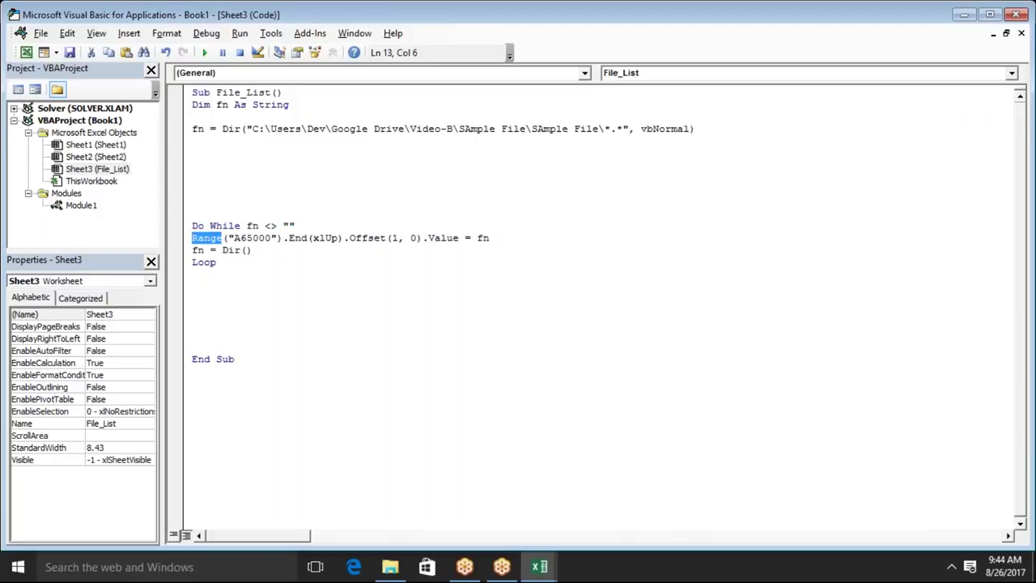
pyautogui.doubleClick(393, 238)
# Check the fn = Dir() line, then run the File_List macro.
pyautogui.click(445, 237)
pyautogui.doubleClick(479, 238)
pyautogui.click(371, 253)
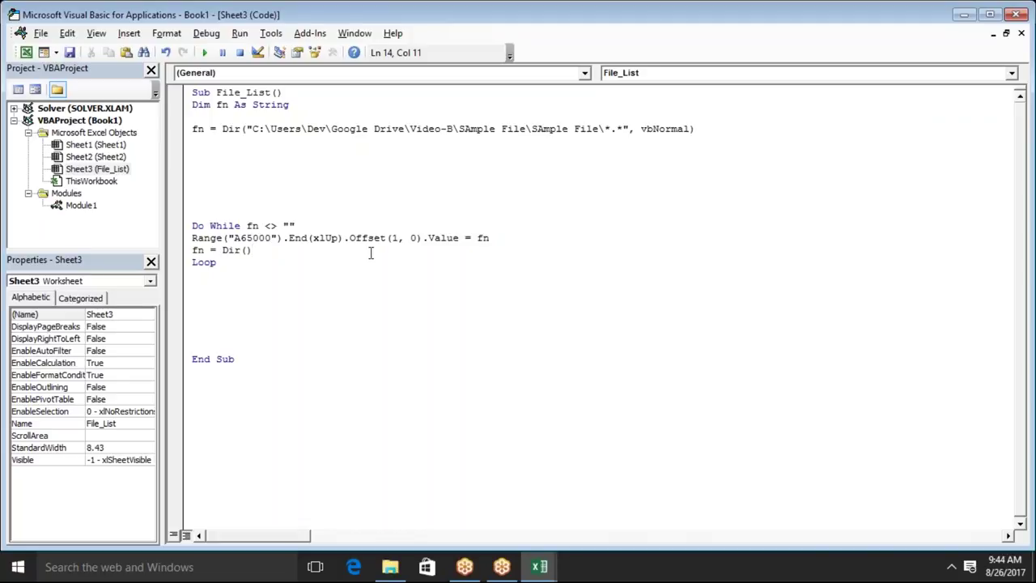
pyautogui.hotkey('alt', 'F11')
pyautogui.hotkey('alt', 'F11')
pyautogui.click(208, 54)
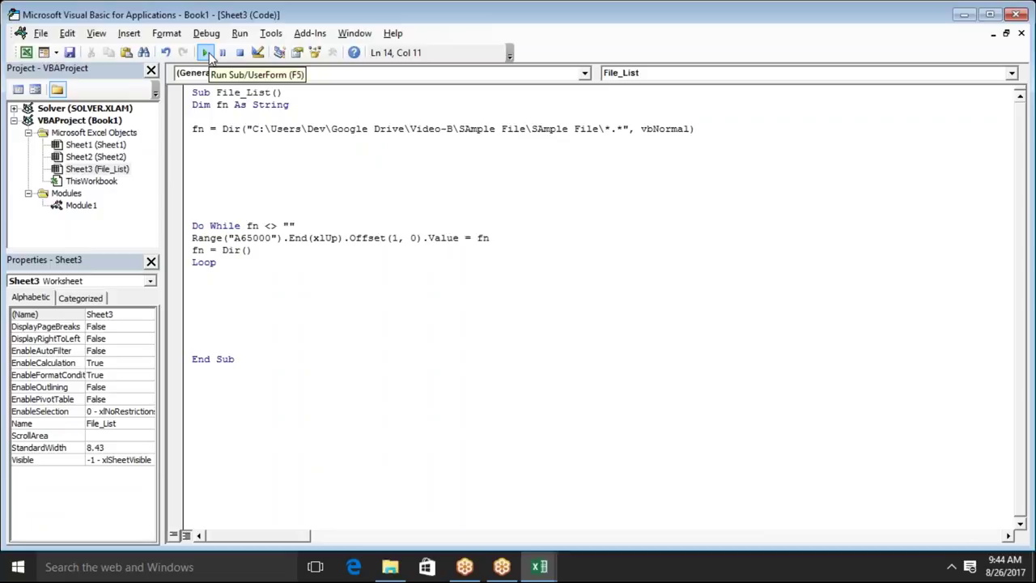
pyautogui.hotkey('alt', 'F11')
pyautogui.press('Up')
pyautogui.press('Up')
pyautogui.press('Up')
pyautogui.press('Up')
pyautogui.press('Down')
pyautogui.press('Down')
pyautogui.press('Down')
pyautogui.press('Down')
pyautogui.press('Down')
pyautogui.press('Down')
pyautogui.press('Down')
pyautogui.press('Down')
pyautogui.press('Down')
pyautogui.press('Down')
pyautogui.press('Down')
pyautogui.press('Down')
pyautogui.press('Down')
pyautogui.press('Down')
pyautogui.press('Down')
pyautogui.press('Up')
pyautogui.press('Up')
pyautogui.press('Up')
pyautogui.press('Up')
pyautogui.press('Up')
pyautogui.press('Up')
pyautogui.press('Up')
pyautogui.press('Up')
pyautogui.press('Up')
pyautogui.press('Up')
pyautogui.press('Up')
pyautogui.press('Up')
pyautogui.press('Up')
pyautogui.press('Up')
pyautogui.press('Up')
pyautogui.press('Down')
pyautogui.press('Down')
pyautogui.press('Down')
pyautogui.press('Up')
pyautogui.press('Up')
pyautogui.hotkey('alt', 'F11')
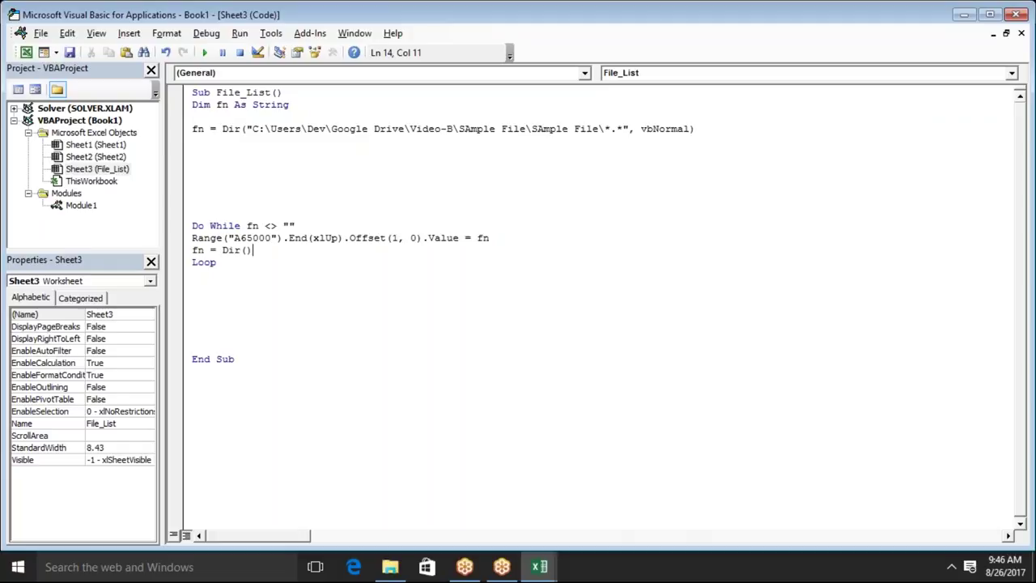
pyautogui.click(326, 353)
pyautogui.click(229, 161)
# Delete the blank lines above Do While and End Sub, then return to the File_List sheet.
pyautogui.press('Delete')
pyautogui.press('Delete')
pyautogui.press('Delete')
pyautogui.press('Delete')
pyautogui.press('Up')
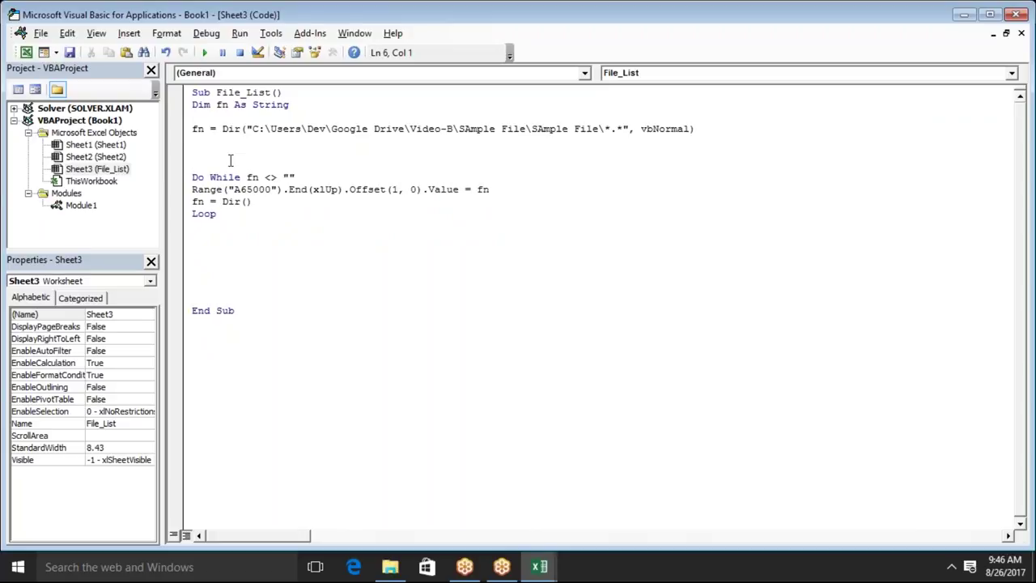
pyautogui.press('BackSpace')
pyautogui.press('Up')
pyautogui.press('Up')
pyautogui.press('Up')
pyautogui.press('Up')
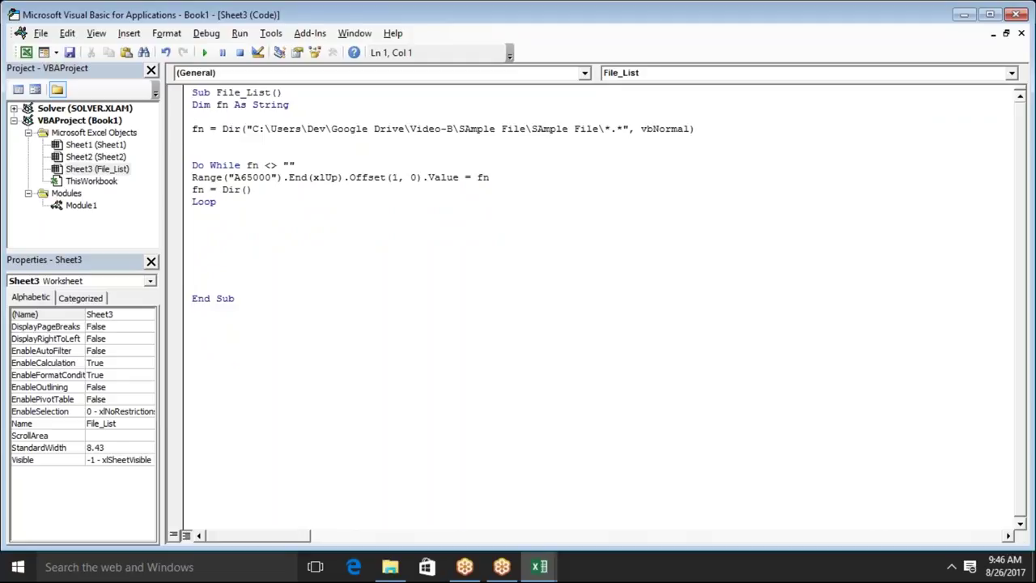
pyautogui.press('Down')
pyautogui.press('Down')
pyautogui.press('Down')
pyautogui.press('Down')
pyautogui.press('Down')
pyautogui.press('Down')
pyautogui.press('Down')
pyautogui.press('Up')
pyautogui.press('Up')
pyautogui.press('Up')
pyautogui.press('Delete')
pyautogui.press('Delete')
pyautogui.press('Delete')
pyautogui.press('Delete')
pyautogui.press('Delete')
pyautogui.press('Down')
pyautogui.click(192, 249)
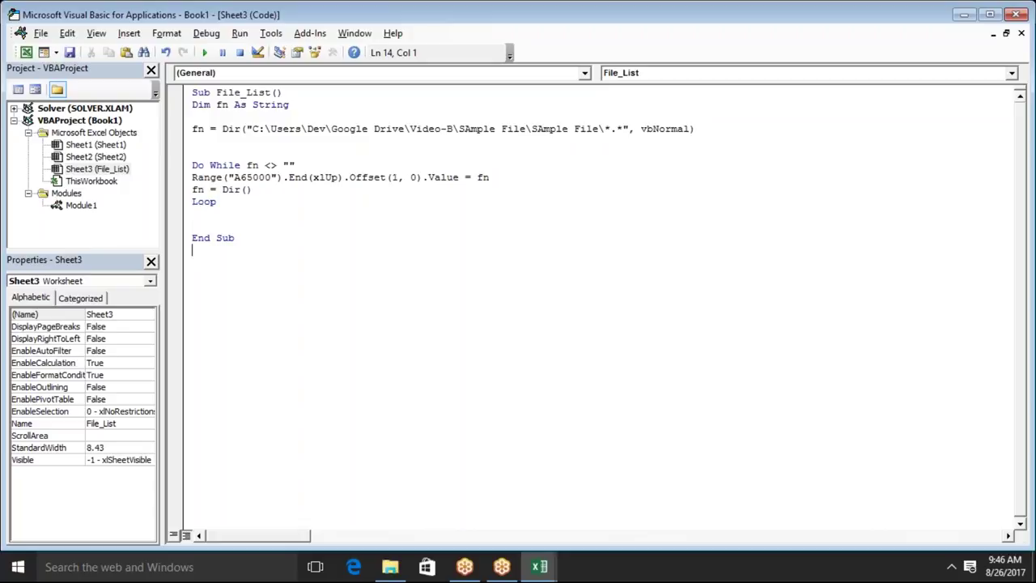
pyautogui.press('Return')
pyautogui.press('Return')
pyautogui.hotkey('alt', 'F11')
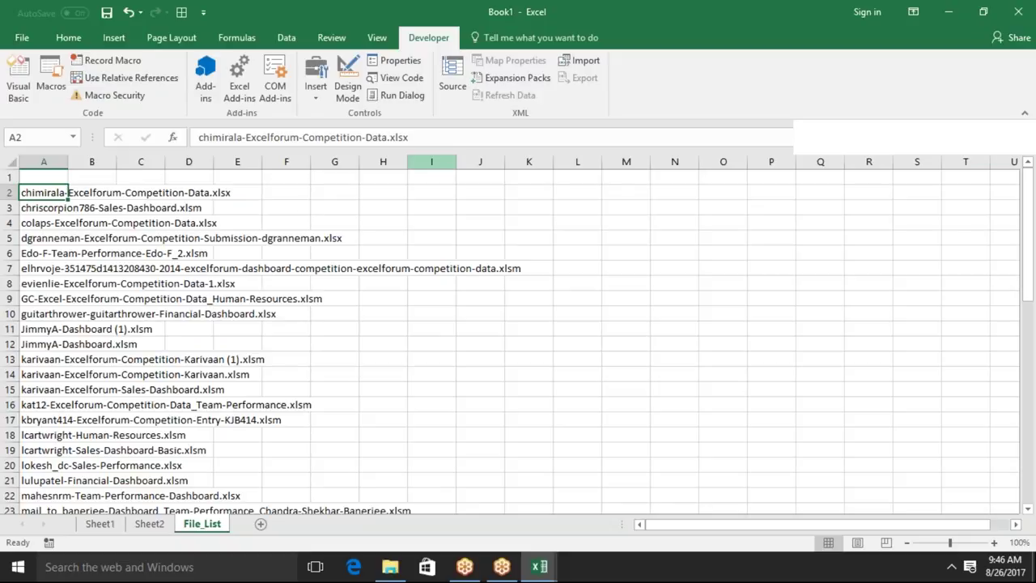
# Switch back and forth between the File_List code and the sheet's file list.
pyautogui.hotkey('alt', 'F11')
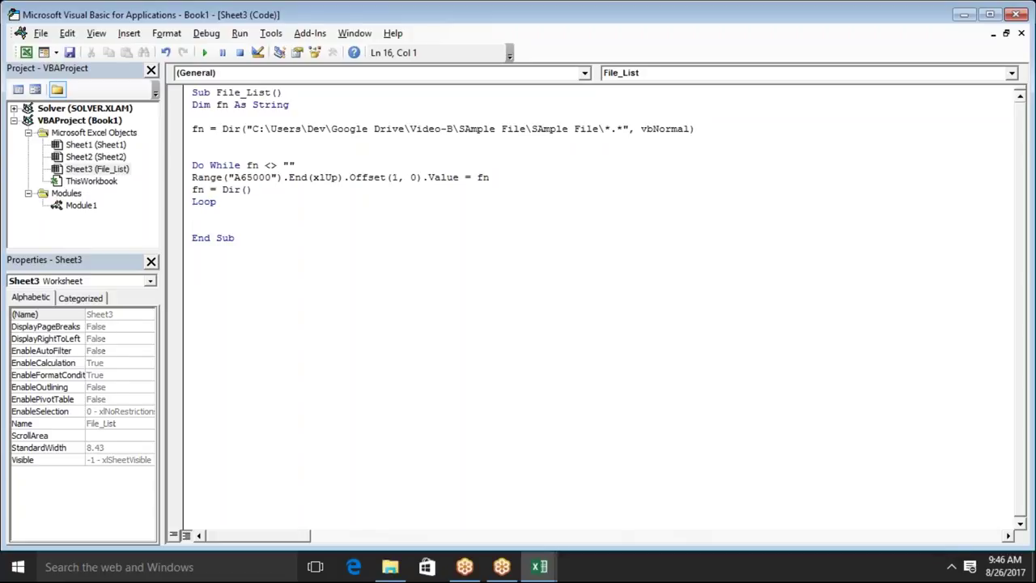
pyautogui.hotkey('alt', 'F11')
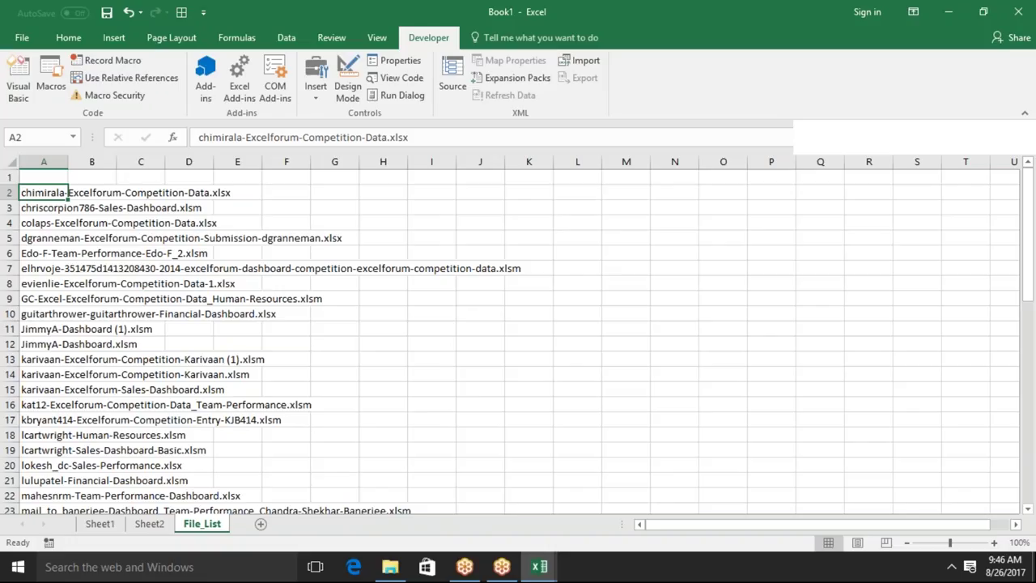
pyautogui.hotkey('alt', 'F11')
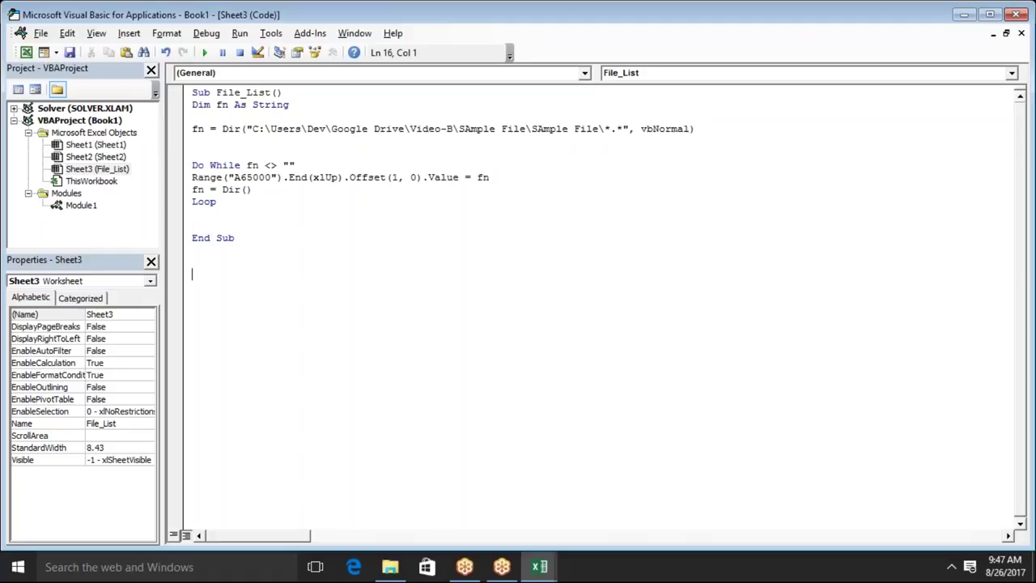
# Open Module1, insert a new empty Module2, and bring up the SAmple File folder.
pyautogui.doubleClick(80, 206)
pyautogui.click(130, 33)
pyautogui.click(136, 84)
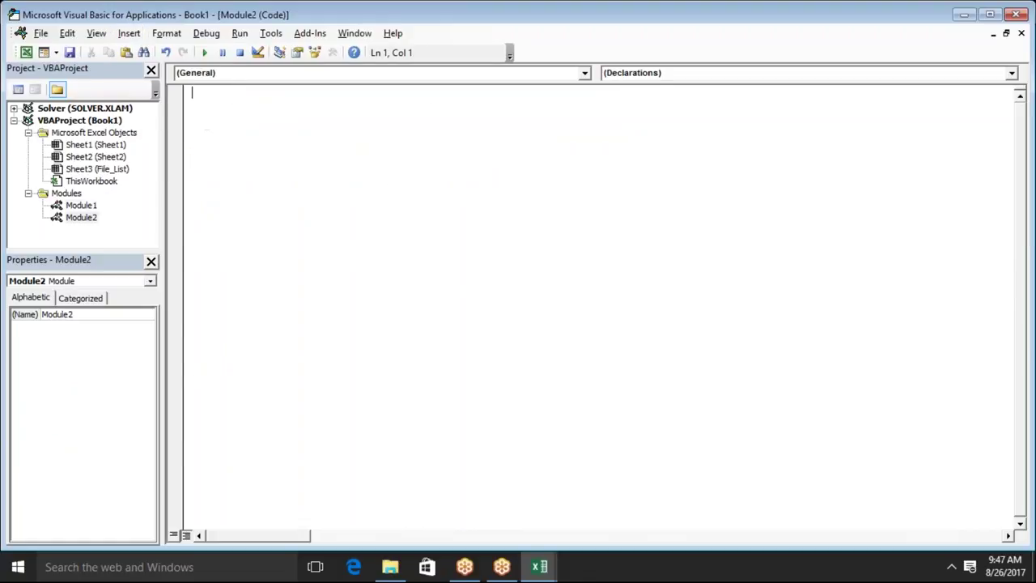
pyautogui.click(397, 571)
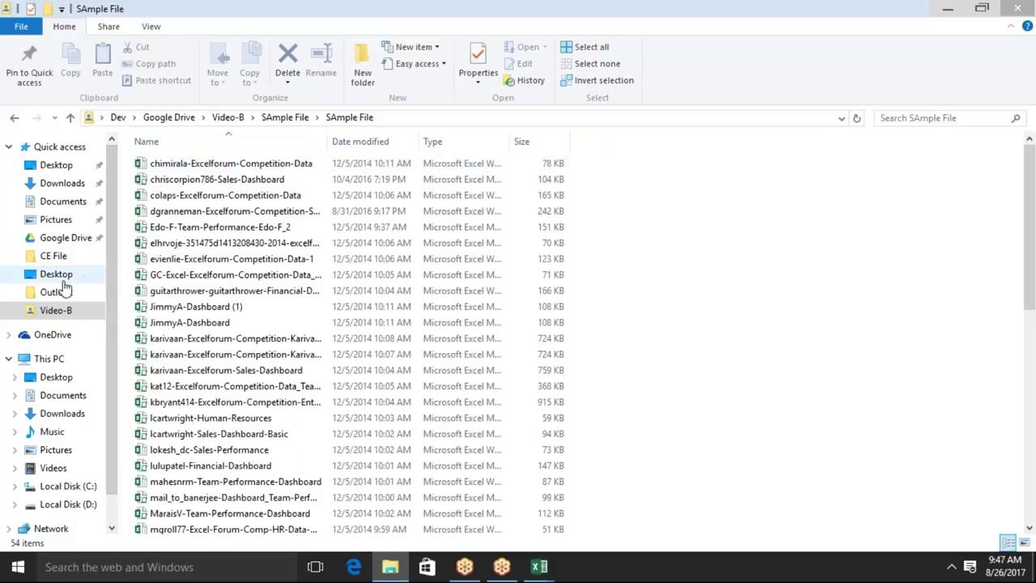
# Create a new folder named 'File' on the Desktop.
pyautogui.click(63, 277)
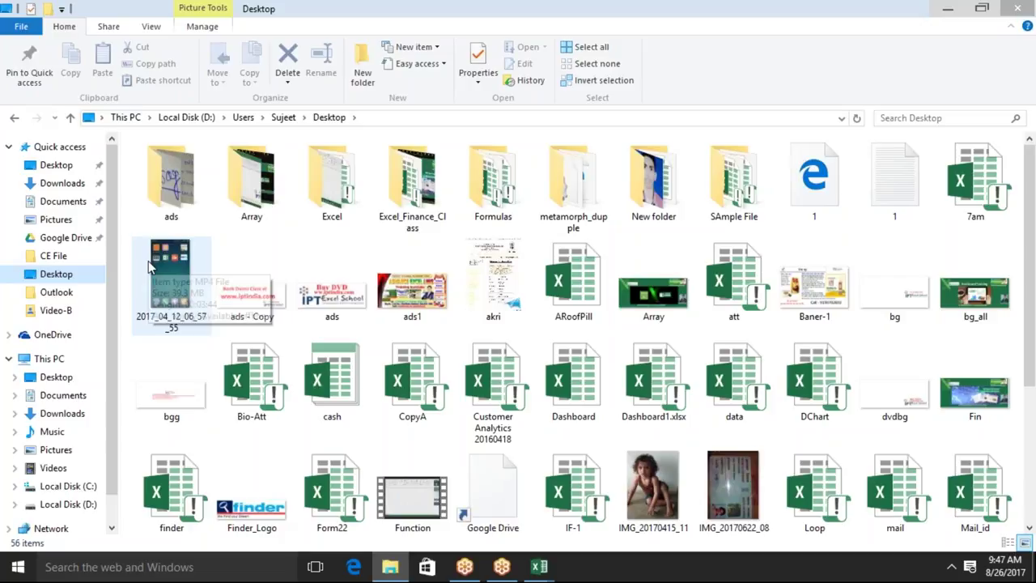
pyautogui.click(59, 381)
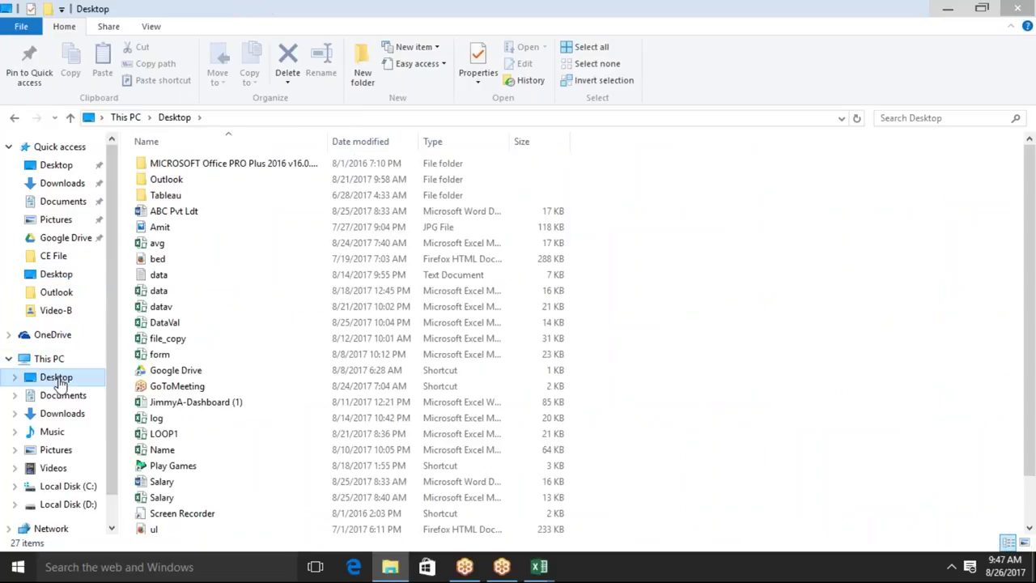
pyautogui.rightClick(625, 206)
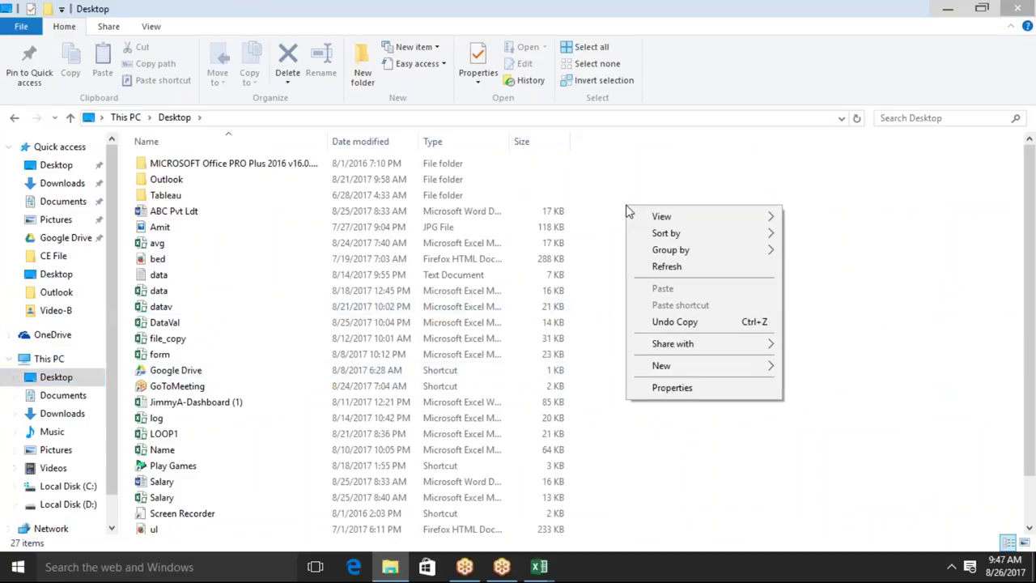
pyautogui.moveTo(689, 360)
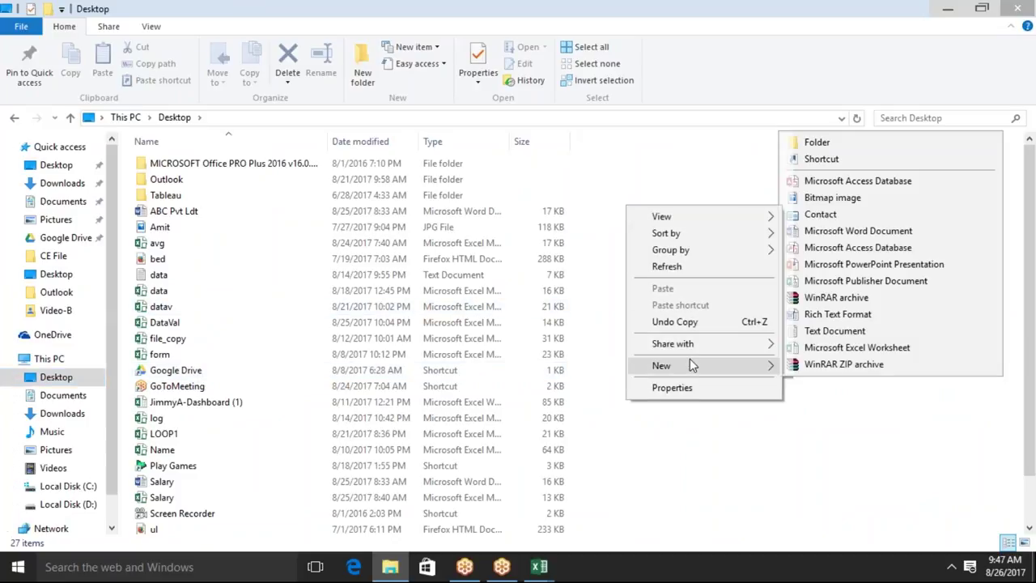
pyautogui.click(878, 143)
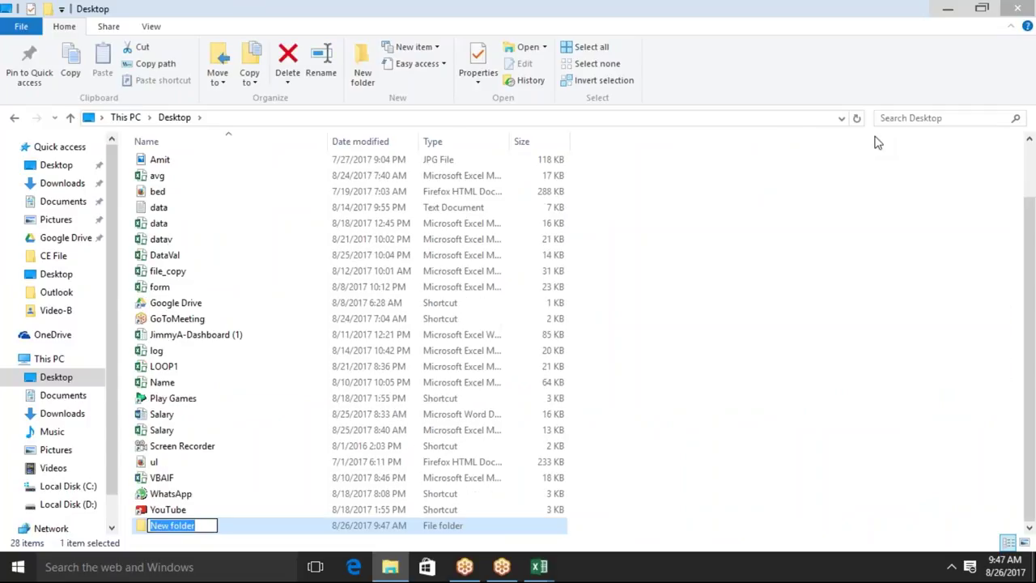
pyautogui.press('BackSpace')
pyautogui.write('Fo')
pyautogui.press('BackSpace')
pyautogui.press('BackSpace')
pyautogui.write('File')
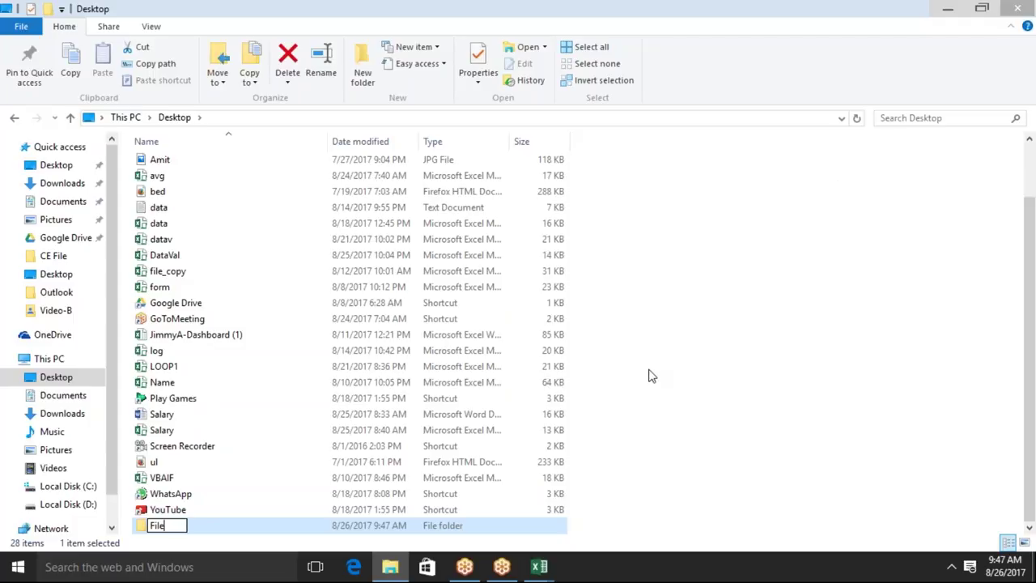
# Open the empty File folder, then return to the Book1 workbook in Excel.
pyautogui.doubleClick(543, 527)
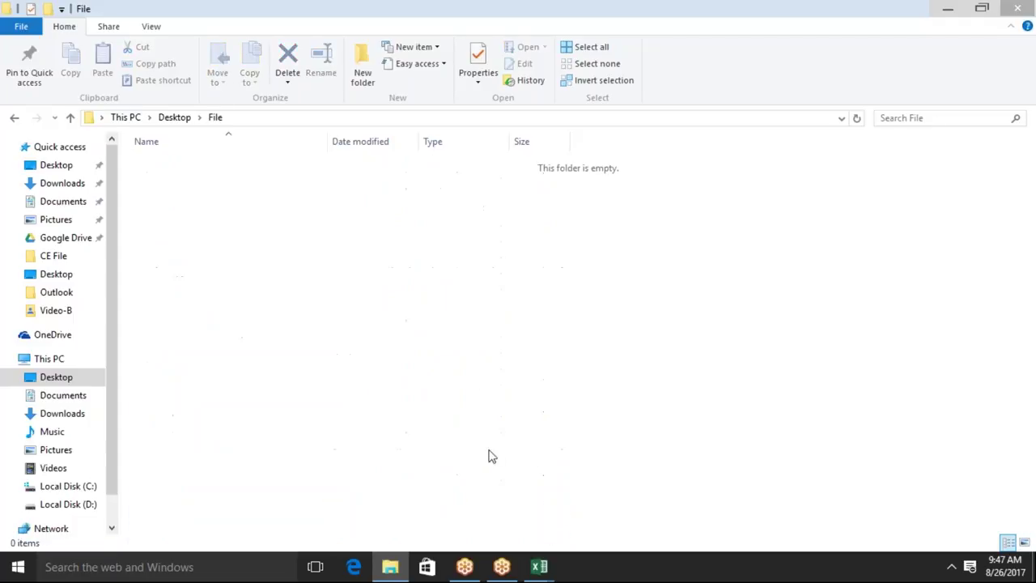
pyautogui.moveTo(544, 569)
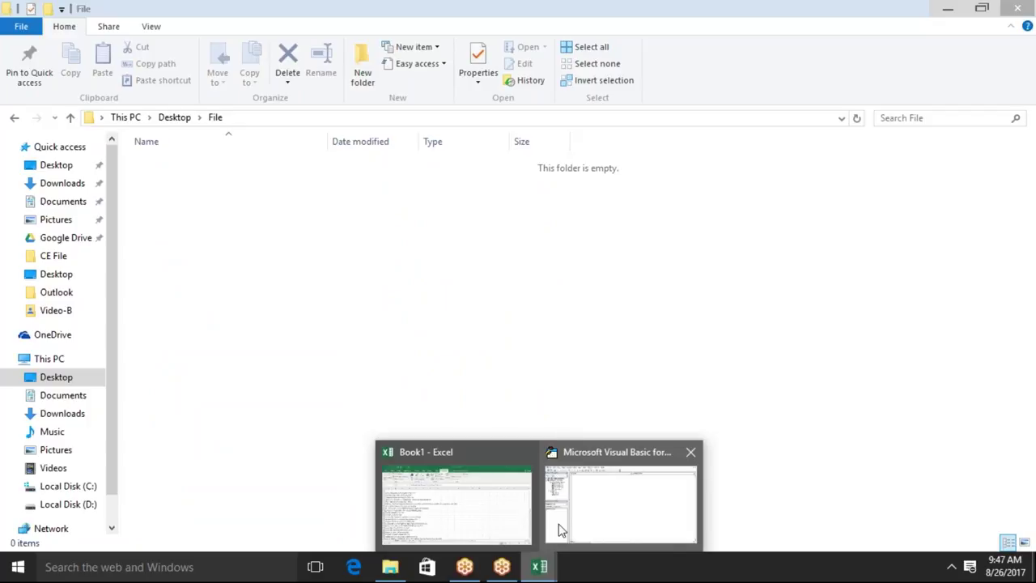
pyautogui.click(491, 513)
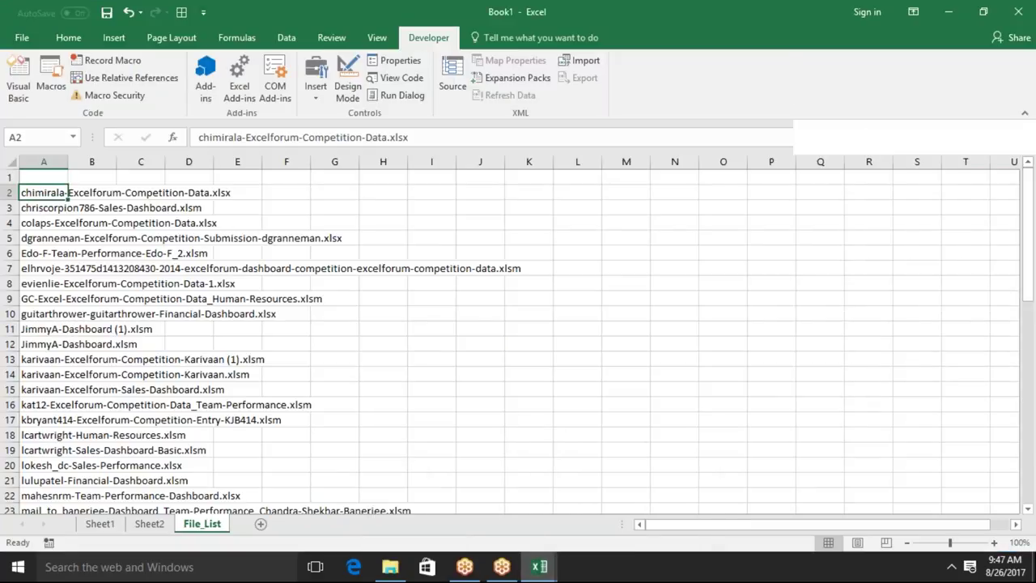
# In a new workbook, add the heading Name in A1 and months Jan through Jun across row 1.
pyautogui.hotkey('ctrl', 'n')
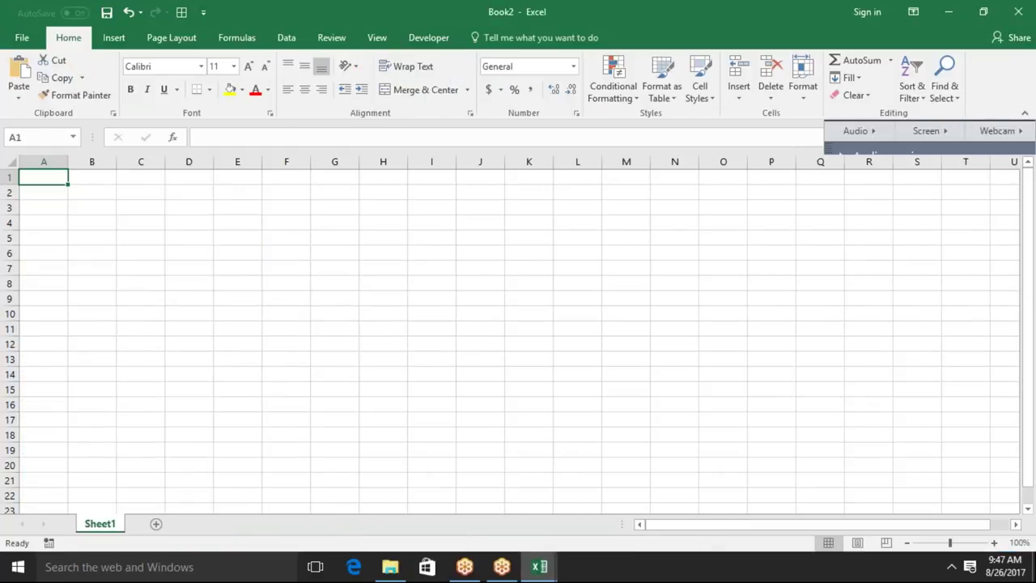
pyautogui.write('Name')
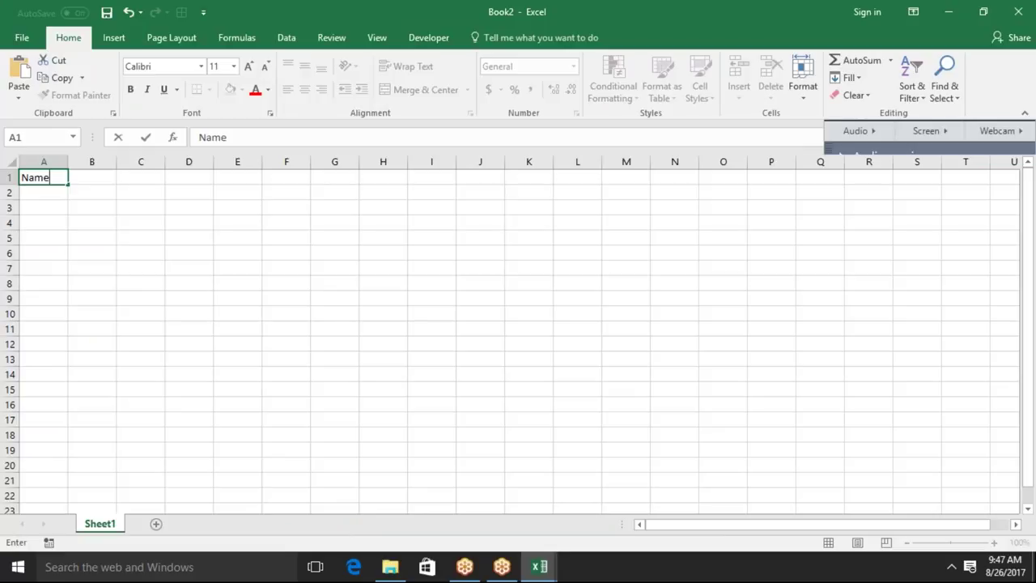
pyautogui.press('Tab')
pyautogui.write('Jan')
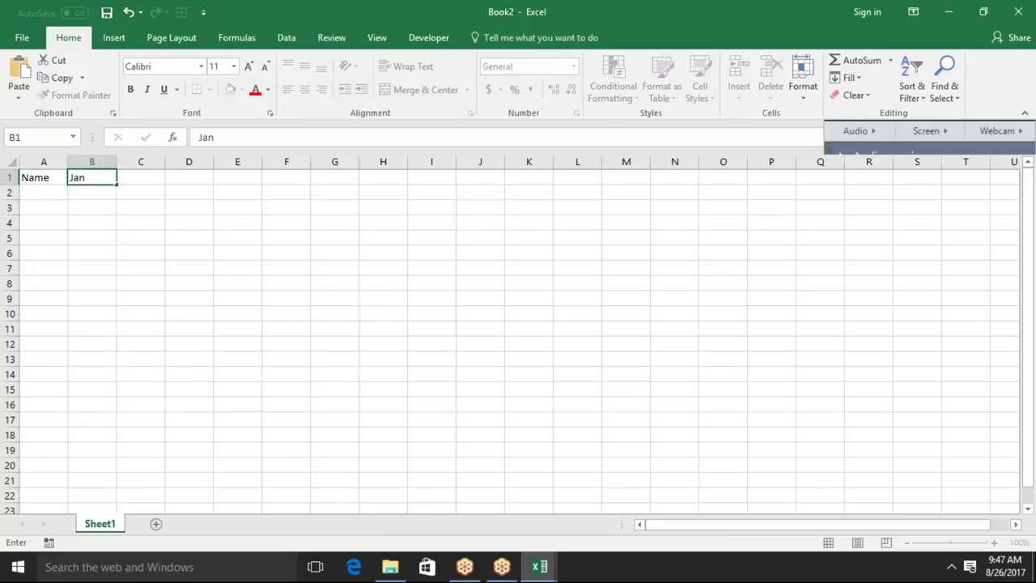
pyautogui.click(43, 177)
pyautogui.click(112, 180)
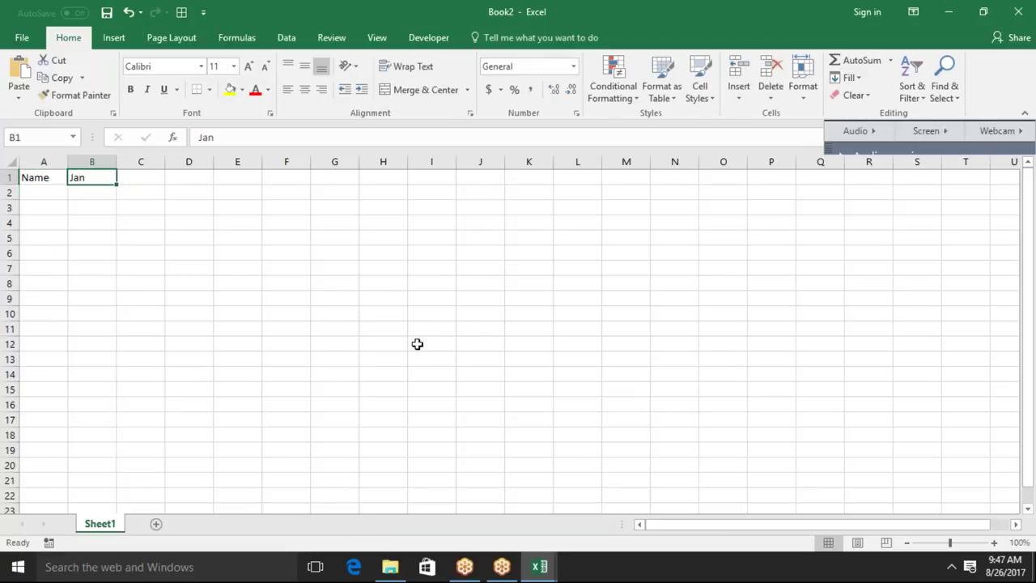
pyautogui.moveTo(134, 178); pyautogui.dragTo(192, 190)
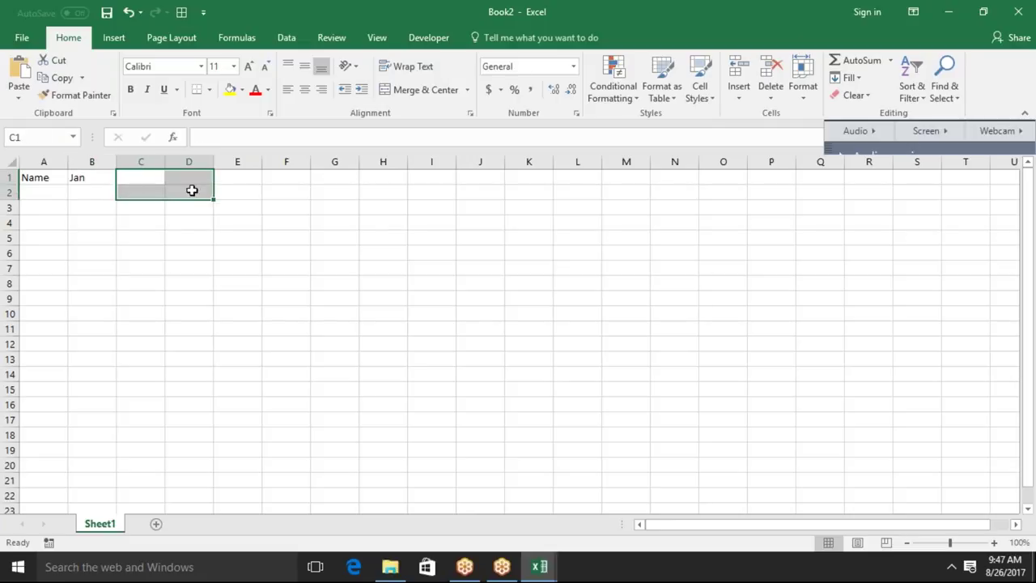
pyautogui.click(92, 181)
pyautogui.moveTo(117, 189); pyautogui.dragTo(344, 183)
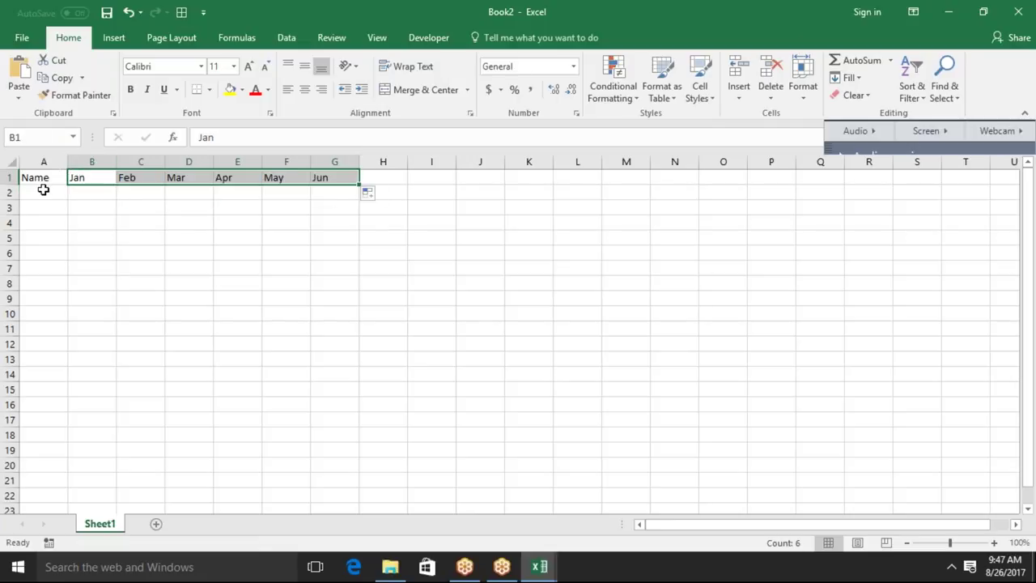
# Enter a sample name in A2 and fill names down through row 20.
pyautogui.click(43, 189)
pyautogui.write('Puja')
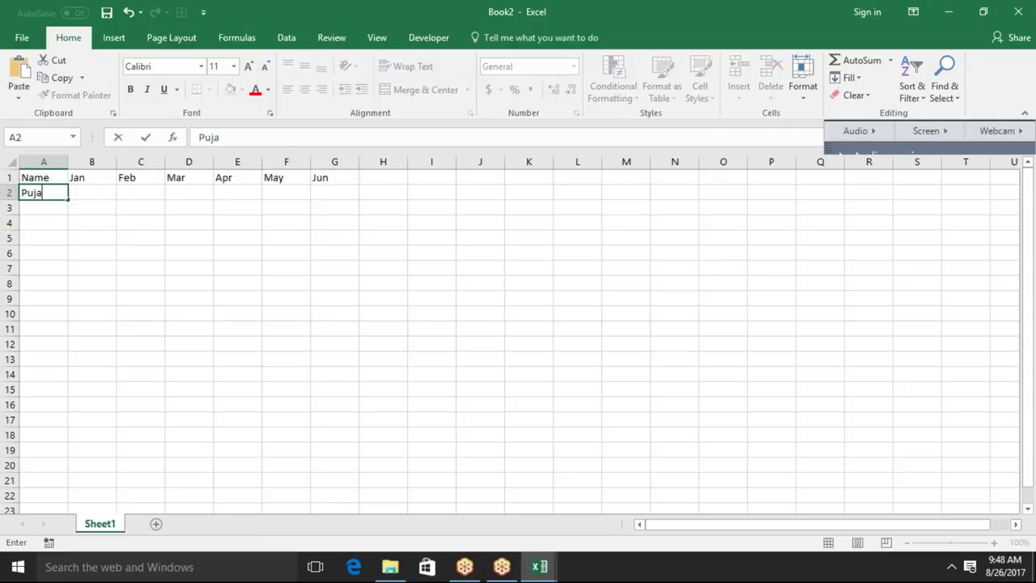
pyautogui.press('Return')
pyautogui.click(43, 191)
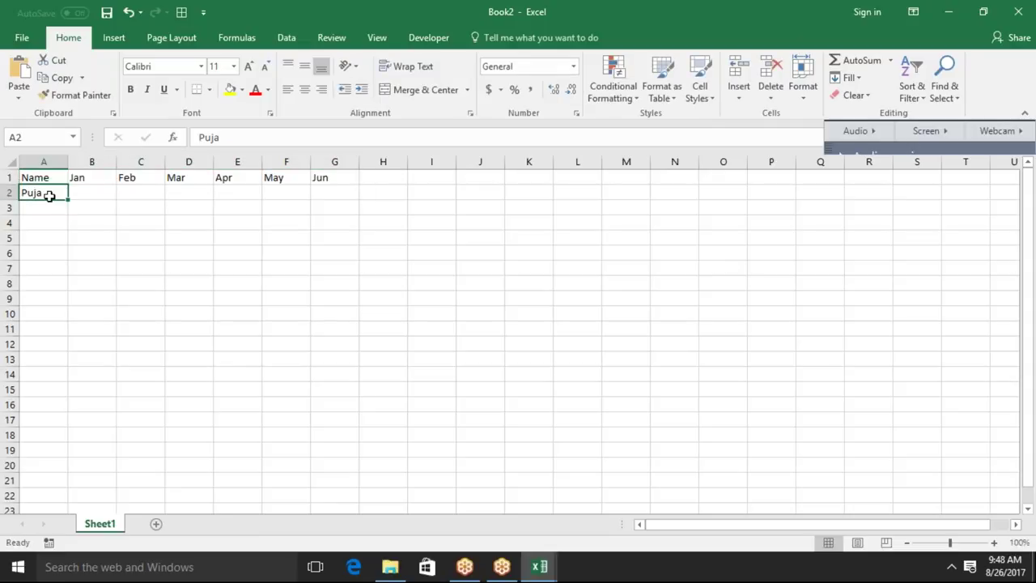
pyautogui.moveTo(66, 201); pyautogui.dragTo(78, 469)
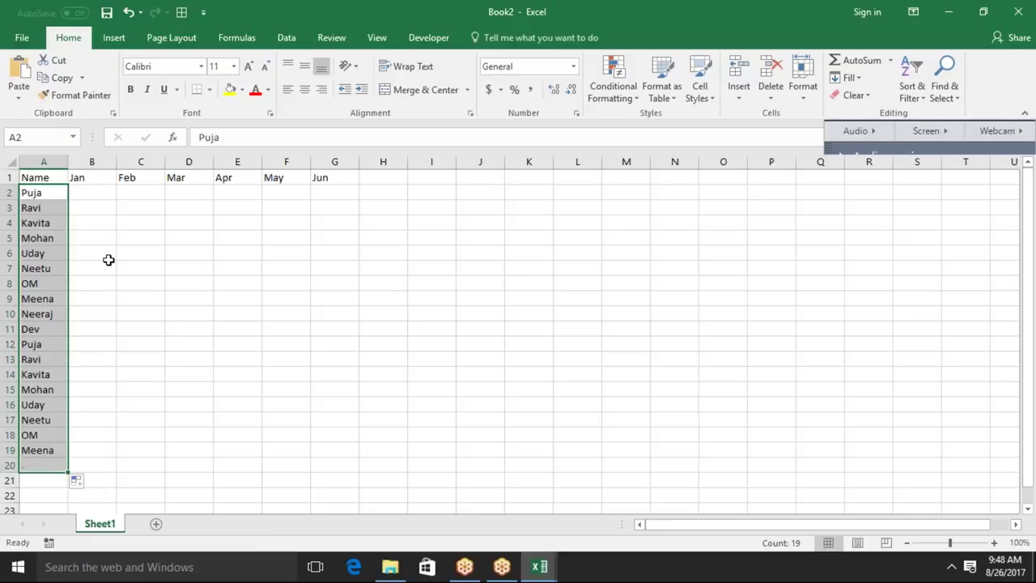
pyautogui.click(104, 200)
# Enter =RANDBETWEEN(10,90) in B2 and fill it across to Jun and down to row 20.
pyautogui.write('=r')
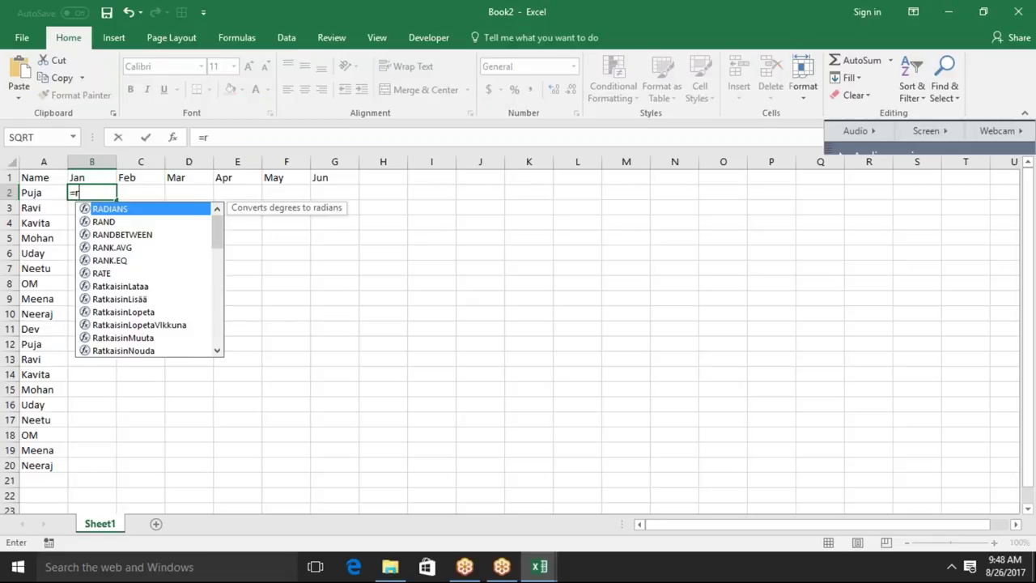
pyautogui.write('a')
pyautogui.press('Down')
pyautogui.press('Down')
pyautogui.press('Tab')
pyautogui.press('Up')
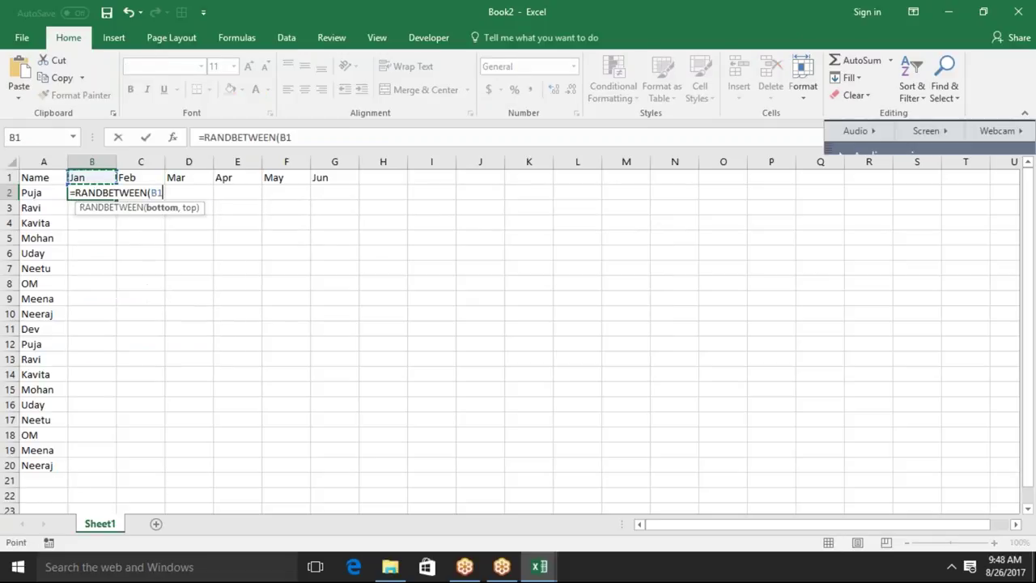
pyautogui.press('BackSpace')
pyautogui.press('BackSpace')
pyautogui.write('10,90')
pyautogui.hotkey('ctrl', 'Return')
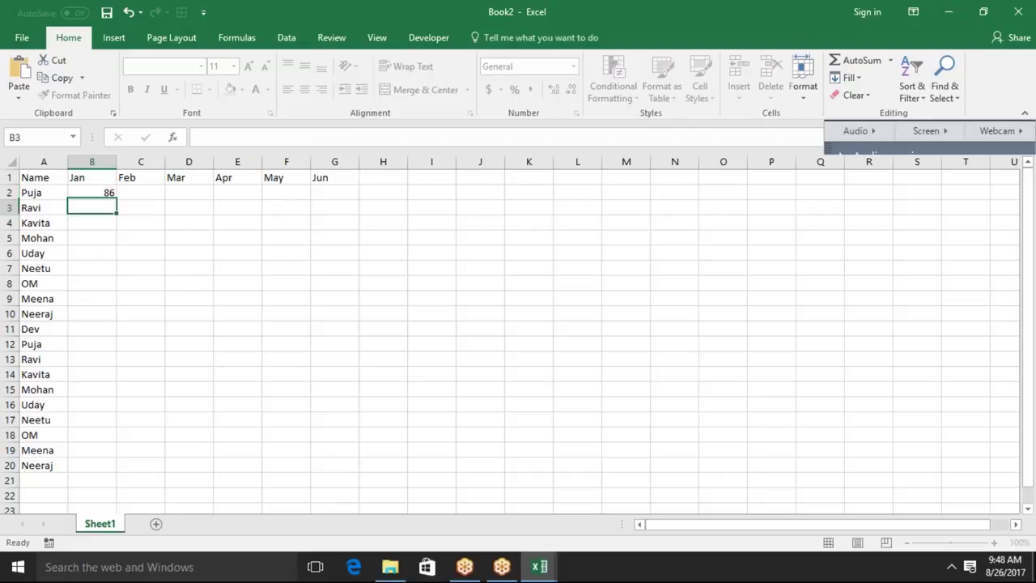
pyautogui.hotkey('shift', 'Right')
pyautogui.hotkey('shift', 'Right')
pyautogui.hotkey('shift', 'Right')
pyautogui.hotkey('shift', 'Right')
pyautogui.hotkey('shift', 'Right')
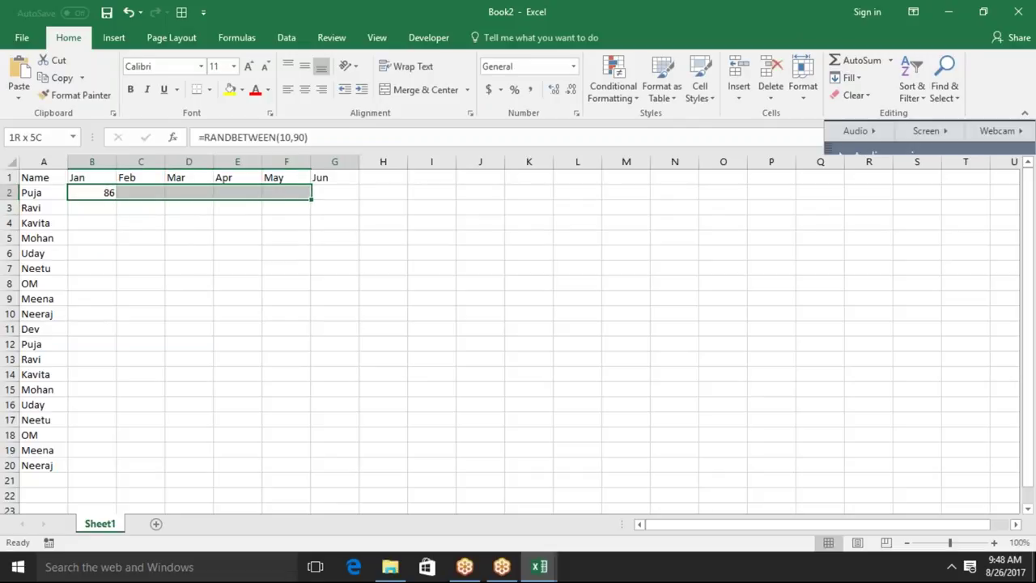
pyautogui.hotkey('ctrl', 'r')
pyautogui.hotkey('shift', 'Down')
pyautogui.hotkey('shift', 'Down')
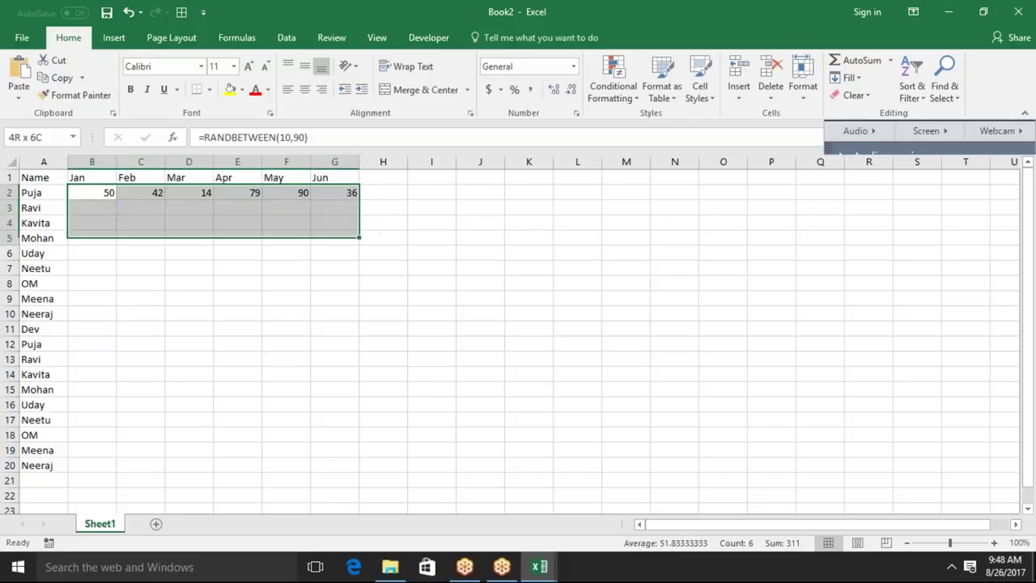
pyautogui.hotkey('shift', 'Down')
pyautogui.hotkey('shift', 'Down')
pyautogui.hotkey('shift', 'Down')
pyautogui.hotkey('shift', 'Down')
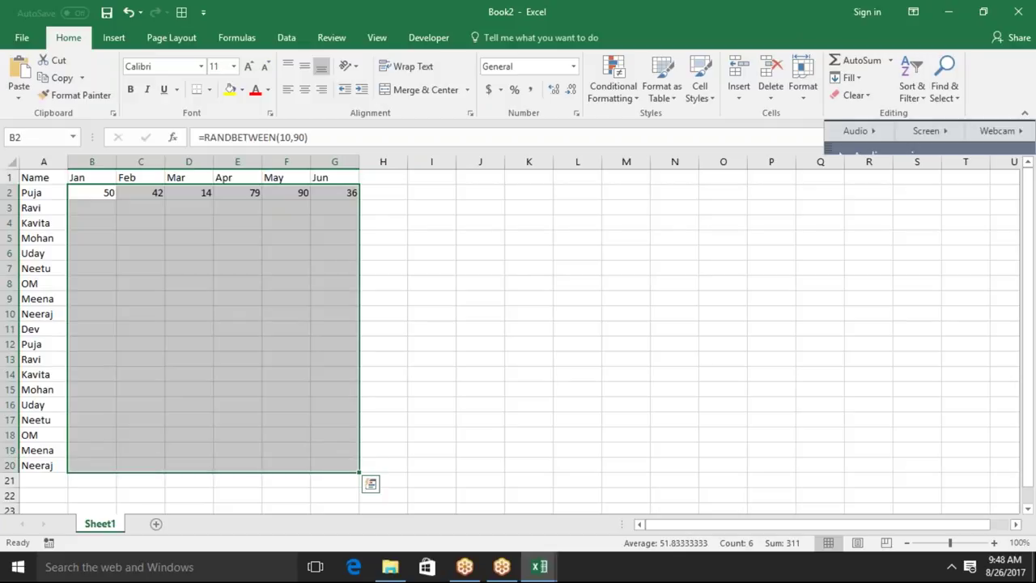
pyautogui.hotkey('ctrl', 'd')
# Select the whole table A1:G20 and copy it.
pyautogui.hotkey('ctrl', 'Home')
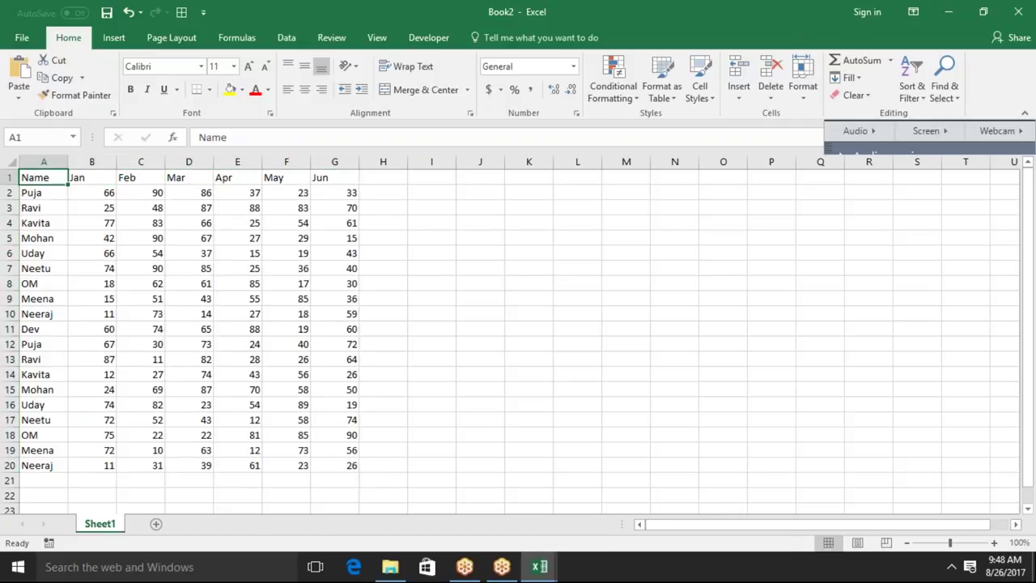
pyautogui.hotkey('ctrl', 'shift', 'Right')
pyautogui.hotkey('ctrl', 'shift', 'Down')
pyautogui.hotkey('ctrl', 'c')
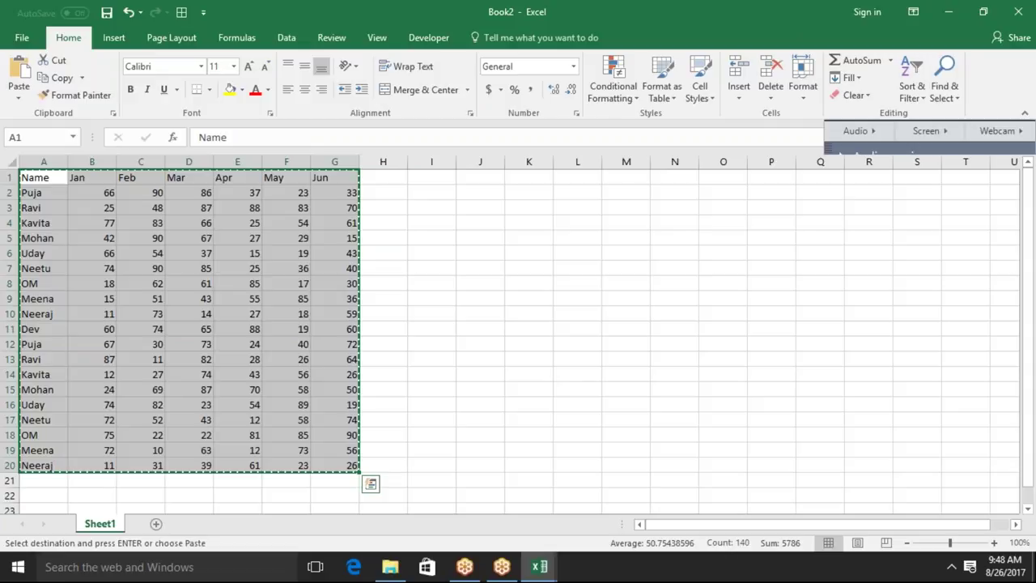
# Create new workbooks and paste the score table into Book3 through Book6.
pyautogui.hotkey('ctrl', 'n')
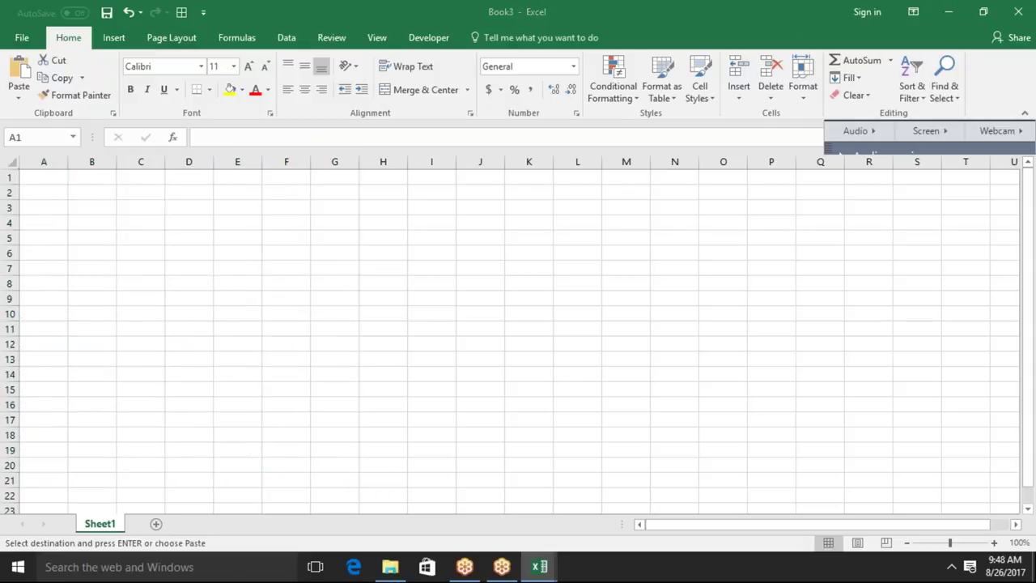
pyautogui.hotkey('ctrl', 'n')
pyautogui.hotkey('ctrl', 'w')
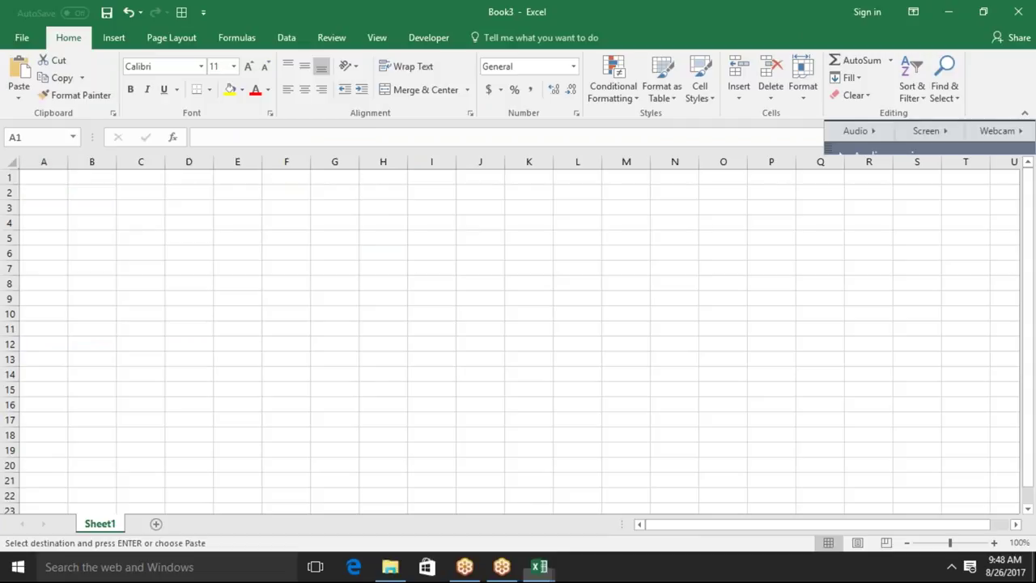
pyautogui.hotkey('alt', 'Tab')
pyautogui.hotkey('alt', 'Tab')
pyautogui.hotkey('alt', 'Tab')
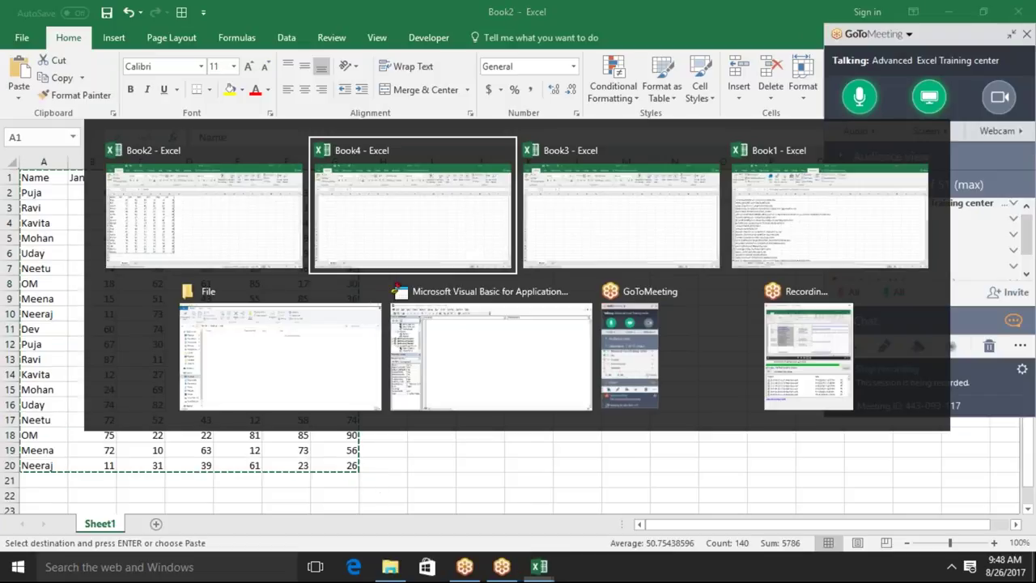
pyautogui.hotkey('ctrl', 'v')
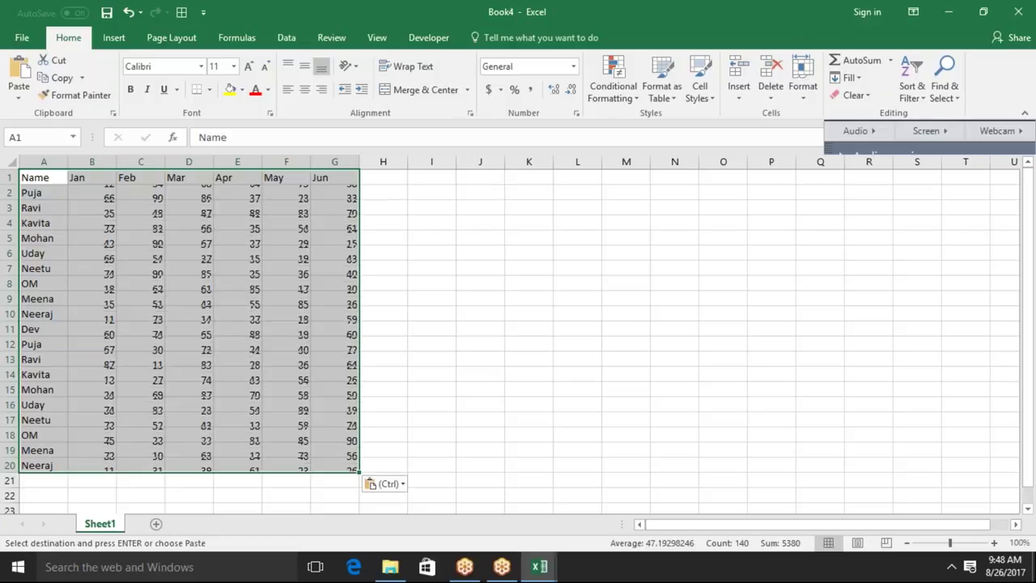
pyautogui.hotkey('alt', 'Tab')
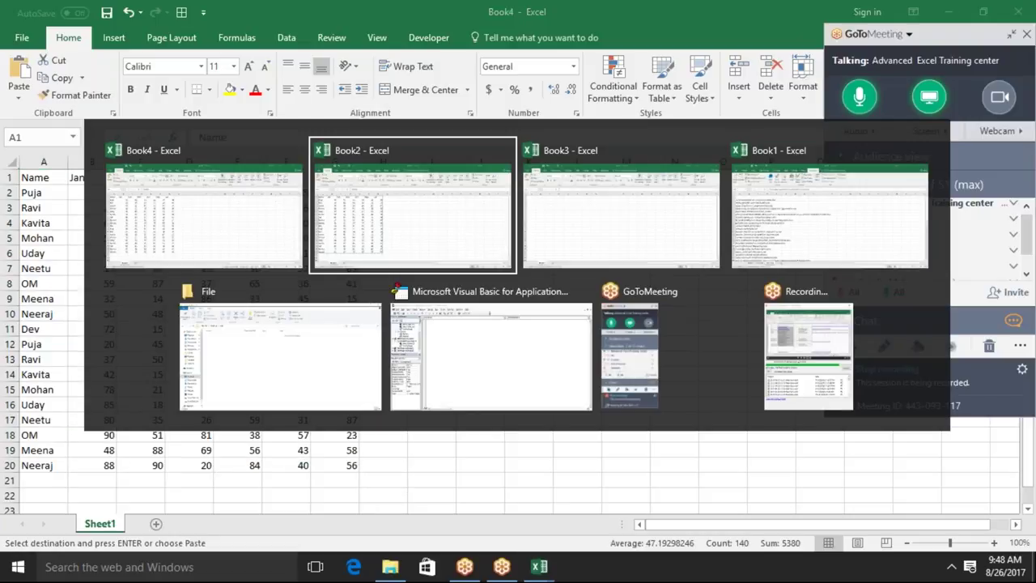
pyautogui.hotkey('alt', 'Tab')
pyautogui.hotkey('ctrl', 'v')
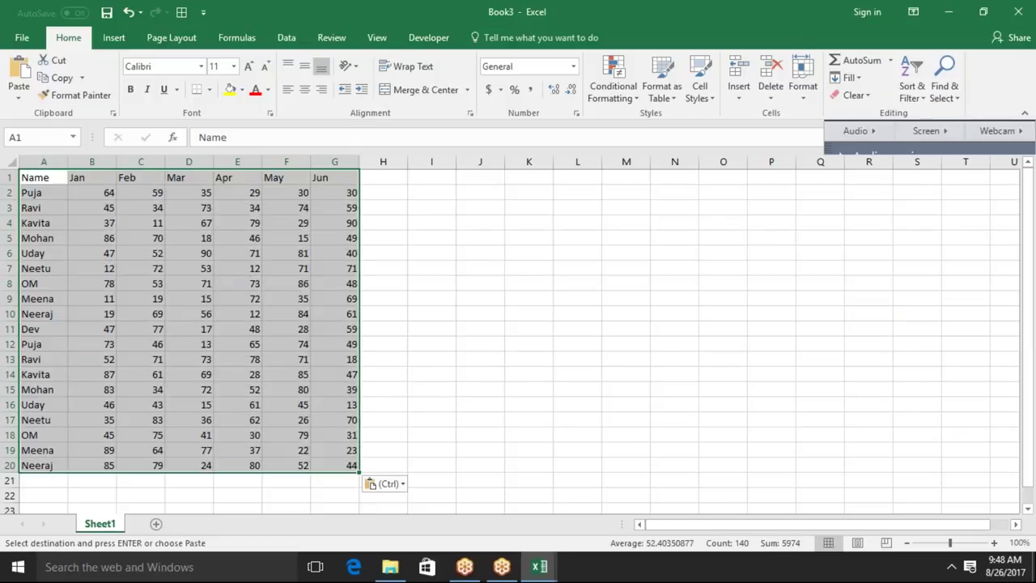
pyautogui.hotkey('alt', 'Tab')
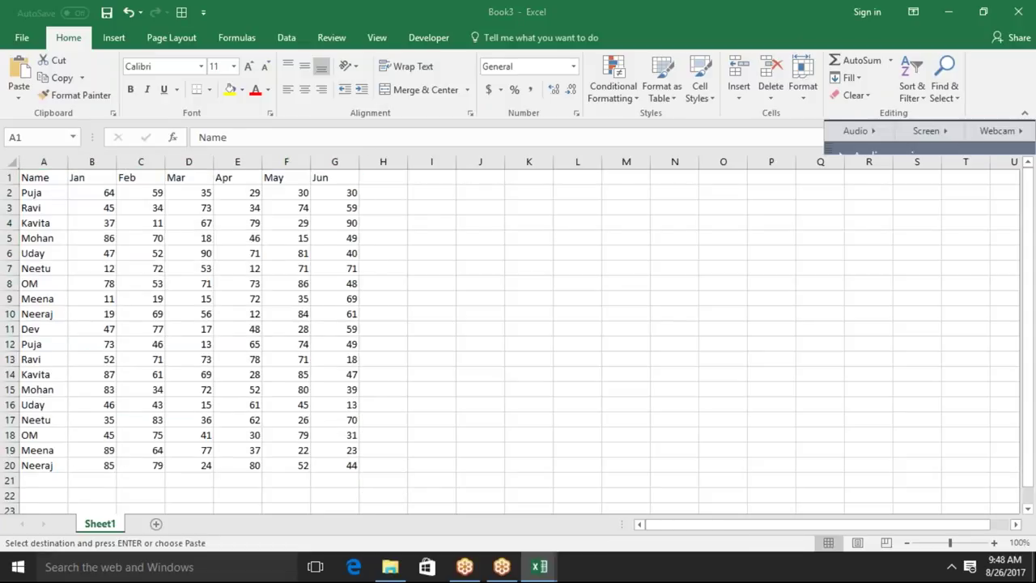
pyautogui.hotkey('alt', 'Tab')
pyautogui.hotkey('ctrl', 'v')
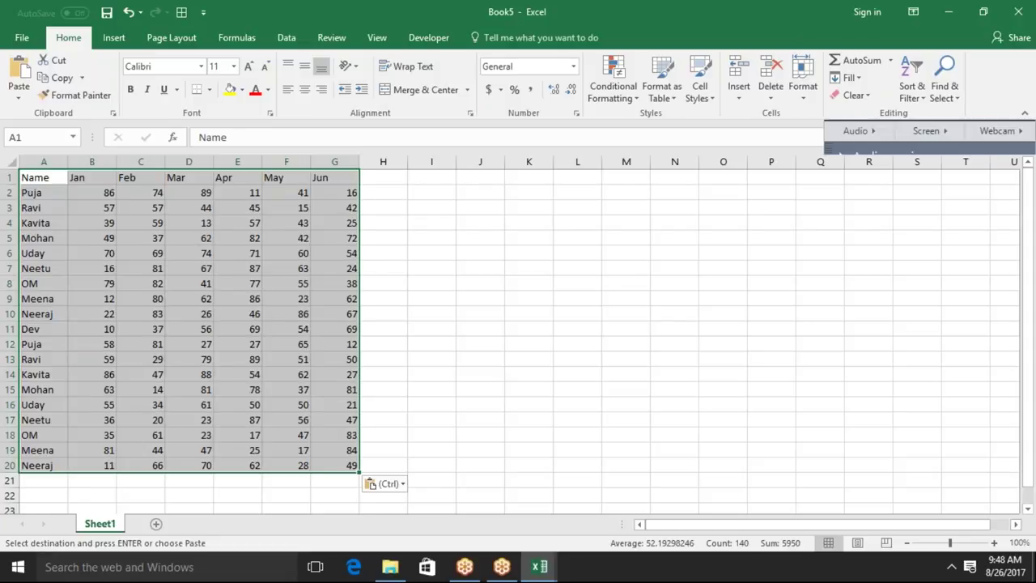
pyautogui.hotkey('alt', 'Tab')
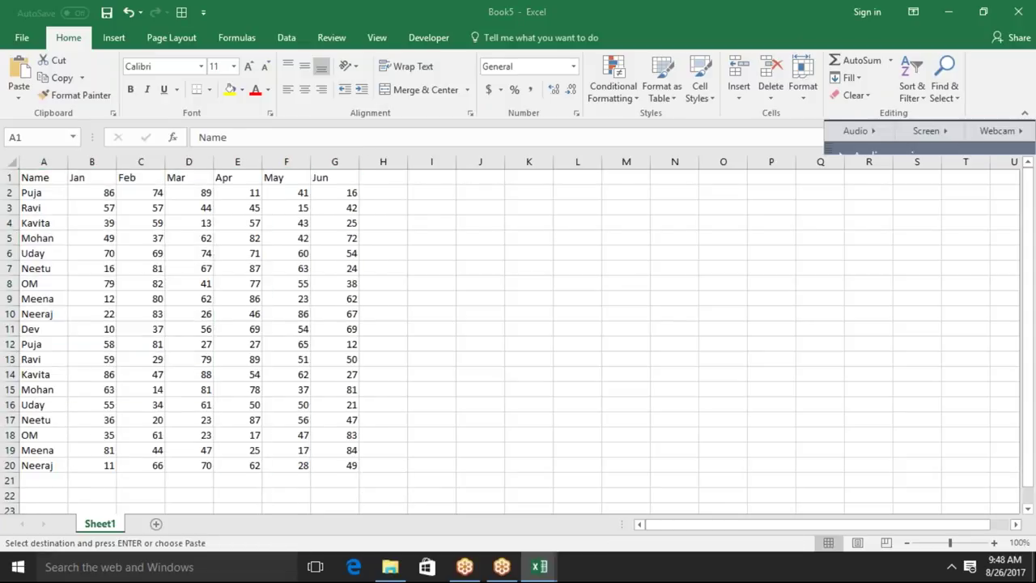
pyautogui.hotkey('alt', 'Tab')
pyautogui.hotkey('ctrl', 'v')
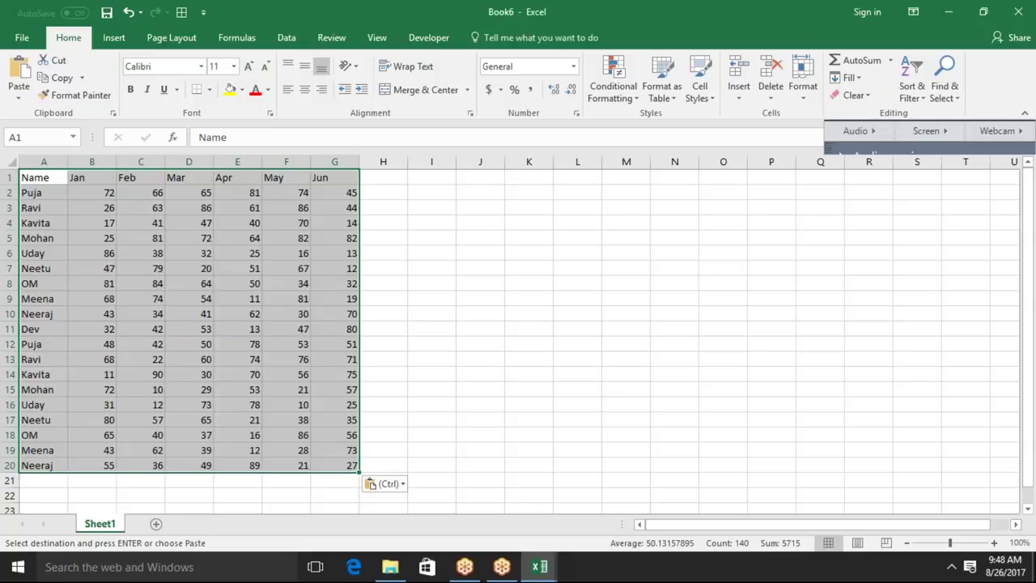
# Create Book7 through Book10, pasting the score table into each.
pyautogui.hotkey('ctrl', 'n')
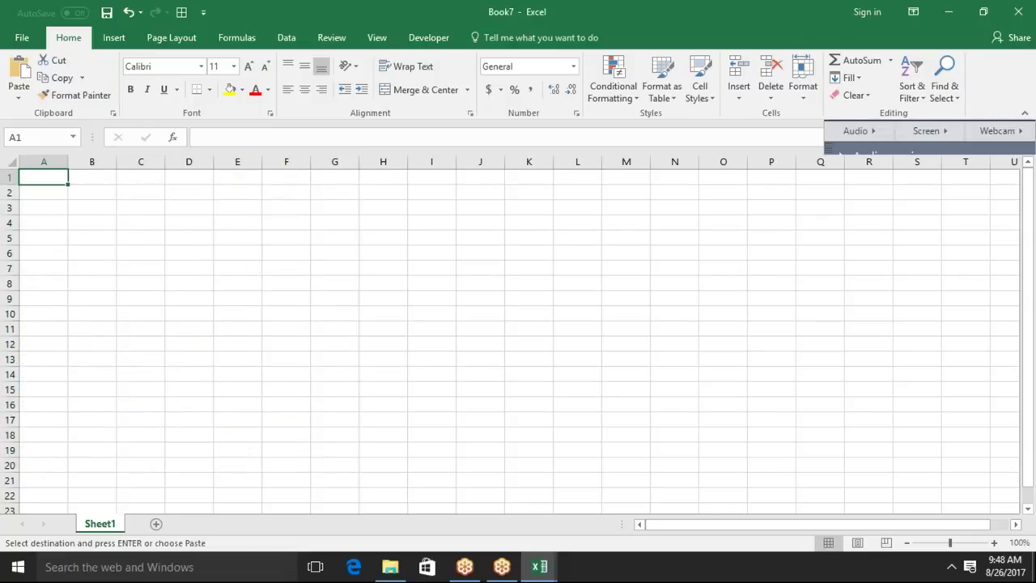
pyautogui.hotkey('ctrl', 'v')
pyautogui.hotkey('ctrl', 'n')
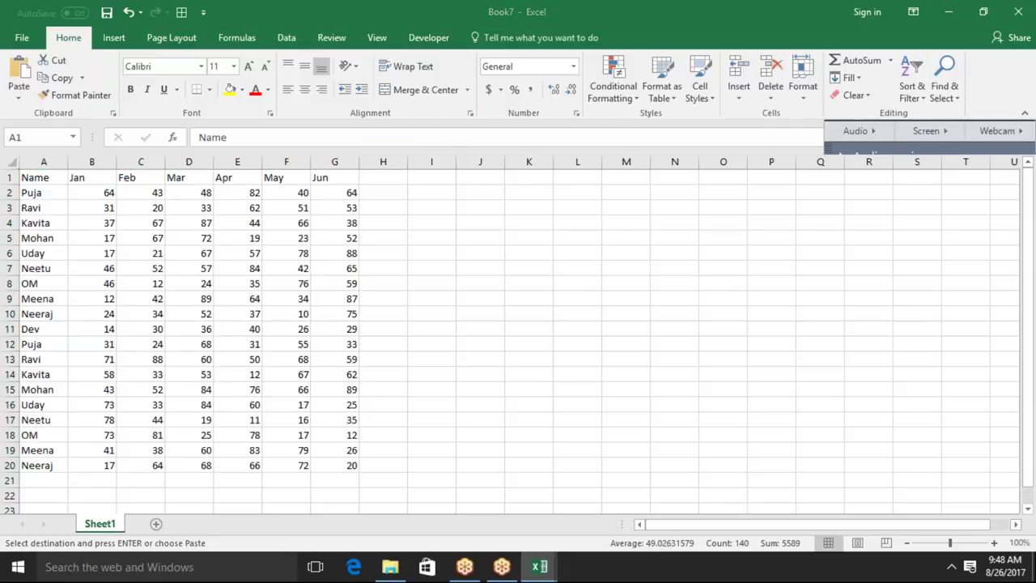
pyautogui.hotkey('ctrl', 'v')
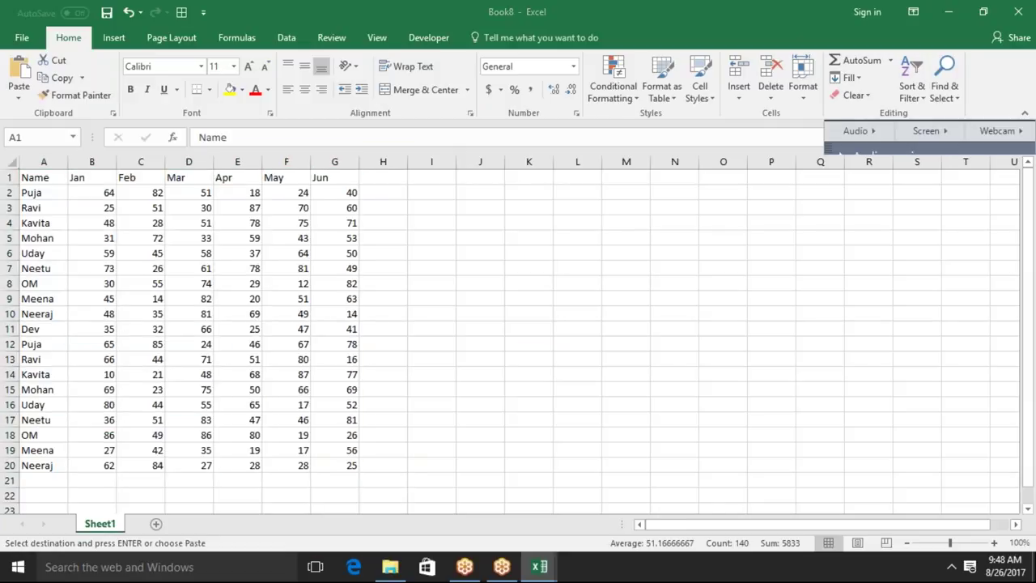
pyautogui.hotkey('ctrl', 'n')
pyautogui.hotkey('ctrl', 'v')
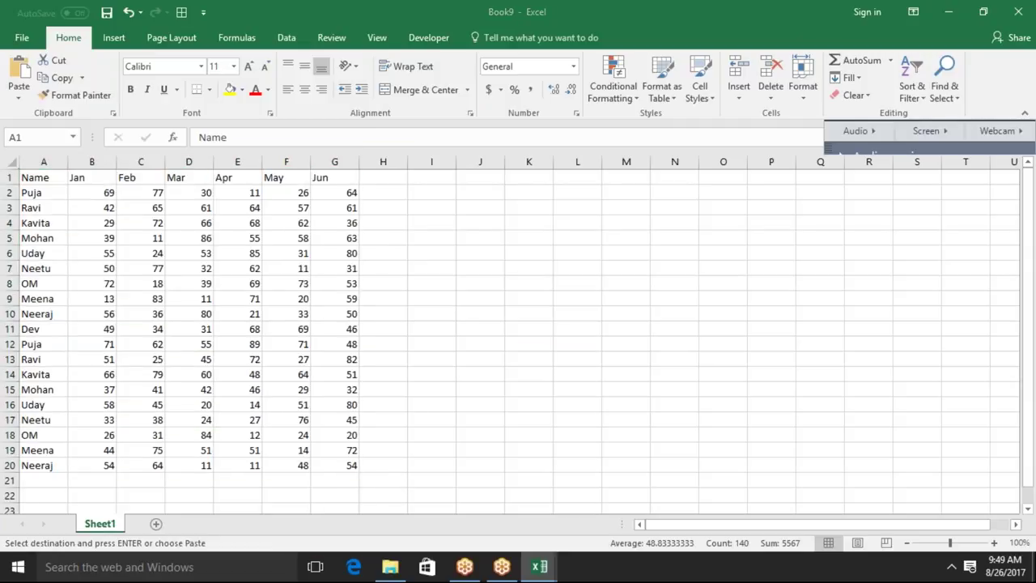
pyautogui.hotkey('ctrl', 'n')
pyautogui.hotkey('ctrl', 'v')
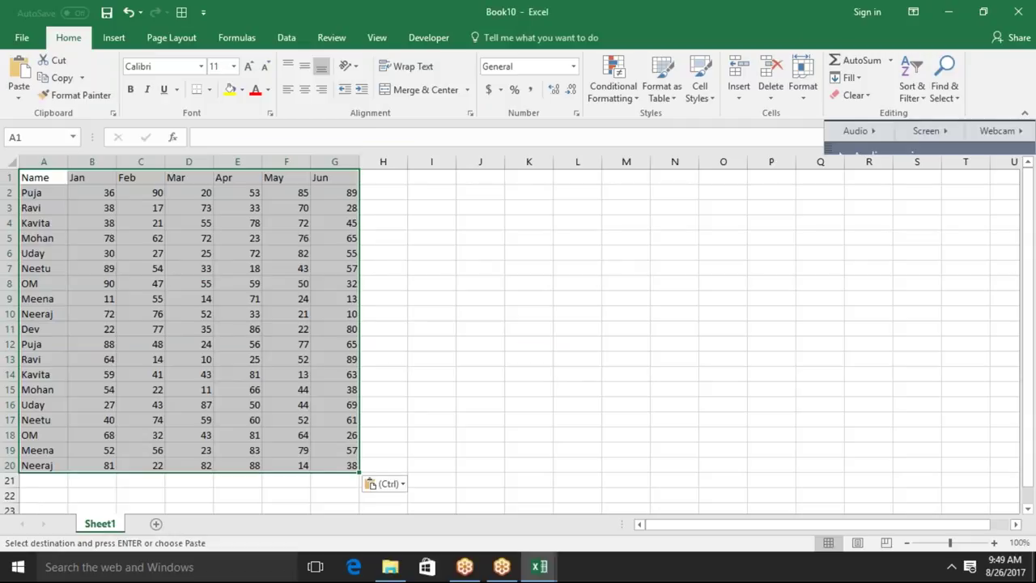
# Convert Book10's table to plain values with Paste Values.
pyautogui.hotkey('ctrl', 'c')
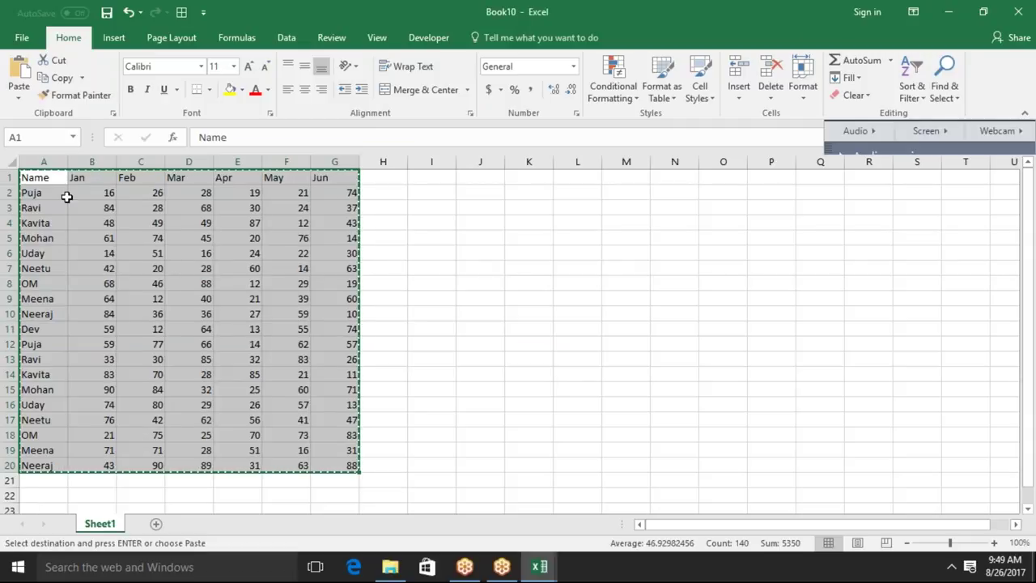
pyautogui.click(25, 100)
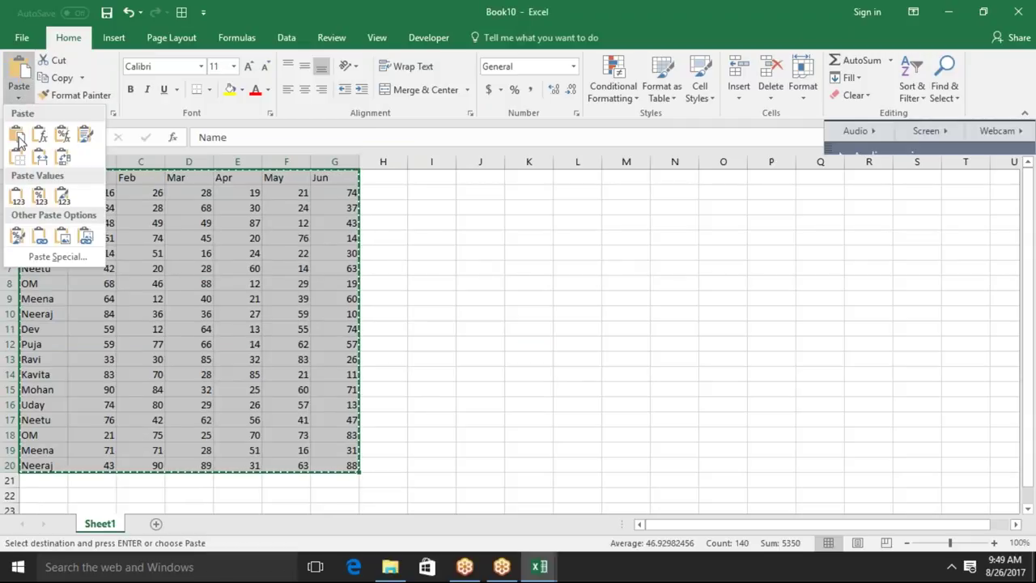
pyautogui.click(21, 201)
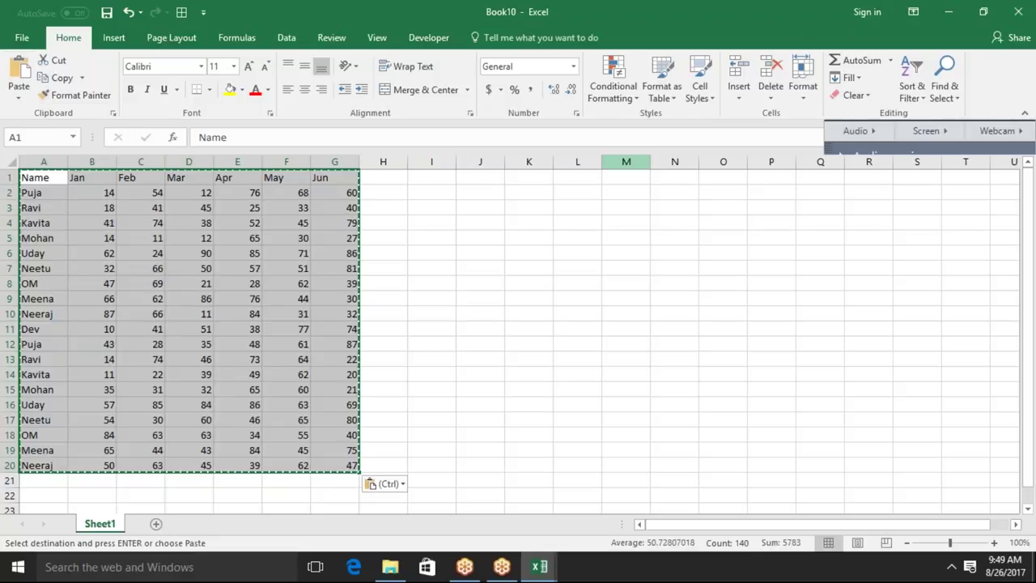
# Close Book10, saving it as a macro-enabled workbook in the Desktop's File folder.
pyautogui.click(1026, 13)
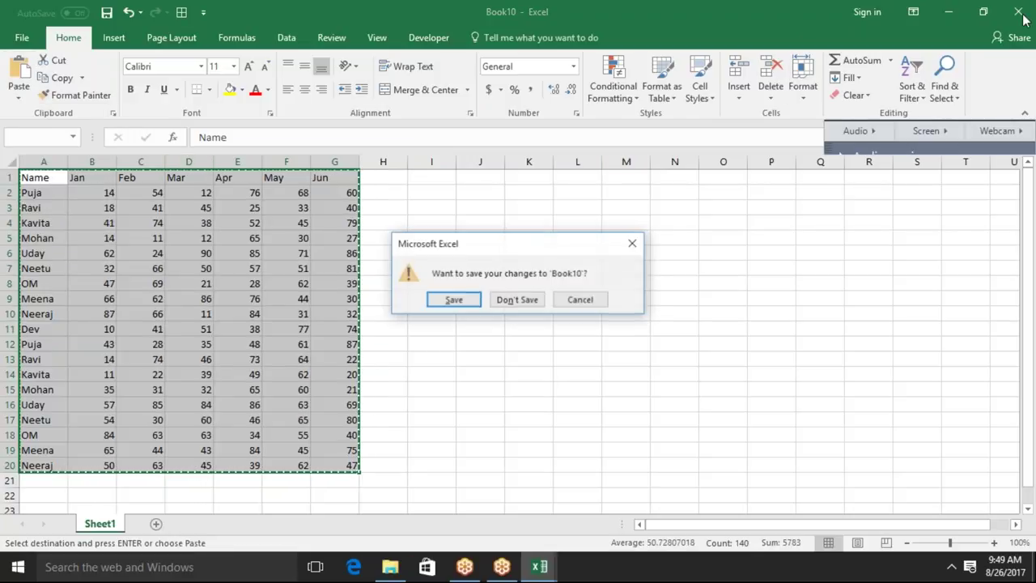
pyautogui.click(474, 300)
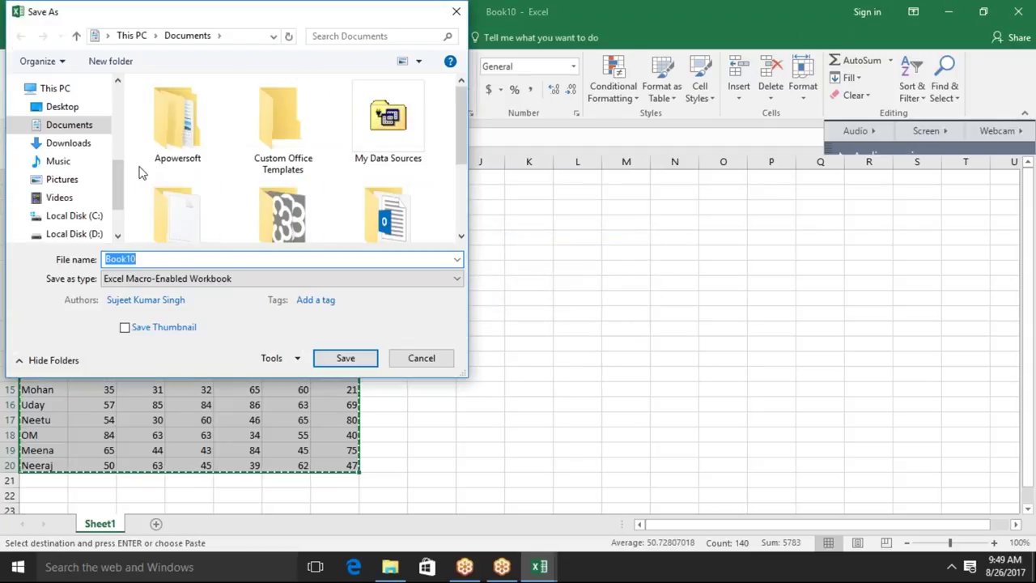
pyautogui.click(56, 109)
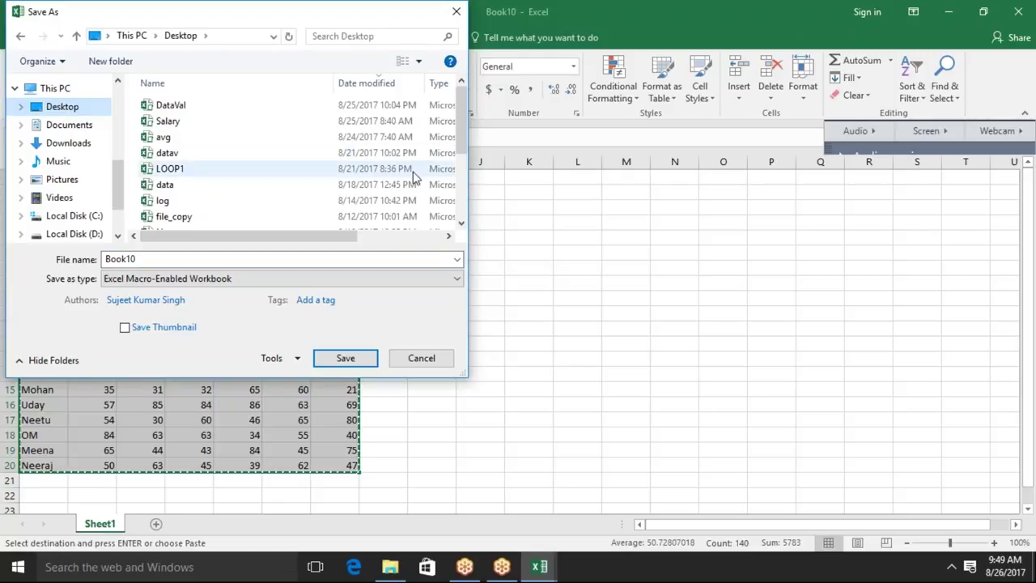
pyautogui.moveTo(459, 137); pyautogui.dragTo(465, 239)
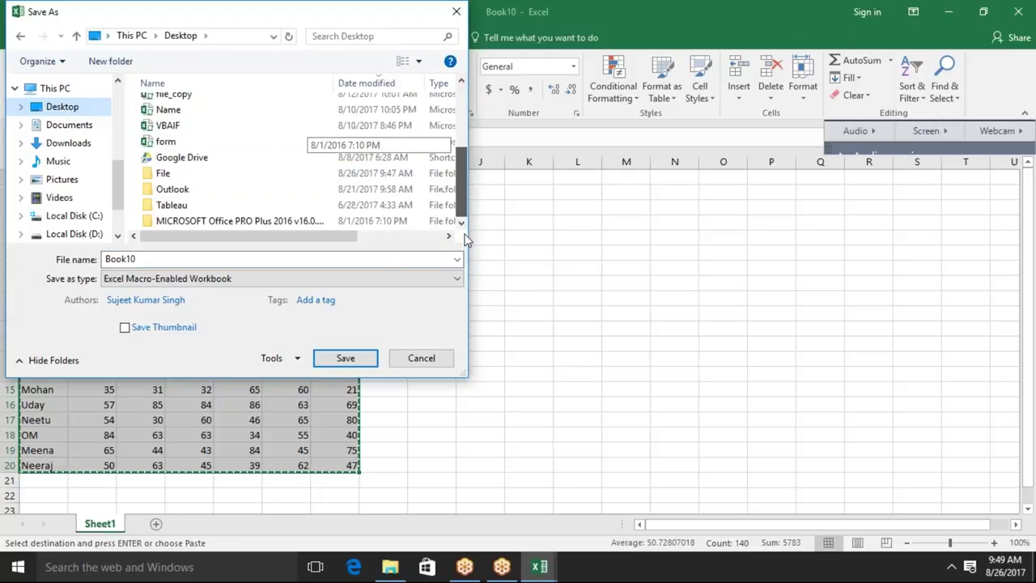
pyautogui.doubleClick(340, 175)
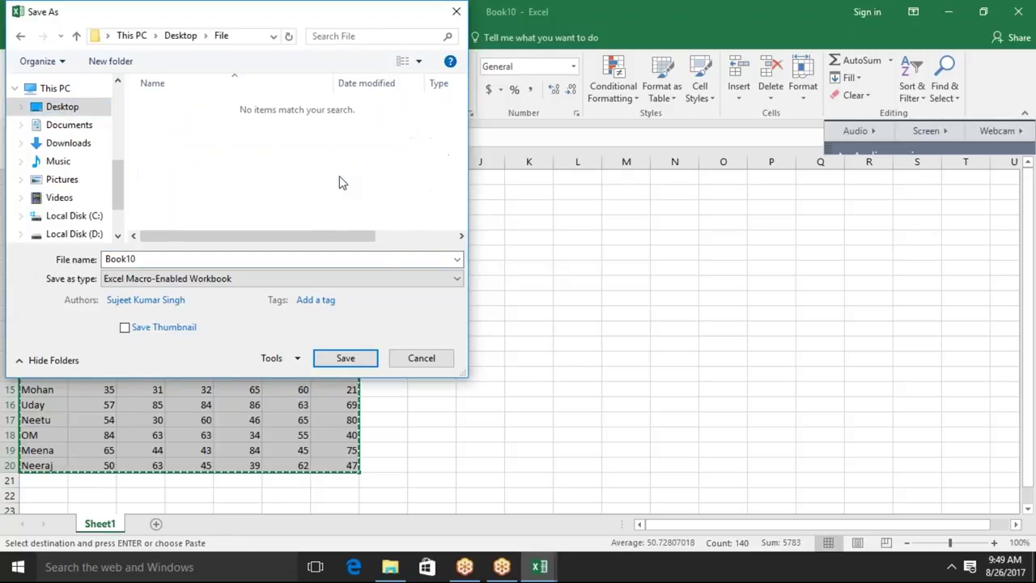
pyautogui.click(346, 357)
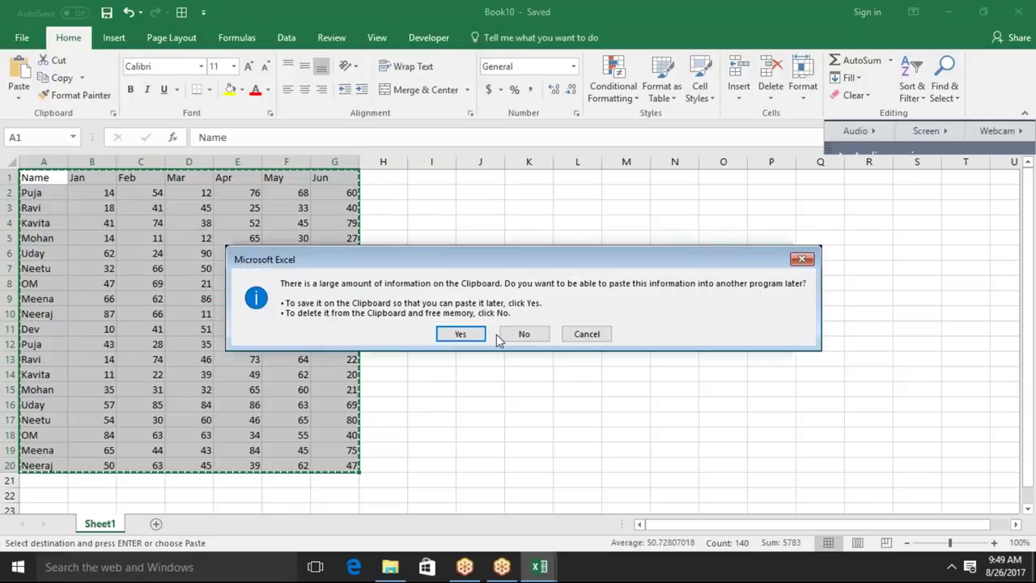
# Finish closing Book10, then convert Book9's table to plain values and save it into File.
pyautogui.click(481, 338)
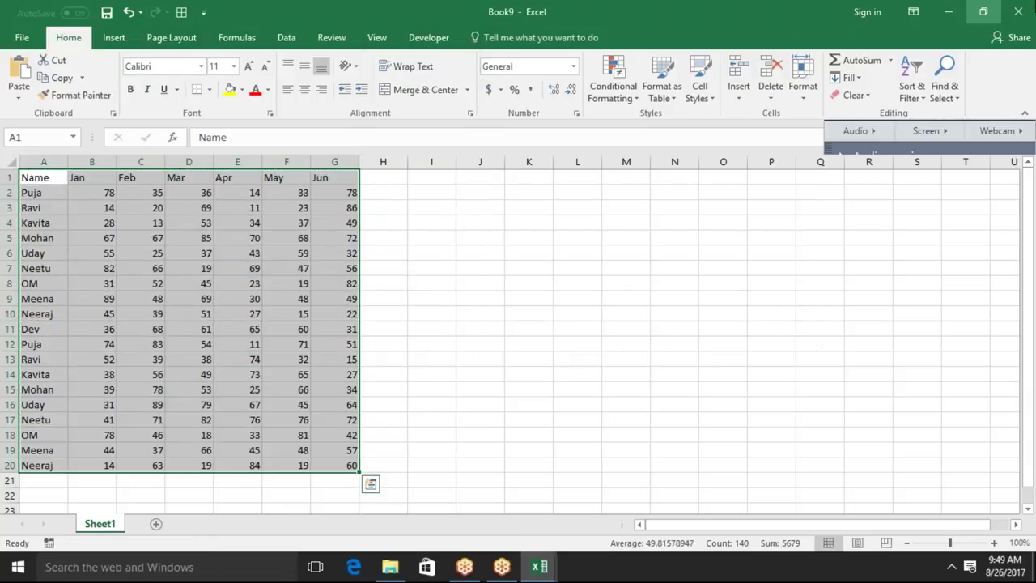
pyautogui.hotkey('ctrl', 'c')
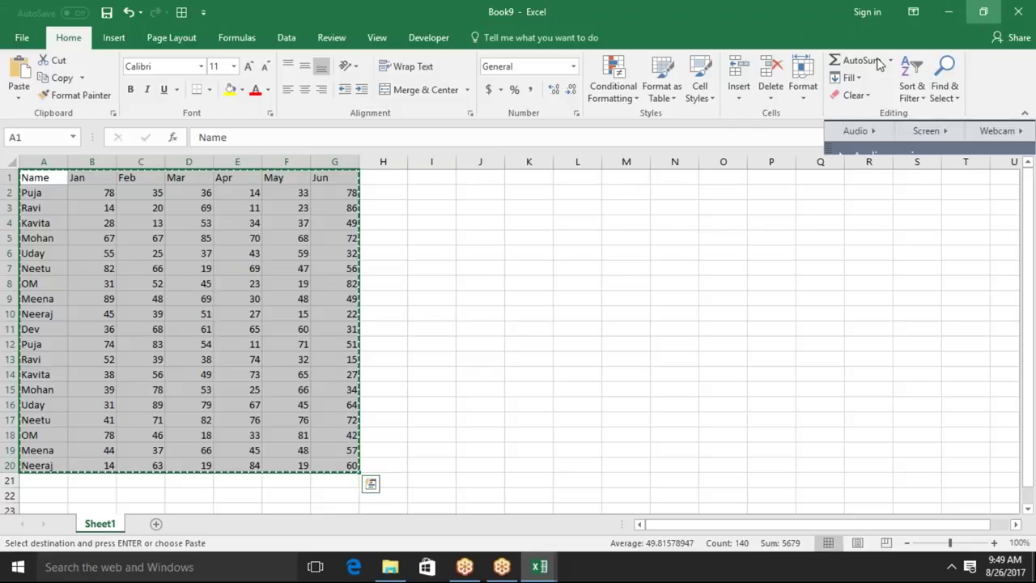
pyautogui.click(18, 96)
pyautogui.click(16, 197)
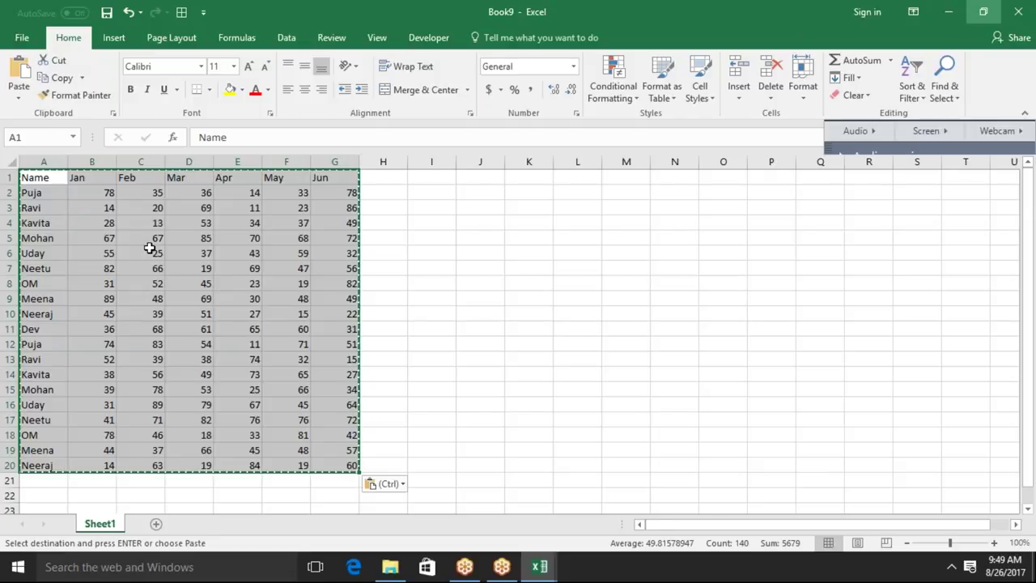
pyautogui.click(149, 248)
pyautogui.press('Escape')
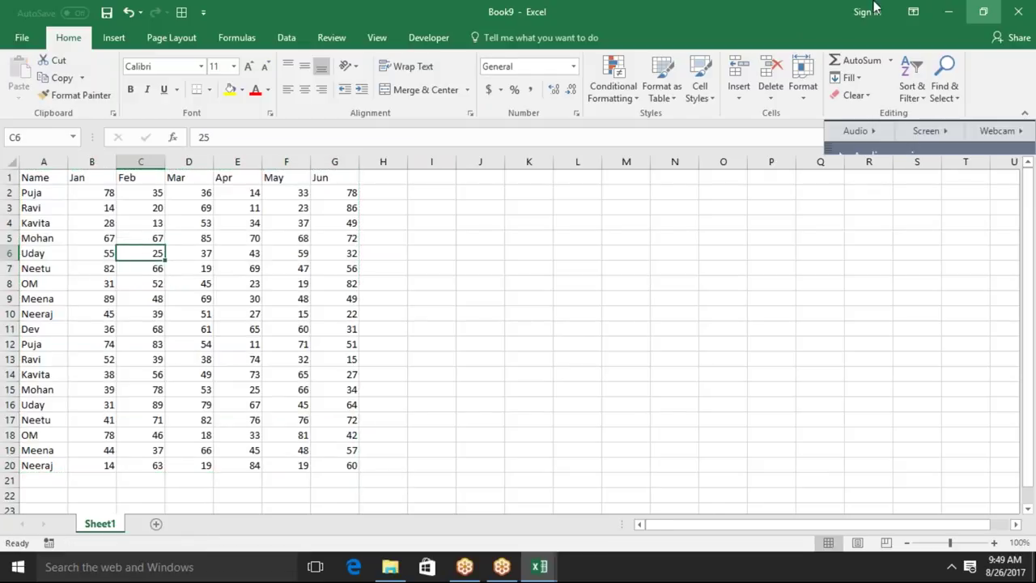
pyautogui.click(1020, 13)
pyautogui.press('Return')
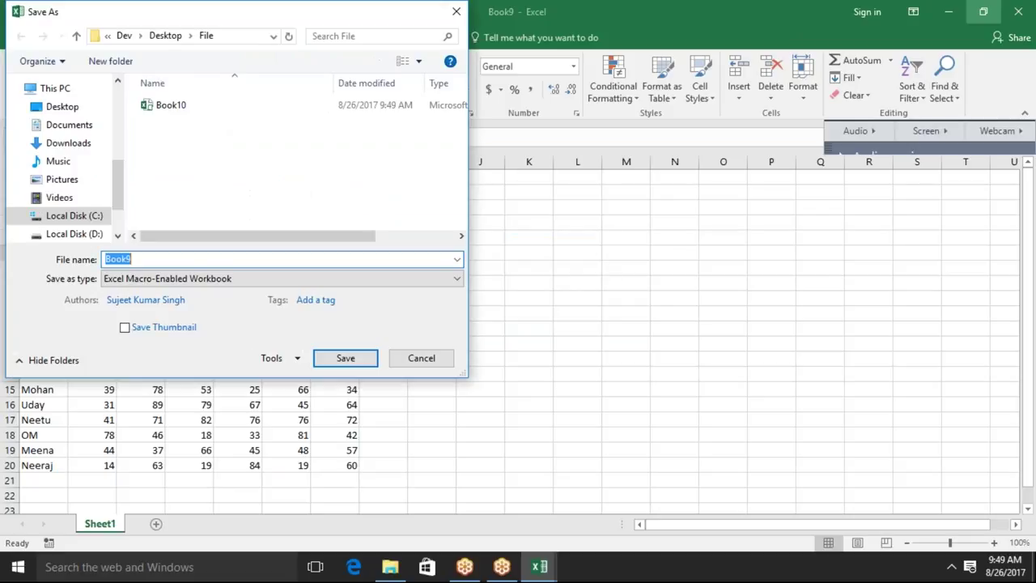
pyautogui.click(368, 362)
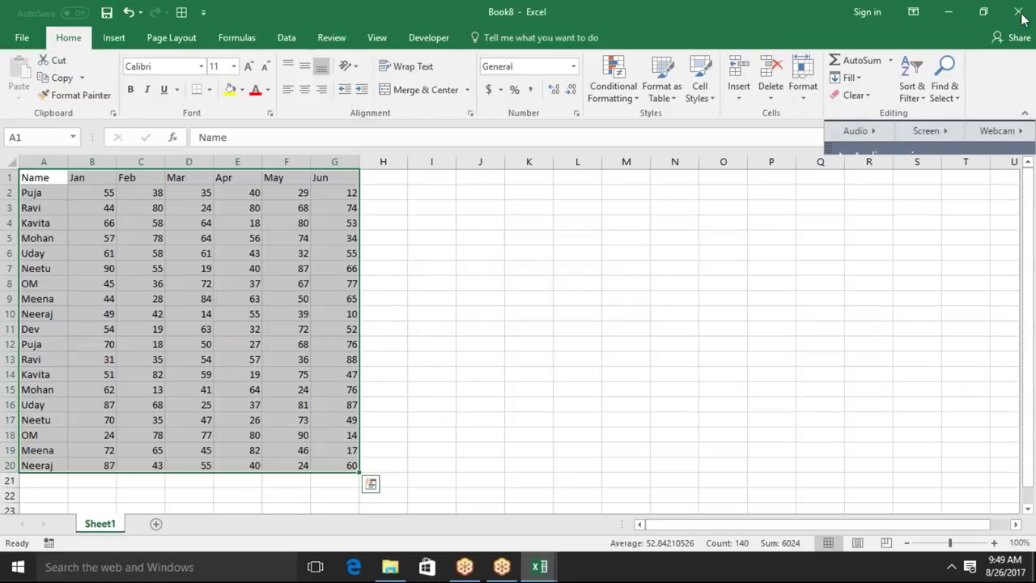
# Convert Book8's table to plain values, then save and close Book8.
pyautogui.click(1021, 14)
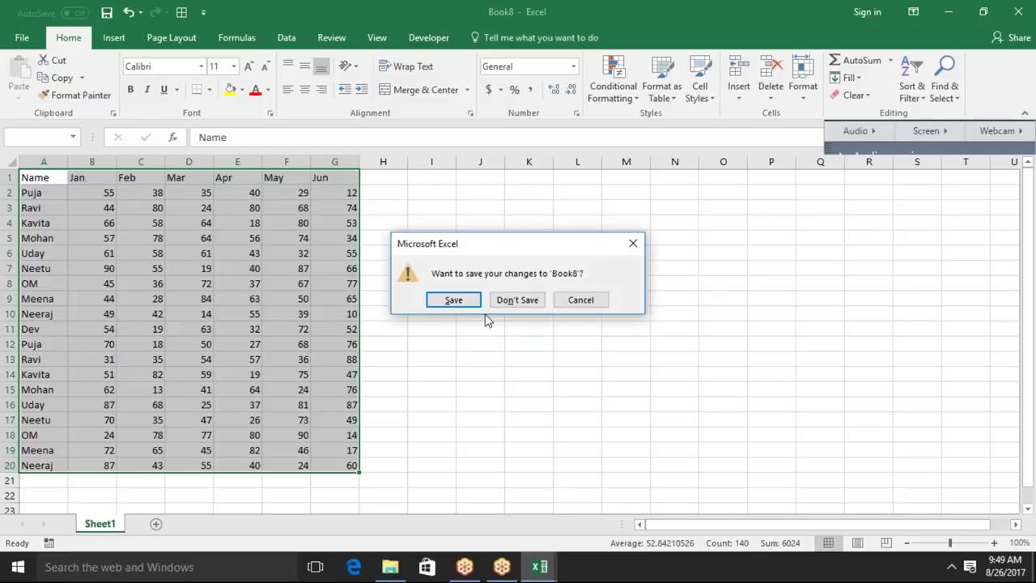
pyautogui.press('Escape')
pyautogui.hotkey('ctrl', 'c')
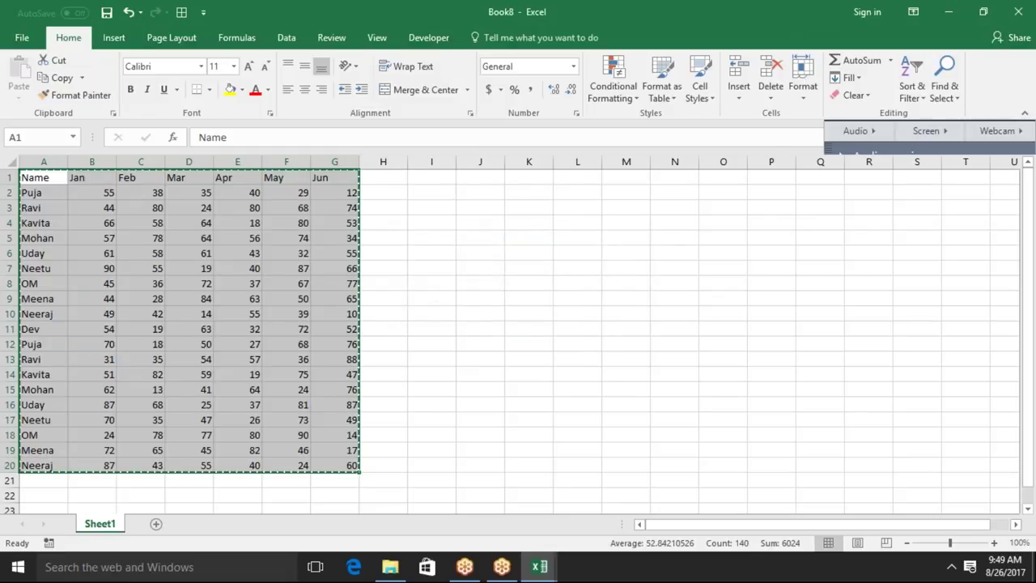
pyautogui.click(13, 99)
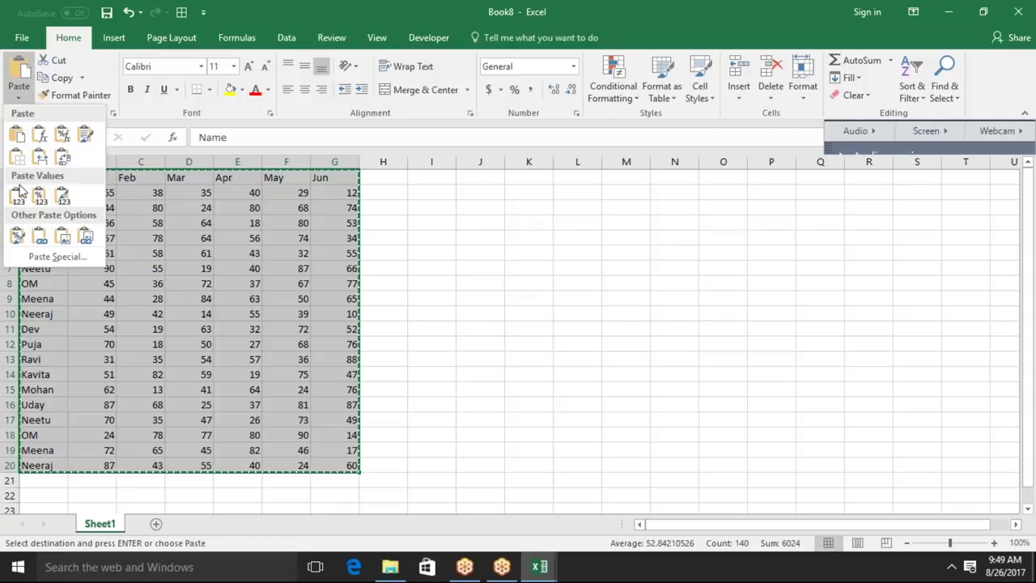
pyautogui.click(21, 194)
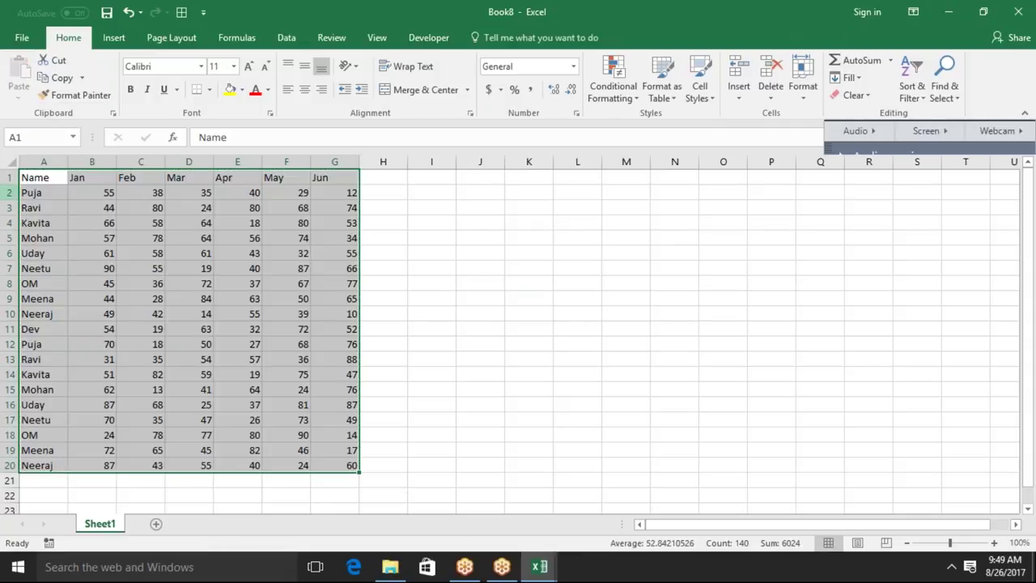
pyautogui.click(1015, 13)
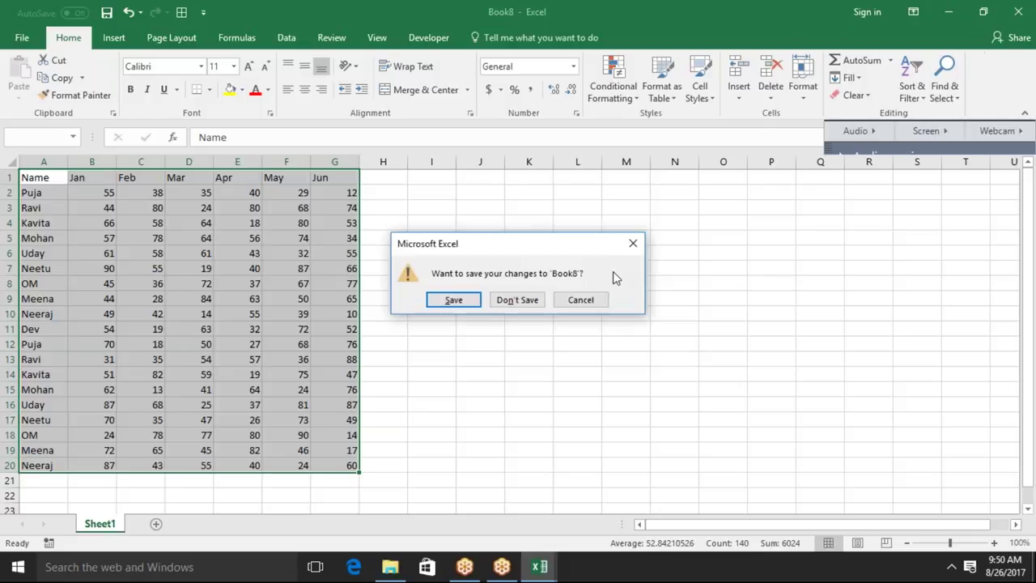
pyautogui.click(467, 303)
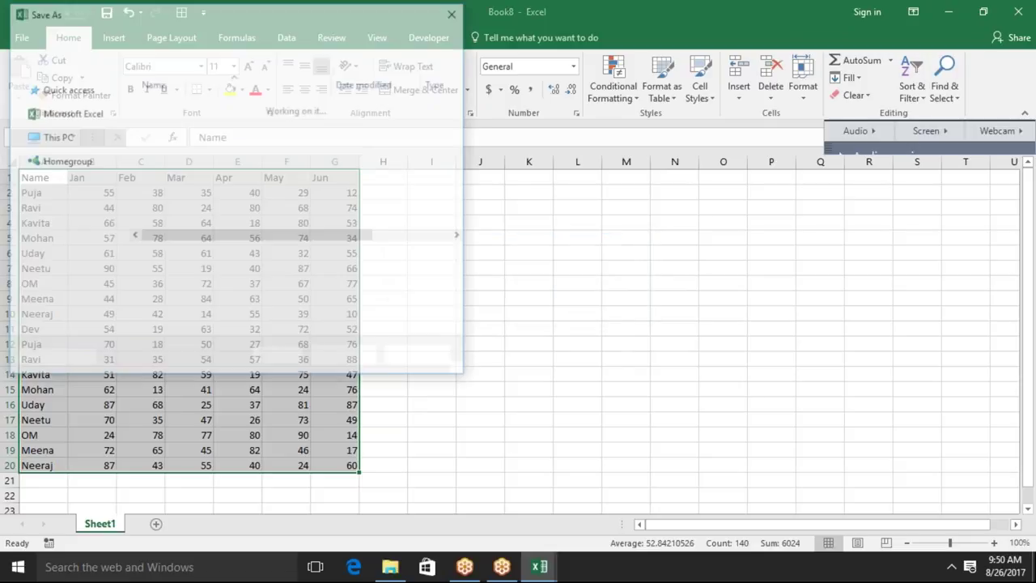
pyautogui.click(339, 358)
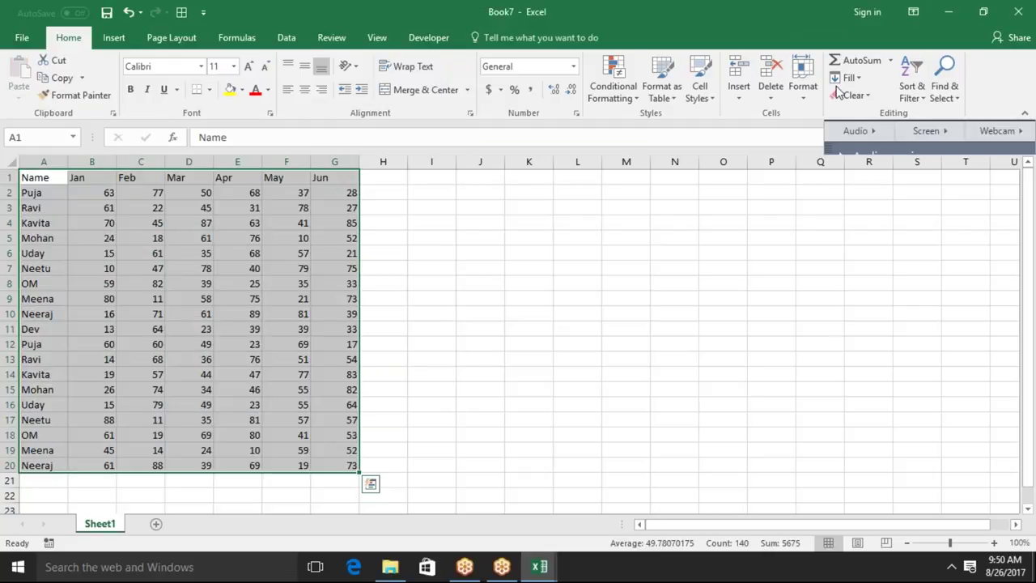
# Paste Book7's table back as plain values, then save and close it, keeping the clipboard.
pyautogui.hotkey('ctrl', 'c')
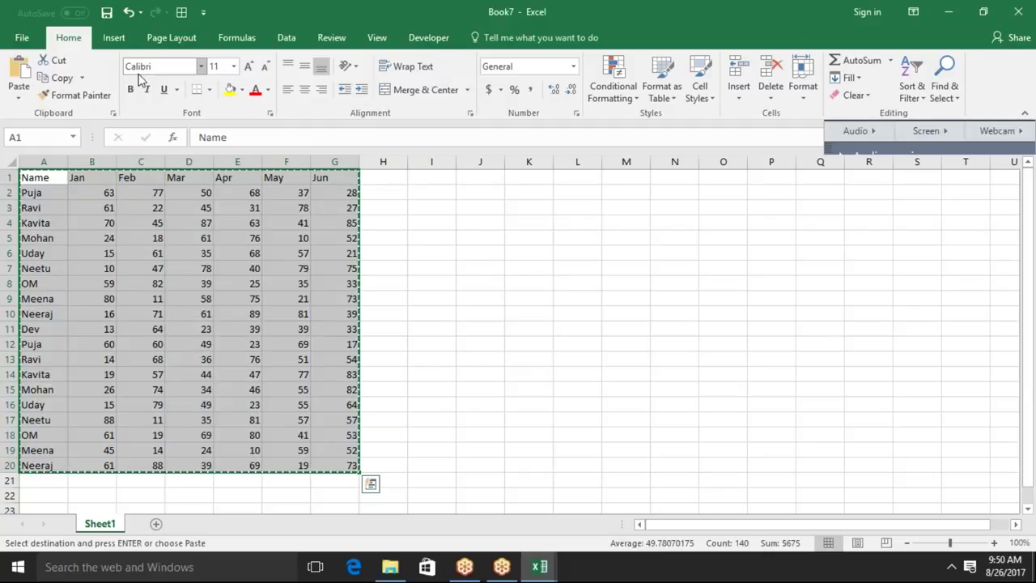
pyautogui.click(29, 97)
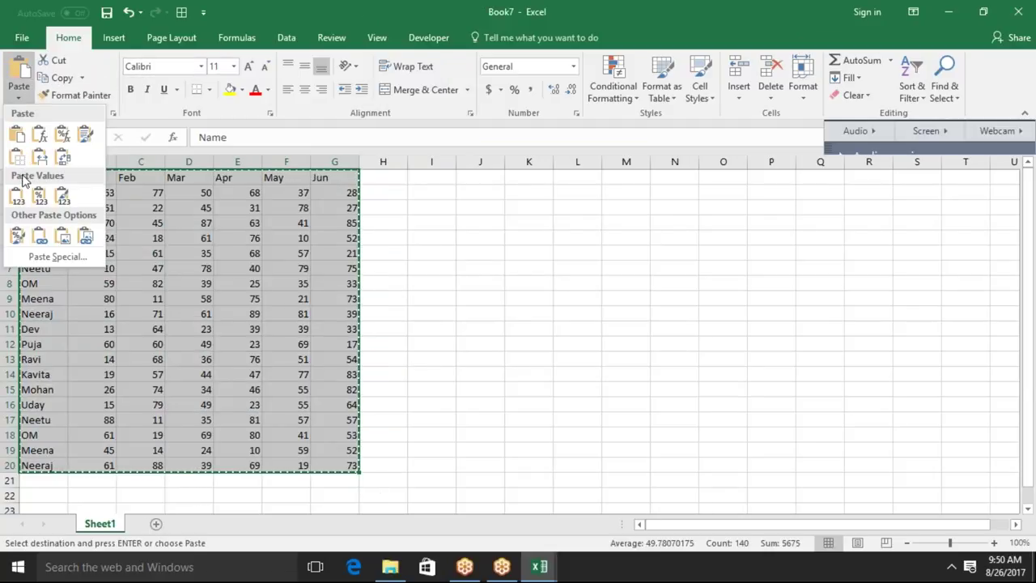
pyautogui.click(18, 200)
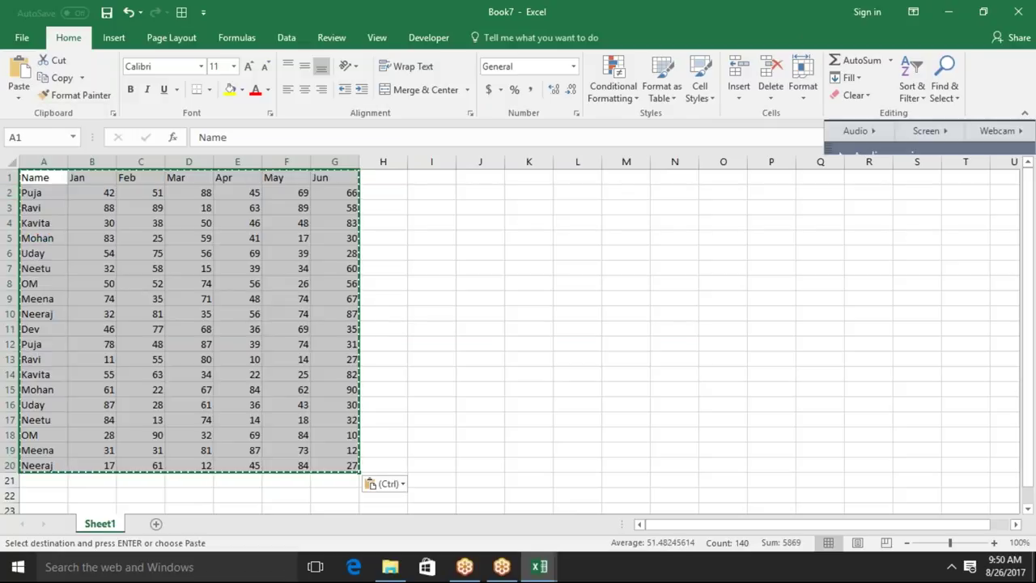
pyautogui.click(1021, 12)
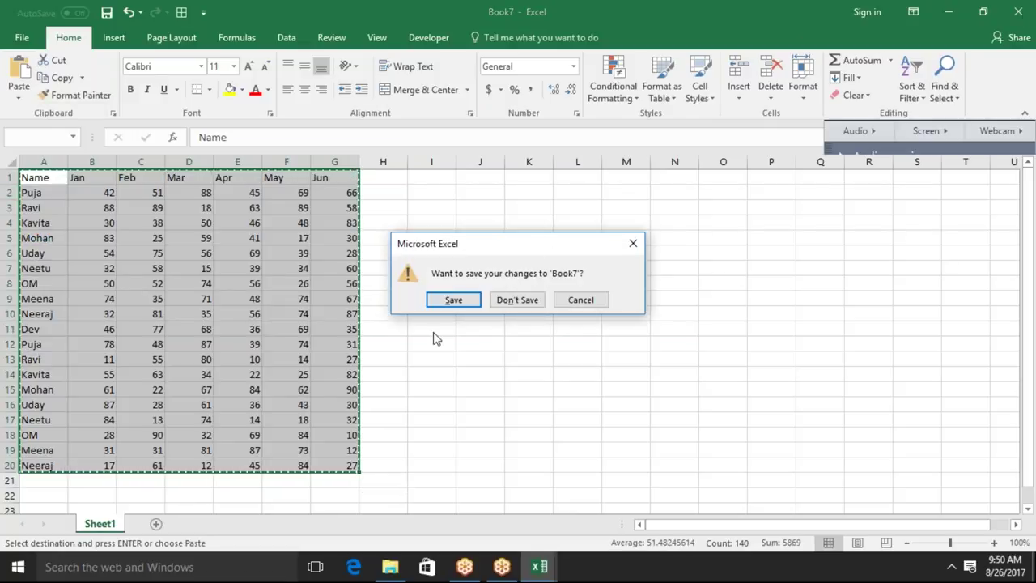
pyautogui.click(451, 302)
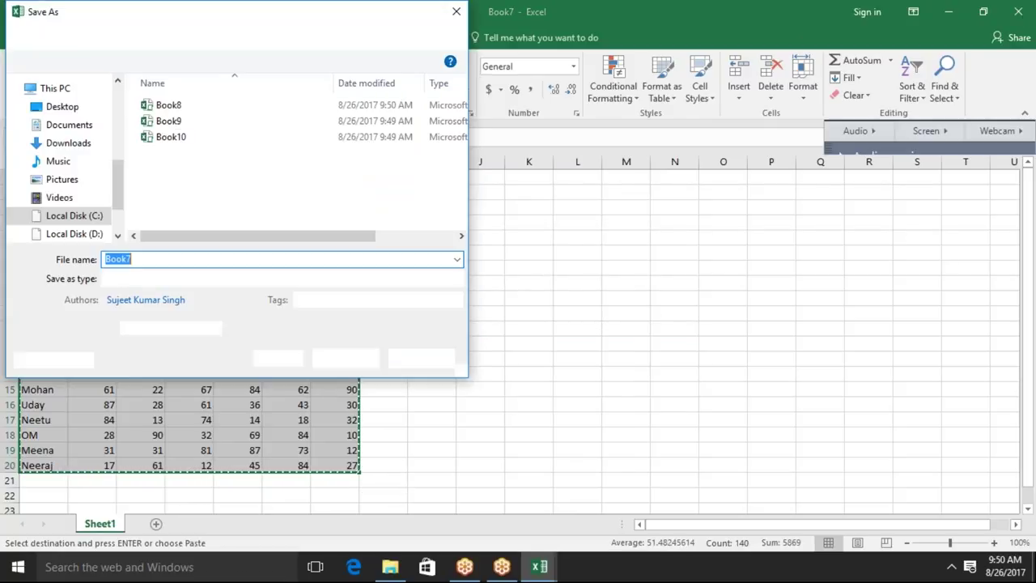
pyautogui.click(366, 359)
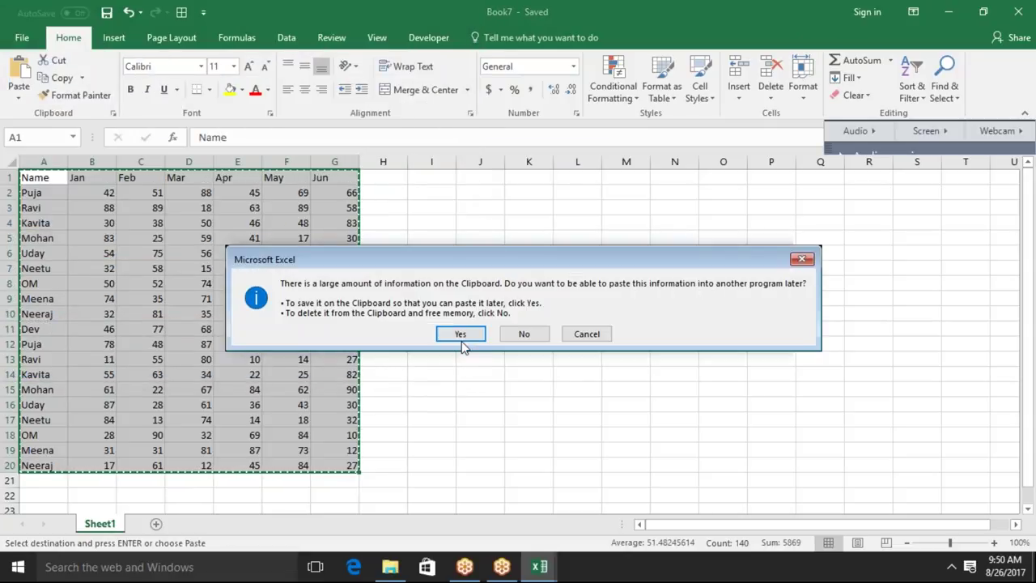
pyautogui.click(460, 334)
# Paste Book6's table back as plain values, then save it macro-enabled and close it.
pyautogui.hotkey('ctrl', 'c')
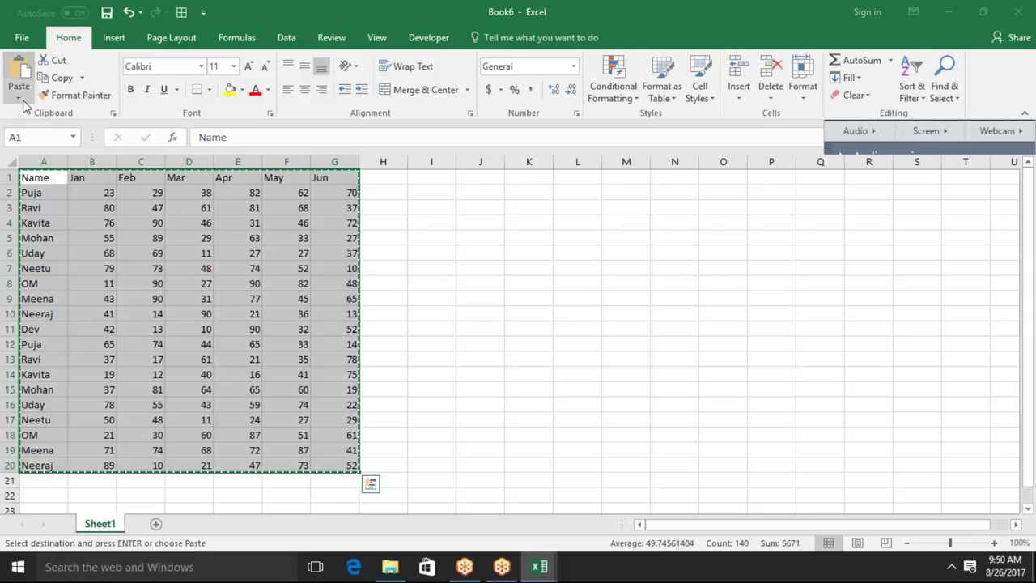
pyautogui.click(18, 97)
pyautogui.click(29, 192)
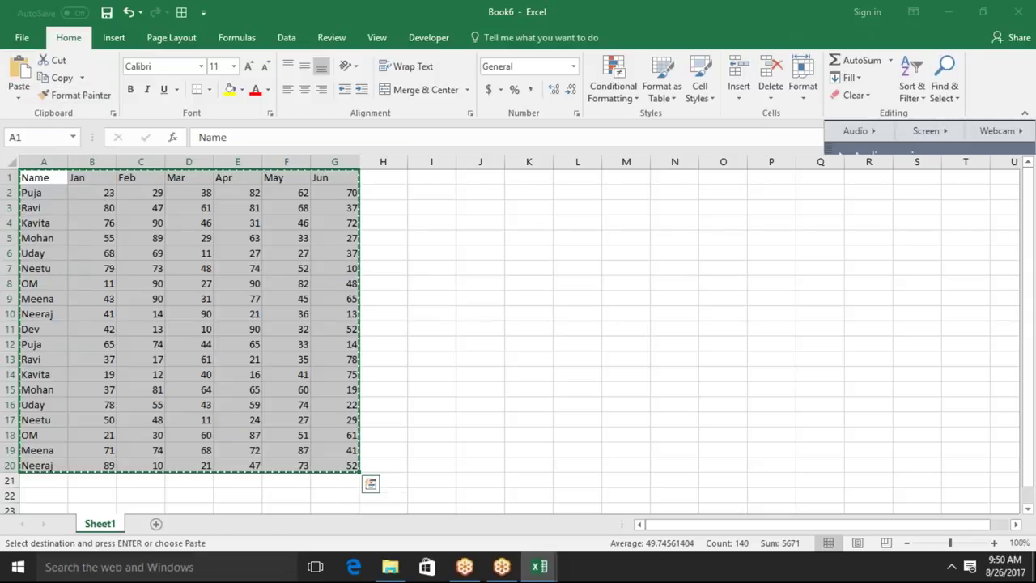
pyautogui.click(1017, 15)
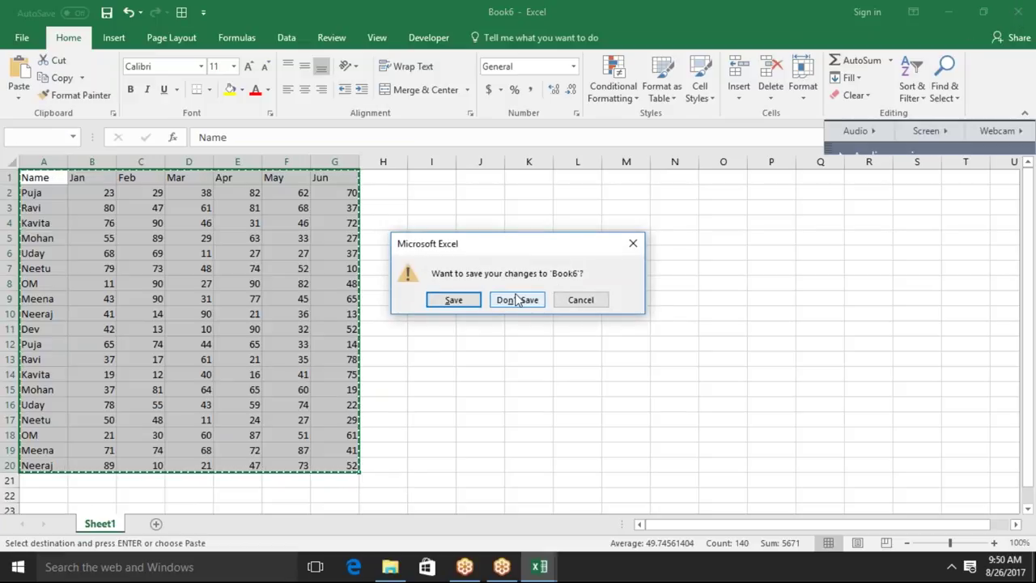
pyautogui.click(465, 302)
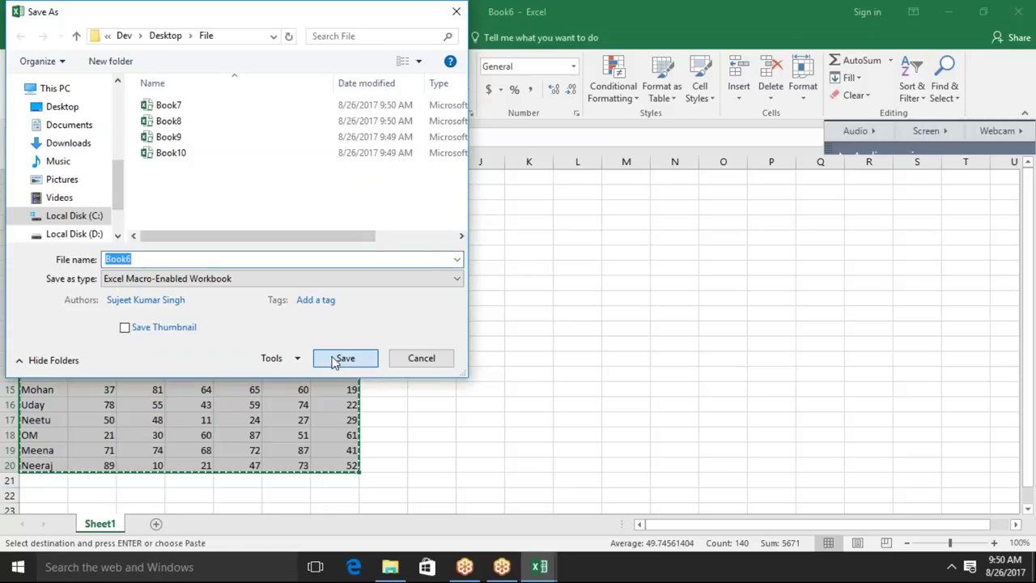
pyautogui.click(334, 360)
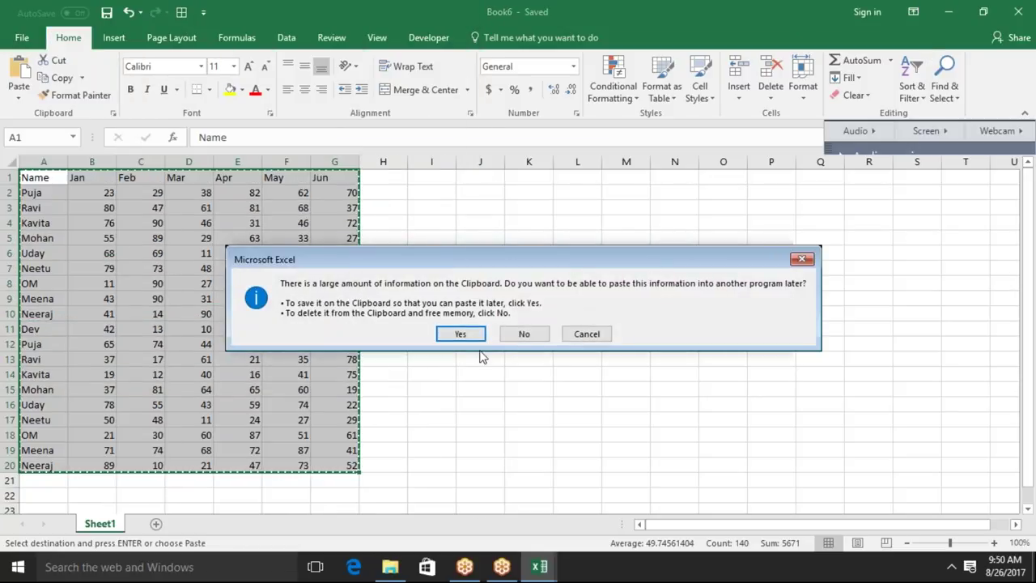
pyautogui.click(463, 338)
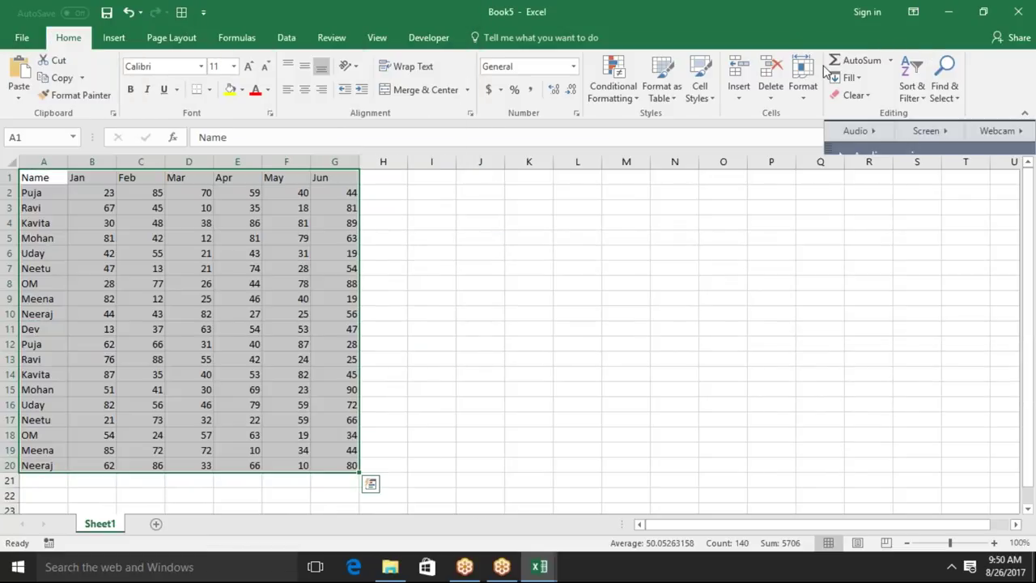
# Paste Book5's data back as plain values, then close Book5 and save it as a macro-enabled workbook.
pyautogui.hotkey('ctrl', 'c')
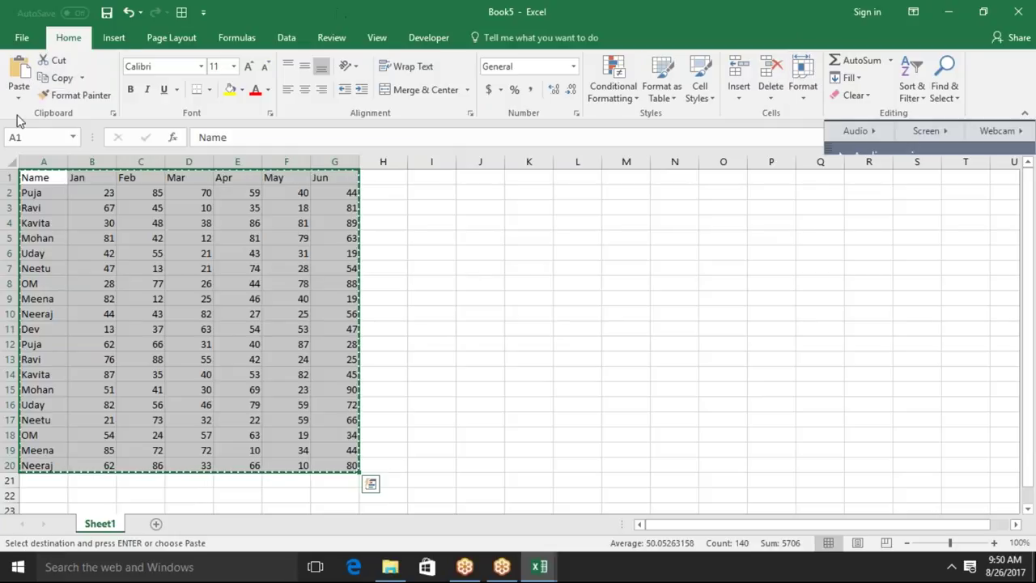
pyautogui.click(18, 90)
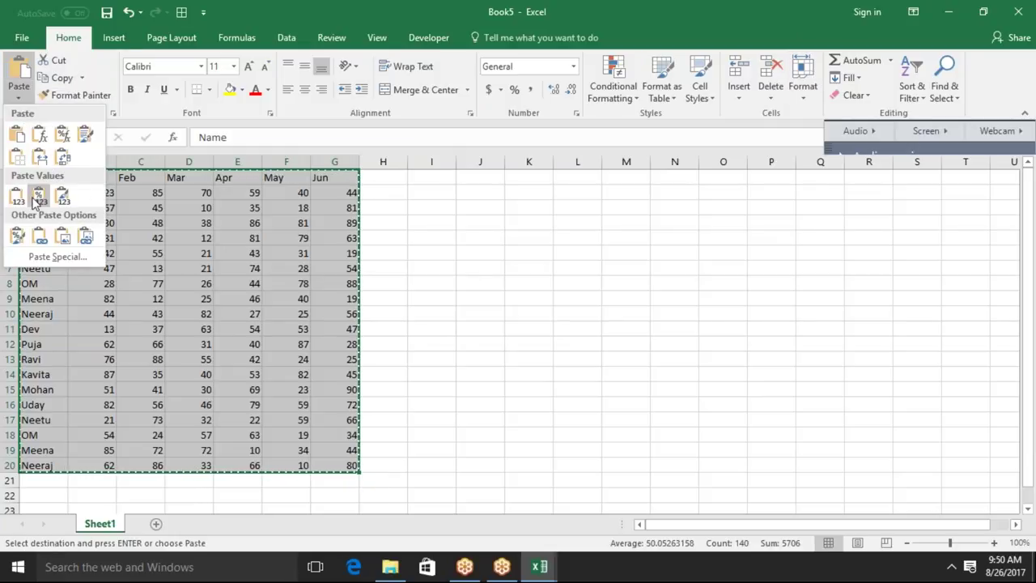
pyautogui.click(17, 197)
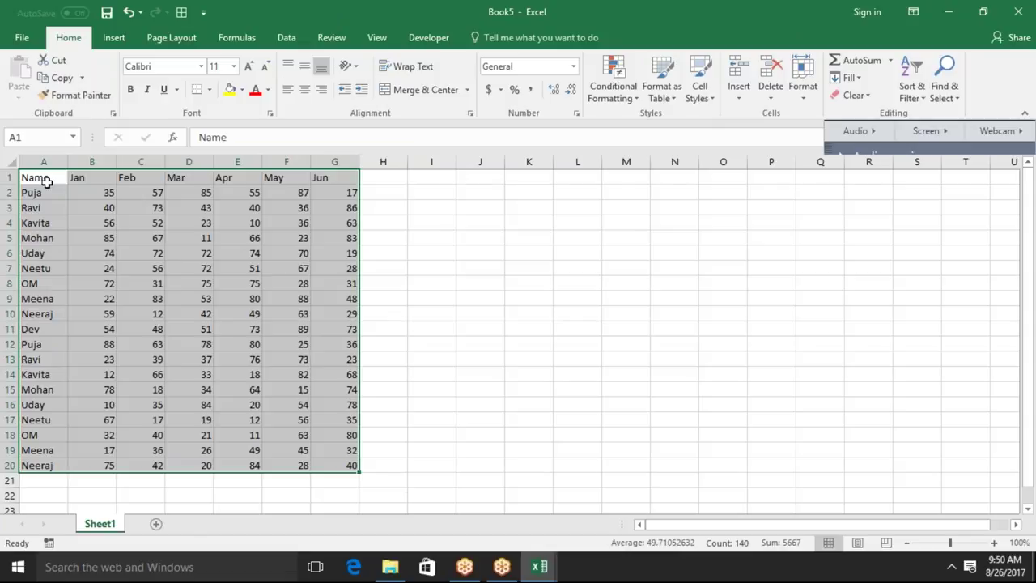
pyautogui.click(1033, 7)
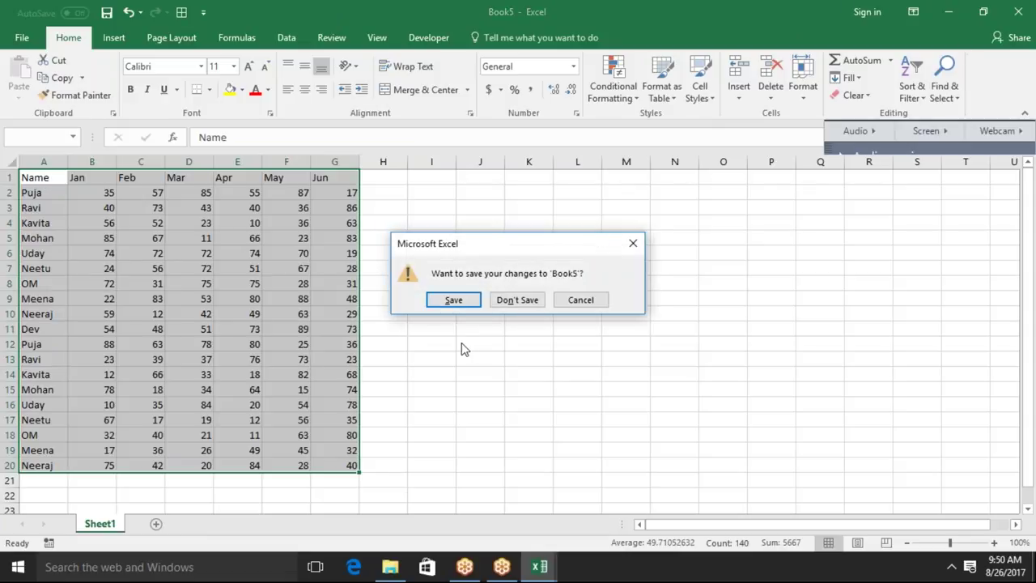
pyautogui.click(461, 303)
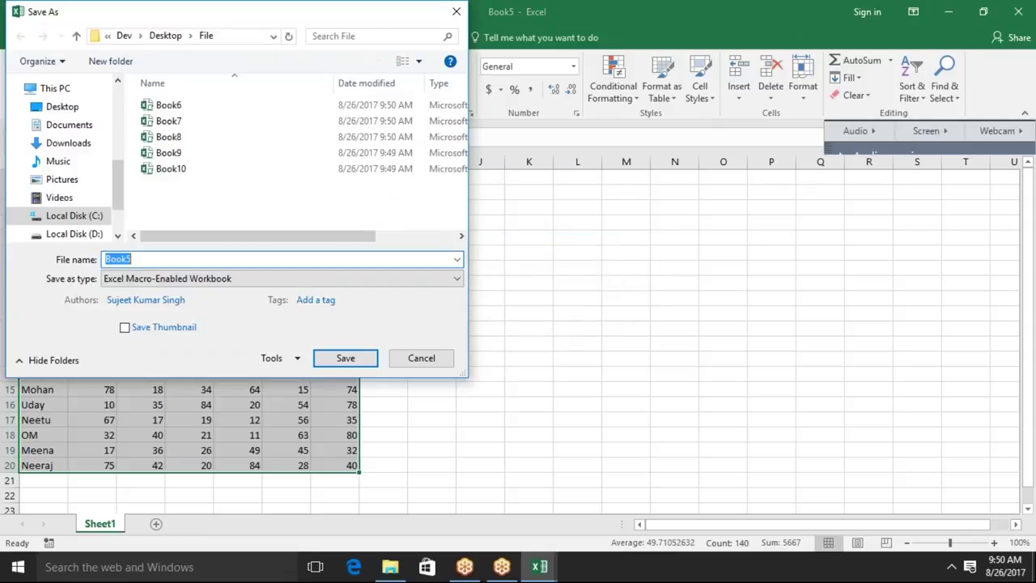
pyautogui.click(342, 363)
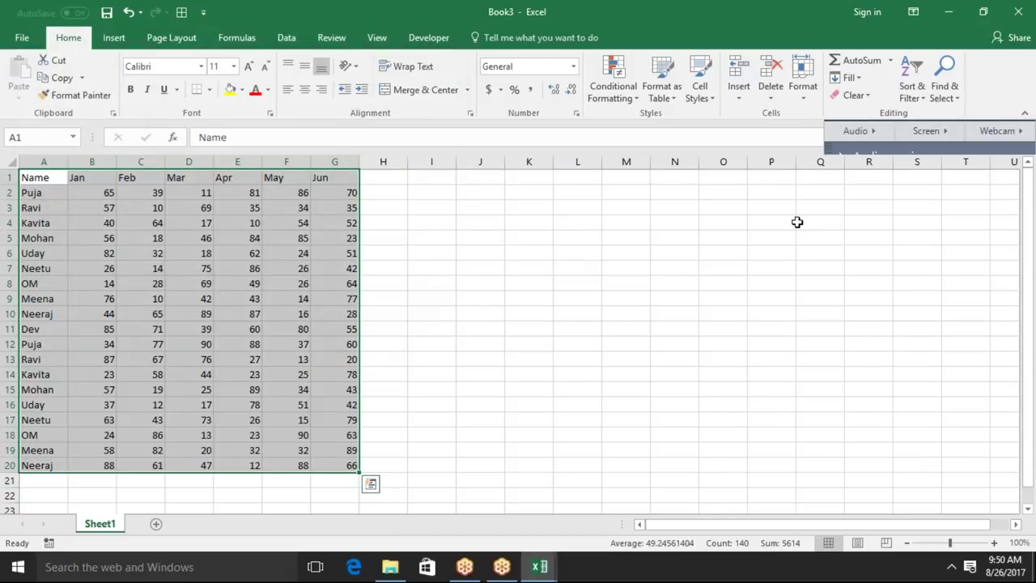
# Paste Book3's data back as plain values, then close Book3 and save it as a macro-enabled workbook.
pyautogui.hotkey('ctrl', 'c')
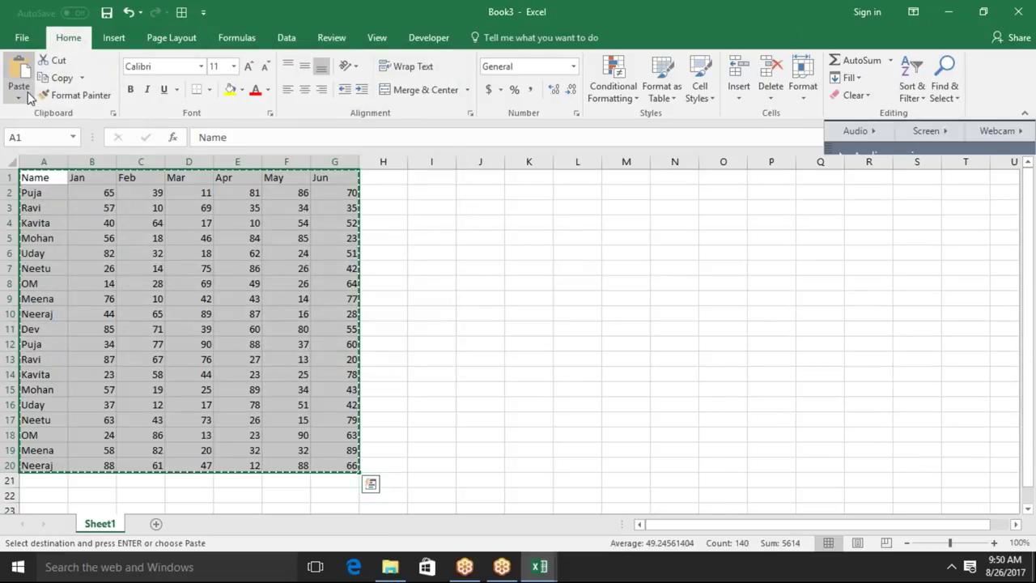
pyautogui.click(28, 91)
pyautogui.click(19, 192)
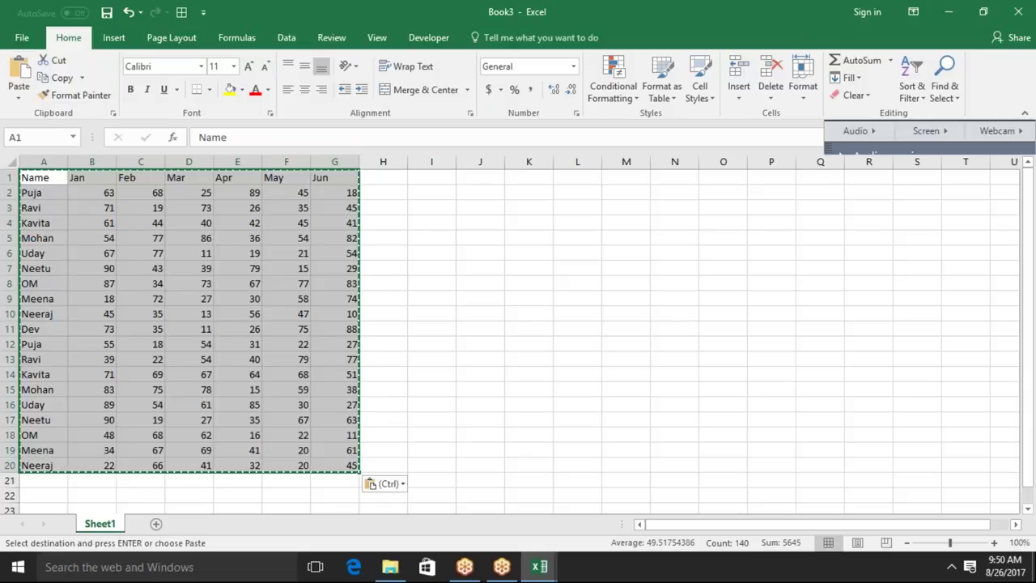
pyautogui.press('Escape')
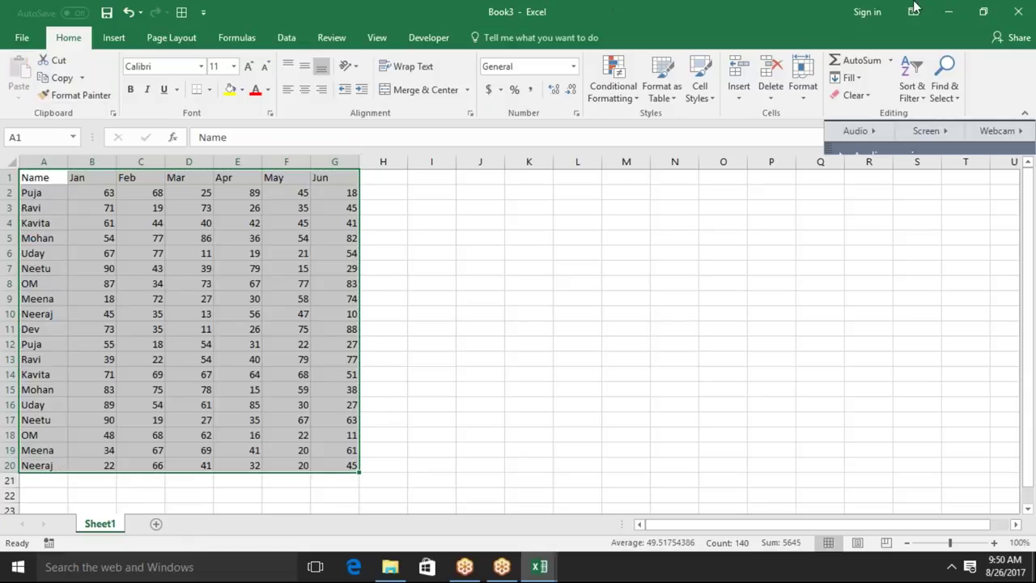
pyautogui.click(1029, 12)
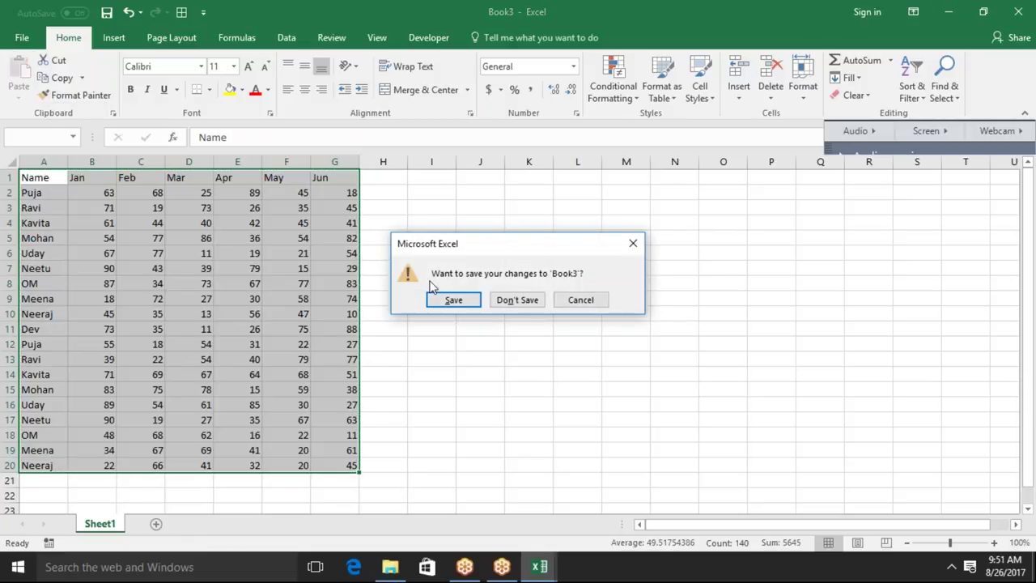
pyautogui.click(450, 300)
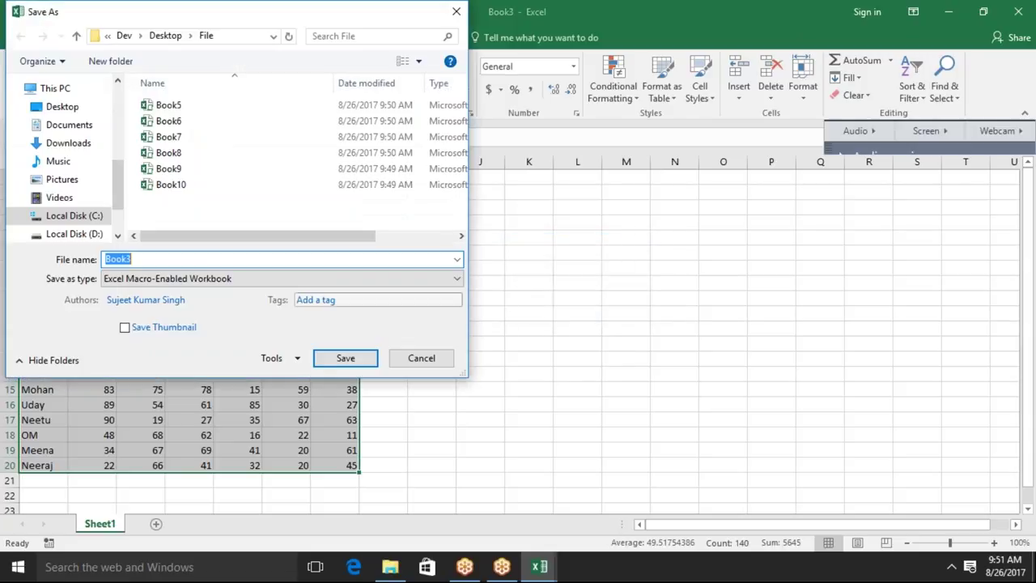
pyautogui.click(332, 358)
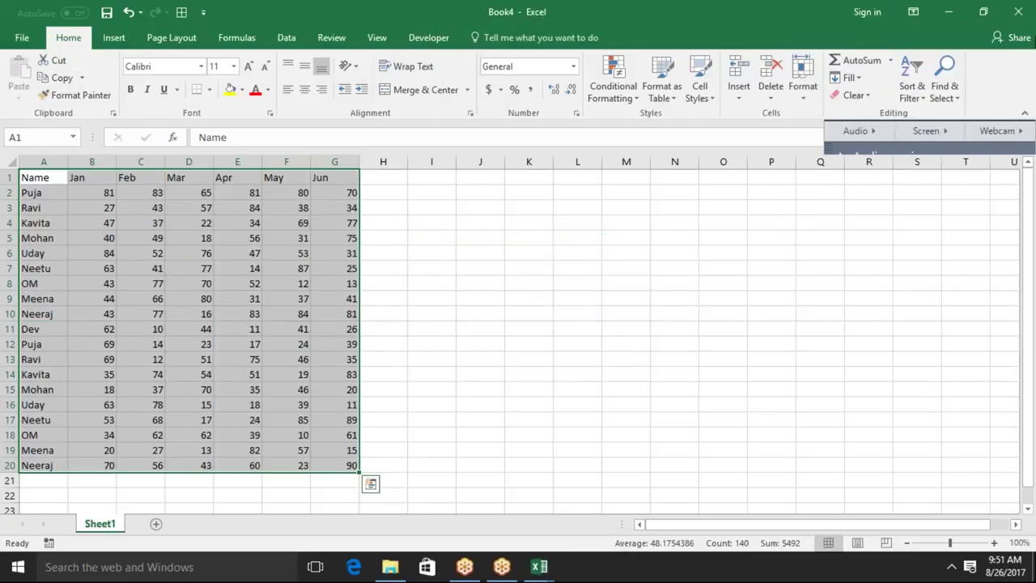
# Paste Book4's data back as plain values, then close Book4 and save it as a macro-enabled workbook.
pyautogui.hotkey('ctrl', 'c')
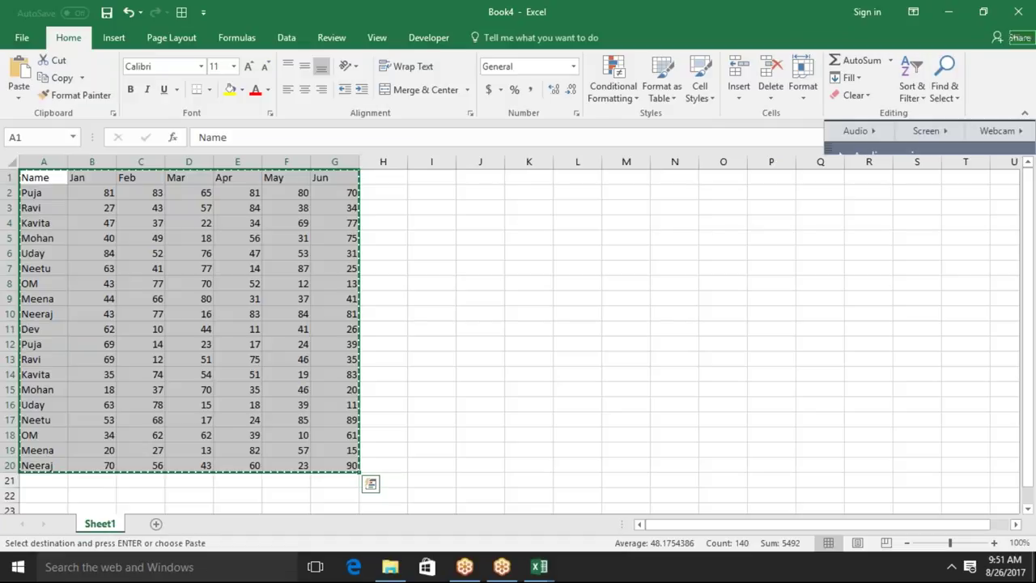
pyautogui.click(18, 97)
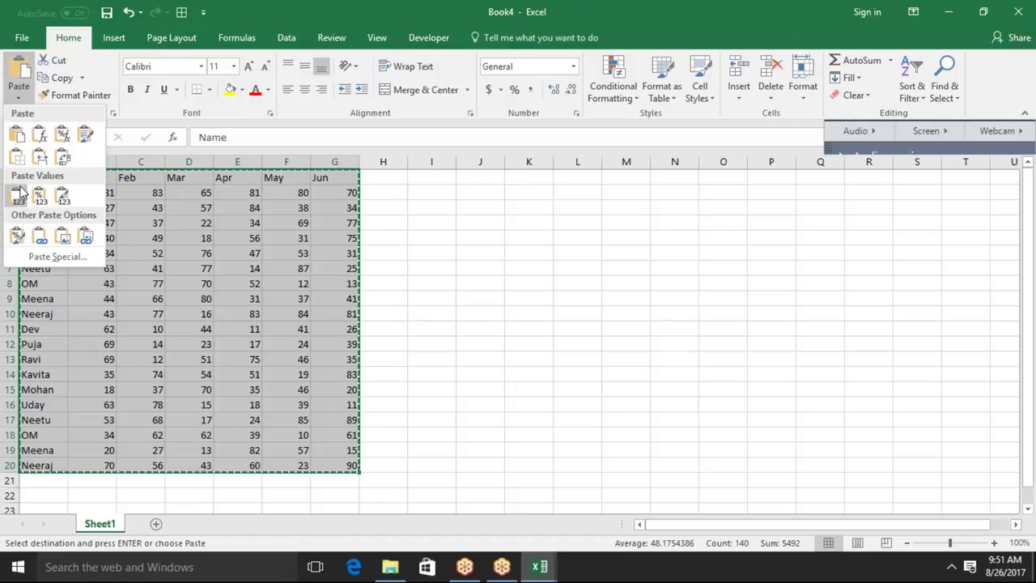
pyautogui.click(16, 195)
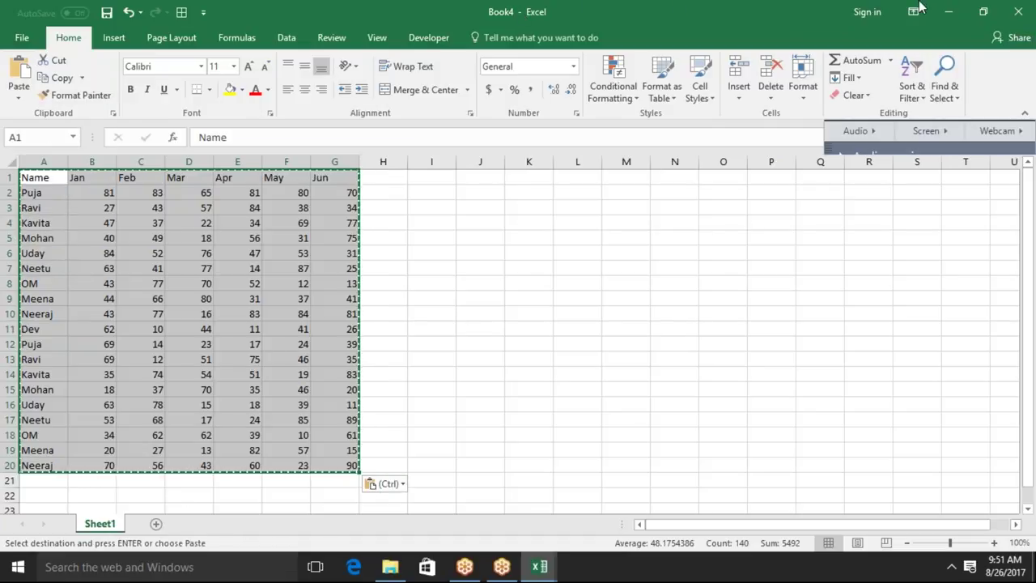
pyautogui.press('Escape')
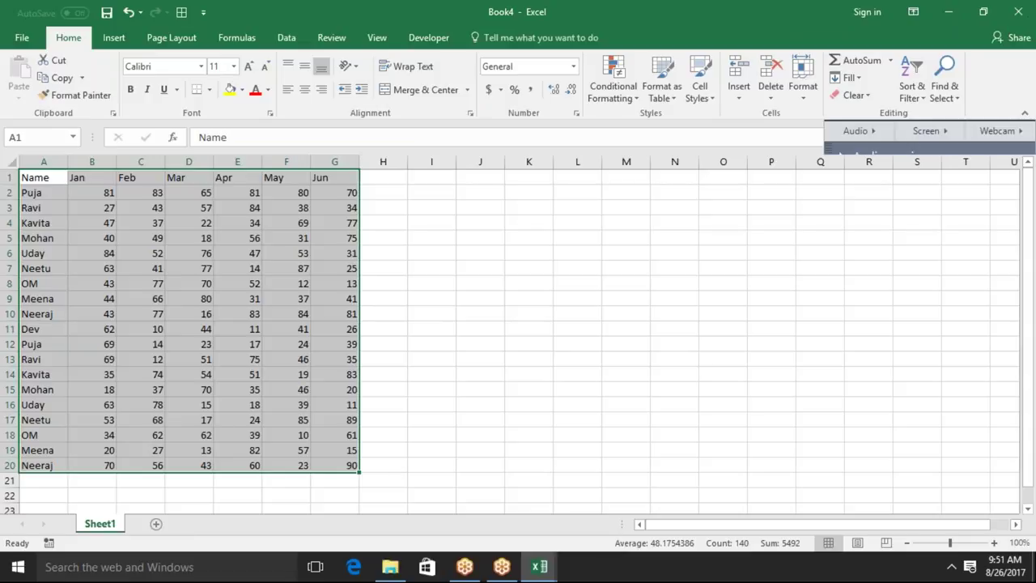
pyautogui.moveTo(540, 570)
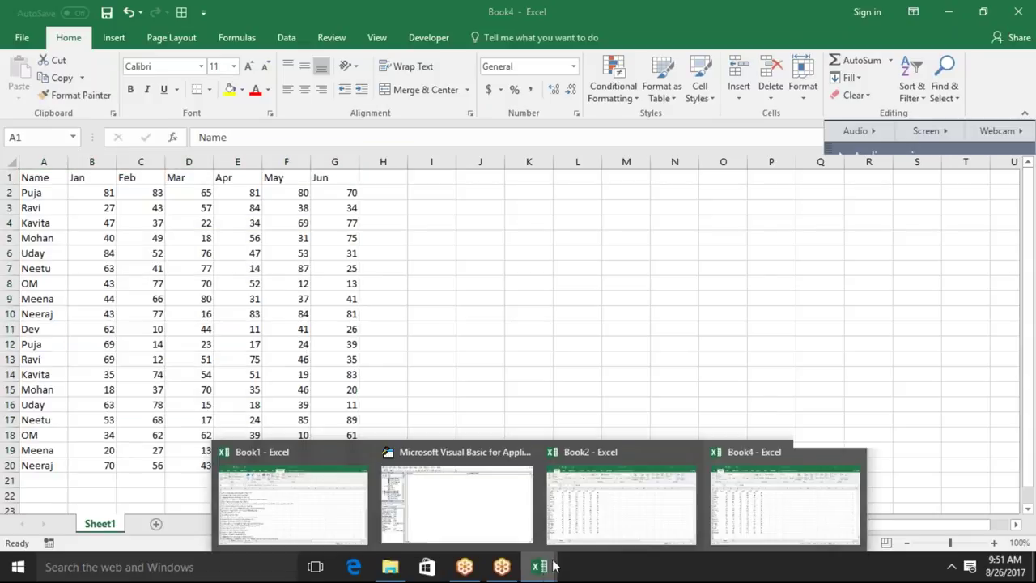
pyautogui.hotkey('ctrl', 'a')
pyautogui.click(1021, 12)
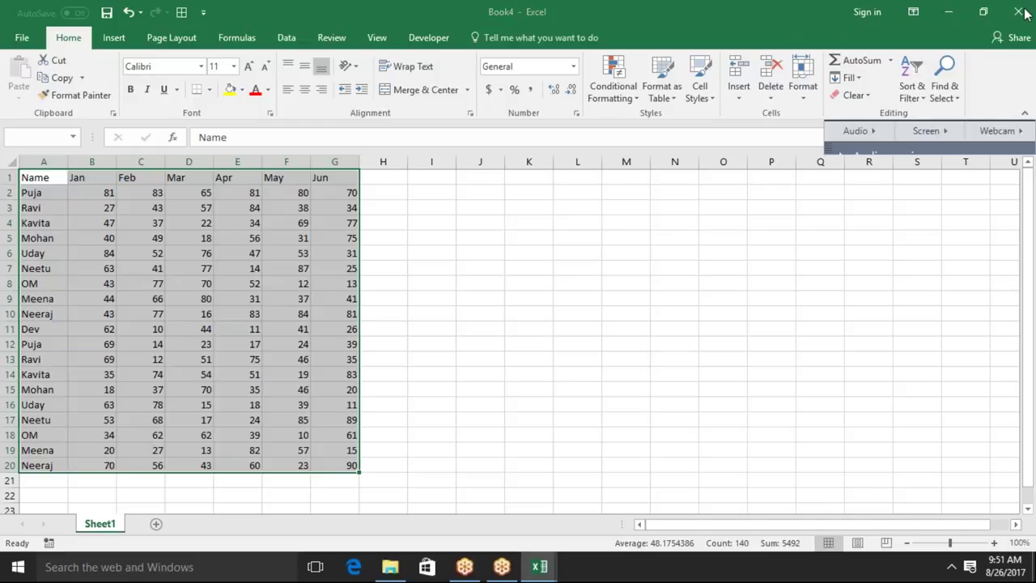
pyautogui.click(441, 302)
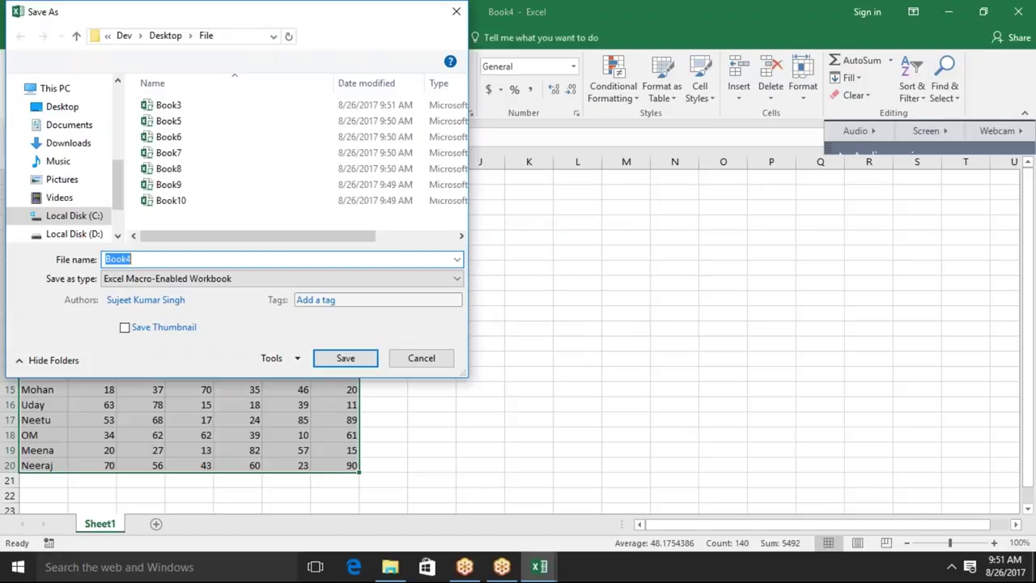
pyautogui.click(361, 362)
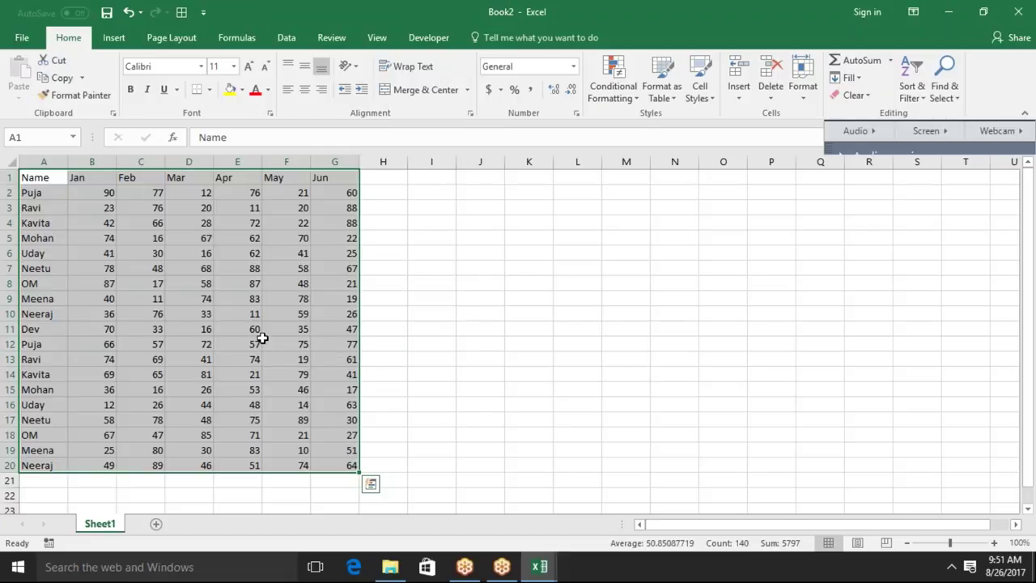
# Copy the Name/Jan–Jun table A1:G20 on Sheet1.
pyautogui.click(265, 340)
pyautogui.hotkey('ctrl', 'Up')
pyautogui.hotkey('ctrl', 'Left')
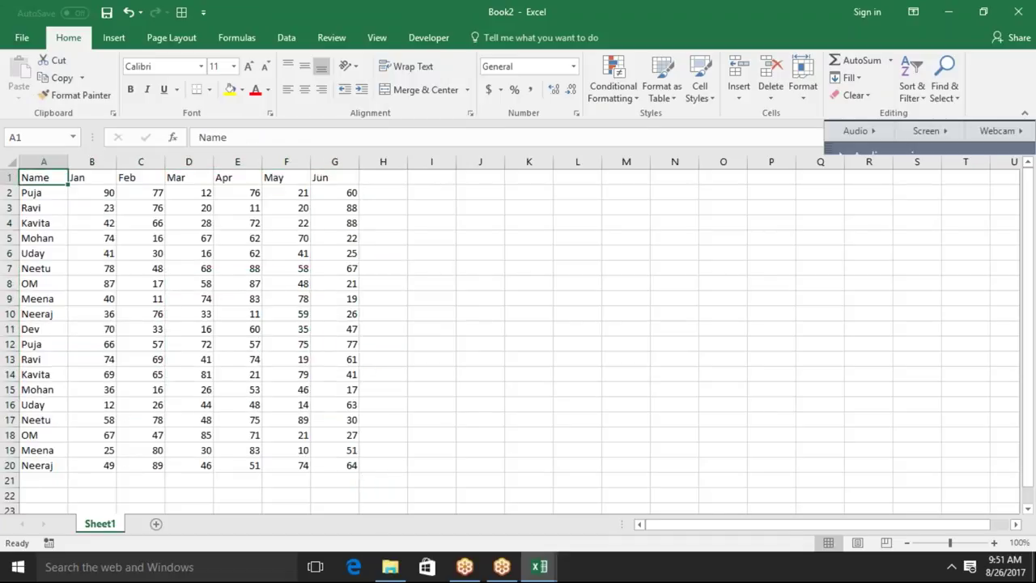
pyautogui.hotkey('ctrl', 'shift', 'Right')
pyautogui.hotkey('ctrl', 'shift', 'Down')
pyautogui.hotkey('ctrl', 'c')
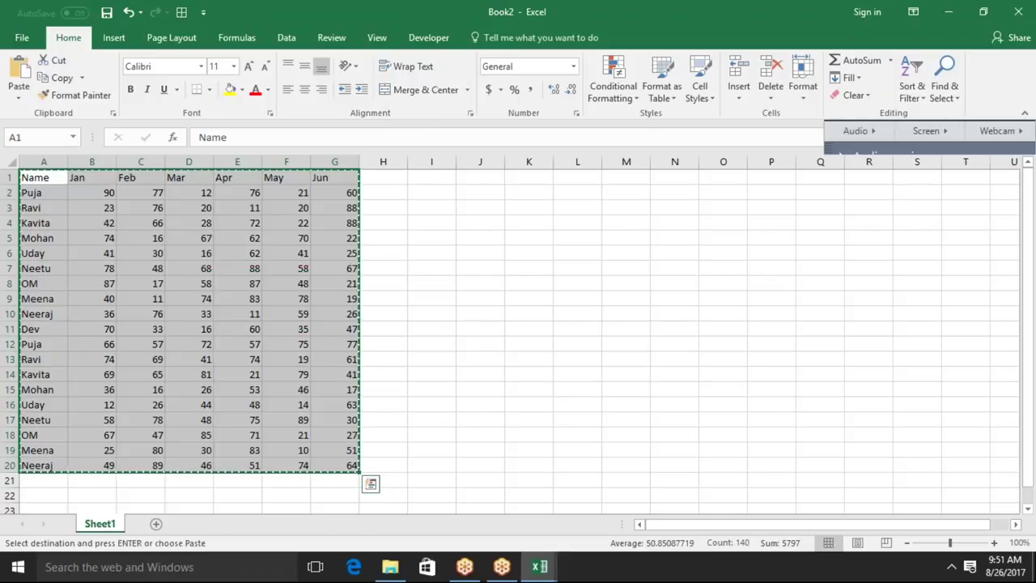
# Add four new sheets, Sheet2 through Sheet5.
pyautogui.click(158, 524)
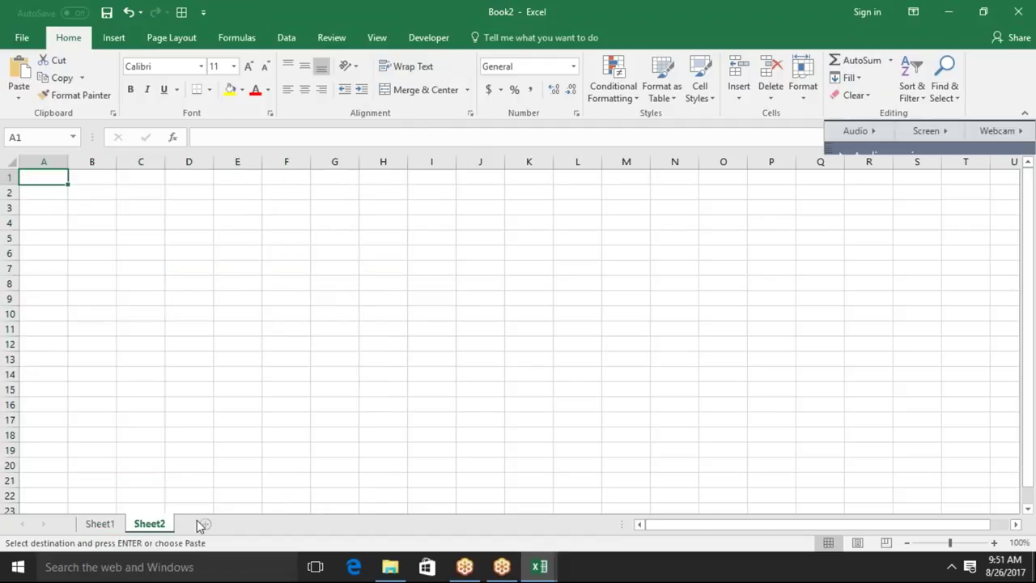
pyautogui.click(204, 523)
pyautogui.click(256, 525)
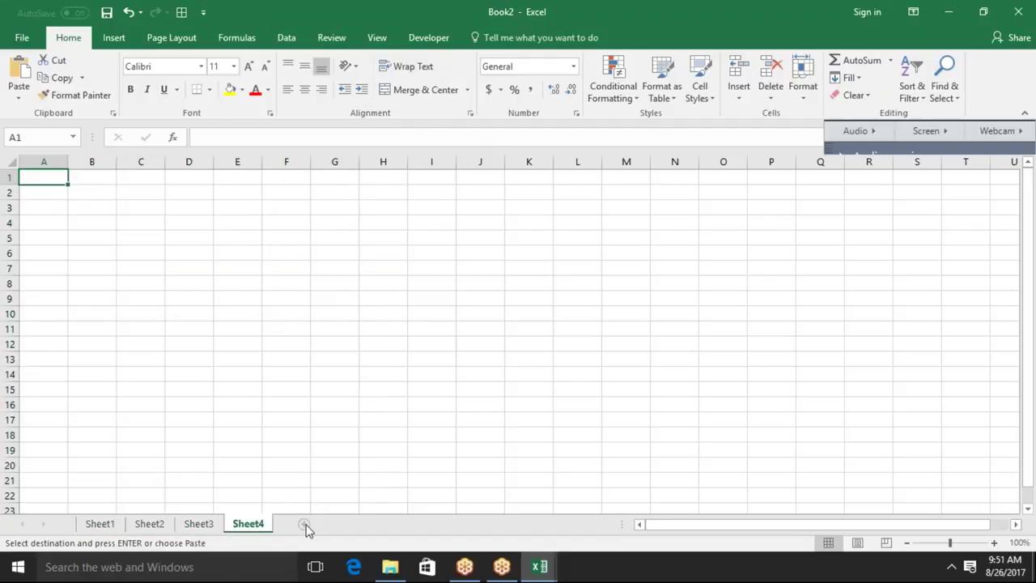
pyautogui.click(303, 525)
# Paste the copied table at A1 of Sheet2, Sheet3, Sheet4 and Sheet5.
pyautogui.click(165, 529)
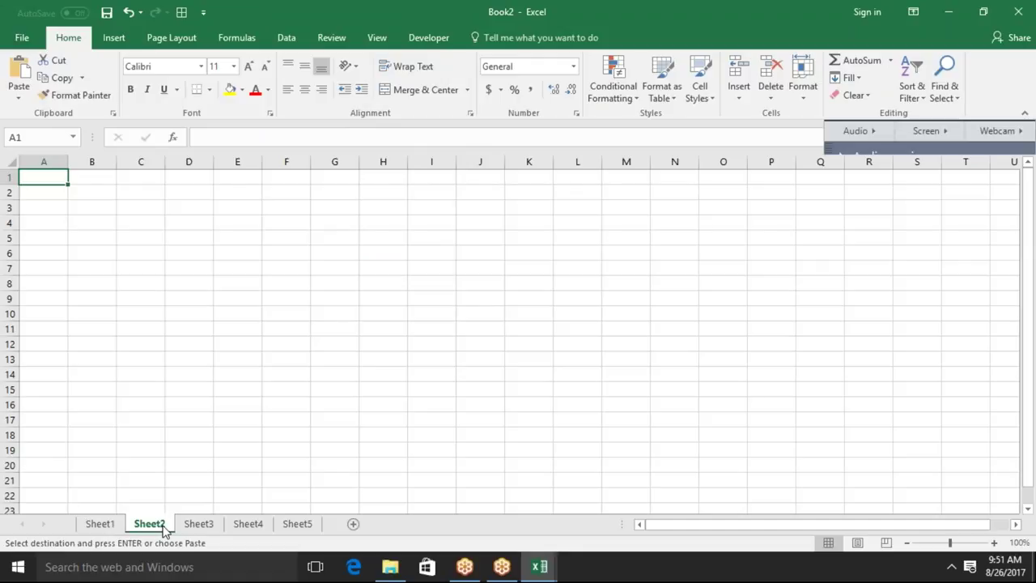
pyautogui.click(56, 269)
pyautogui.click(65, 296)
pyautogui.click(49, 180)
pyautogui.hotkey('ctrl', 'v')
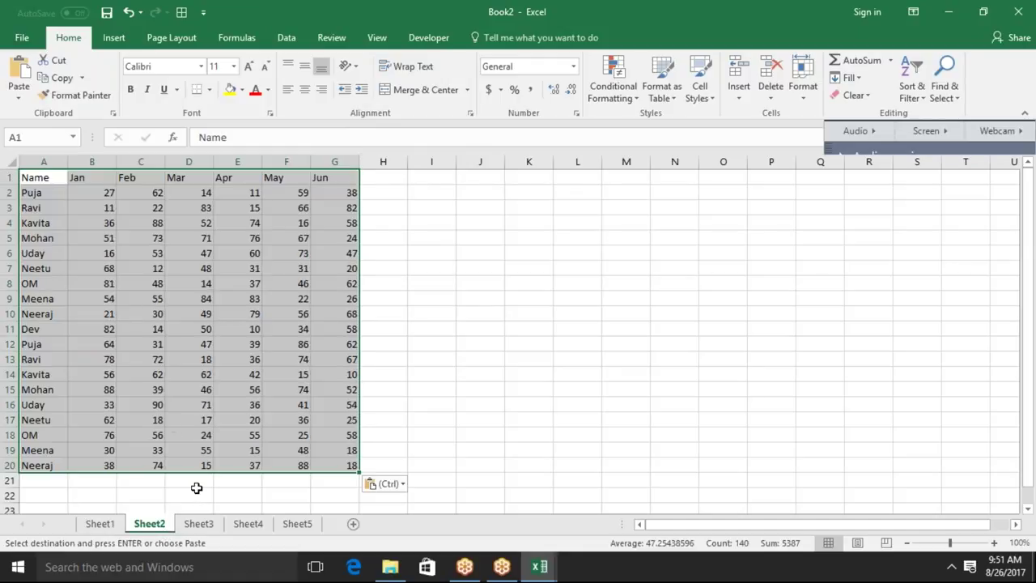
pyautogui.click(190, 525)
pyautogui.hotkey('ctrl', 'v')
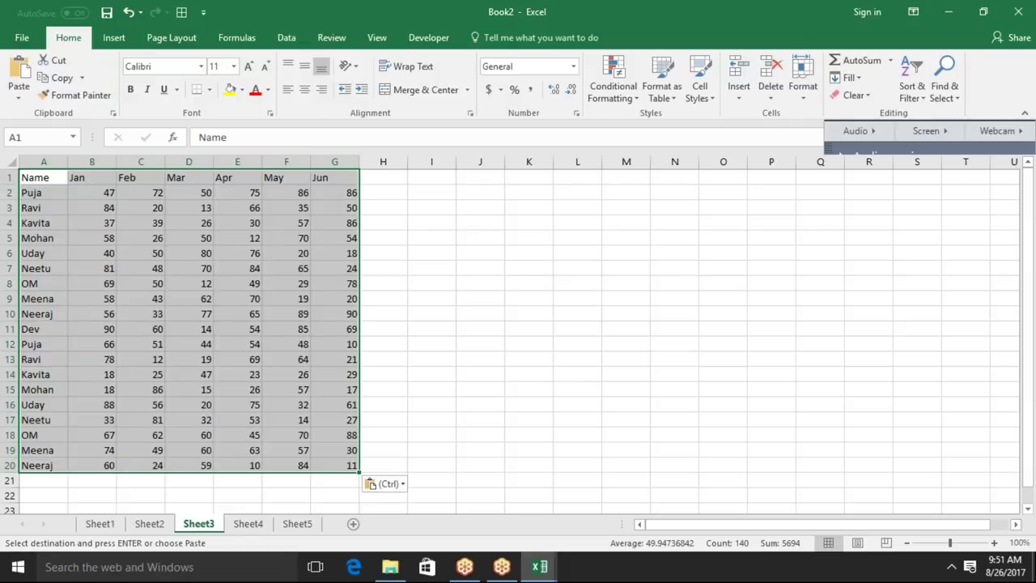
pyautogui.click(248, 524)
pyautogui.hotkey('ctrl', 'v')
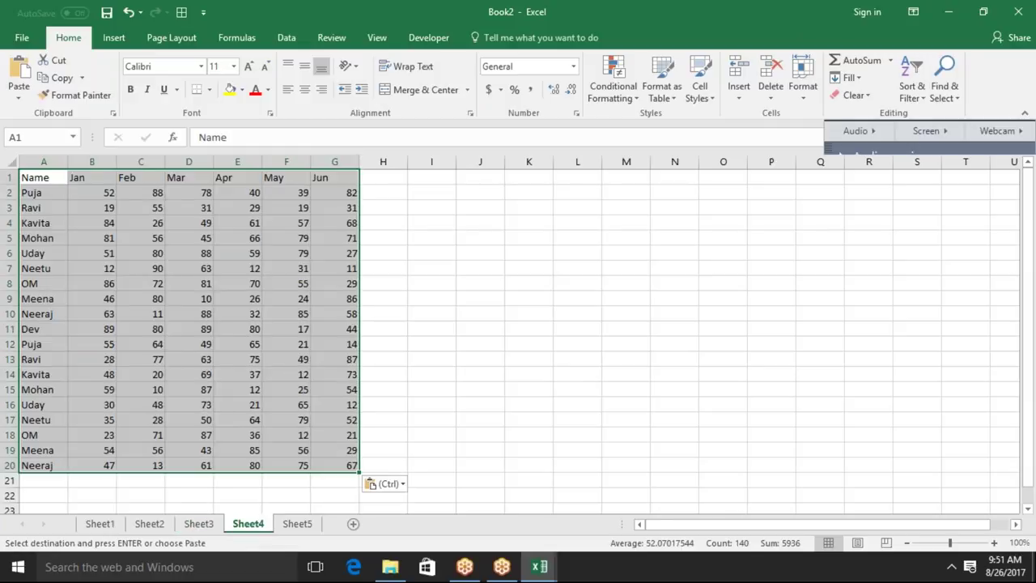
pyautogui.click(297, 525)
pyautogui.hotkey('ctrl', 'v')
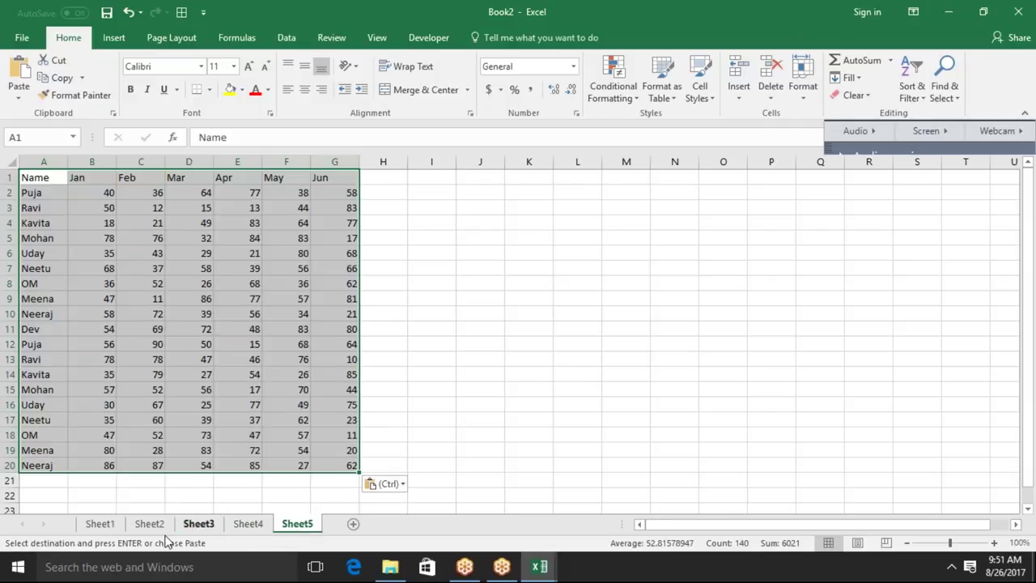
# Group all five sheets briefly, then ungroup them and review the tables on Sheet2 through Sheet5.
pyautogui.keyDown('shift'); pyautogui.click(114, 526); pyautogui.keyUp('shift')
pyautogui.hotkey('ctrl', 'c')
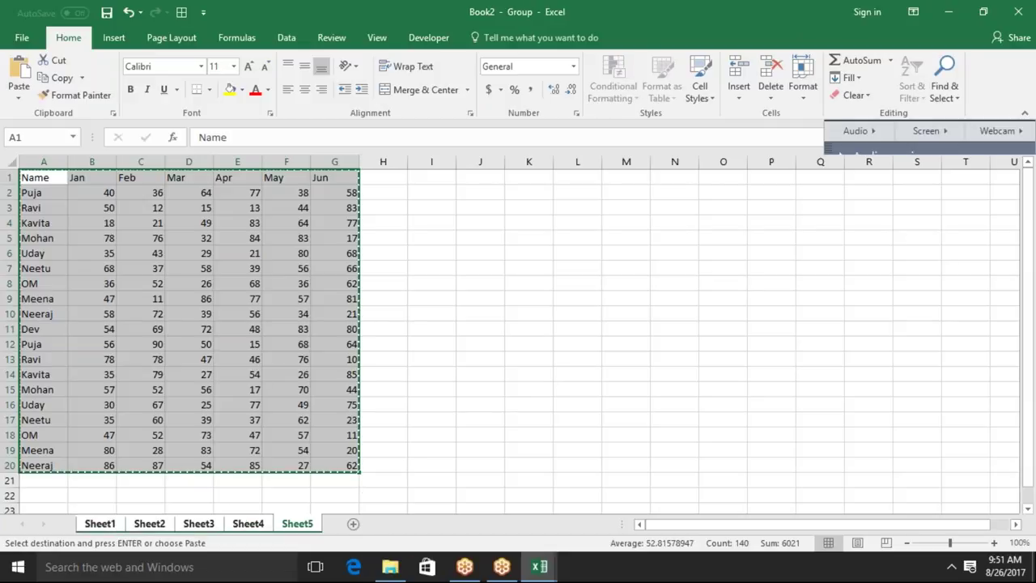
pyautogui.click(19, 98)
pyautogui.press('Escape')
pyautogui.click(140, 254)
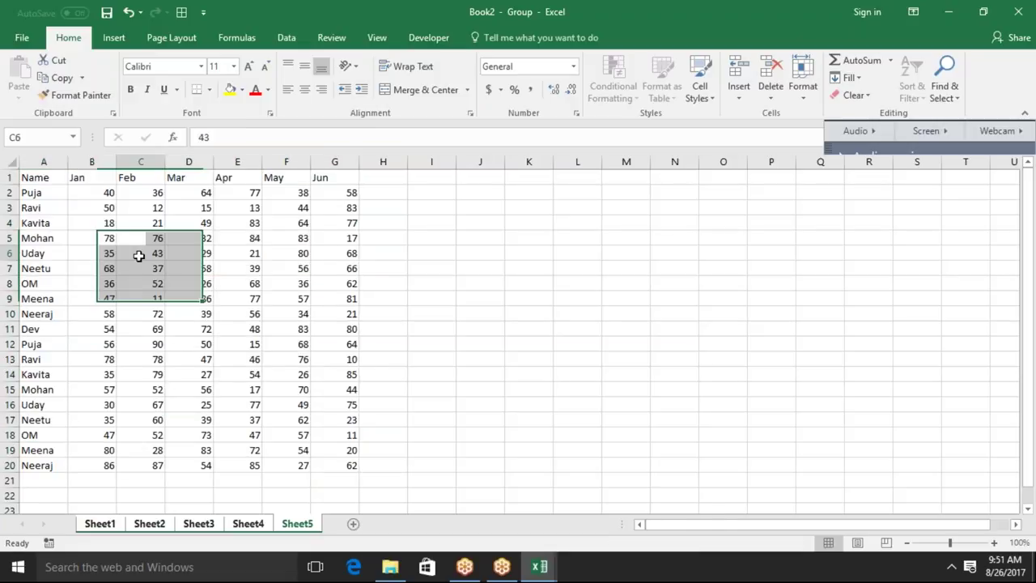
pyautogui.click(151, 530)
pyautogui.click(201, 531)
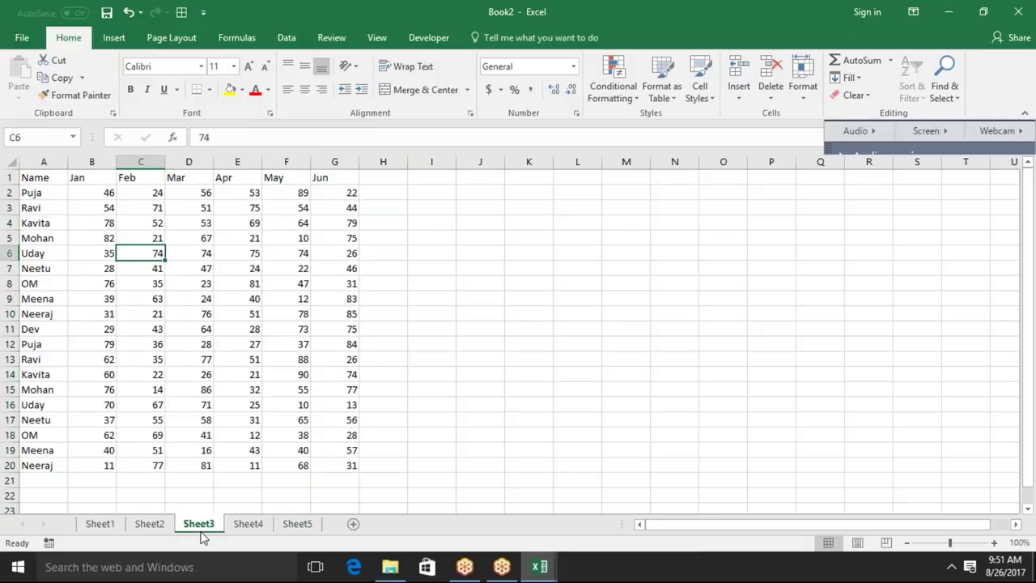
pyautogui.click(244, 529)
pyautogui.click(307, 530)
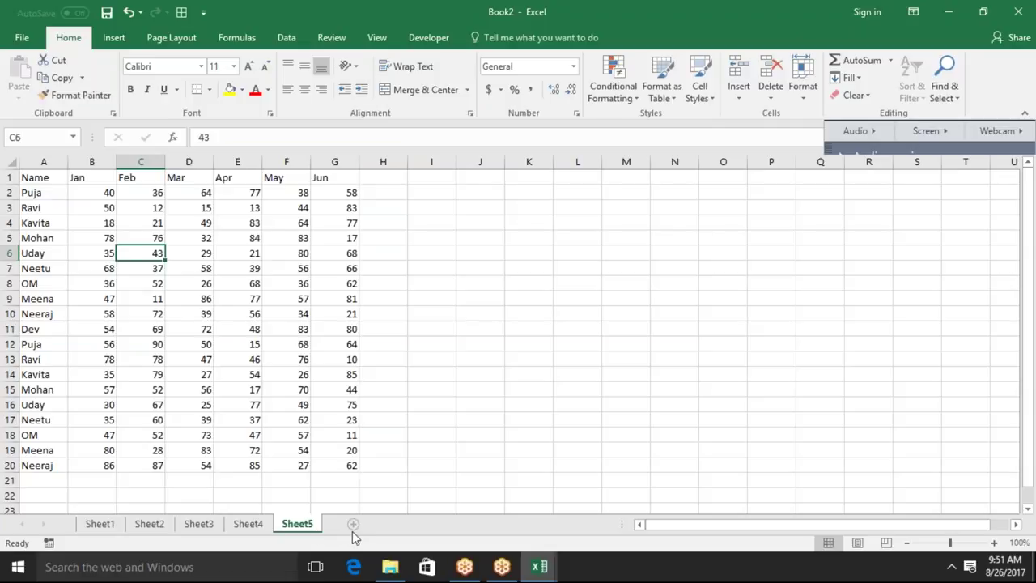
# Add a sixth sheet after Sheet5 and rename it Data.
pyautogui.click(352, 530)
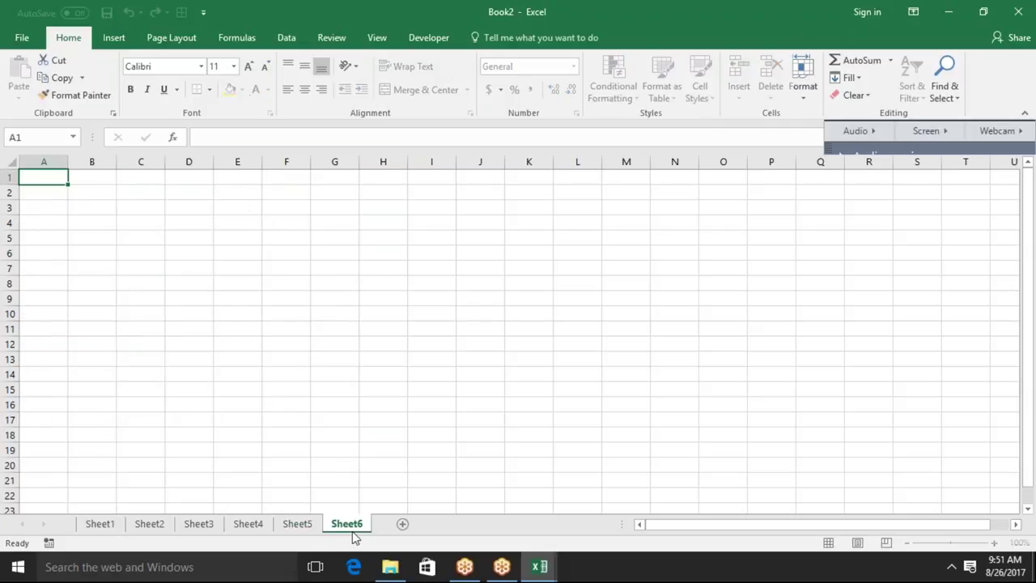
pyautogui.doubleClick(349, 525)
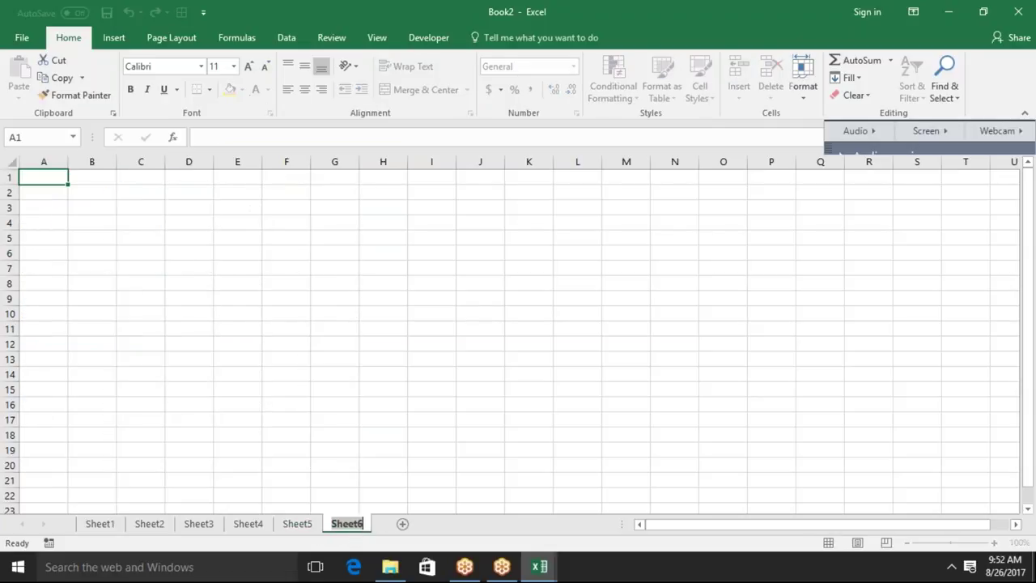
pyautogui.write('Data')
pyautogui.click(335, 352)
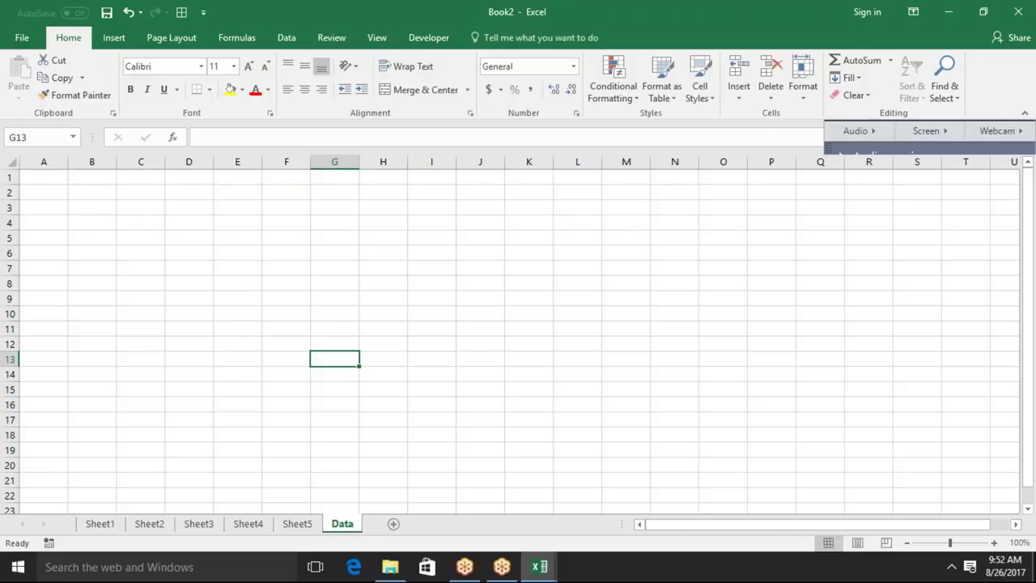
# Show the Developer tab and switch to the VBA editor window.
pyautogui.click(422, 46)
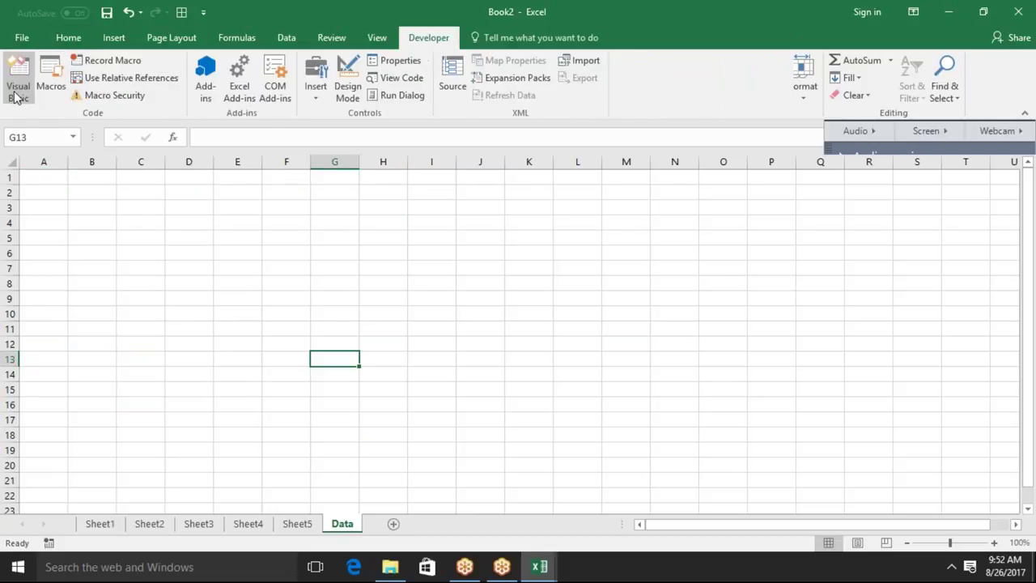
pyautogui.hotkey('alt', 'Tab')
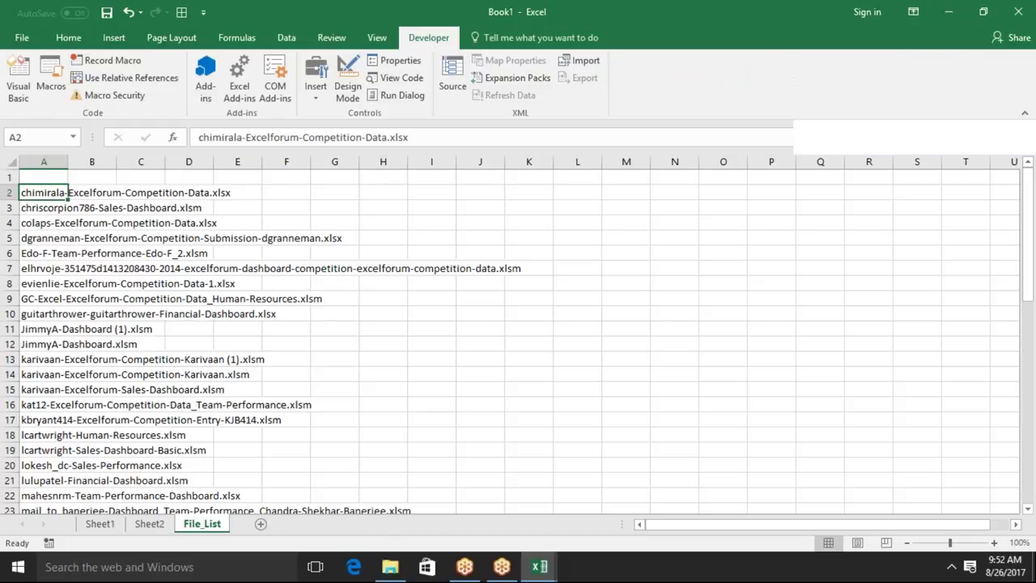
pyautogui.hotkey('alt', 'Tab')
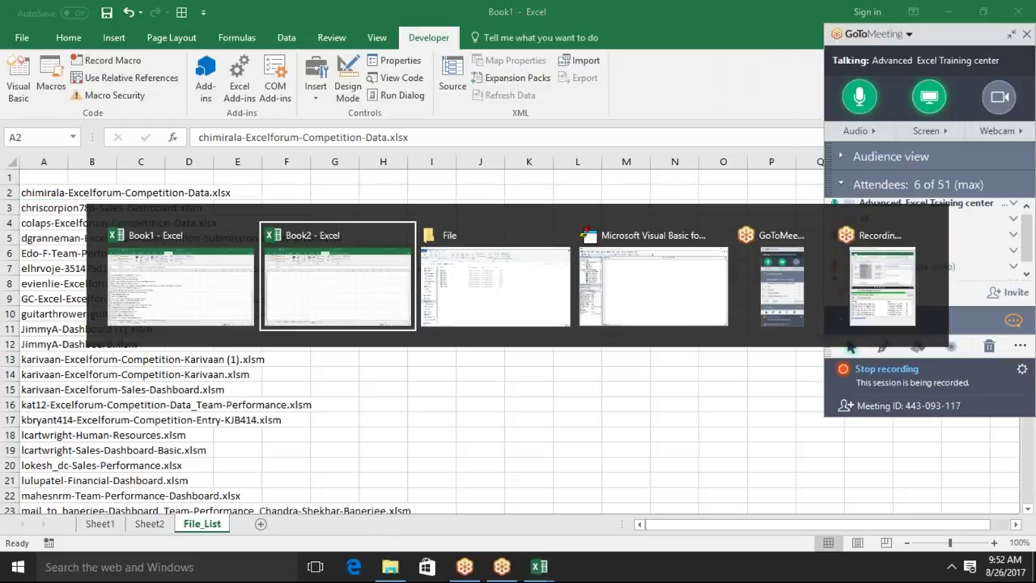
pyautogui.hotkey('alt', 'Tab')
pyautogui.hotkey('alt', 'Tab')
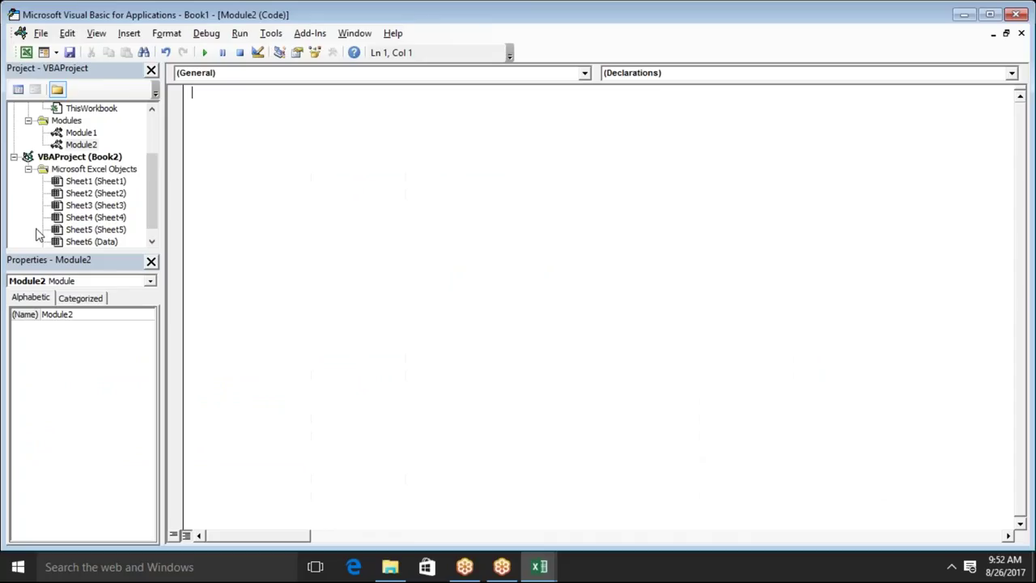
# Create the copys Sub with End Sub and a For i loop up to Sheets.Count.
pyautogui.write('sub')
pyautogui.press('Return')
pyautogui.press('Return')
pyautogui.press('Return')
pyautogui.press('Return')
pyautogui.press('Up')
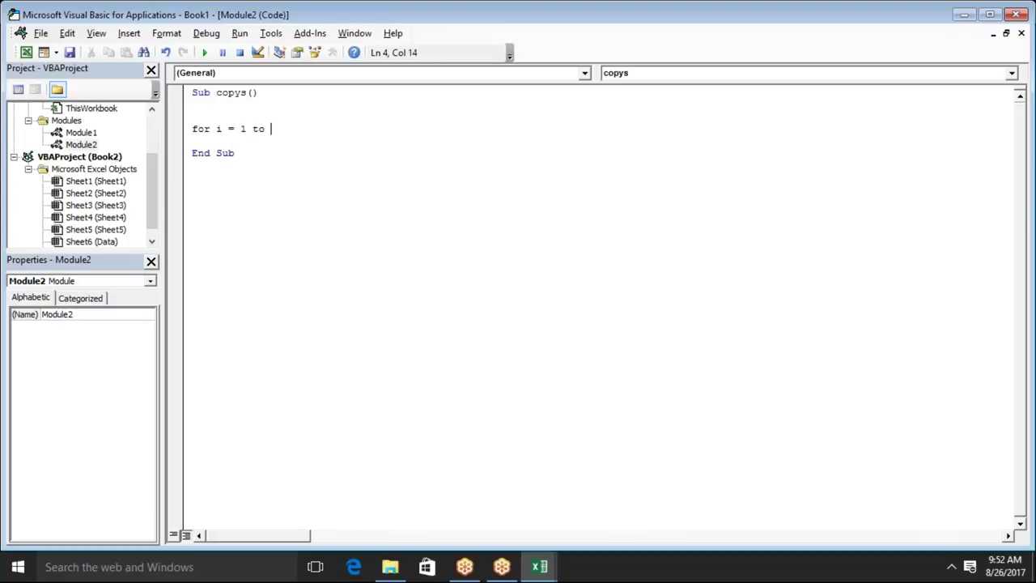
pyautogui.write('eets.c')
pyautogui.press('Down')
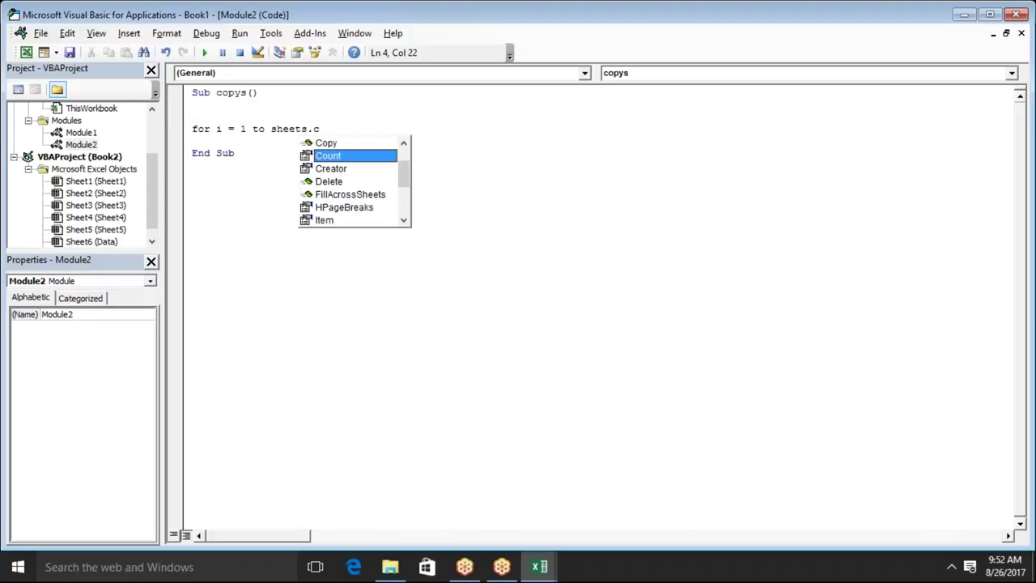
pyautogui.press('Tab')
pyautogui.press('Return')
pyautogui.press('Return')
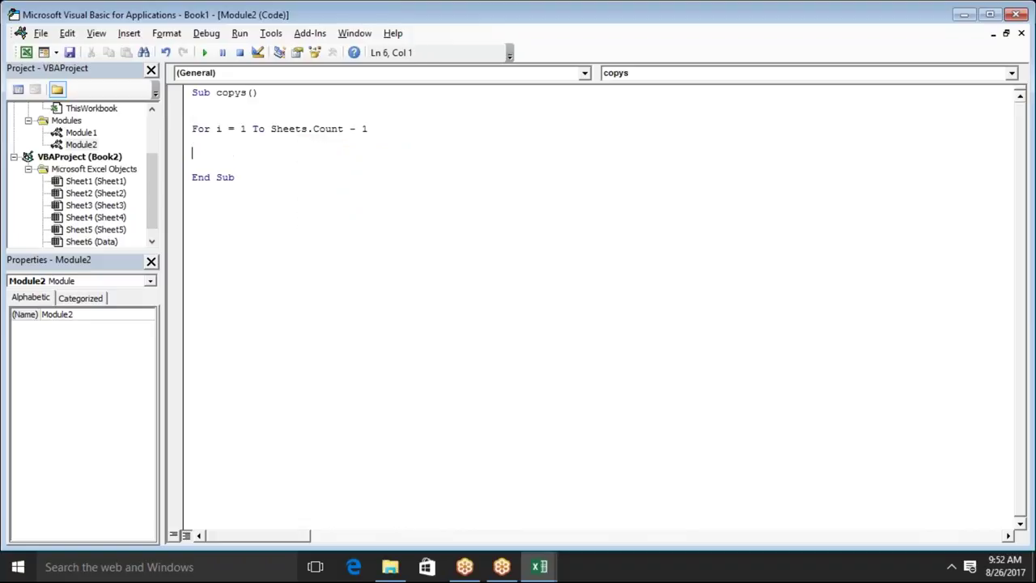
pyautogui.press('Return')
# Add the lines Sheets(i).Select and Range("A1").CurrentRegion.Copy inside the loop.
pyautogui.write('sheets(i')
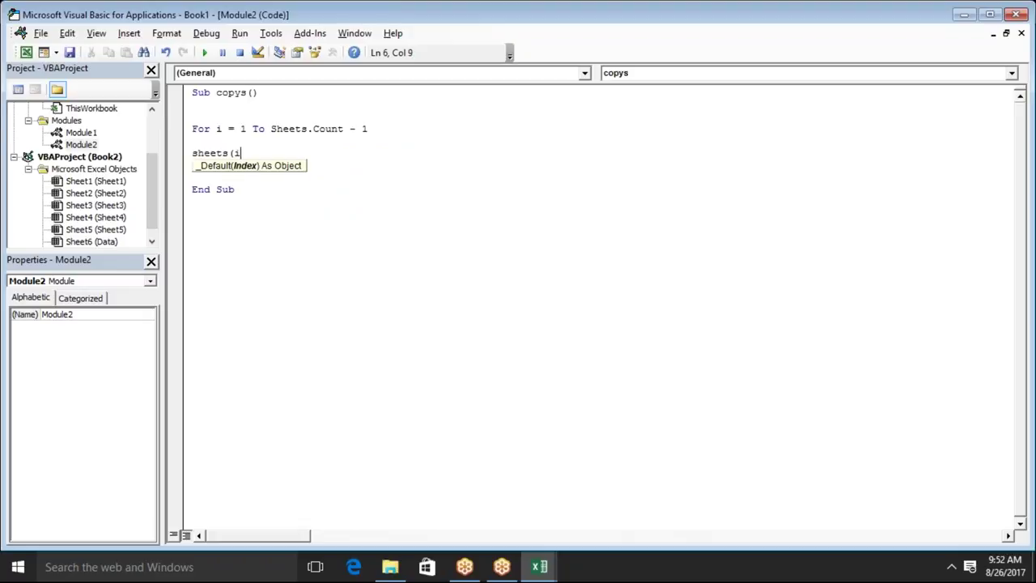
pyautogui.write(').sele')
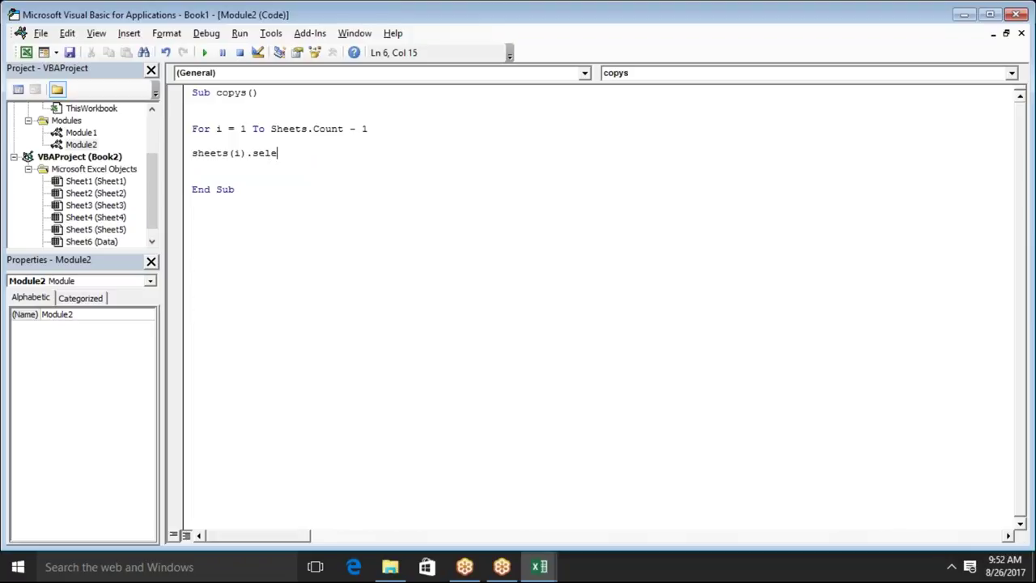
pyautogui.write('t')
pyautogui.press('Return')
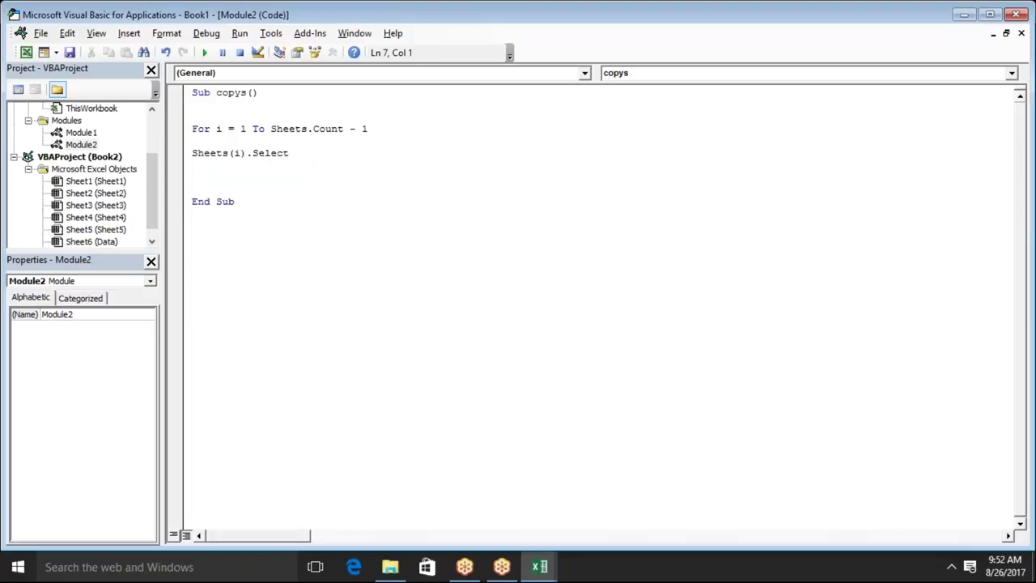
pyautogui.write('range(')
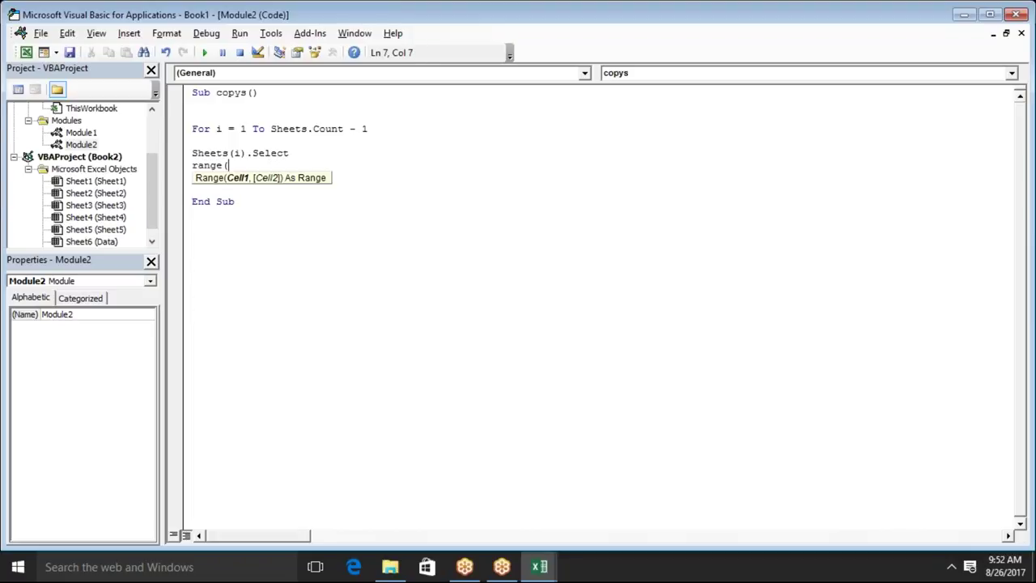
pyautogui.write('"A1"')
pyautogui.write(').')
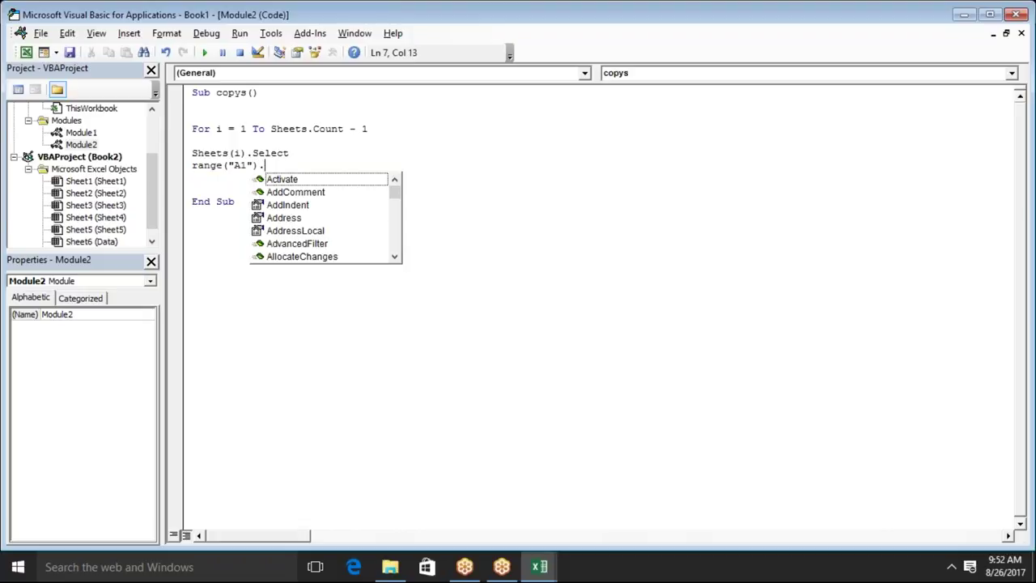
pyautogui.write('en')
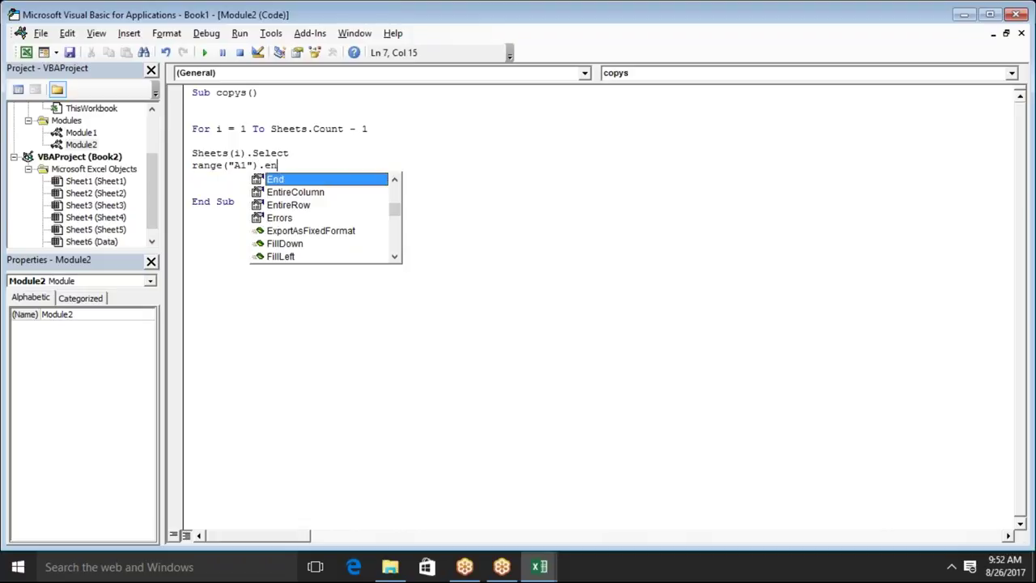
pyautogui.press('Down')
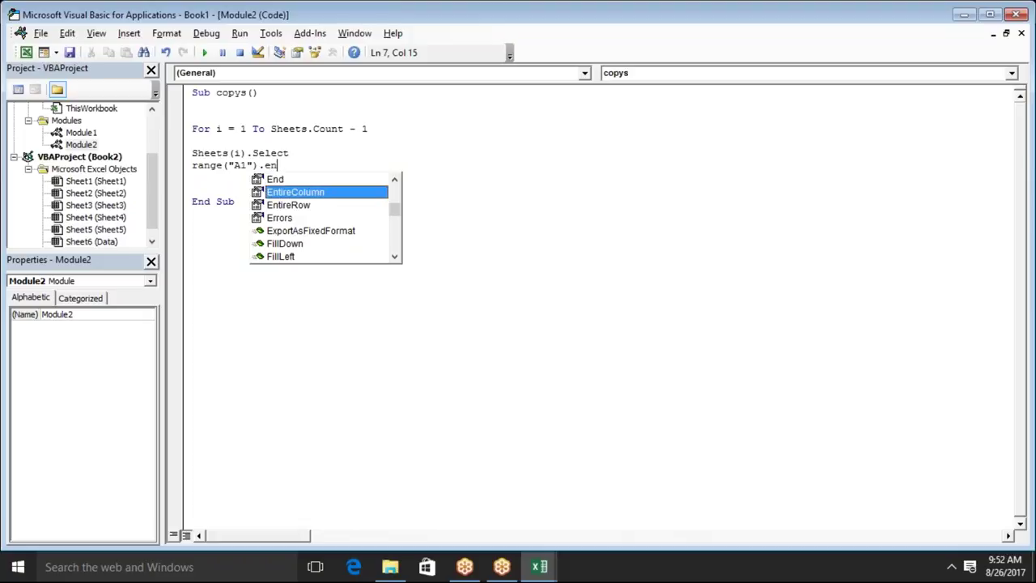
pyautogui.press('BackSpace')
pyautogui.press('BackSpace')
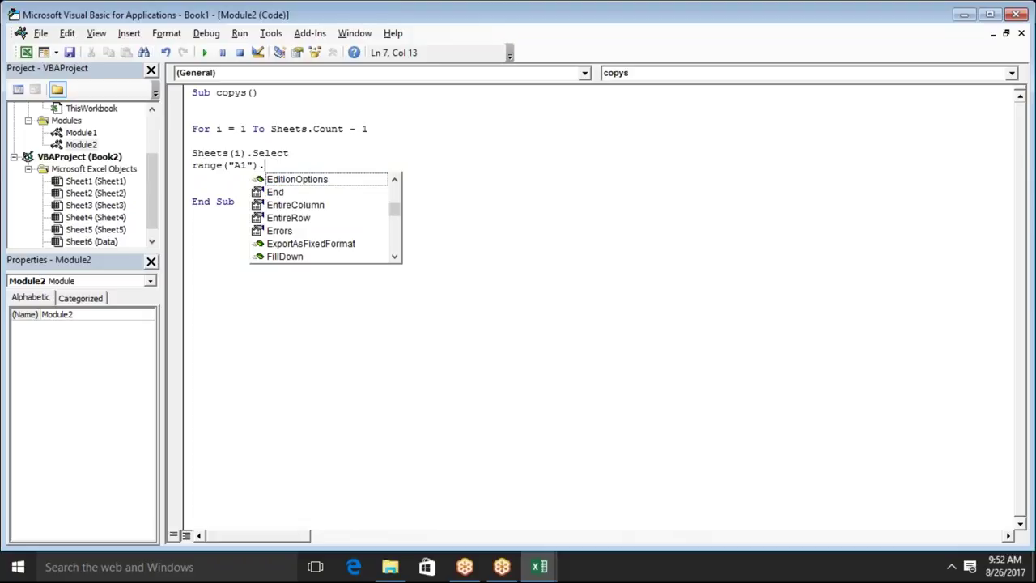
pyautogui.write('cu')
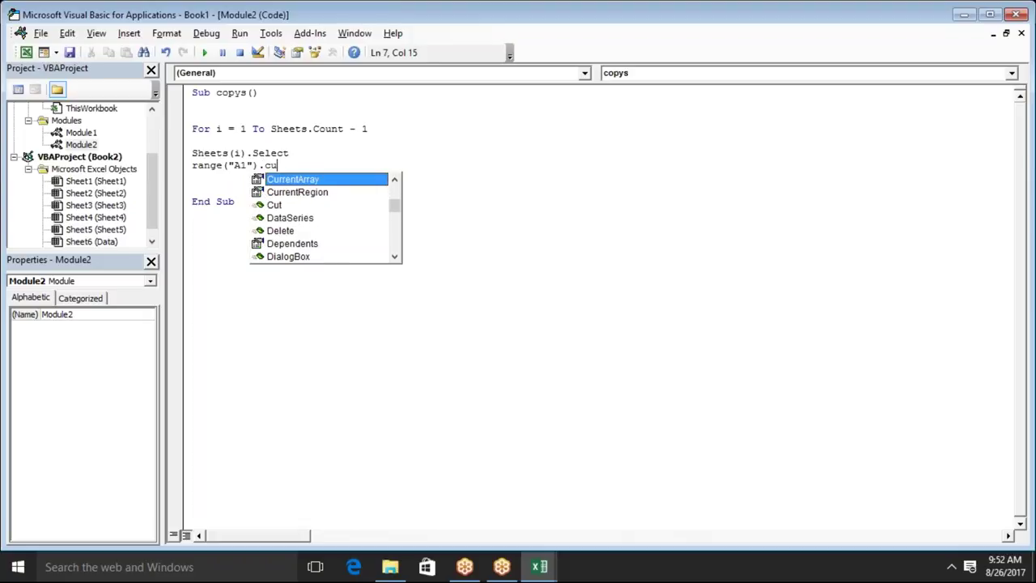
pyautogui.press('Down')
pyautogui.press('Tab')
pyautogui.write('.cop')
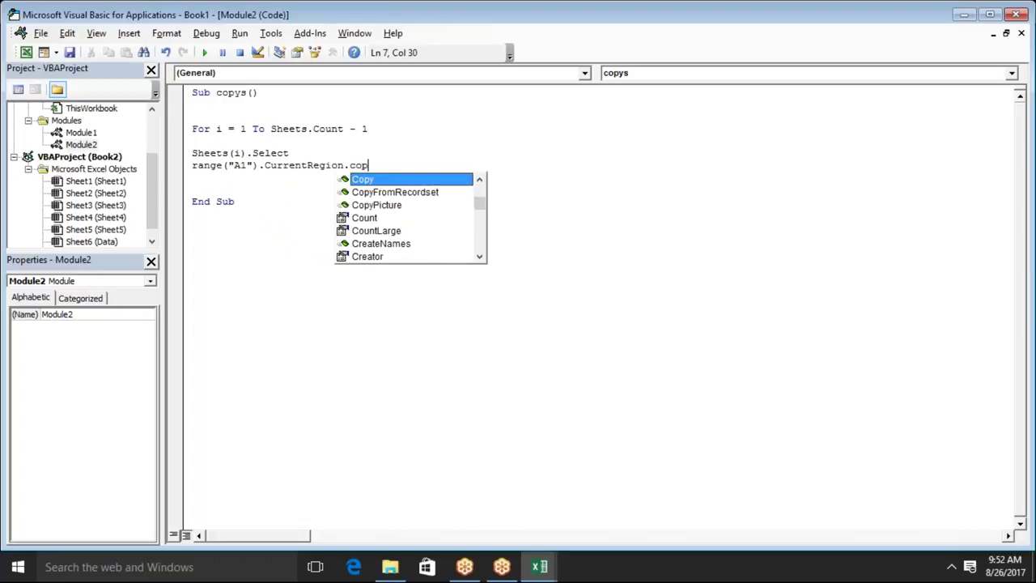
pyautogui.press('Return')
pyautogui.write('sheets')
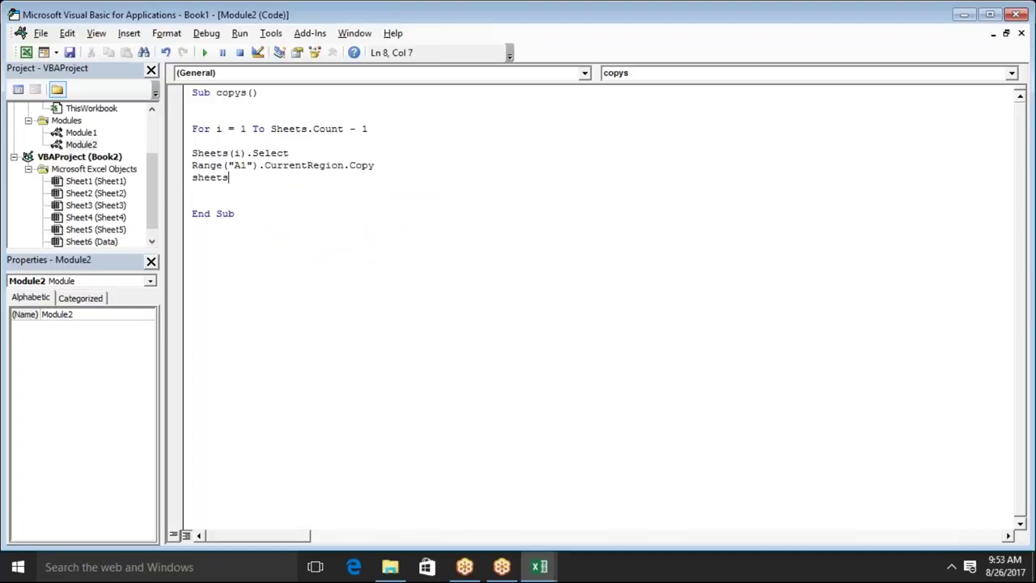
# Add Sheets("Data").Select and Range("A65000").End(xlUp).Offset(1,0).PasteSpecial.
pyautogui.write('("')
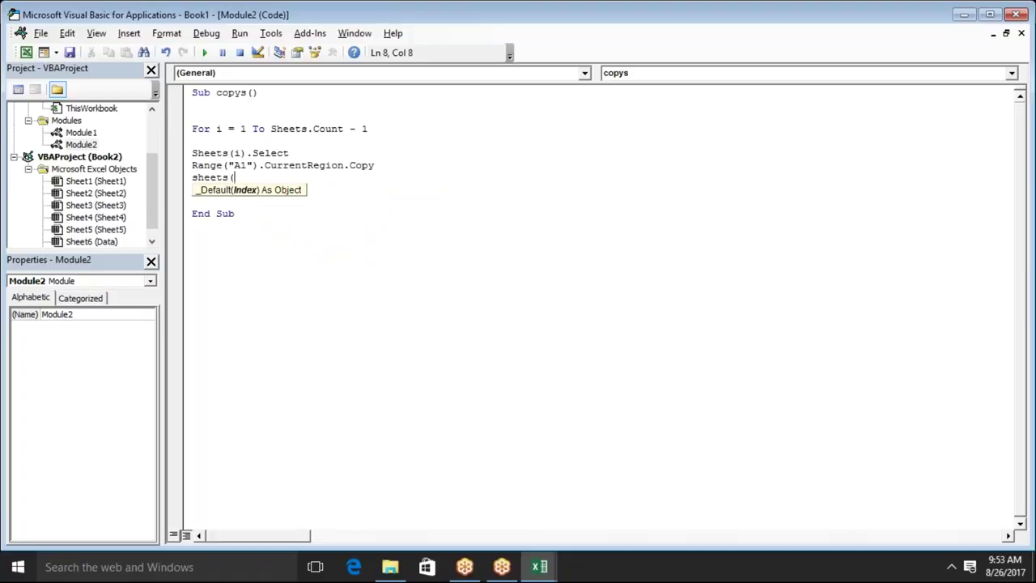
pyautogui.write('Data"')
pyautogui.write(').select')
pyautogui.press('Return')
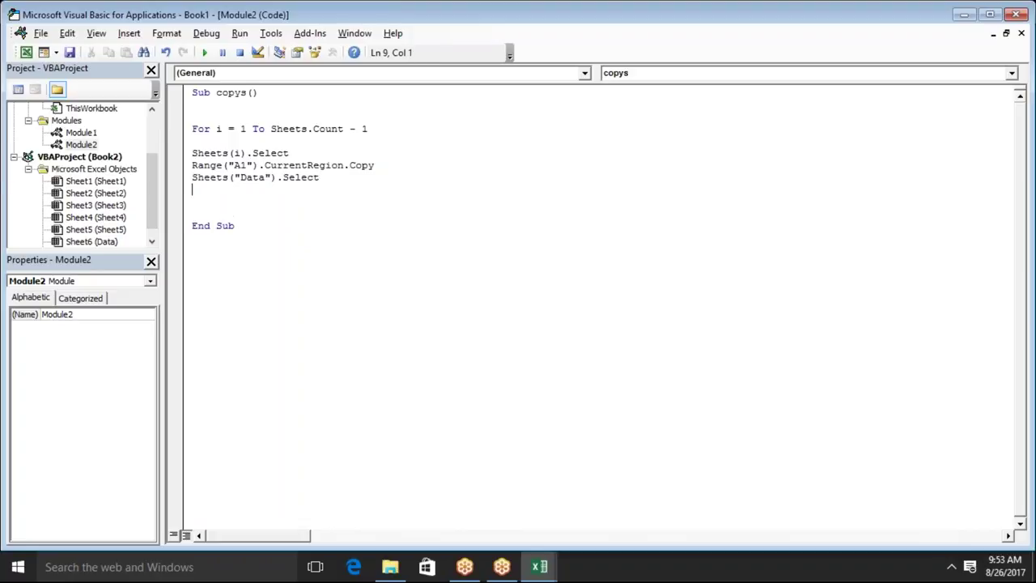
pyautogui.write('range(')
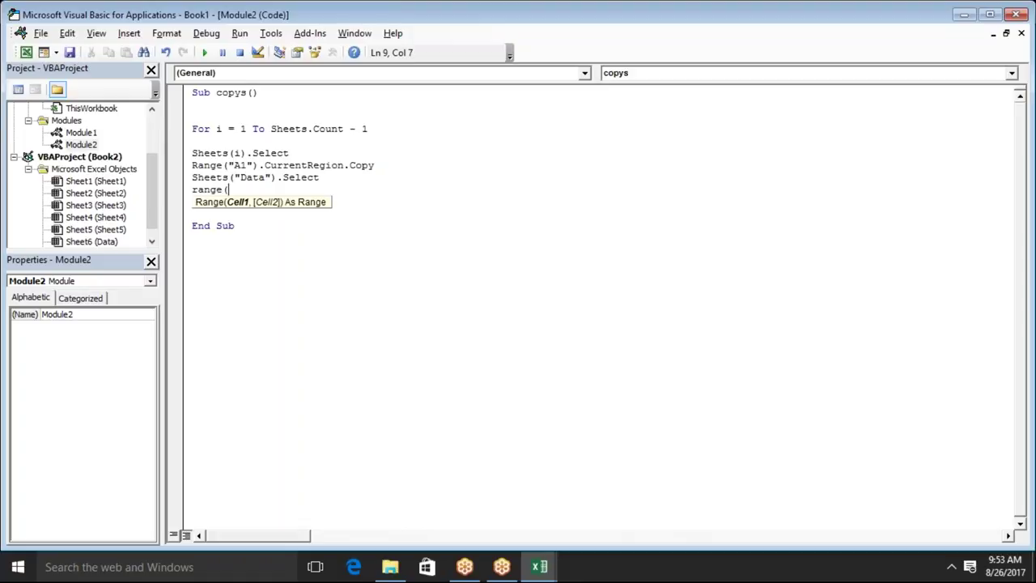
pyautogui.write('"A65000')
pyautogui.write('")')
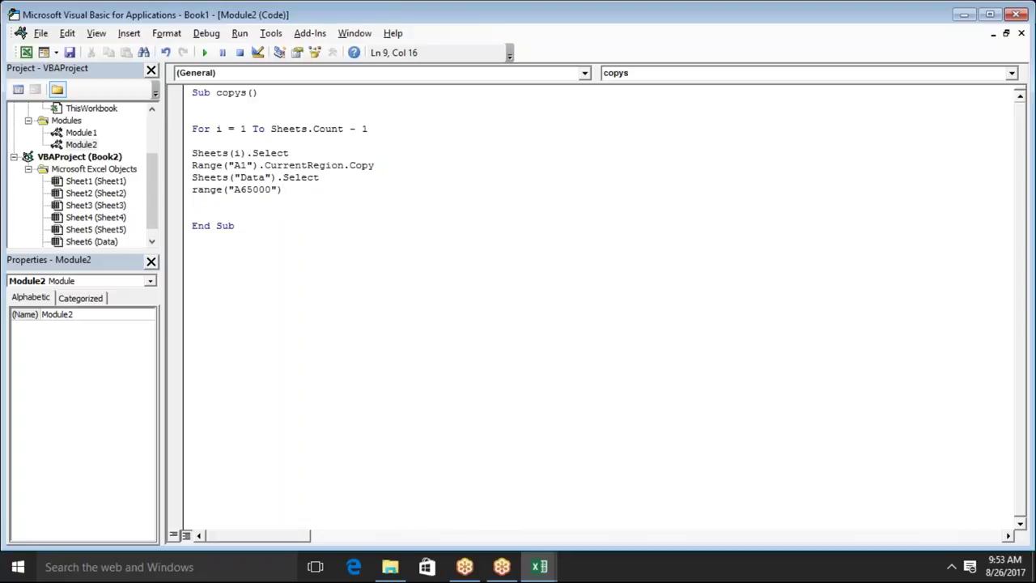
pyautogui.write('.en')
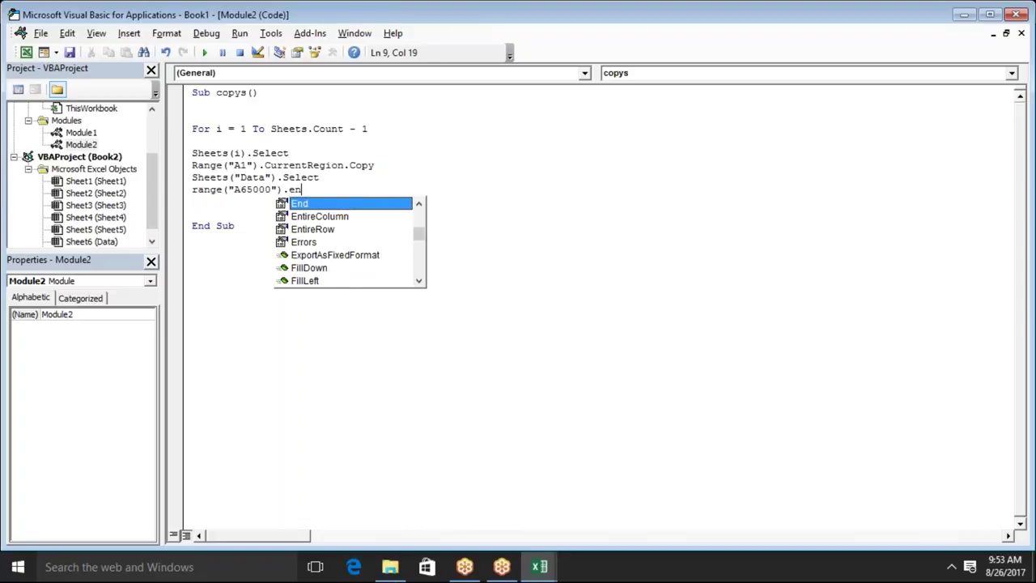
pyautogui.press('Tab')
pyautogui.write('(')
pyautogui.press('Down')
pyautogui.press('Down')
pyautogui.press('Down')
pyautogui.press('Tab')
pyautogui.write(')')
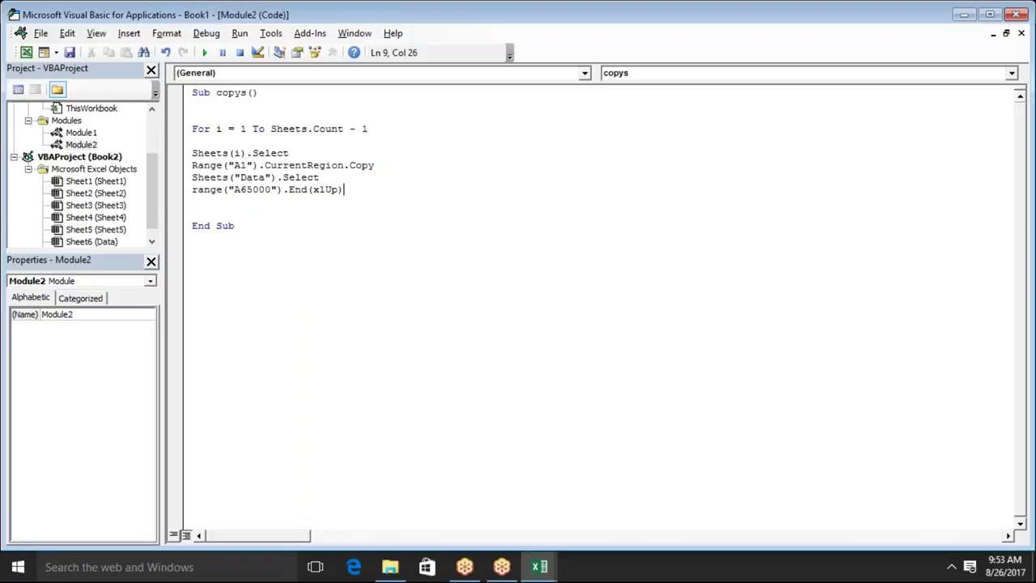
pyautogui.write('.of')
pyautogui.press('Tab')
pyautogui.write('(')
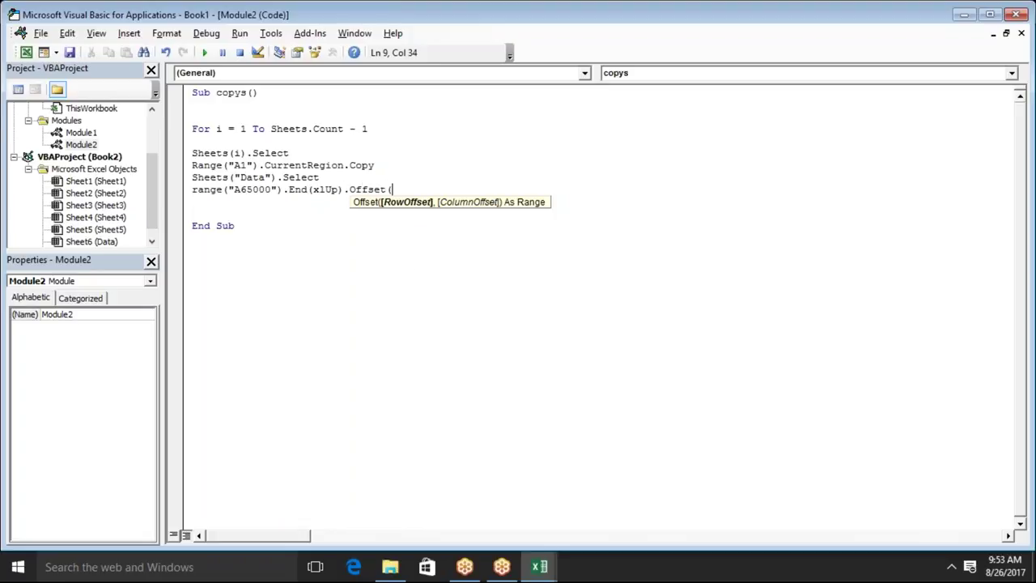
pyautogui.write('1,0')
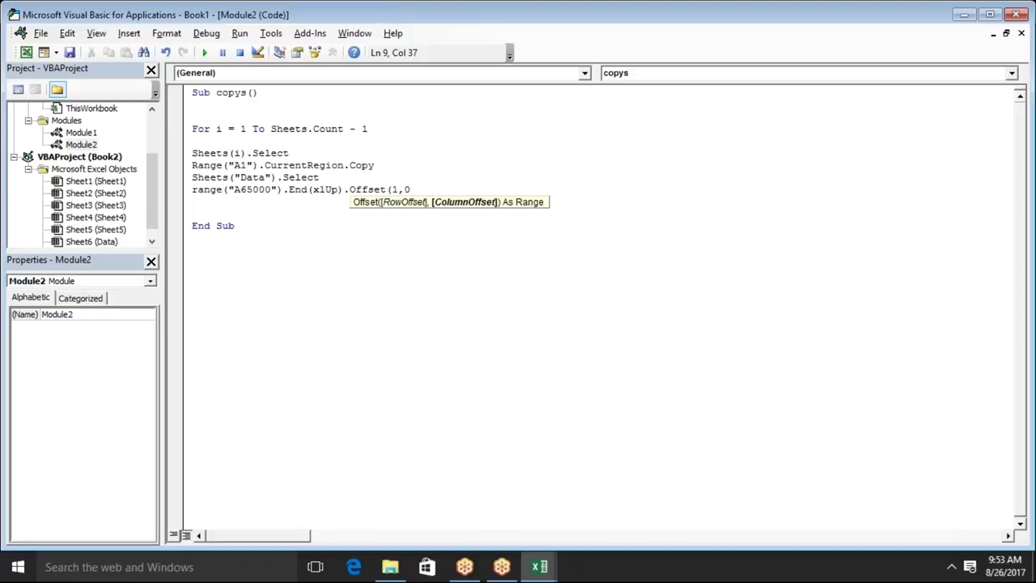
pyautogui.write(').p')
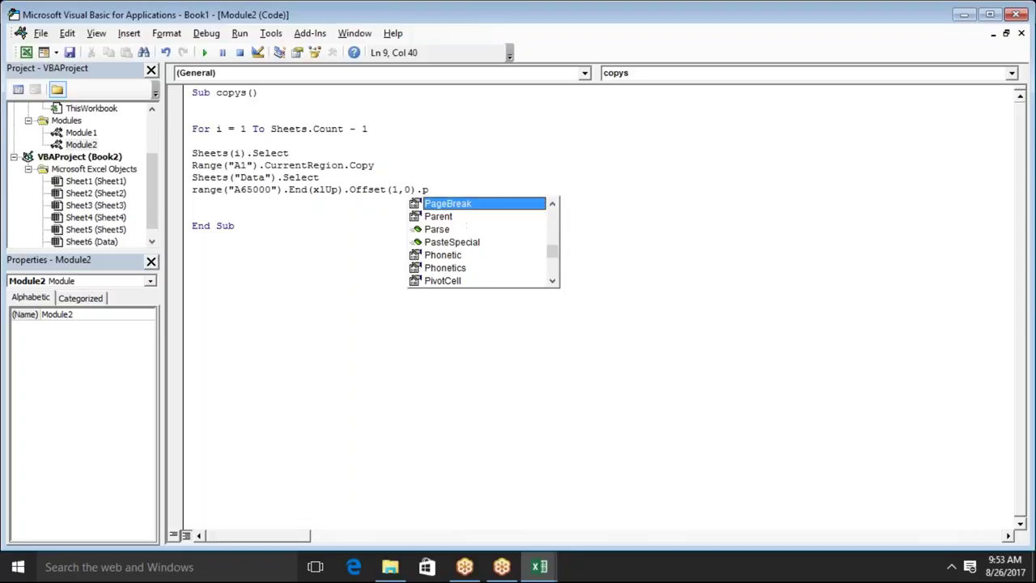
pyautogui.press('Down')
pyautogui.press('Down')
pyautogui.press('Down')
pyautogui.press('Return')
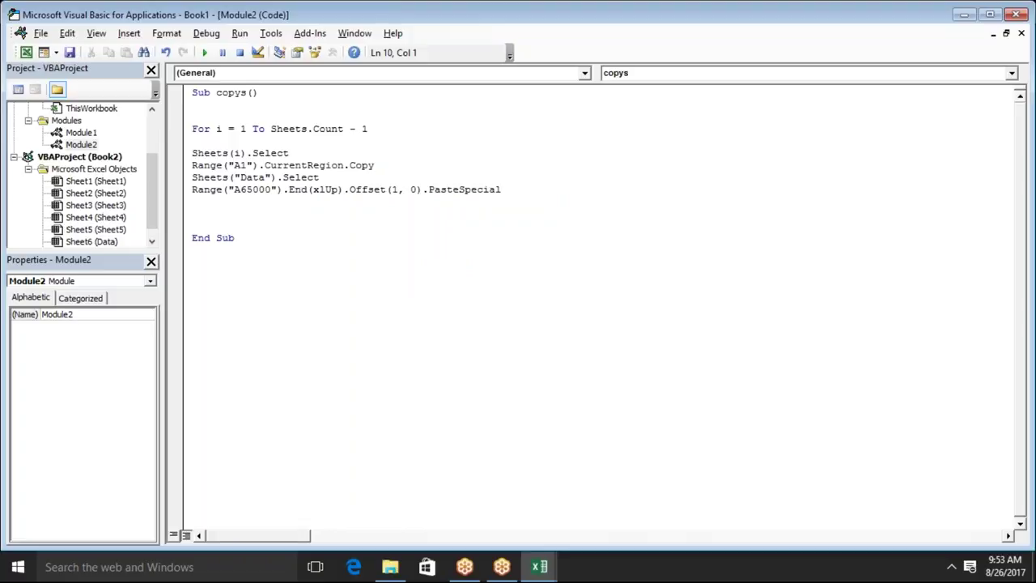
# Add ActiveCell.EntireRow.Delete and close the loop with Next i.
pyautogui.write('activecell.ci')
pyautogui.press('BackSpace')
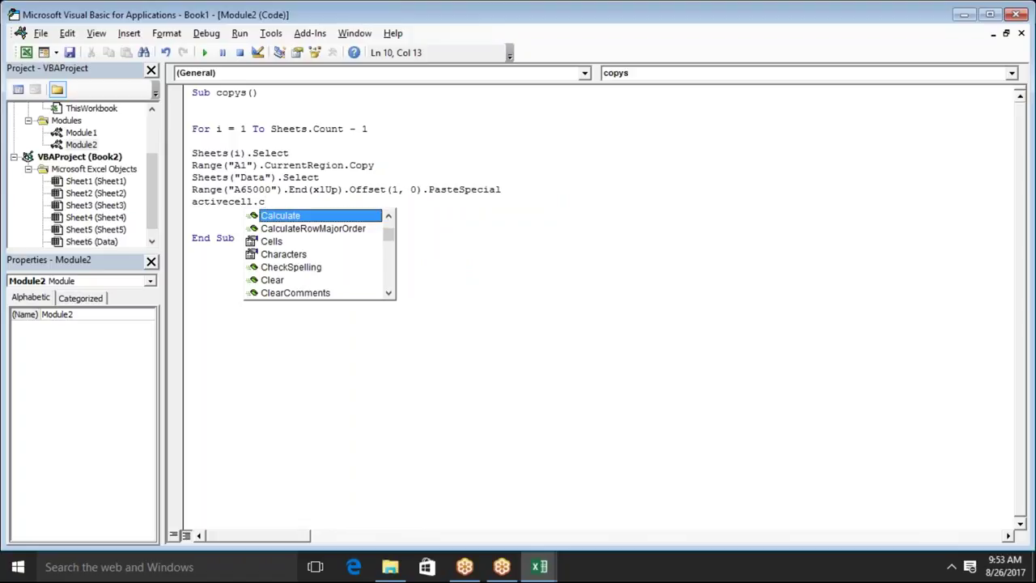
pyautogui.write('u')
pyautogui.press('Down')
pyautogui.press('BackSpace')
pyautogui.press('BackSpace')
pyautogui.write('e')
pyautogui.press('Down')
pyautogui.press('Down')
pyautogui.press('Down')
pyautogui.press('Tab')
pyautogui.write('.de')
pyautogui.press('Return')
pyautogui.press('Return')
pyautogui.write('next')
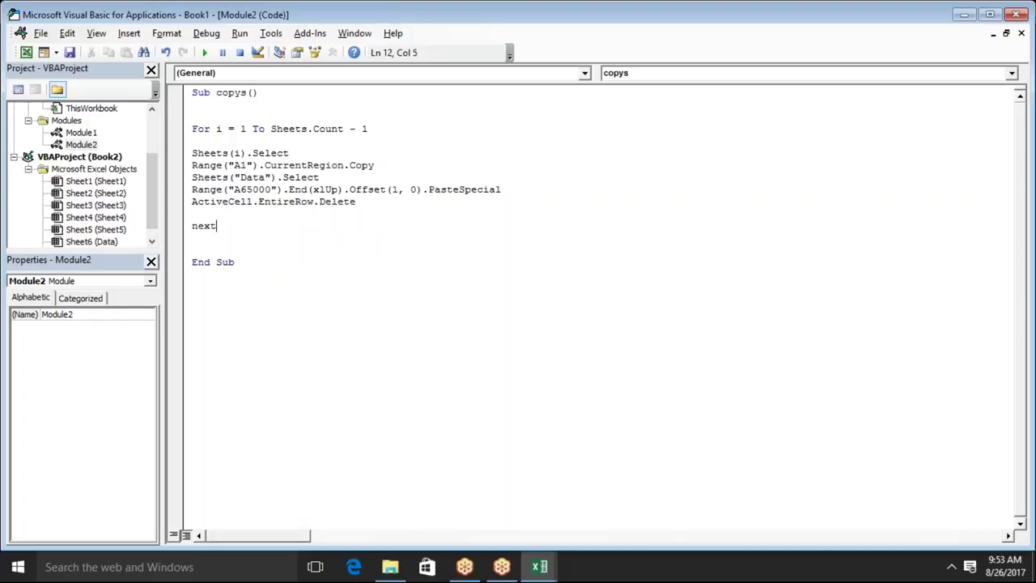
pyautogui.write('ii')
pyautogui.click(204, 190)
# Bring Book2 to the front and run the copys macro from the Macros list.
pyautogui.hotkey('alt', 'Tab')
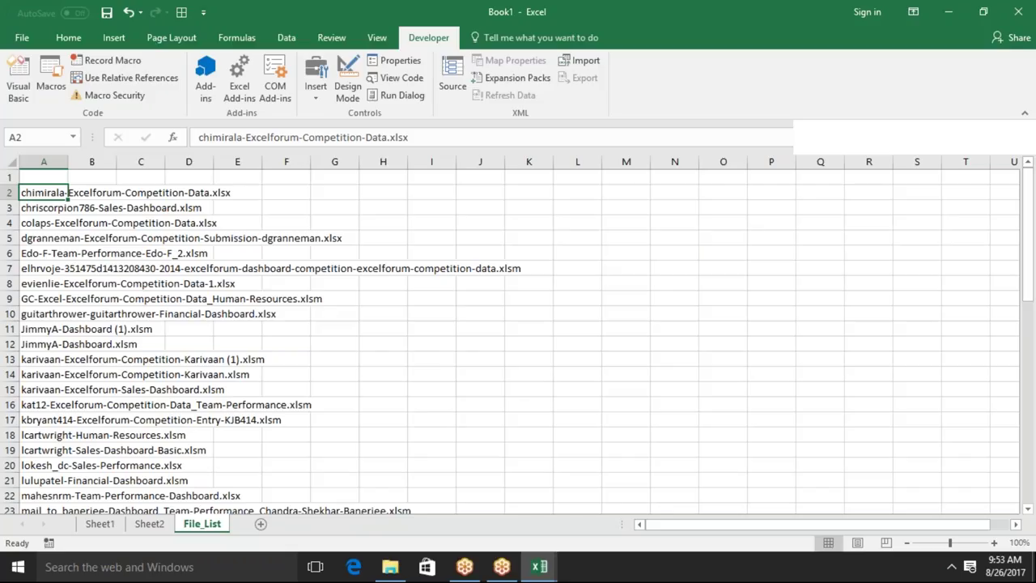
pyautogui.hotkey('alt', 'Tab')
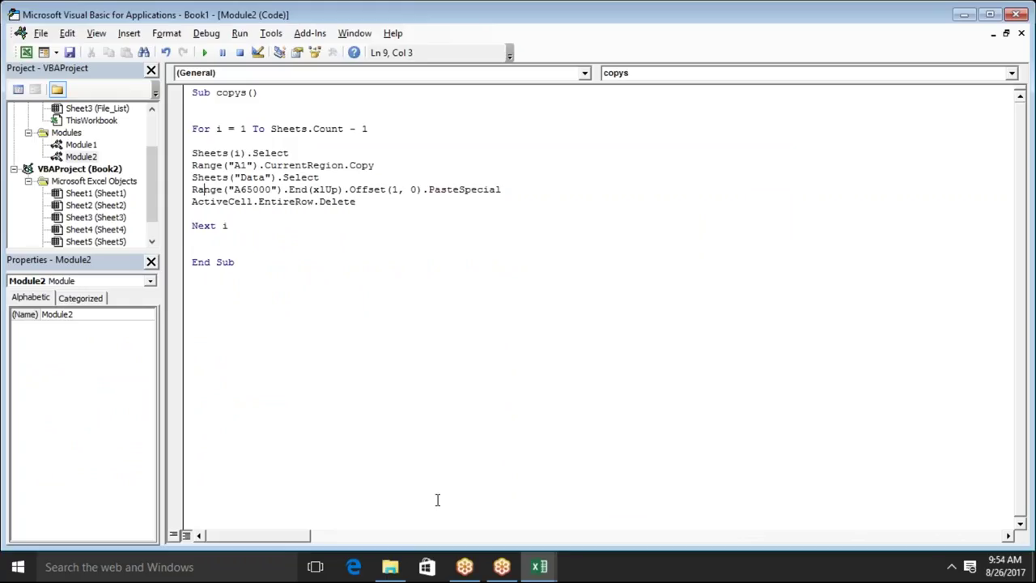
pyautogui.hotkey('alt', 'Tab')
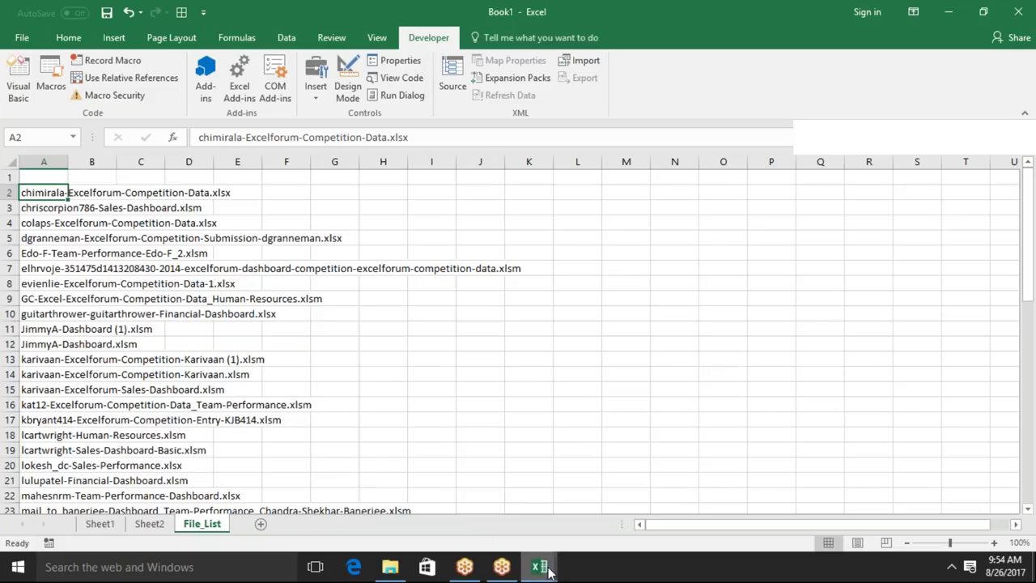
pyautogui.moveTo(548, 571)
pyautogui.click(662, 518)
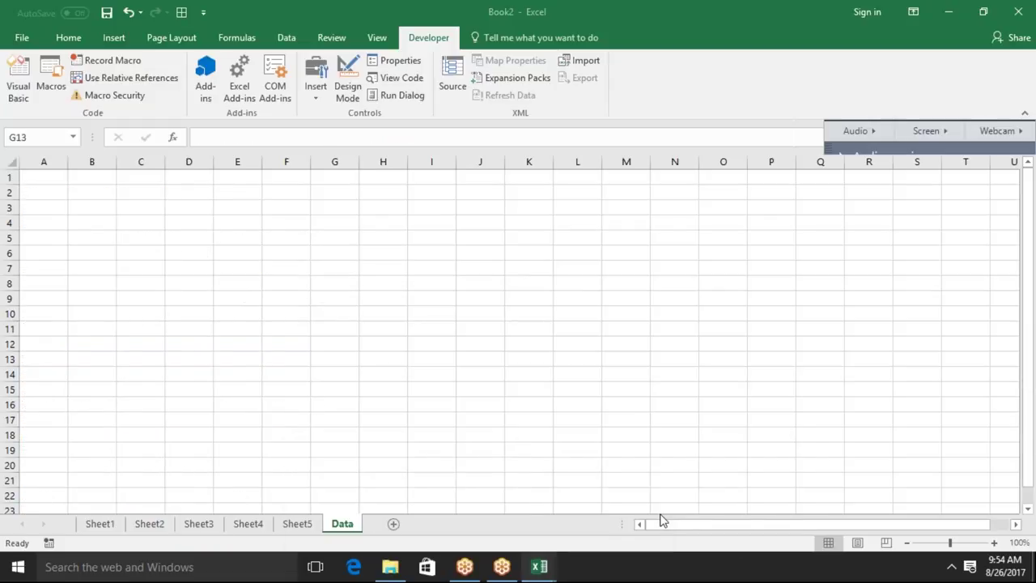
pyautogui.click(55, 90)
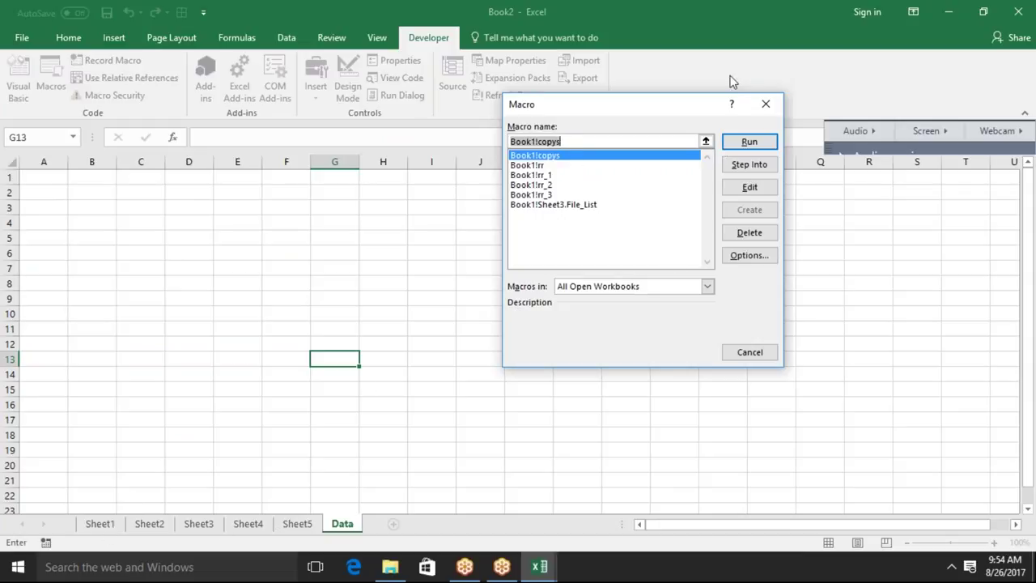
pyautogui.click(750, 144)
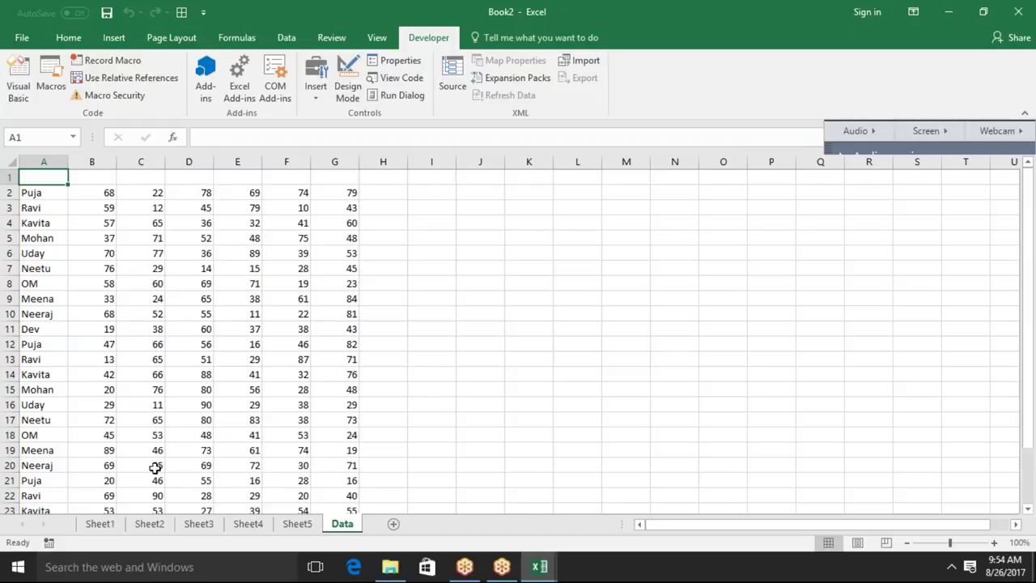
# Copy Sheet1's header row A1:G1 into A1:G1 of the Data sheet.
pyautogui.click(114, 524)
pyautogui.hotkey('ctrl', 'Up')
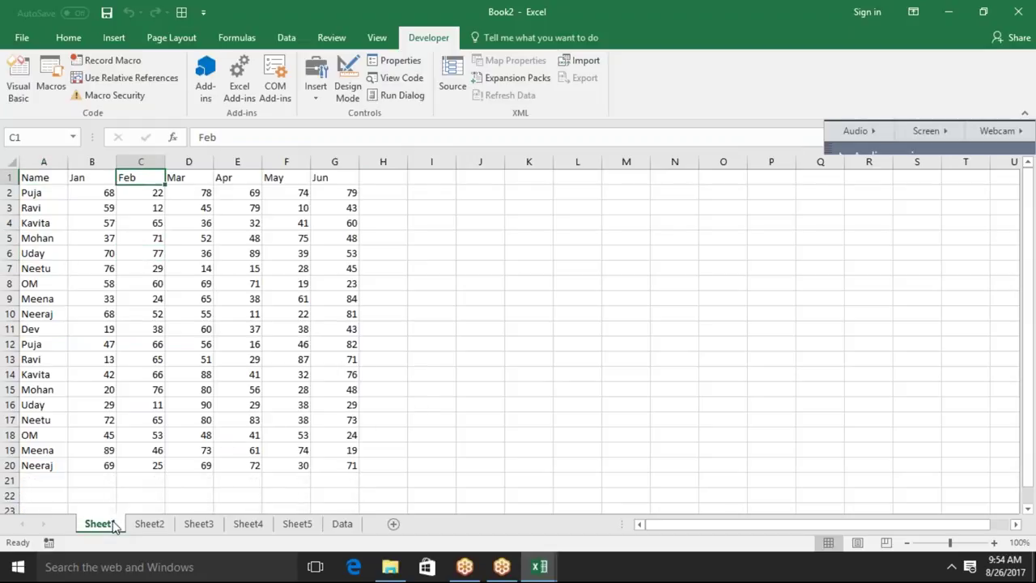
pyautogui.hotkey('ctrl', 'Left')
pyautogui.hotkey('ctrl', 'shift', 'Right')
pyautogui.hotkey('ctrl', 'c')
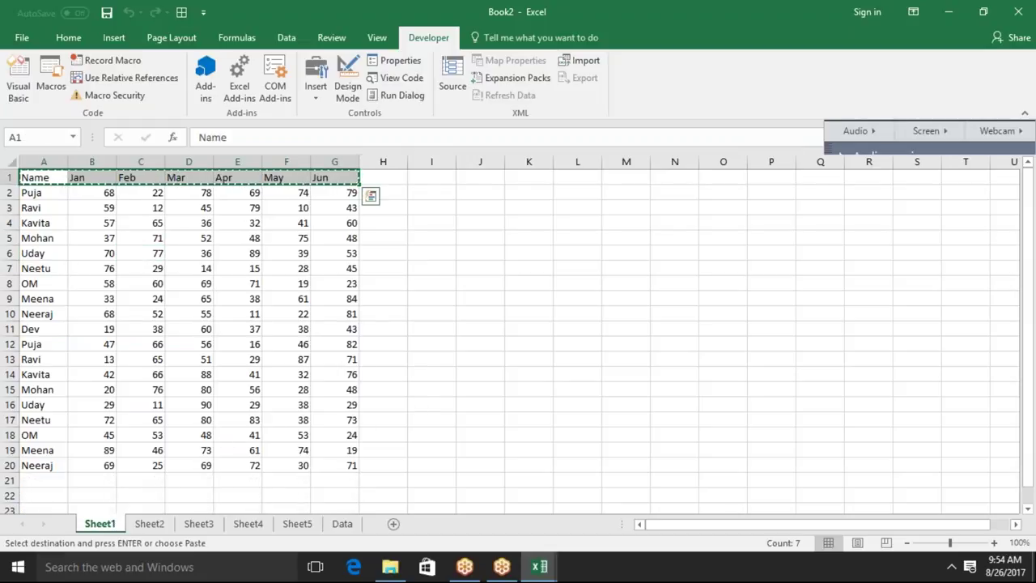
pyautogui.click(341, 524)
pyautogui.hotkey('ctrl', 'v')
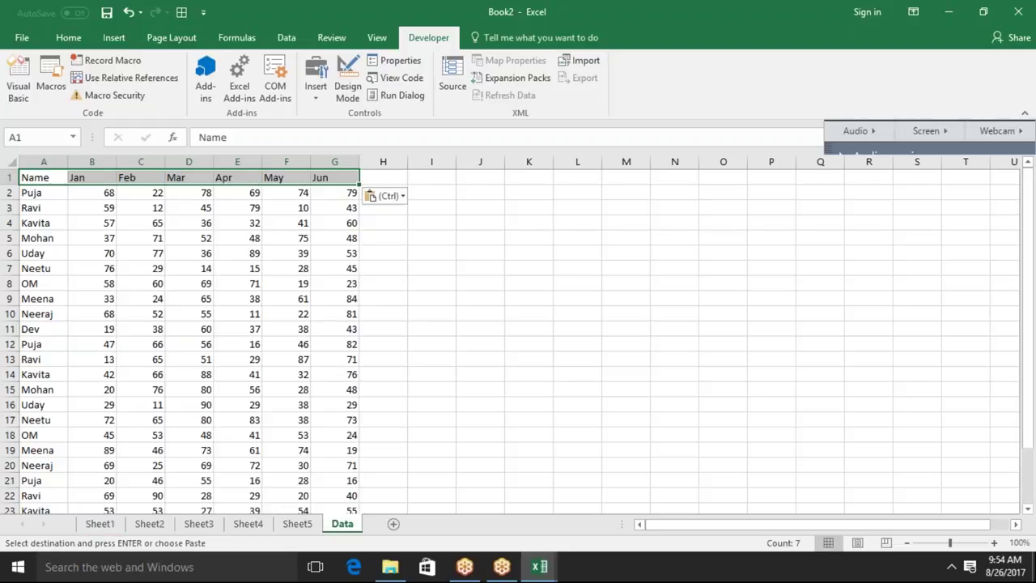
pyautogui.click(181, 314)
pyautogui.press('Up')
pyautogui.press('Up')
# In the macro code, highlight the Sheets.Count - 1 loop limit.
pyautogui.hotkey('alt', 'Tab')
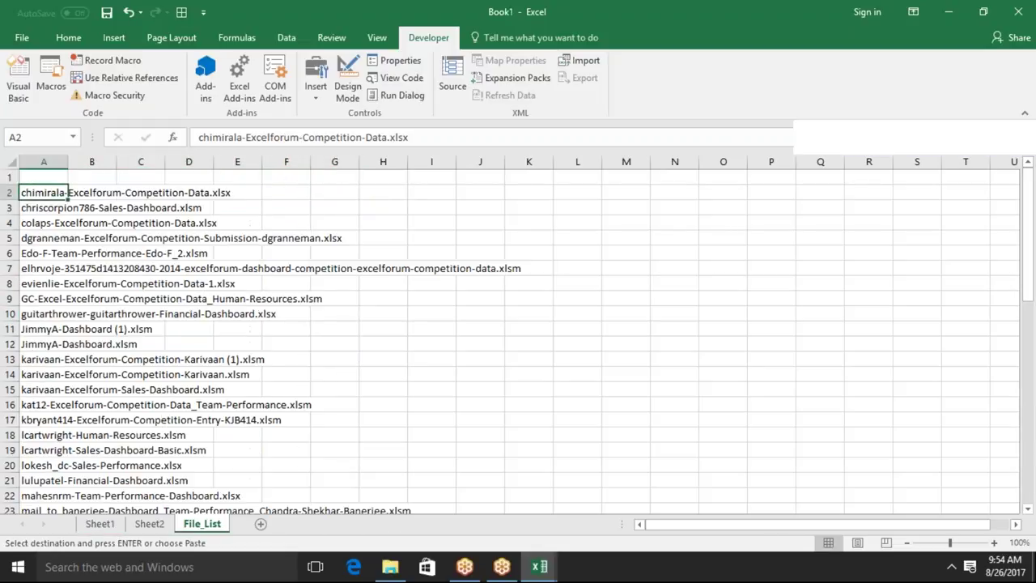
pyautogui.hotkey('alt', 'Tab')
pyautogui.hotkey('alt', 'Tab')
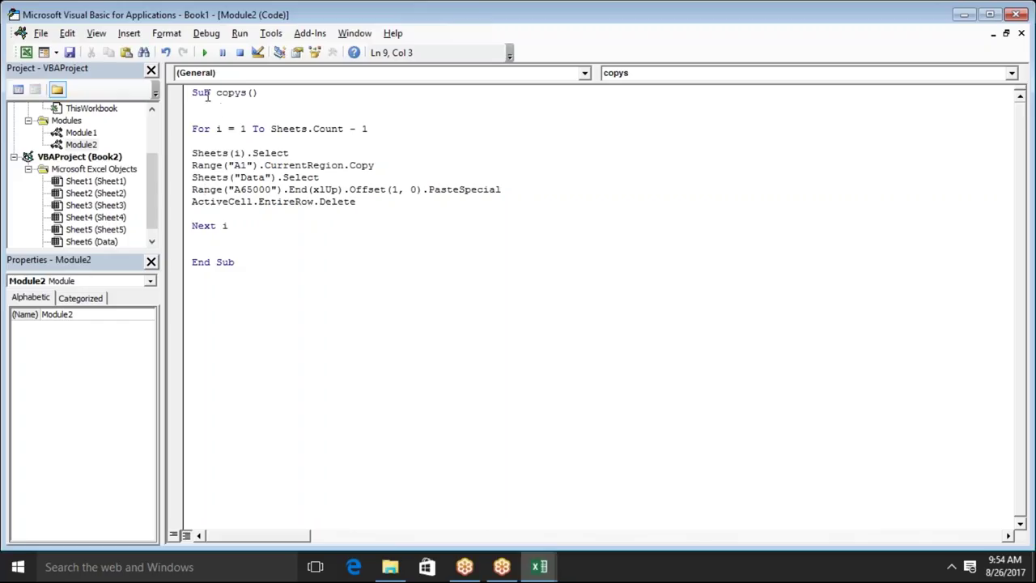
pyautogui.click(216, 130)
pyautogui.moveTo(270, 130); pyautogui.dragTo(380, 132)
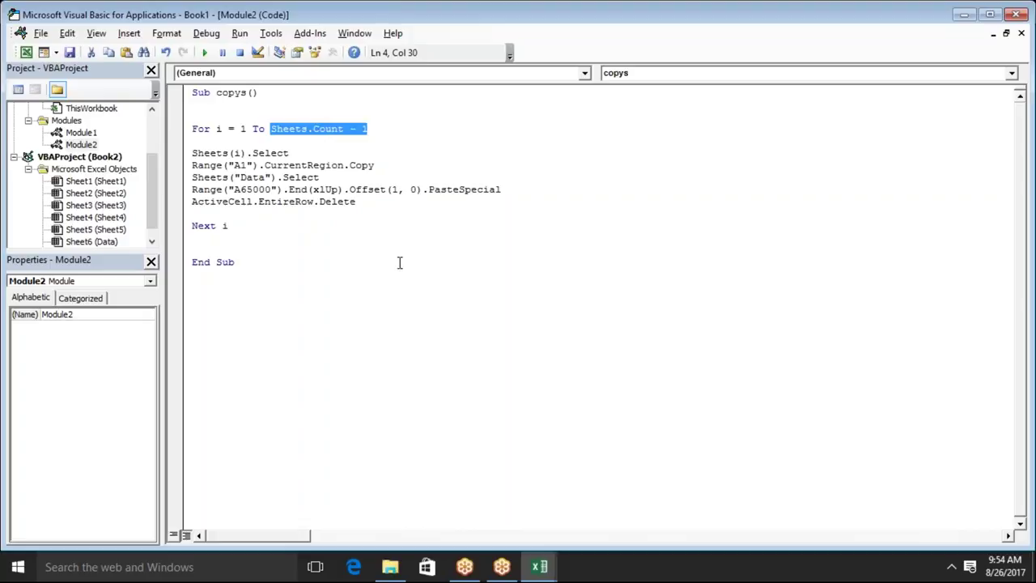
# In Book2, check Sheet4 and Sheet5, then return to the Data sheet.
pyautogui.click(540, 566)
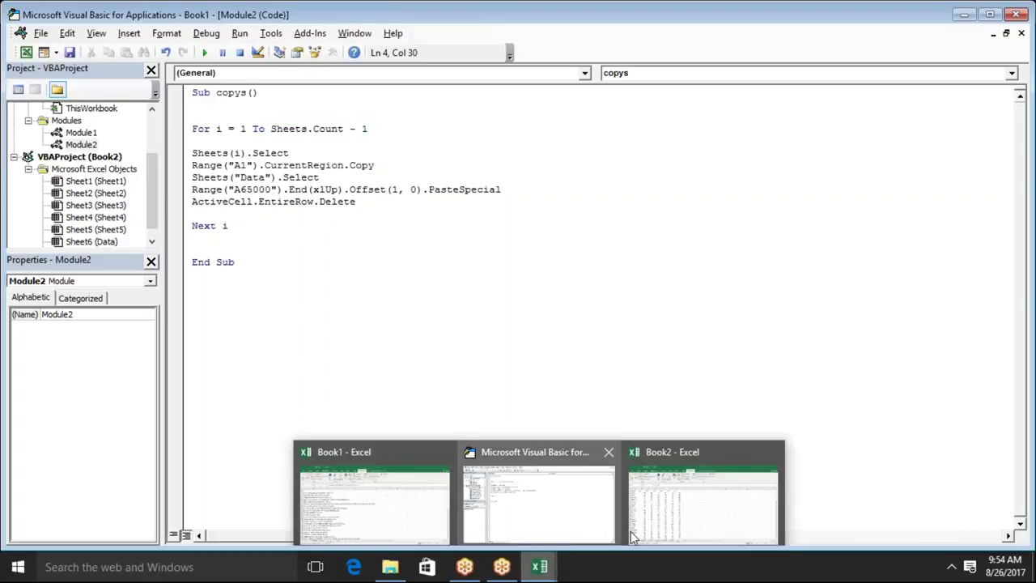
pyautogui.click(650, 528)
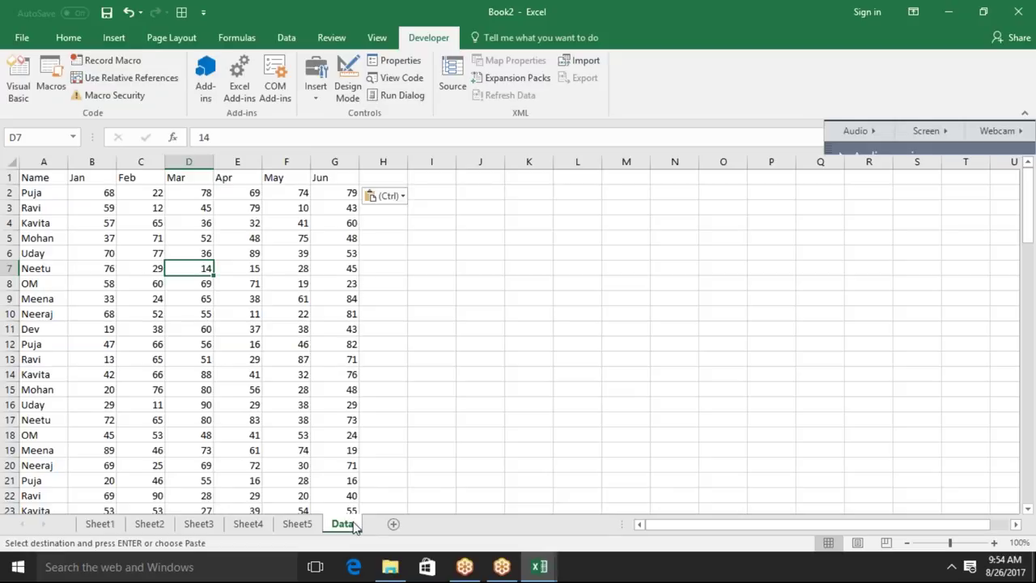
pyautogui.keyDown('ctrl'); pyautogui.click(247, 523); pyautogui.keyUp('ctrl')
pyautogui.click(316, 524)
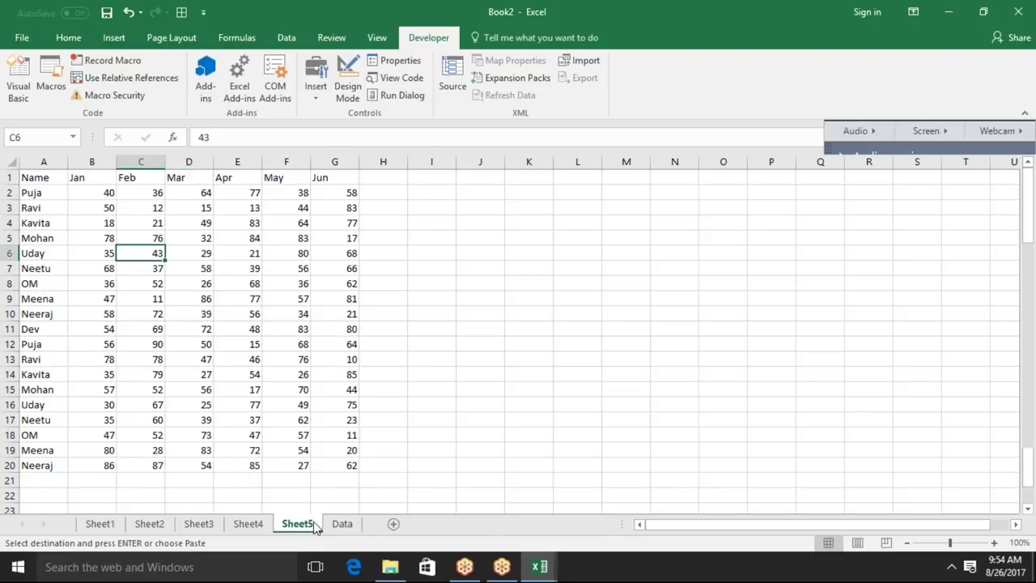
pyautogui.click(332, 524)
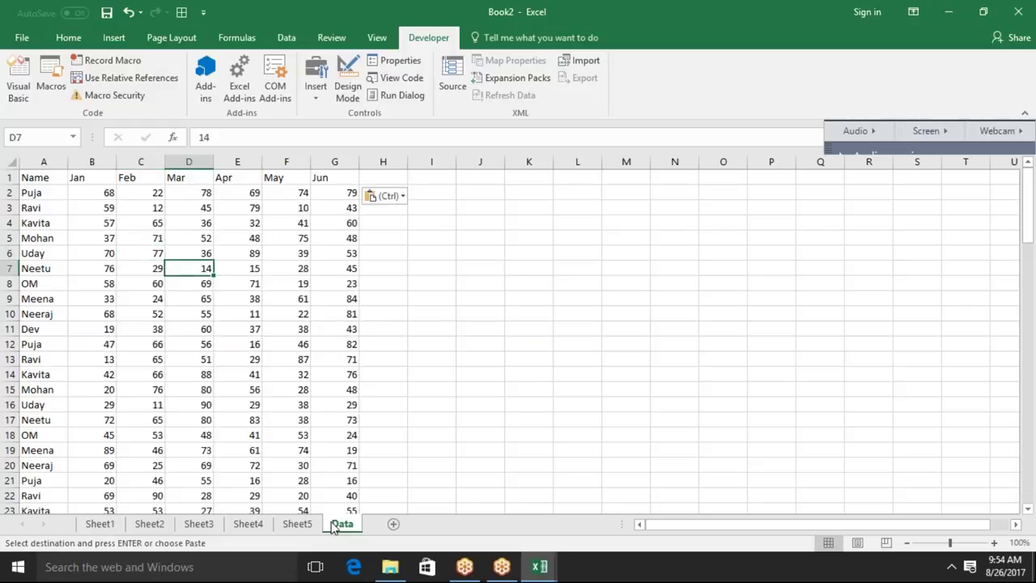
# Inspect the Sheets(i), Data-select and PasteSpecial lines of the copys code.
pyautogui.hotkey('alt', 'F11')
pyautogui.moveTo(240, 152); pyautogui.dragTo(252, 152)
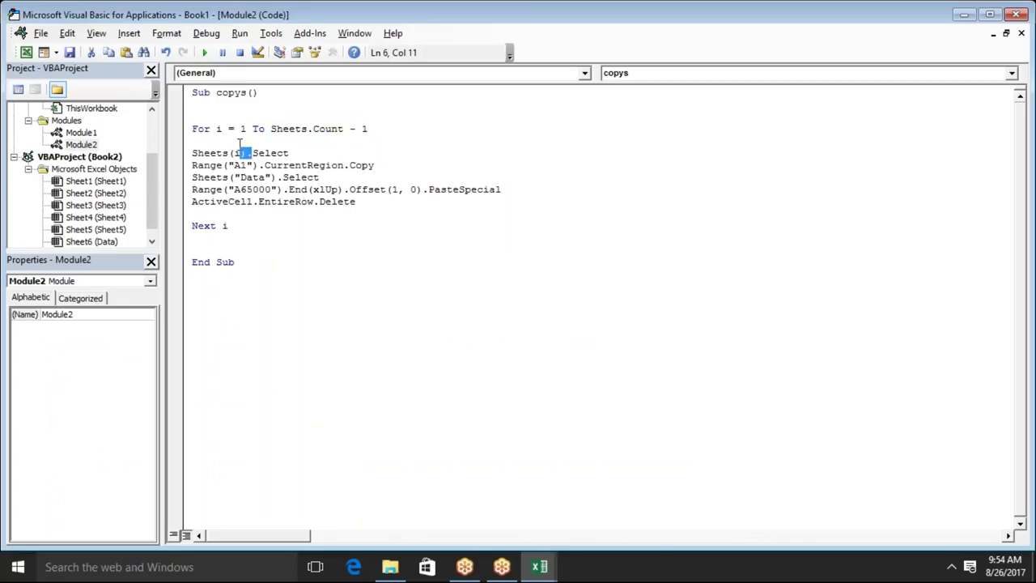
pyautogui.click(240, 189)
pyautogui.click(497, 189)
pyautogui.press('F5')
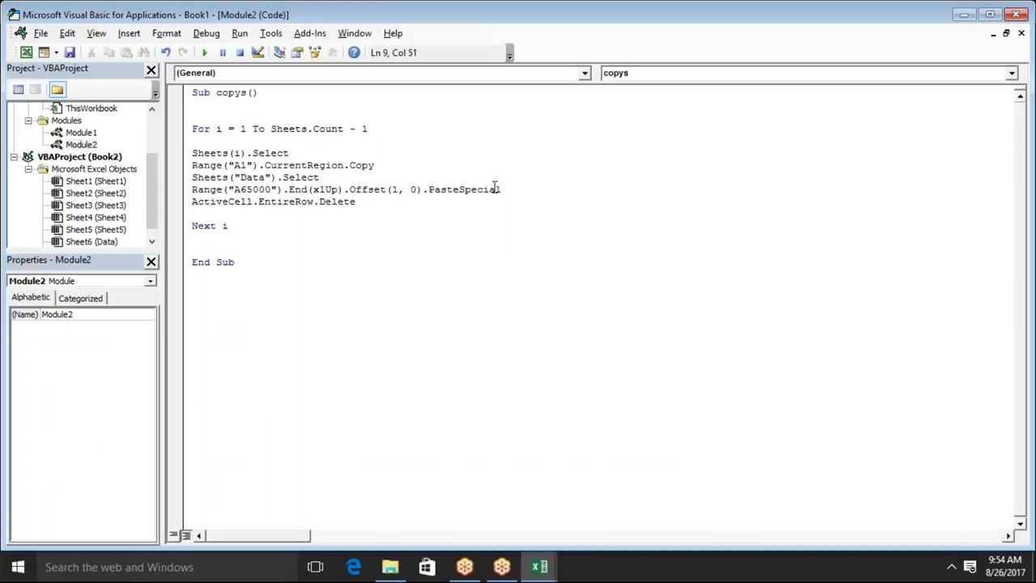
pyautogui.hotkey('alt', 'F11')
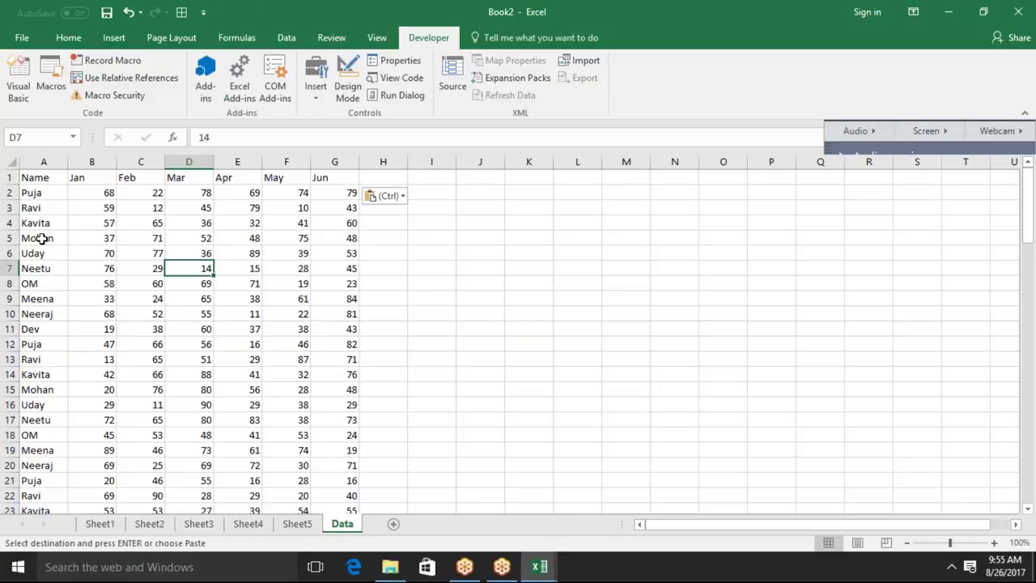
# Copy the Data sheet's A1:G10 block to J6, then undo that paste.
pyautogui.click(28, 188)
pyautogui.moveTo(32, 178); pyautogui.dragTo(387, 195)
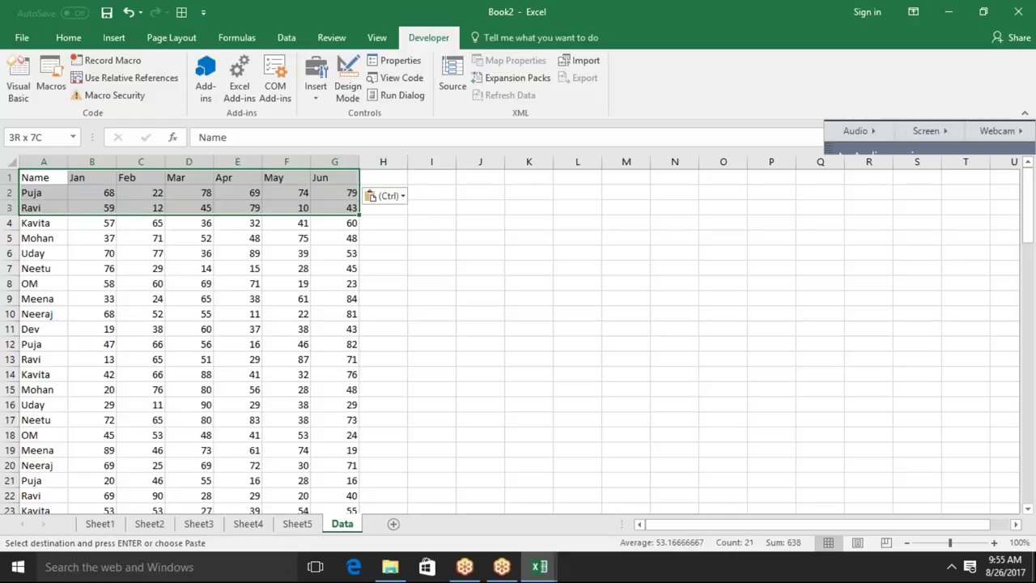
pyautogui.moveTo(387, 195); pyautogui.dragTo(348, 314)
pyautogui.hotkey('ctrl', 'c')
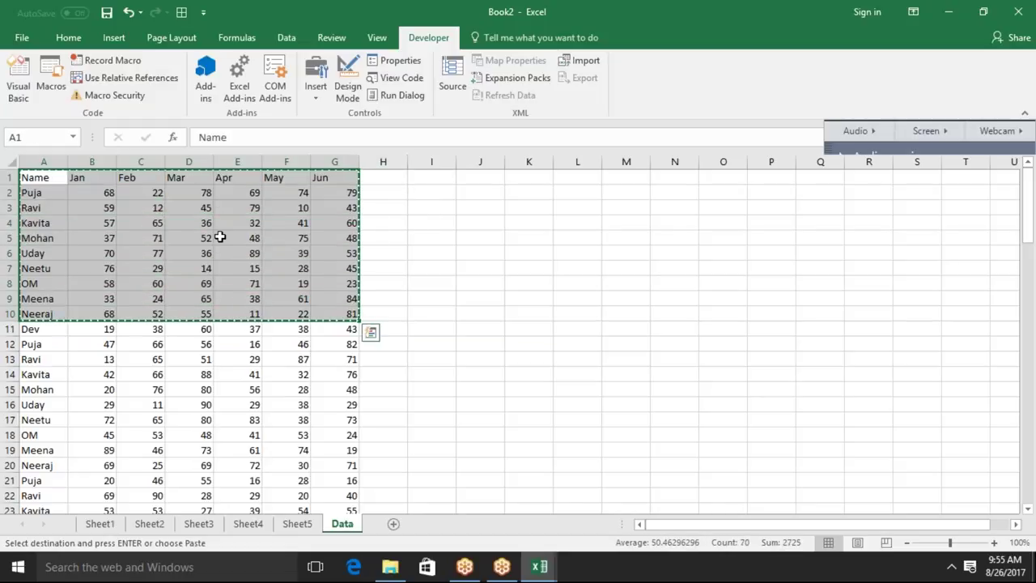
pyautogui.click(458, 249)
pyautogui.hotkey('ctrl', 'v')
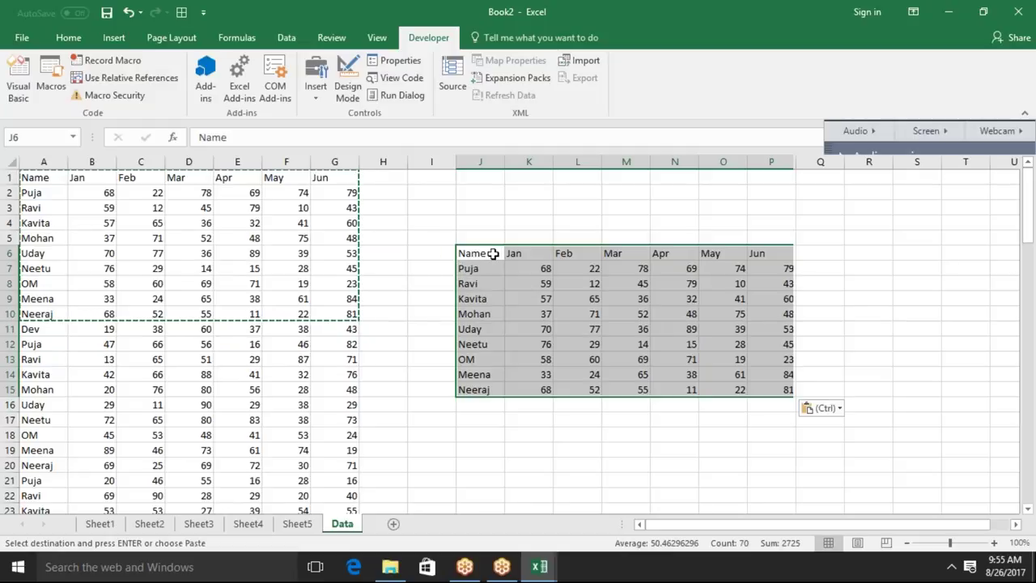
pyautogui.hotkey('ctrl', 'z')
pyautogui.hotkey('ctrl', 'z')
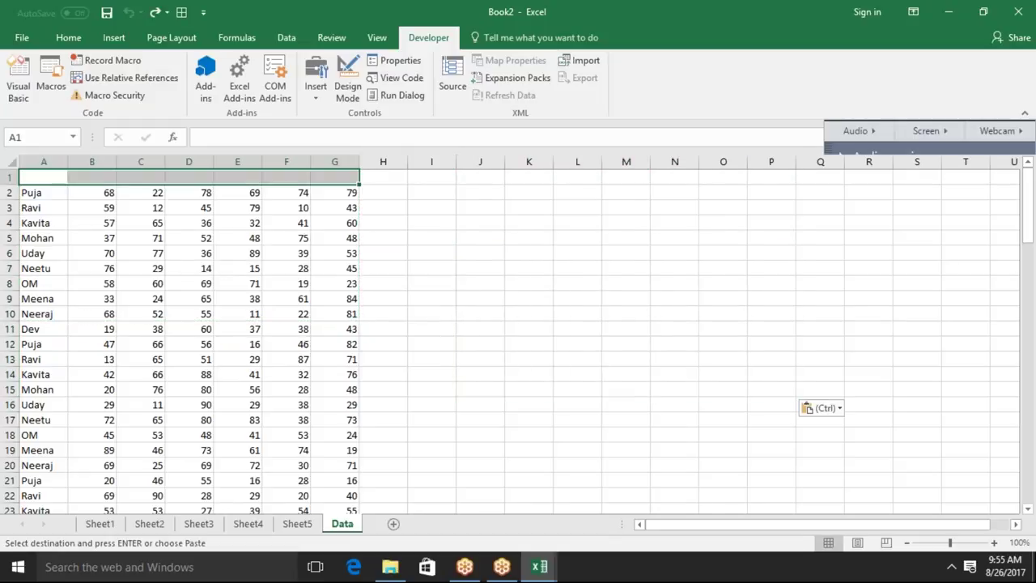
# Delete all combined rows on the Data sheet, then switch back to Sheet1.
pyautogui.press('Down')
pyautogui.hotkey('ctrl', 'shift', 'Right')
pyautogui.hotkey('ctrl', 'shift', 'Down')
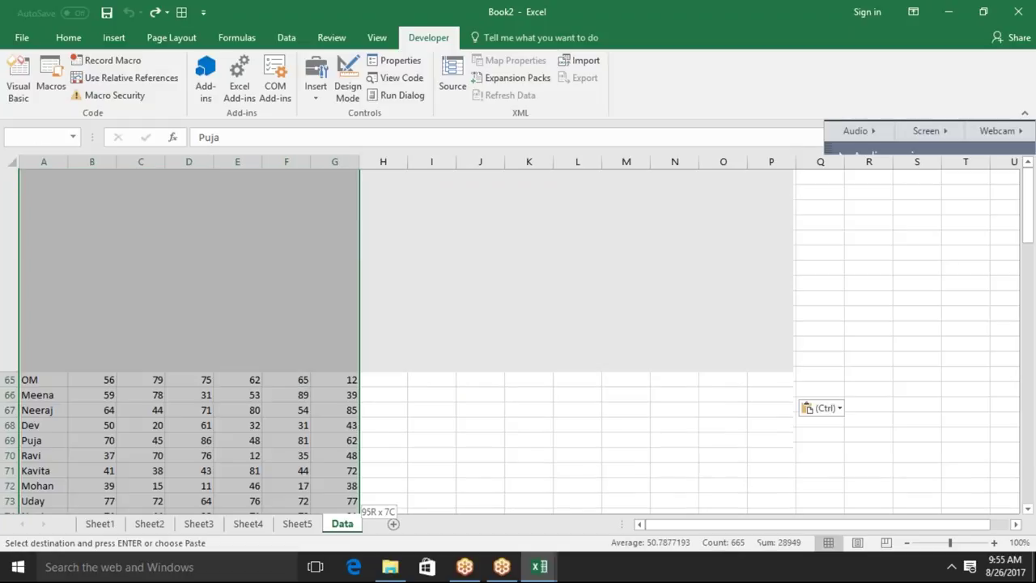
pyautogui.press('Delete')
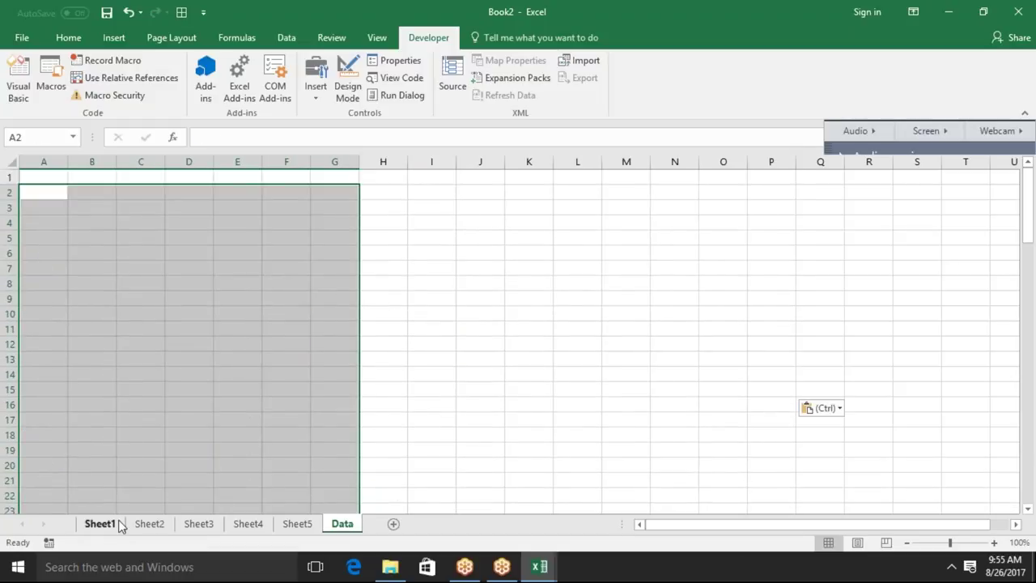
pyautogui.click(117, 525)
pyautogui.press('Escape')
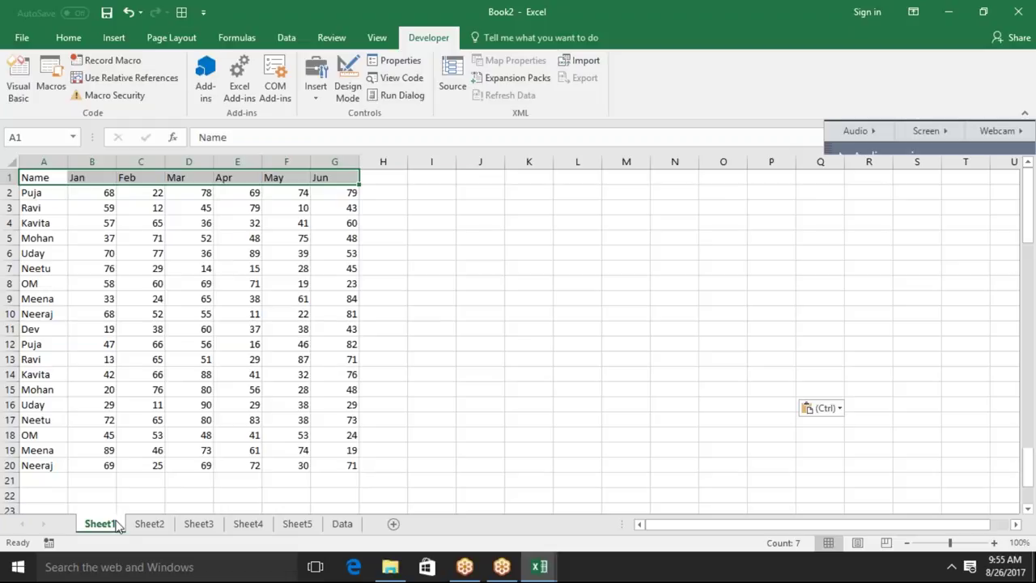
pyautogui.hotkey('alt', 'F11')
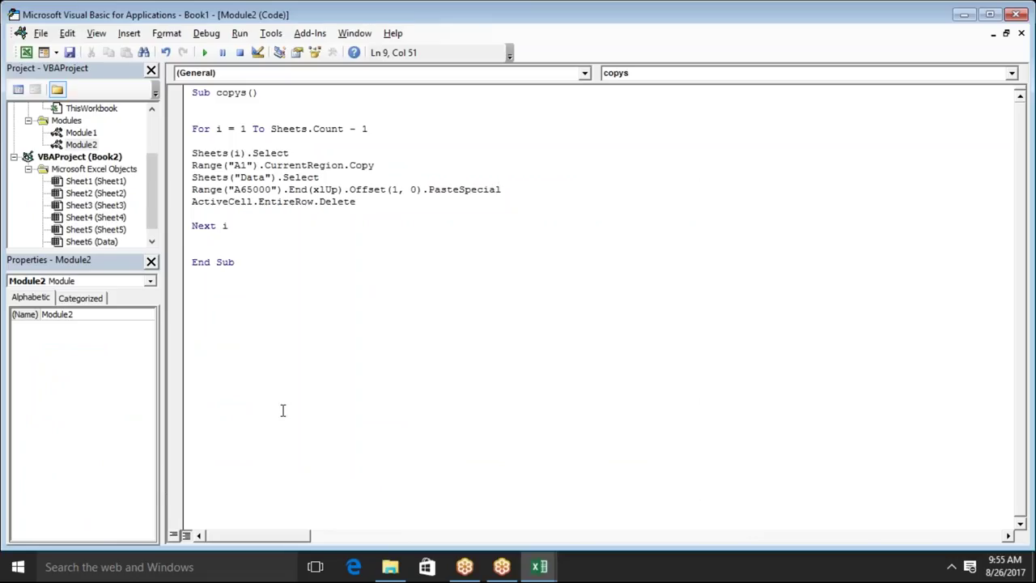
pyautogui.hotkey('alt', 'F11')
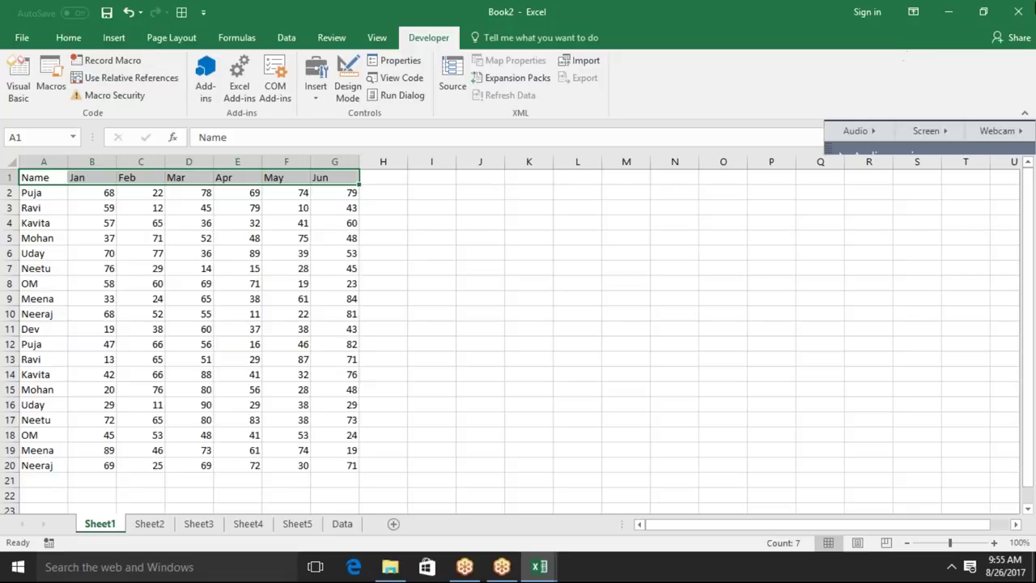
# Close Book2, saving it as an Excel Macro-Enabled Workbook.
pyautogui.click(1028, 9)
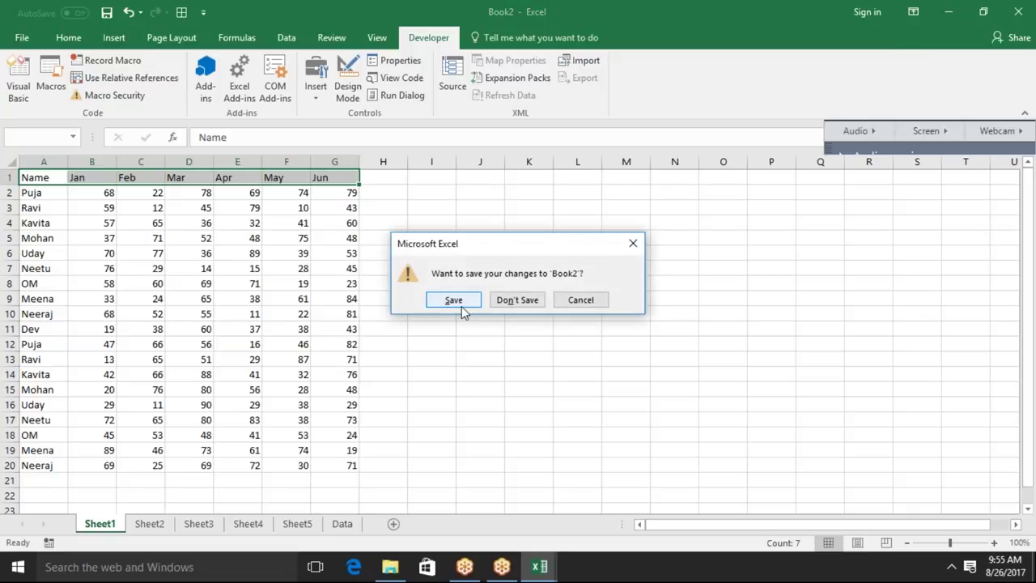
pyautogui.click(462, 307)
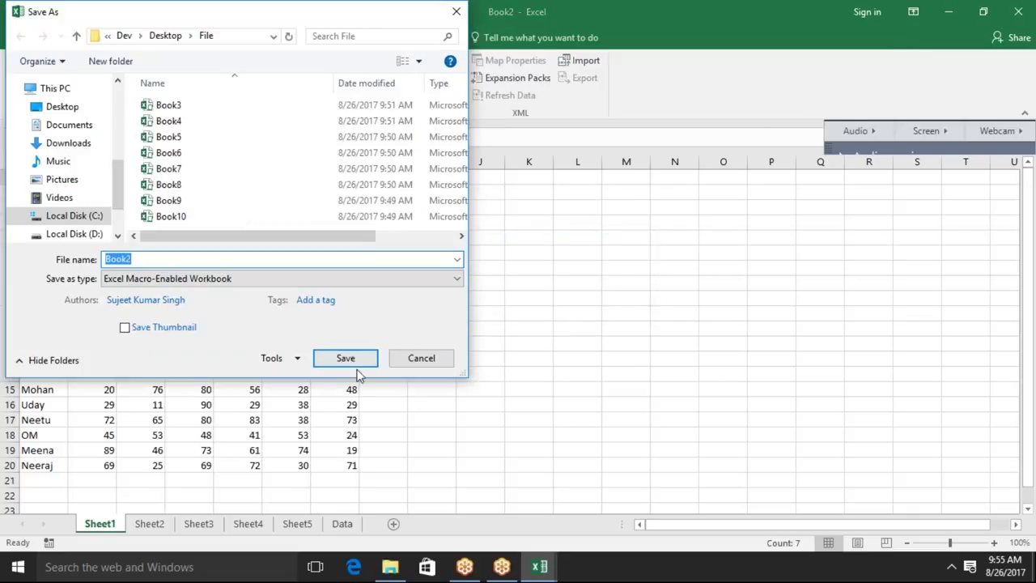
pyautogui.click(353, 366)
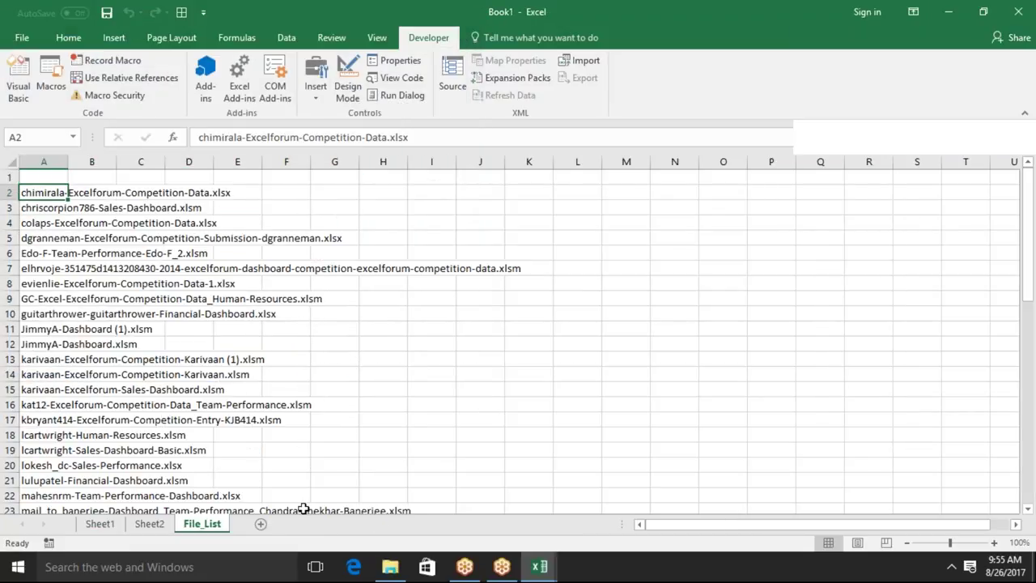
# Add a new sheet to Book1 and name it 'Data'.
pyautogui.click(269, 524)
pyautogui.doubleClick(270, 526)
pyautogui.write('Data')
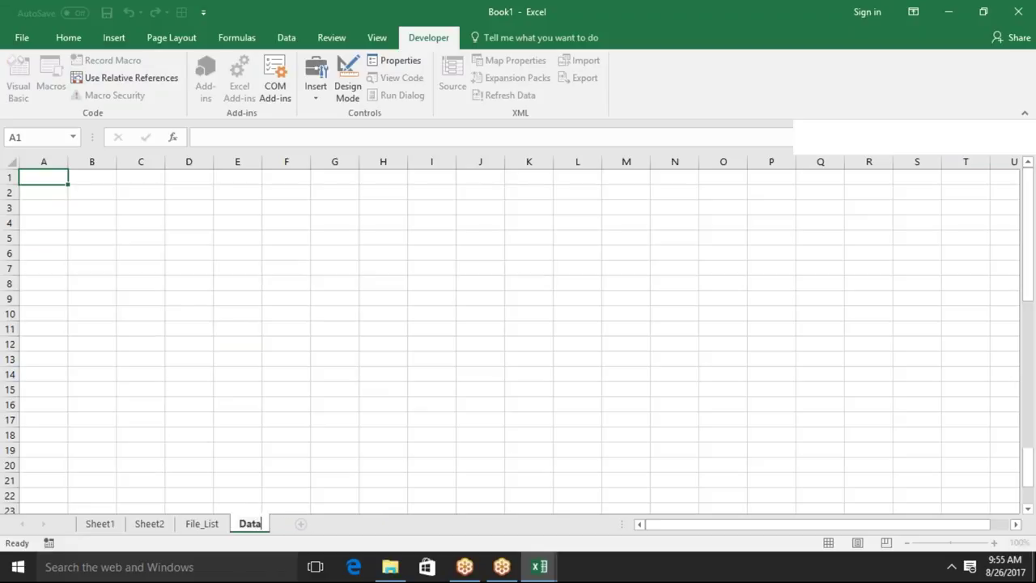
pyautogui.click(351, 477)
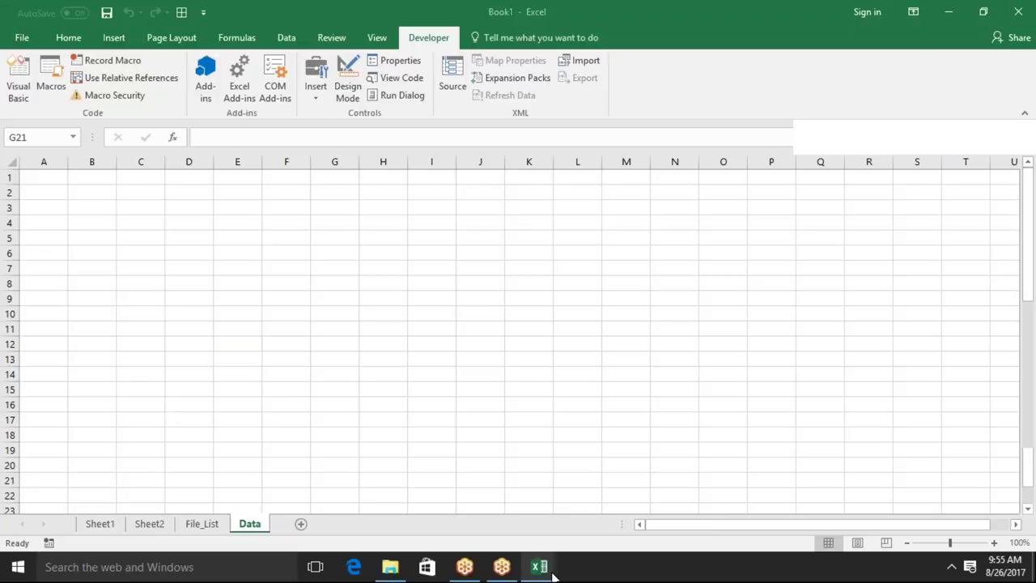
# Return to the VBA editor and place the caret below the copys macro.
pyautogui.moveTo(542, 566)
pyautogui.click(601, 527)
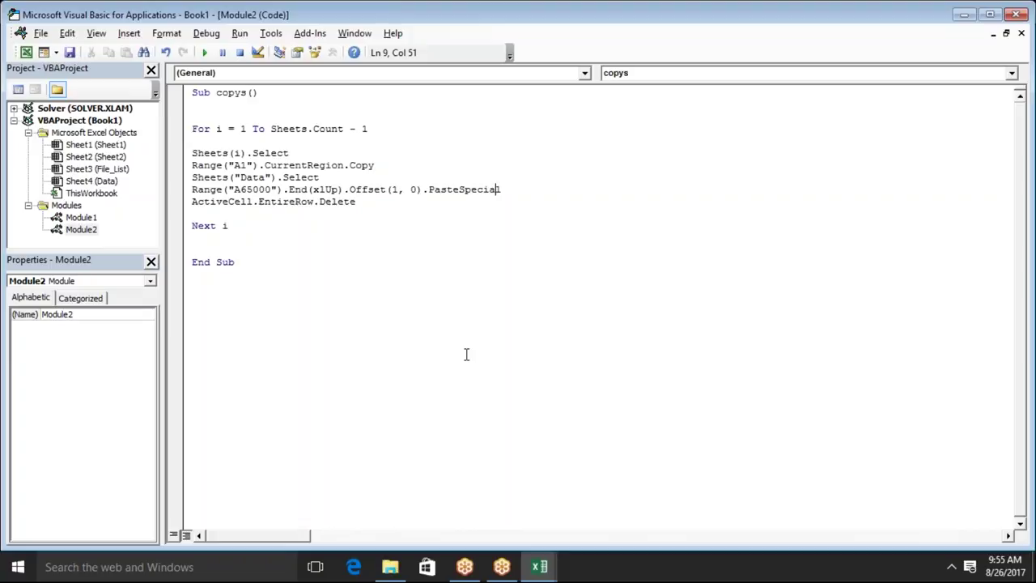
pyautogui.click(467, 353)
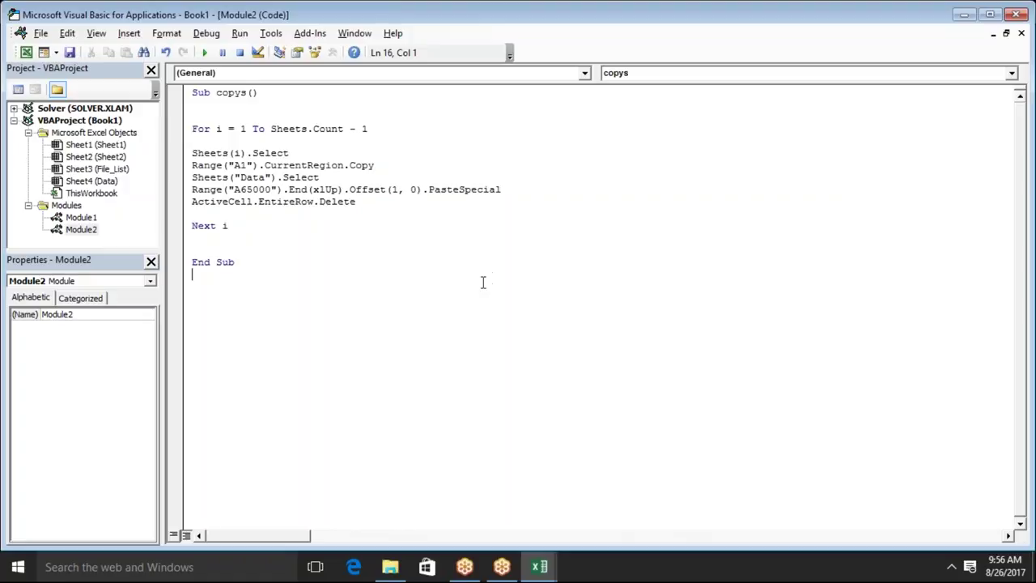
# Delete the blank lines around the For loop body in the copys macro.
pyautogui.click(197, 141)
pyautogui.press('Delete')
pyautogui.press('Down')
pyautogui.press('Down')
pyautogui.press('Down')
pyautogui.press('Down')
pyautogui.press('Delete')
pyautogui.press('Down')
pyautogui.press('Down')
pyautogui.press('Down')
pyautogui.press('Down')
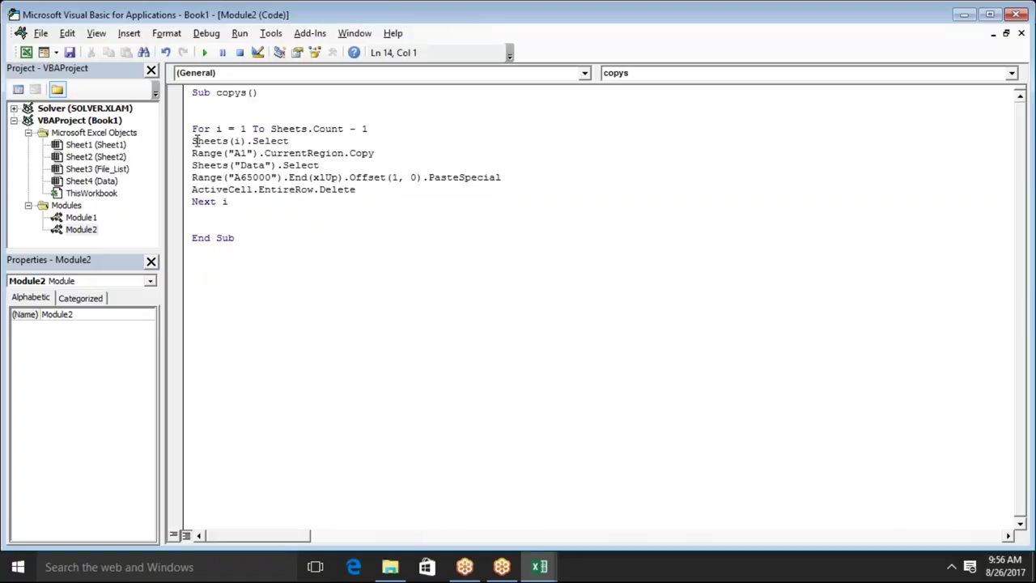
pyautogui.press('Return')
pyautogui.press('Return')
# Cut the File_List procedure from the File_List sheet's code and paste it into Module2 below copys.
pyautogui.doubleClick(79, 218)
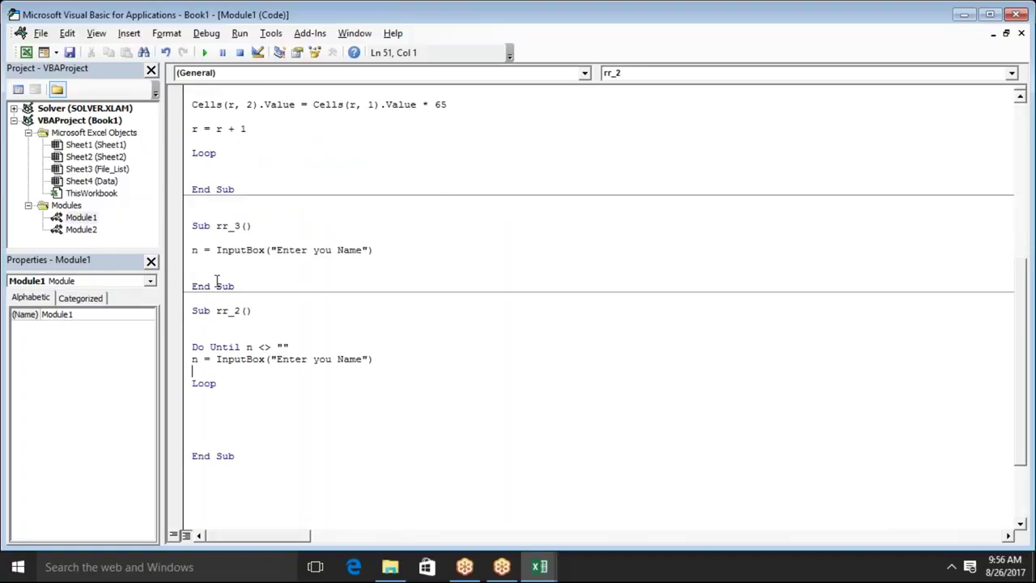
pyautogui.doubleClick(99, 170)
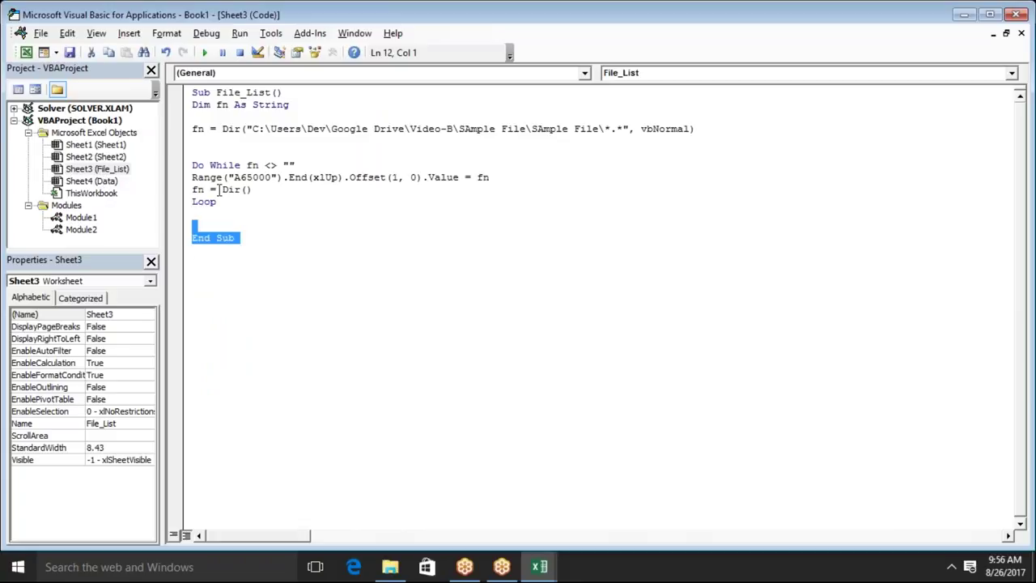
pyautogui.moveTo(251, 242); pyautogui.dragTo(192, 91)
pyautogui.hotkey('ctrl', 'c')
pyautogui.press('Delete')
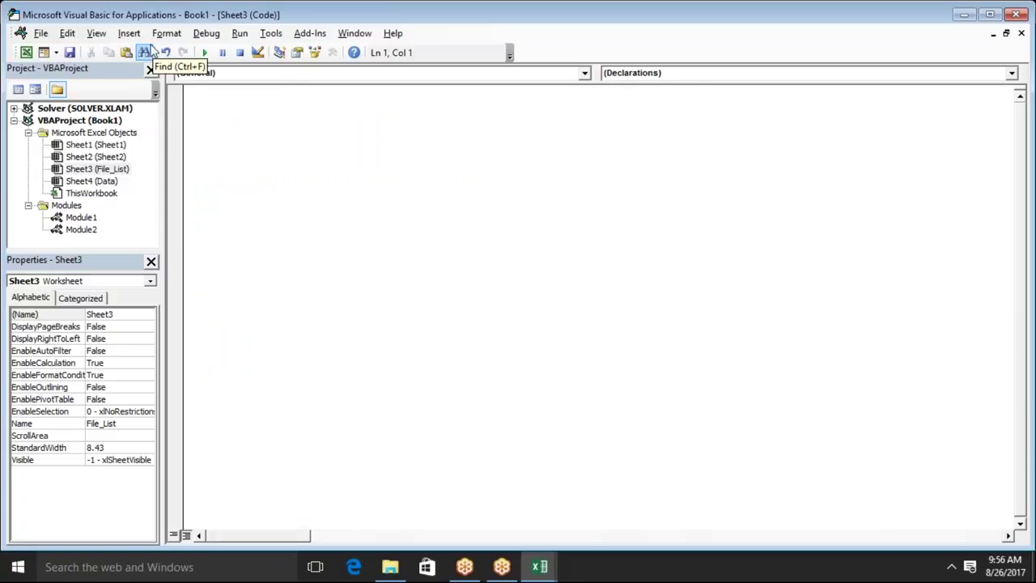
pyautogui.doubleClick(86, 231)
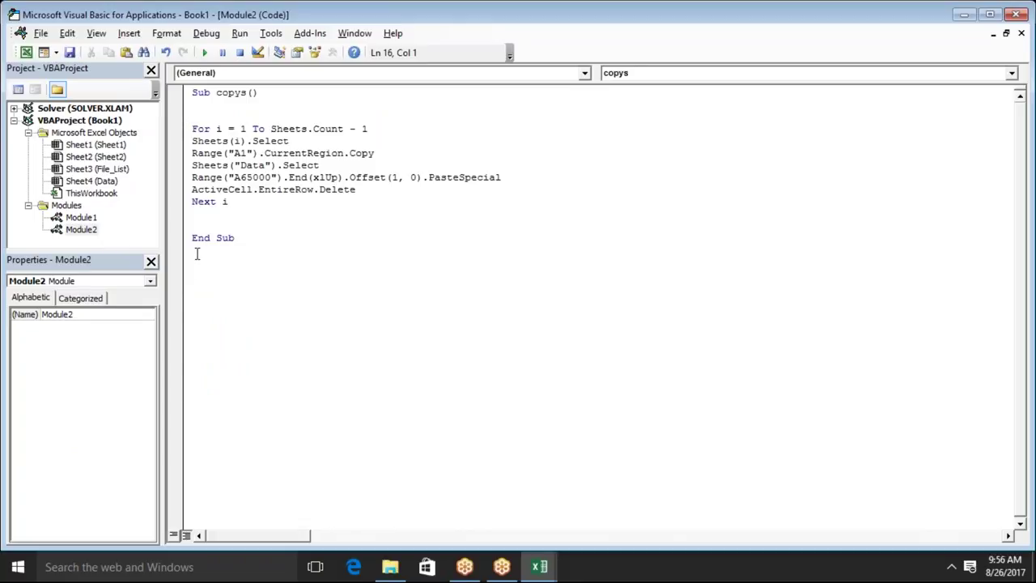
pyautogui.hotkey('ctrl', 'v')
pyautogui.click(235, 370)
pyautogui.doubleClick(232, 371)
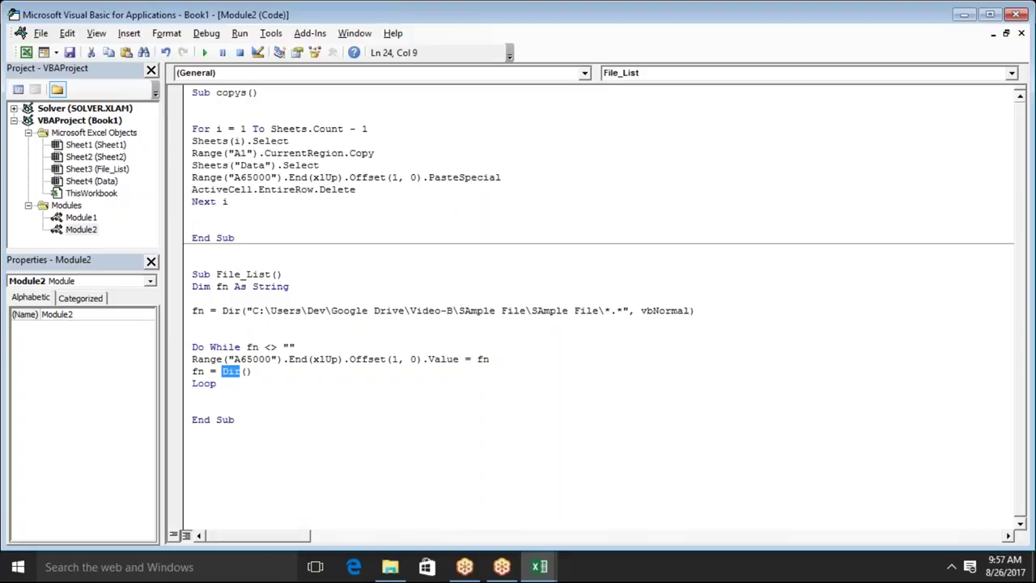
pyautogui.doubleClick(203, 382)
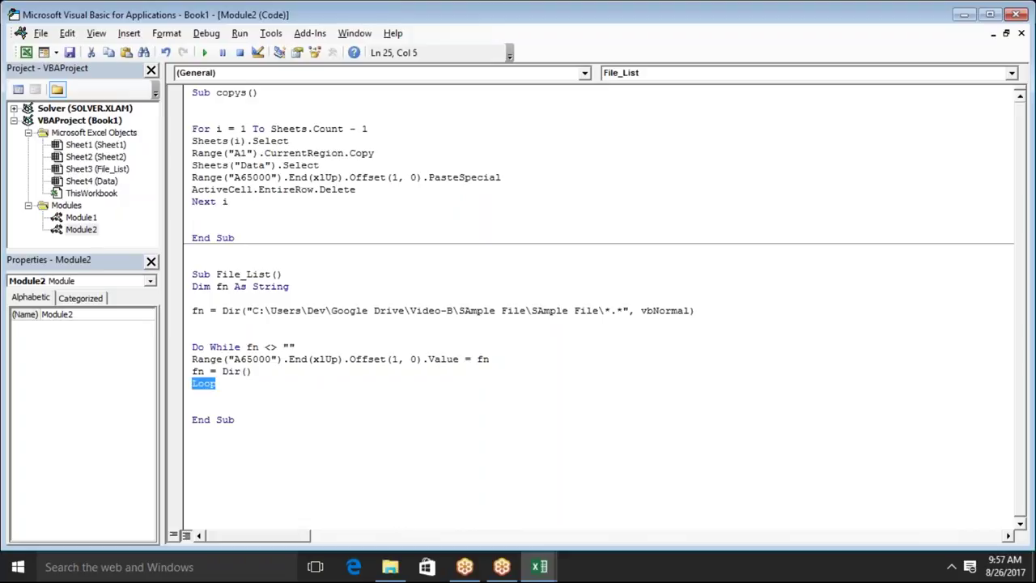
pyautogui.click(226, 395)
pyautogui.doubleClick(503, 354)
pyautogui.click(196, 370)
pyautogui.press('Home')
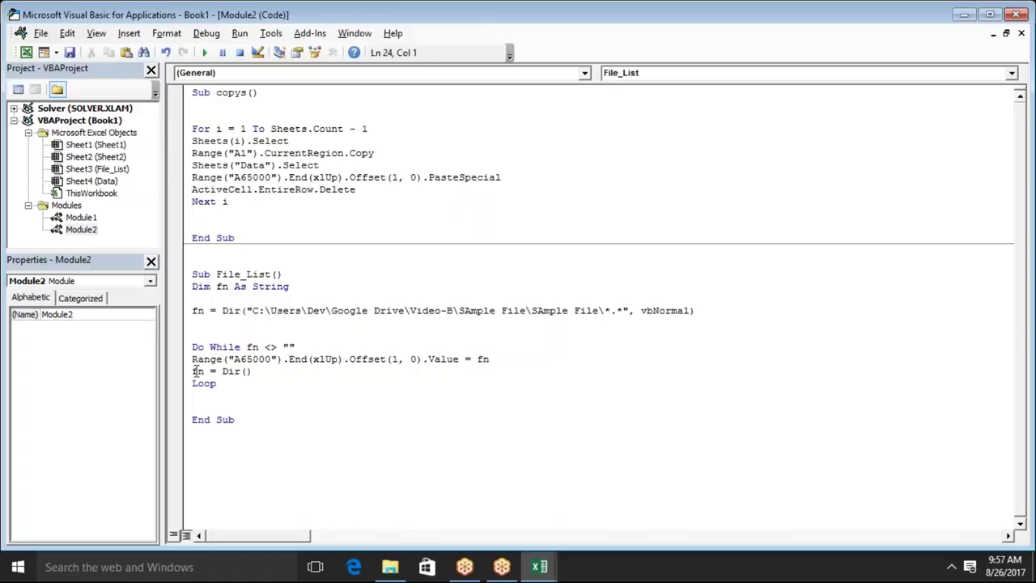
pyautogui.press('Return')
pyautogui.press('Up')
pyautogui.press('Up')
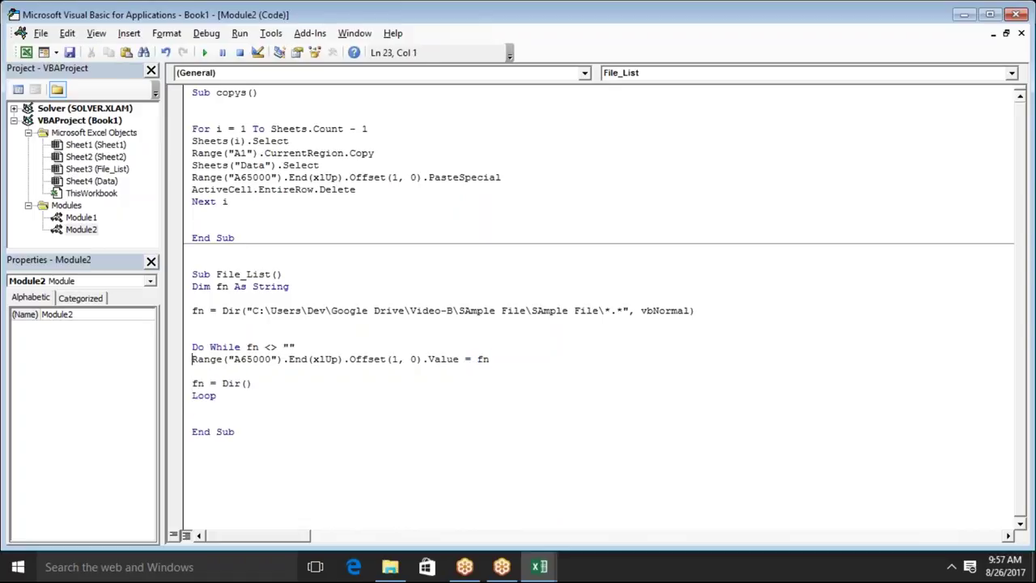
pyautogui.hotkey('shift', 'Down')
pyautogui.click(193, 370)
pyautogui.press('Delete')
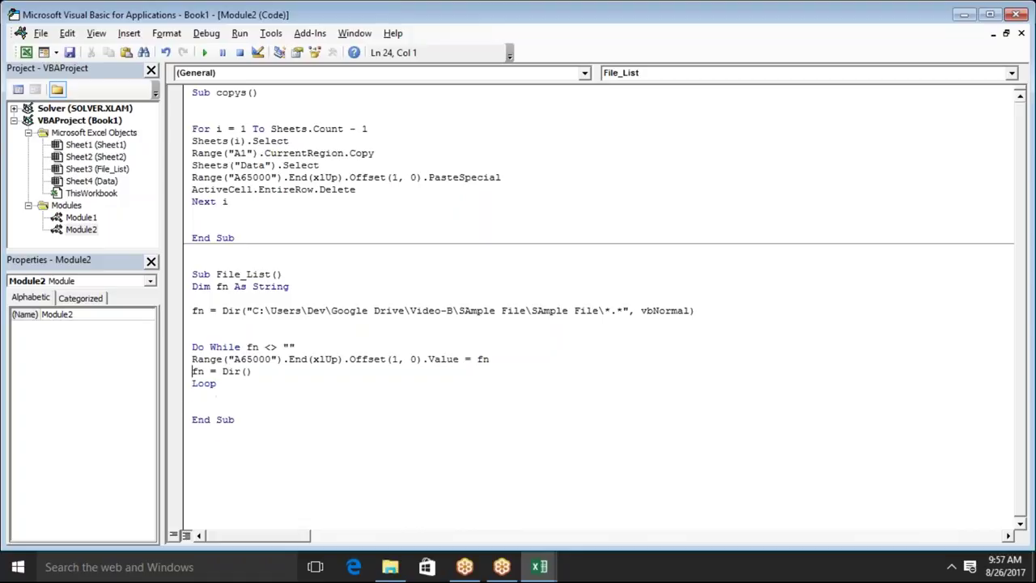
pyautogui.press('Down')
pyautogui.press('Down')
pyautogui.press('Down')
pyautogui.press('Down')
pyautogui.press('Down')
pyautogui.press('Down')
pyautogui.press('Down')
pyautogui.press('Down')
pyautogui.press('Up')
pyautogui.press('Up')
pyautogui.press('Up')
pyautogui.press('Up')
pyautogui.press('Up')
pyautogui.press('Up')
pyautogui.press('Up')
pyautogui.press('Up')
pyautogui.press('Up')
pyautogui.press('Up')
pyautogui.press('Down')
pyautogui.hotkey('shift', 'Down')
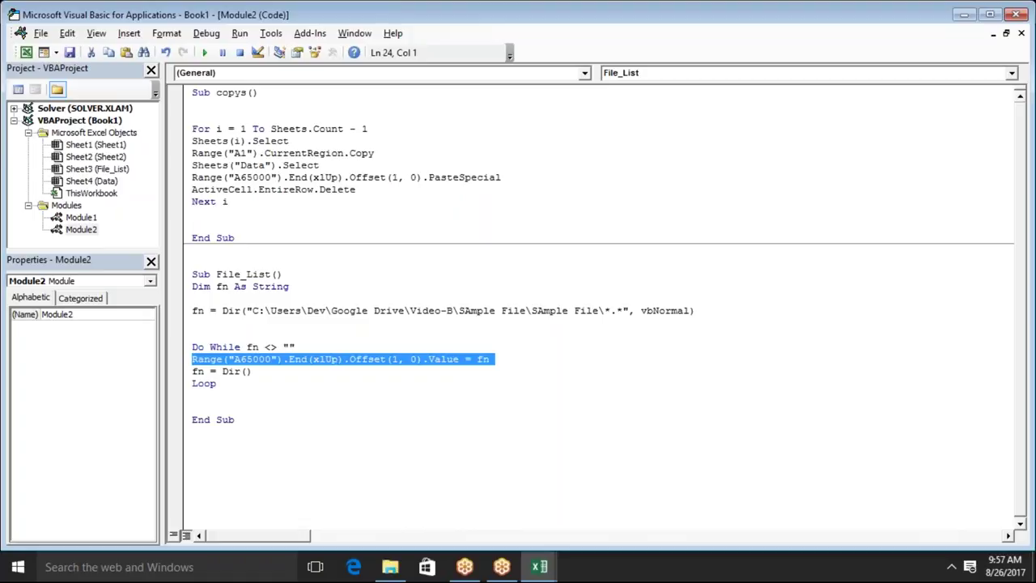
pyautogui.press('Down')
pyautogui.press('Down')
pyautogui.press('Down')
pyautogui.press('Down')
pyautogui.press('Down')
pyautogui.press('Down')
pyautogui.press('Down')
pyautogui.press('Up')
pyautogui.press('Up')
pyautogui.press('Down')
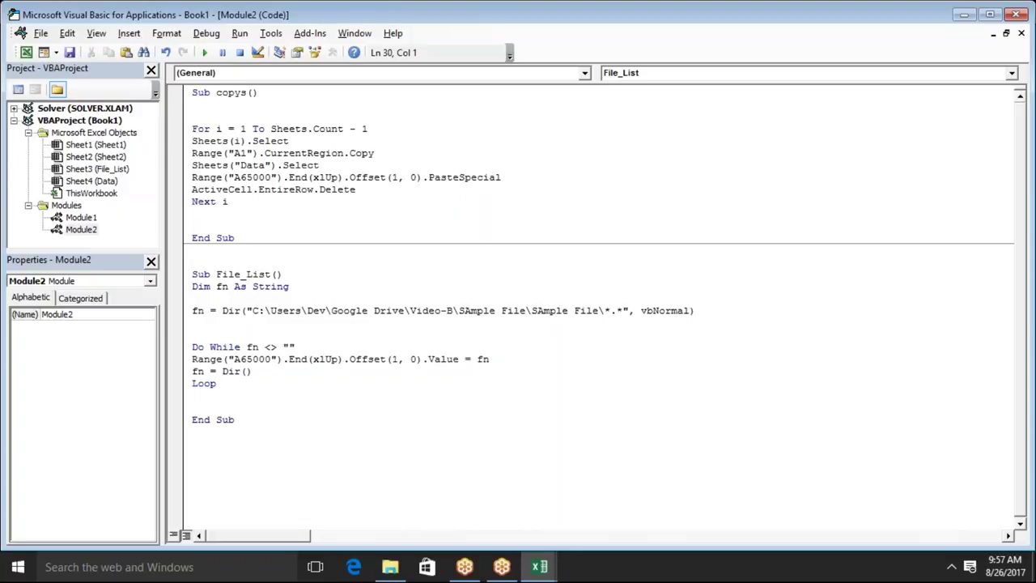
pyautogui.press('Up')
pyautogui.press('Up')
pyautogui.press('Up')
pyautogui.press('Up')
pyautogui.press('Up')
pyautogui.click(192, 140)
pyautogui.press('Down')
pyautogui.press('Down')
pyautogui.press('Down')
pyautogui.press('Down')
pyautogui.press('Down')
pyautogui.press('Down')
pyautogui.press('Down')
pyautogui.press('Down')
pyautogui.press('Down')
pyautogui.press('Down')
pyautogui.press('Down')
pyautogui.press('Down')
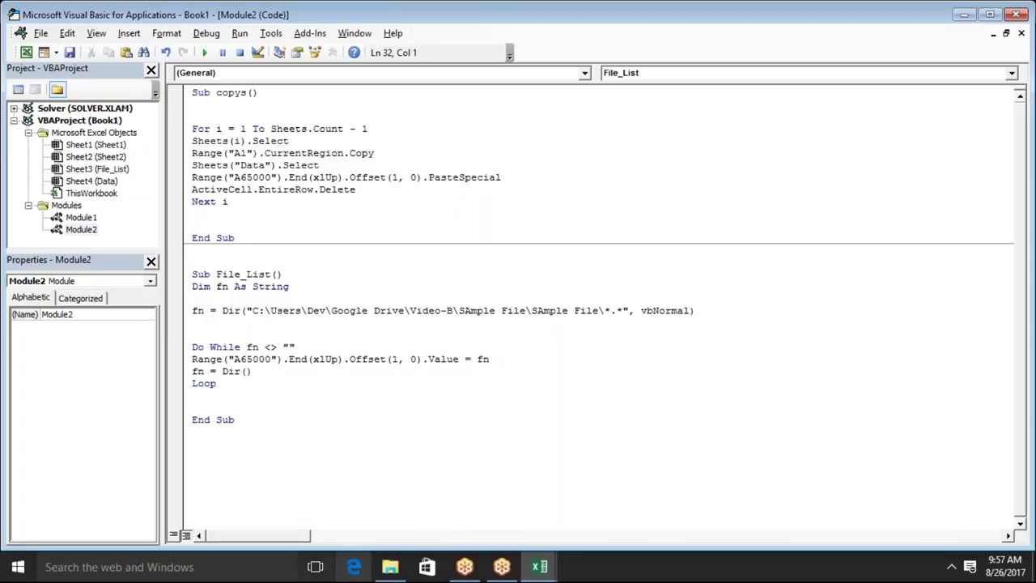
pyautogui.click(390, 567)
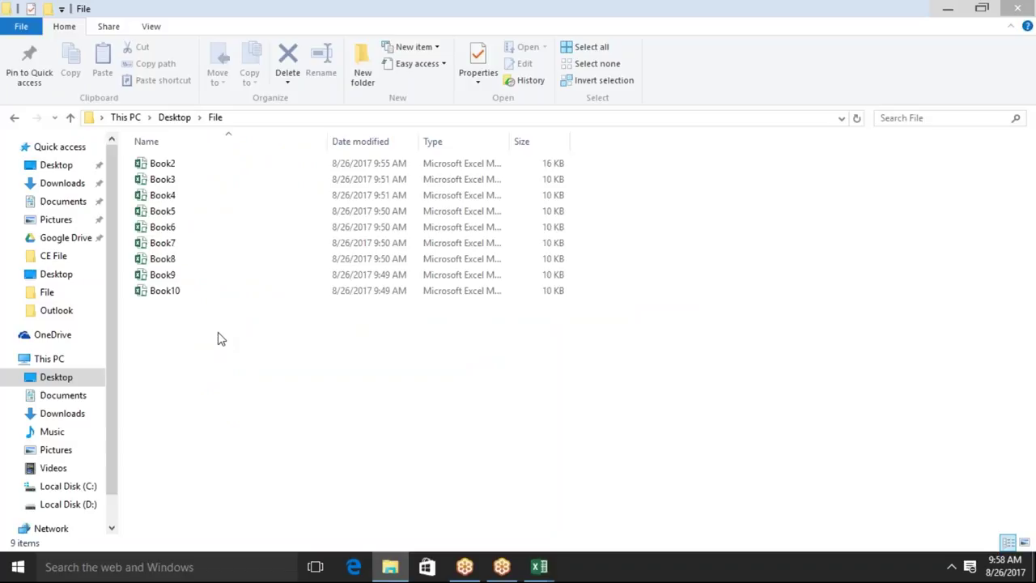
pyautogui.click(328, 118)
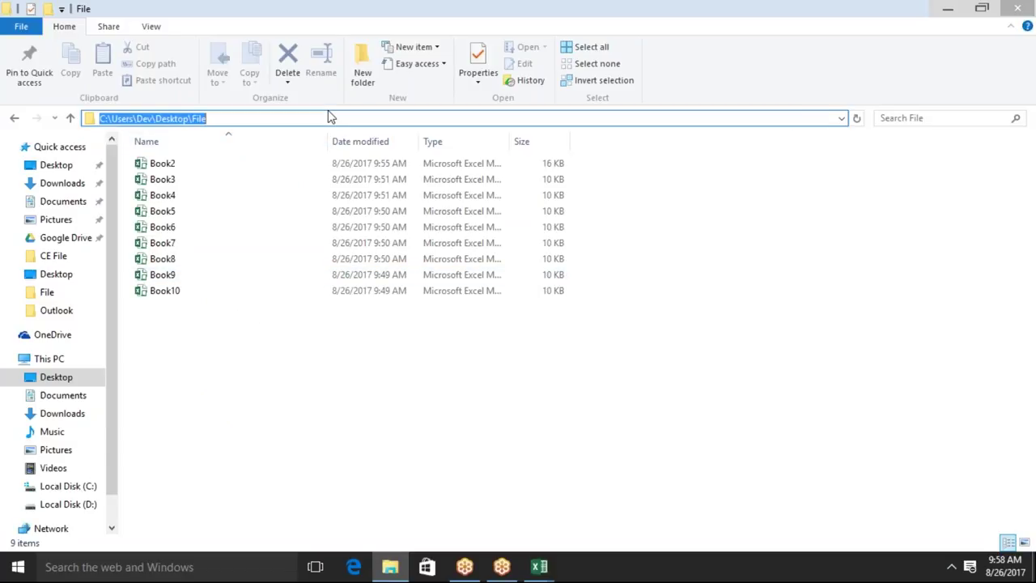
pyautogui.press('Escape')
pyautogui.hotkey('alt', 'Tab')
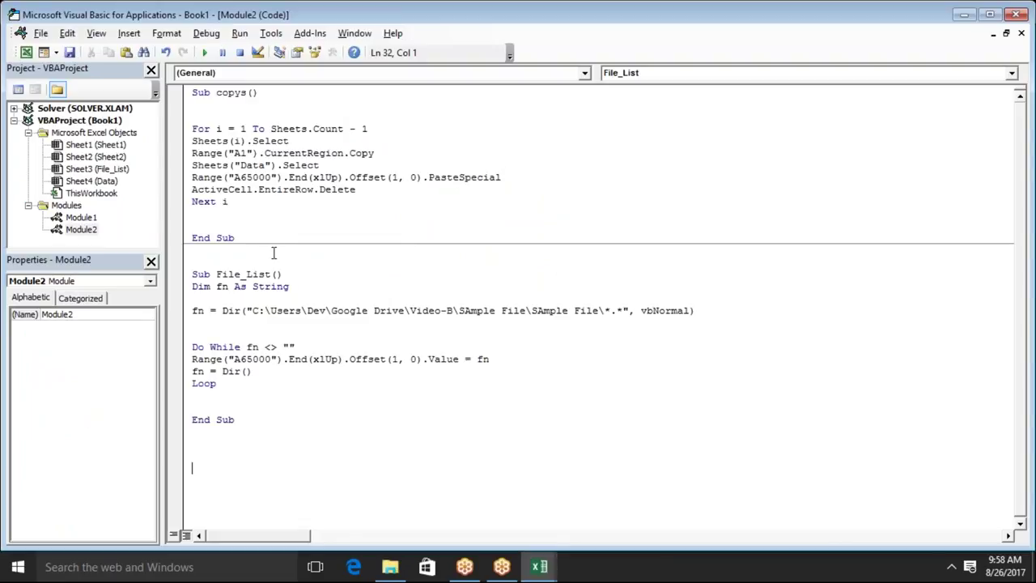
# Start a new Sub copyf() procedure below the existing End Sub.
pyautogui.write('sub ')
pyautogui.write('cop')
pyautogui.write('yf()')
pyautogui.press('Return')
pyautogui.press('Return')
pyautogui.press('Down')
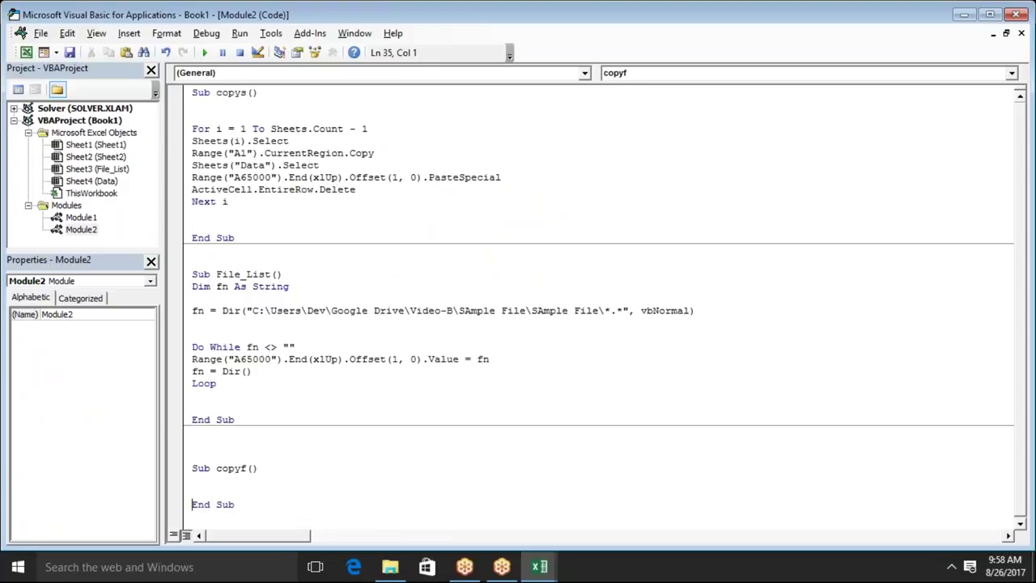
pyautogui.press('Up')
pyautogui.press('Return')
pyautogui.press('Up')
pyautogui.press('Up')
pyautogui.press('Down')
# Set fn = Dir() on the Desktop File folder's *.* files with the vbNormal attribute.
pyautogui.write('fn')
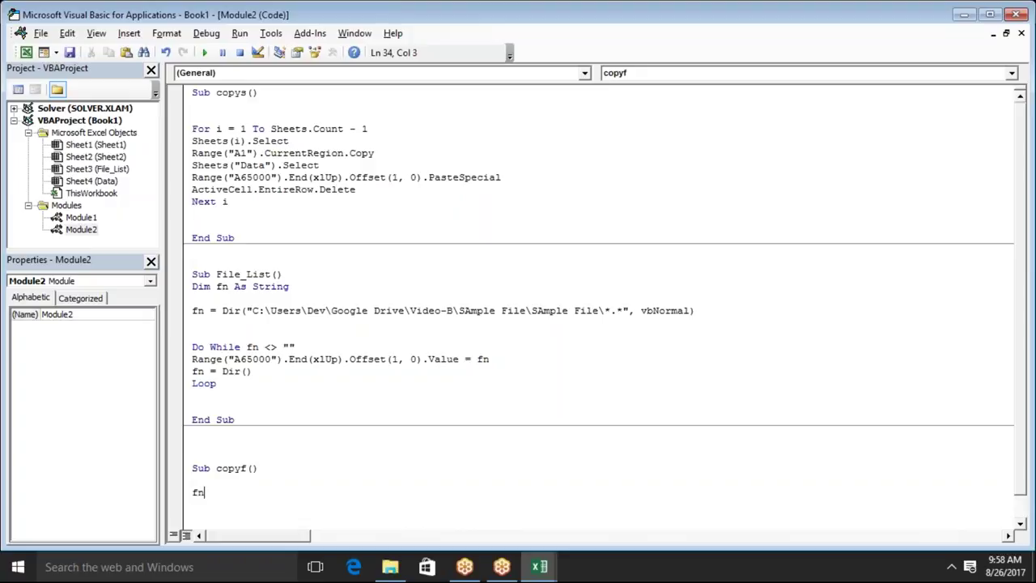
pyautogui.write('=dir("C:\\Users\\Dev\\Desktop\\File')
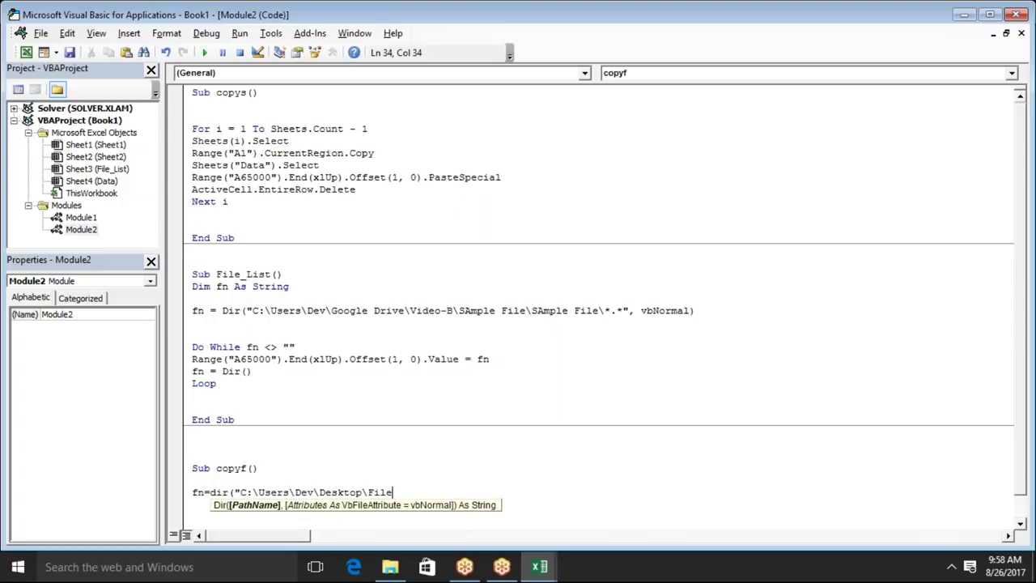
pyautogui.write('\\*.*"')
pyautogui.write(',')
pyautogui.press('Down')
pyautogui.press('Down')
pyautogui.press('Down')
pyautogui.press('Down')
pyautogui.press('Down')
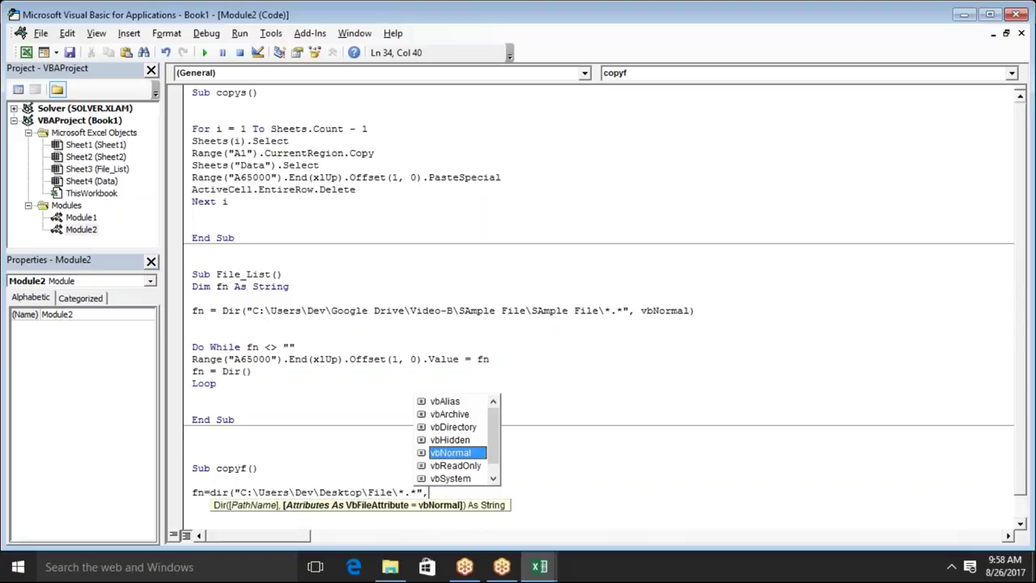
pyautogui.write(')\\')
pyautogui.press('BackSpace')
pyautogui.press('Return')
pyautogui.press('Return')
pyautogui.press('Return')
pyautogui.press('Up')
pyautogui.press('Up')
pyautogui.press('Return')
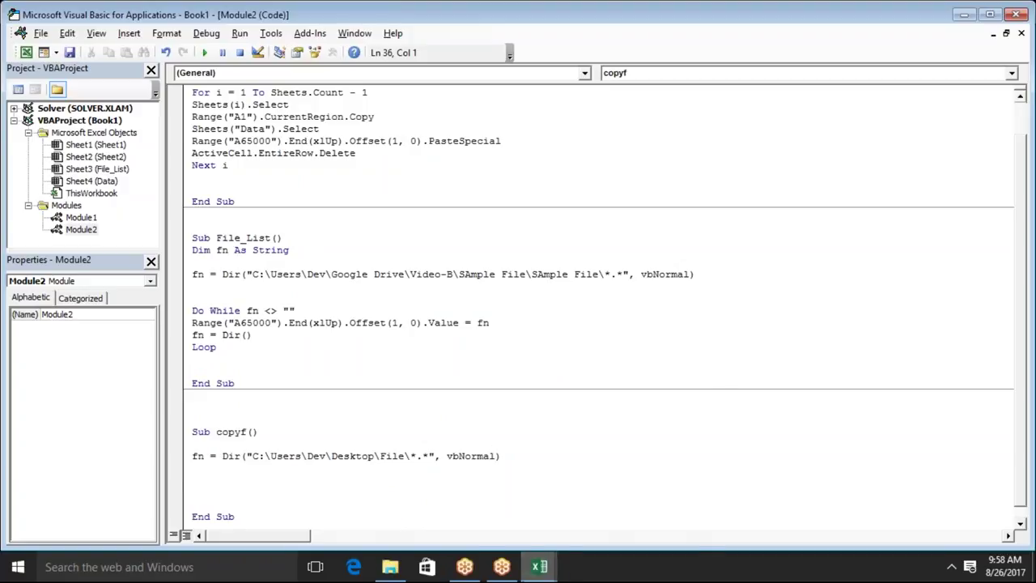
# Save the Book1 workbook as the Excel Macro-Enabled Workbook 'do'.
pyautogui.moveTo(539, 566)
pyautogui.click(509, 503)
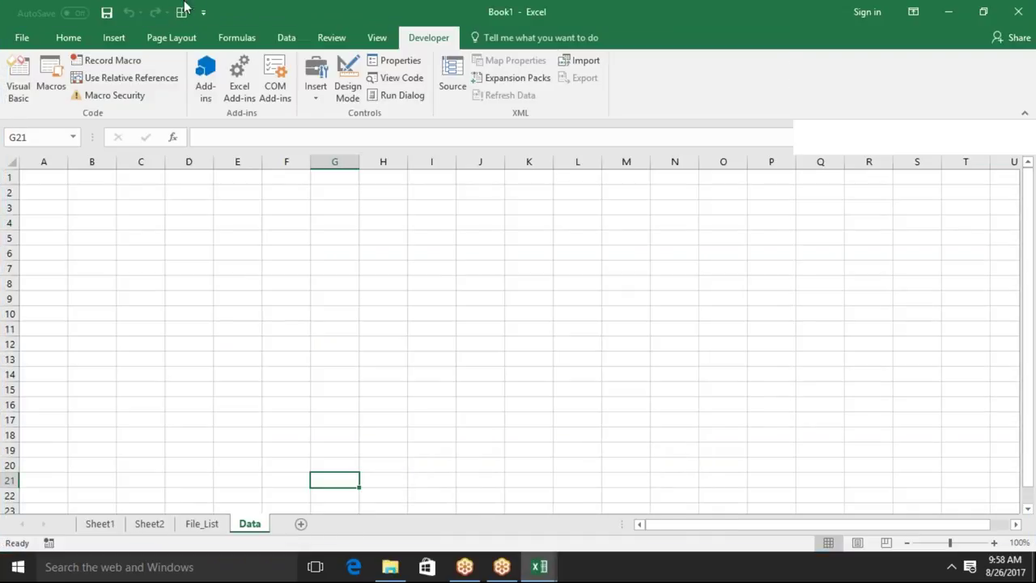
pyautogui.click(106, 12)
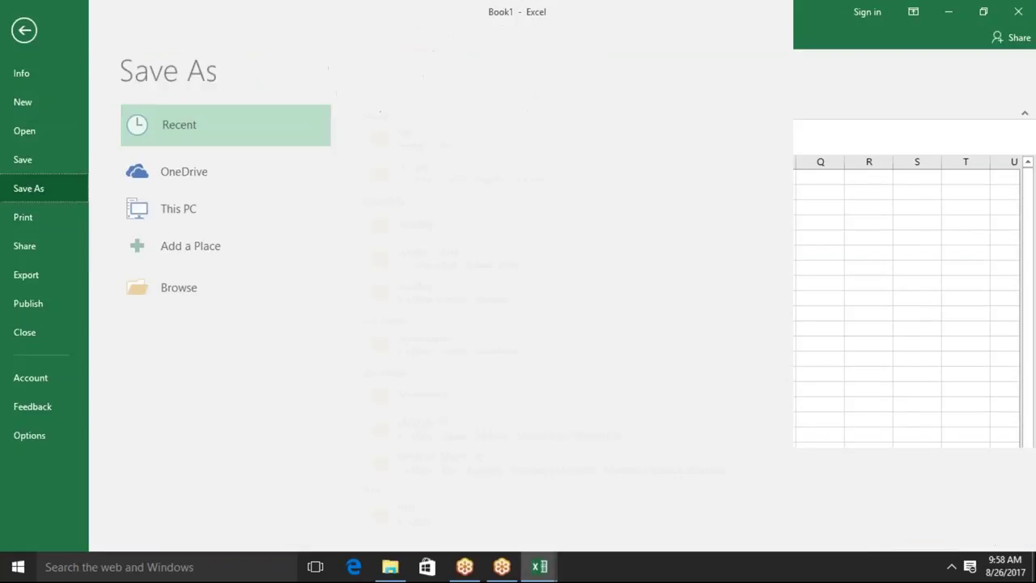
pyautogui.click(182, 304)
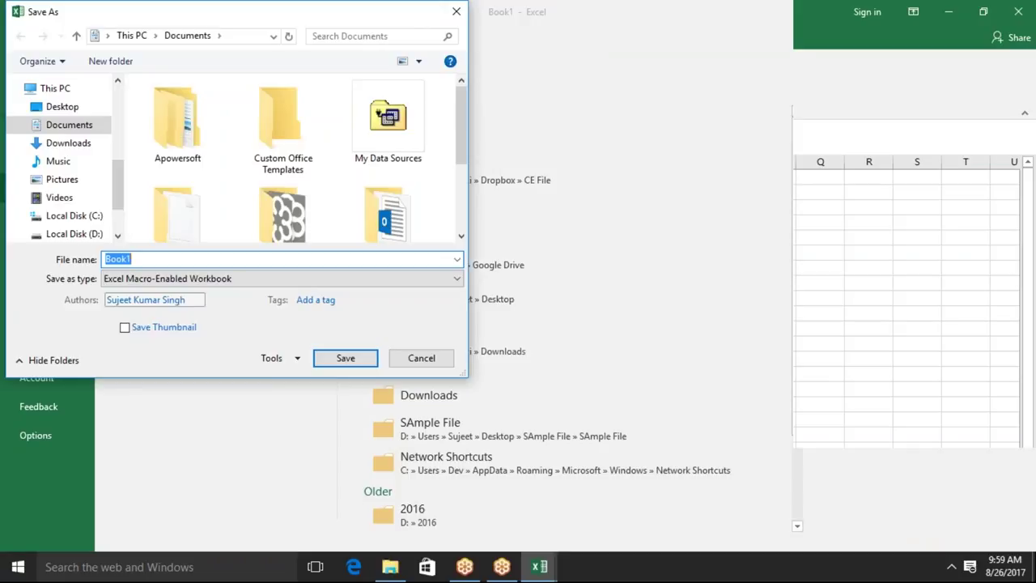
pyautogui.write('do')
pyautogui.click(353, 358)
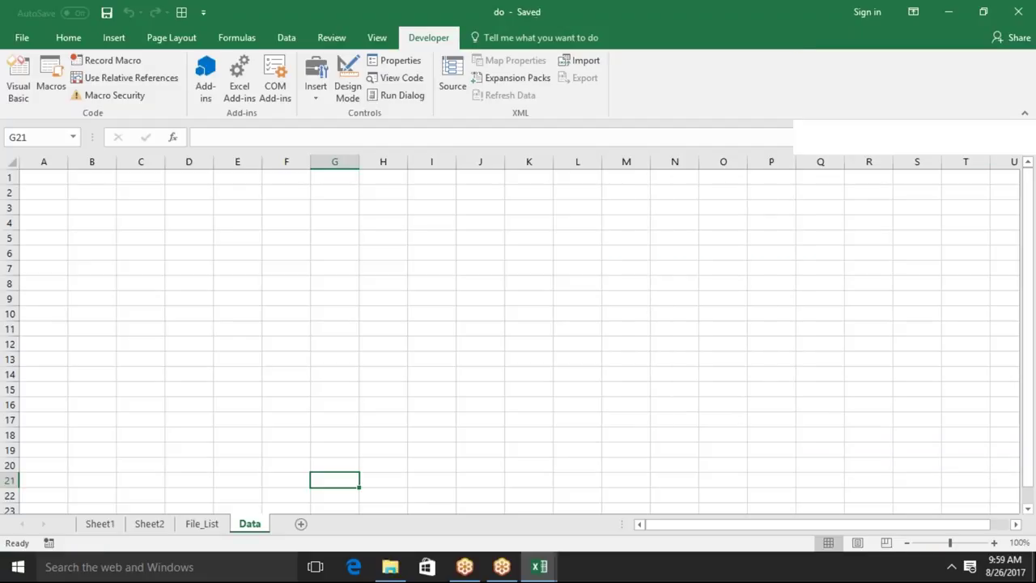
# Add a Do While fn <> "" line after the fn = Dir line in copyf.
pyautogui.press('Home')
pyautogui.hotkey('ctrl', 'Home')
pyautogui.hotkey('alt', 'F11')
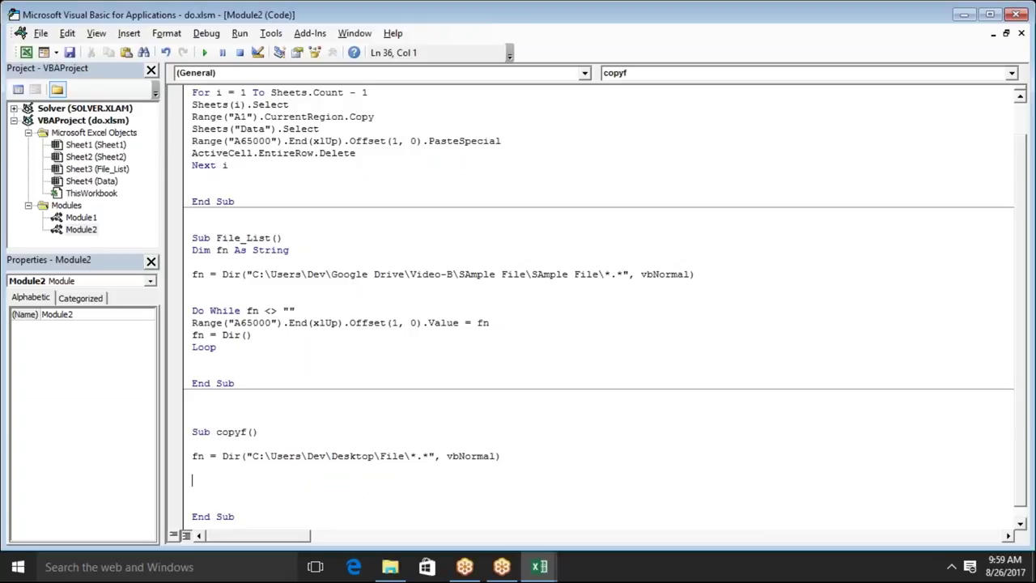
pyautogui.press('Down')
pyautogui.press('Down')
pyautogui.press('Return')
pyautogui.press('Up')
pyautogui.press('Up')
pyautogui.press('Up')
pyautogui.write('do while ')
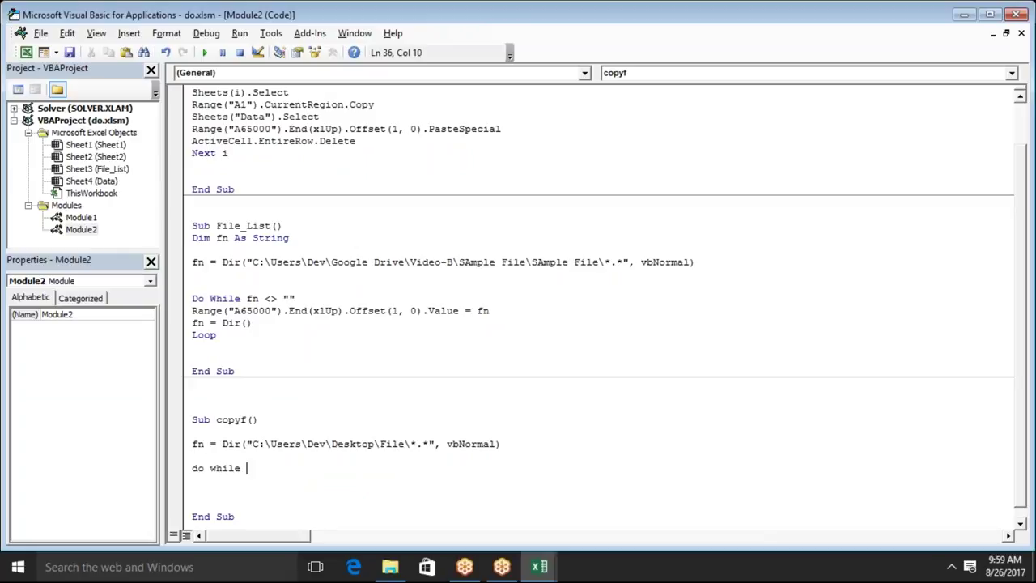
pyautogui.write('fn')
pyautogui.write('<>""')
pyautogui.press('Return')
pyautogui.press('Return')
pyautogui.press('Return')
# Add Workbooks.Open with the Desktop File folder path & fn, then type Sheets(1).Select.
pyautogui.press('Down')
pyautogui.press('Up')
pyautogui.press('Down')
pyautogui.press('Up')
pyautogui.press('Up')
pyautogui.press('Return')
pyautogui.press('Up')
pyautogui.write('workbooks')
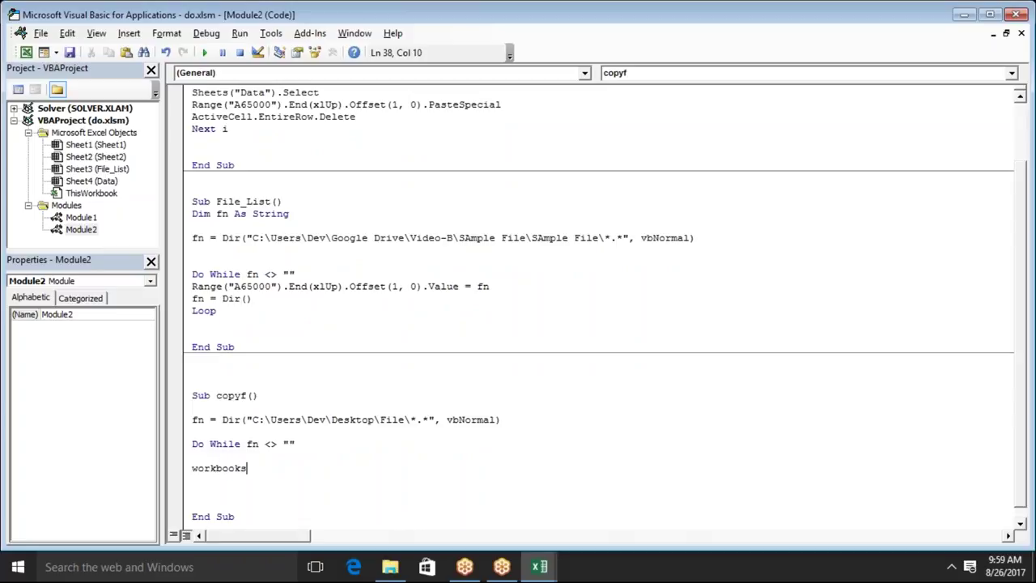
pyautogui.write('.op')
pyautogui.press('Tab')
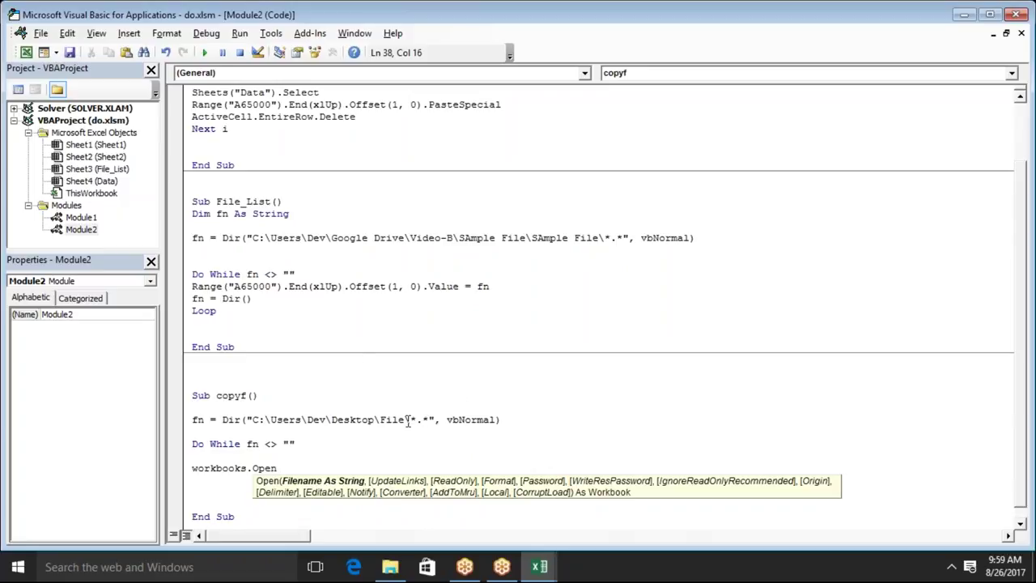
pyautogui.moveTo(411, 419); pyautogui.dragTo(254, 419)
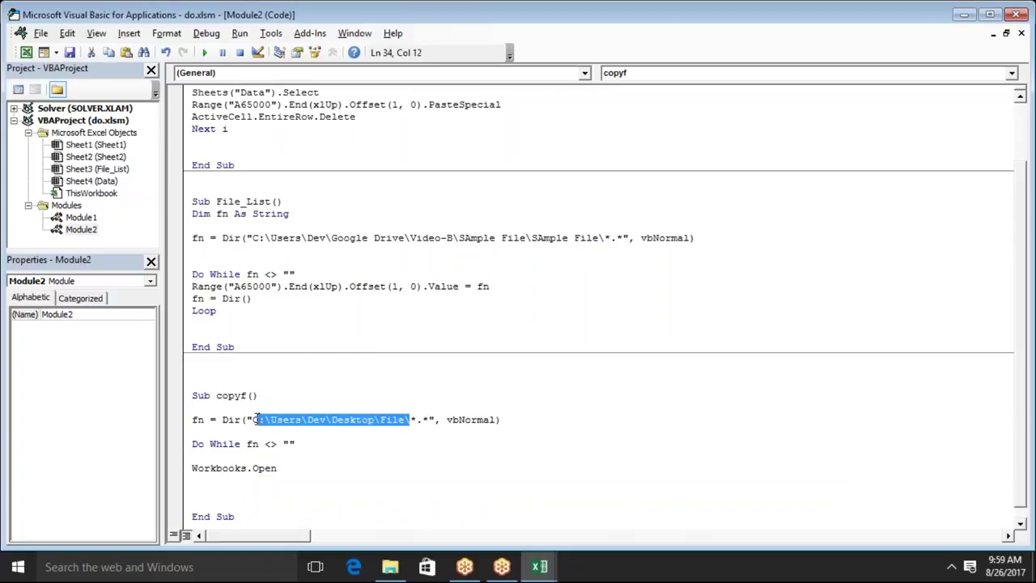
pyautogui.moveTo(254, 419); pyautogui.dragTo(247, 418)
pyautogui.click(300, 466)
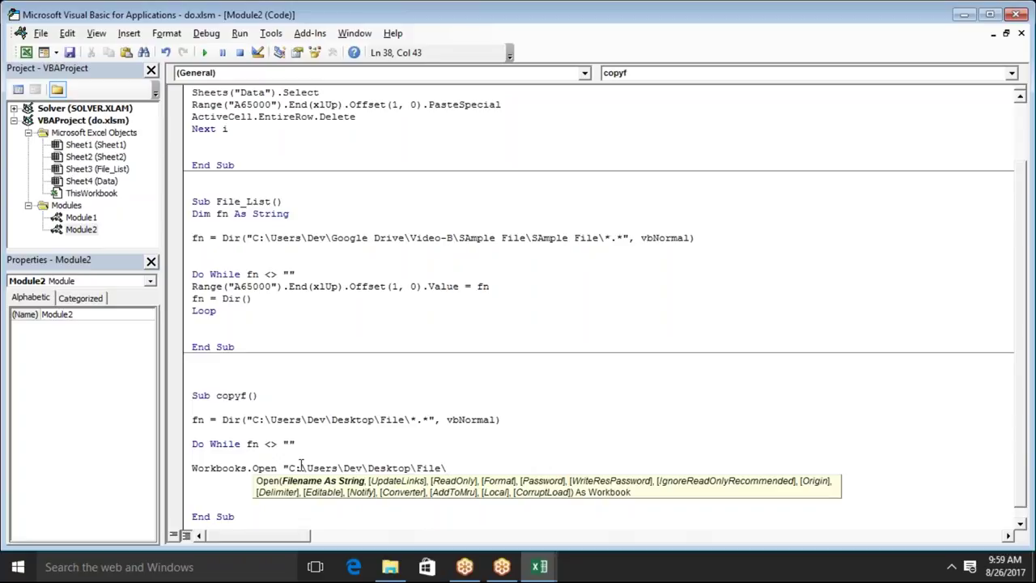
pyautogui.write('"')
pyautogui.write('&fn')
pyautogui.press('Down')
pyautogui.press('Down')
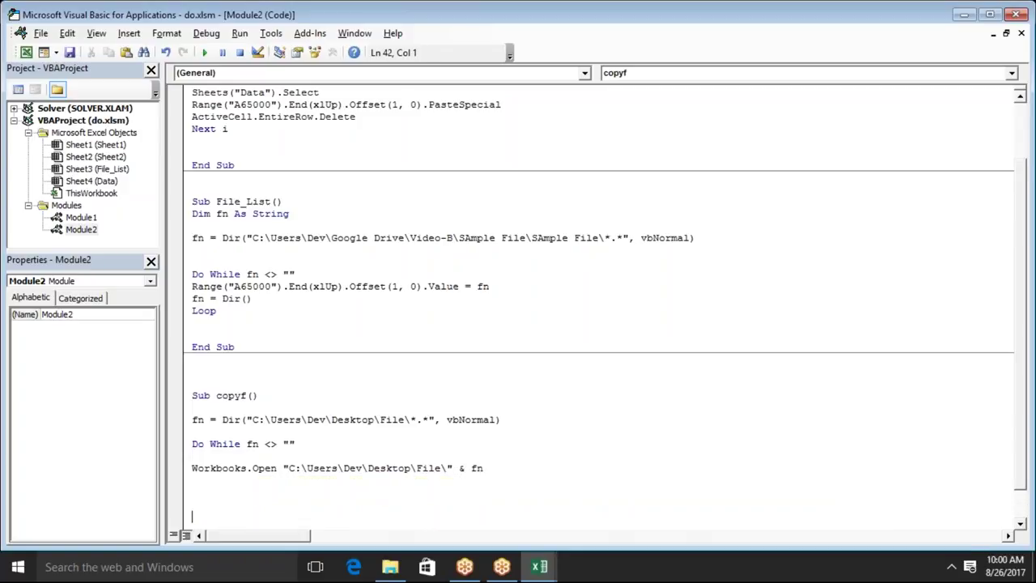
pyautogui.write('sheets(')
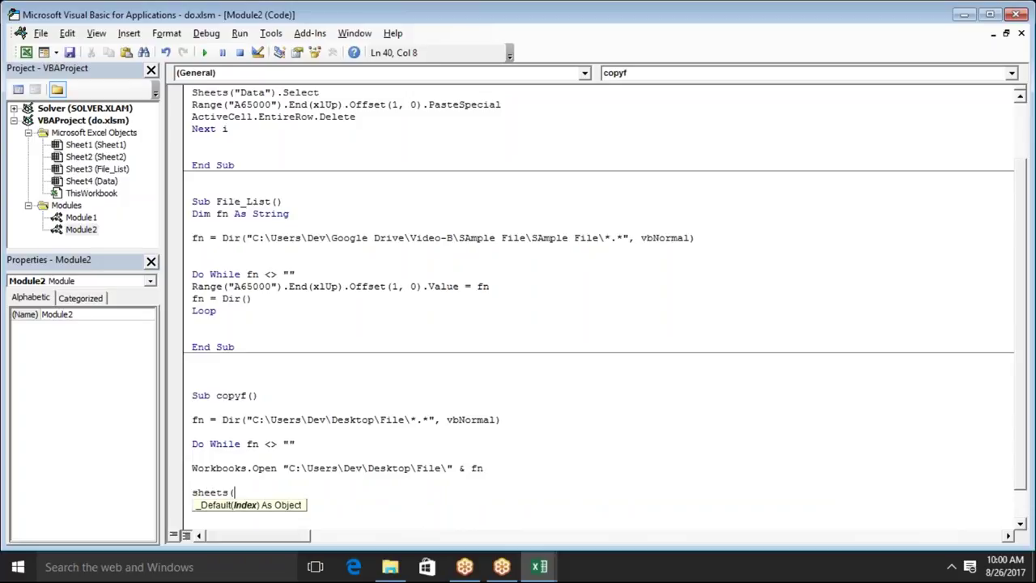
pyautogui.write('1)')
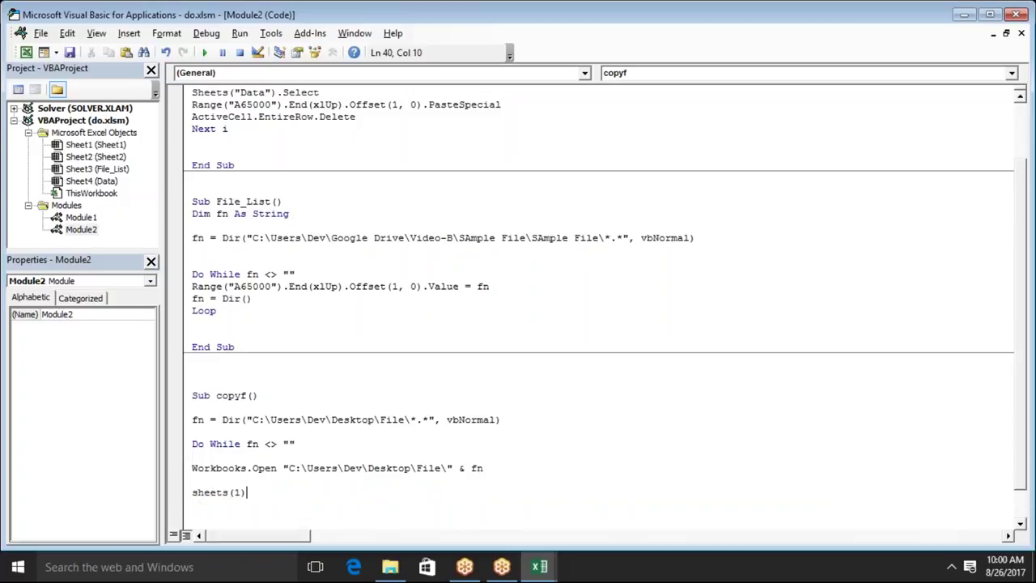
pyautogui.write('.select')
# Finish the Sheets(1).Select line and add End Sub to close copyf.
pyautogui.press('Return')
pyautogui.press('Return')
pyautogui.press('Return')
pyautogui.press('Return')
pyautogui.write('End Sub')
pyautogui.press('Up')
pyautogui.press('Up')
pyautogui.press('Up')
pyautogui.press('Return')
pyautogui.press('Up')
# Add Range("A1").CurrentRegion.Copy, then begin a Workbooks("do.xlsm"). line below it.
pyautogui.write('range(')
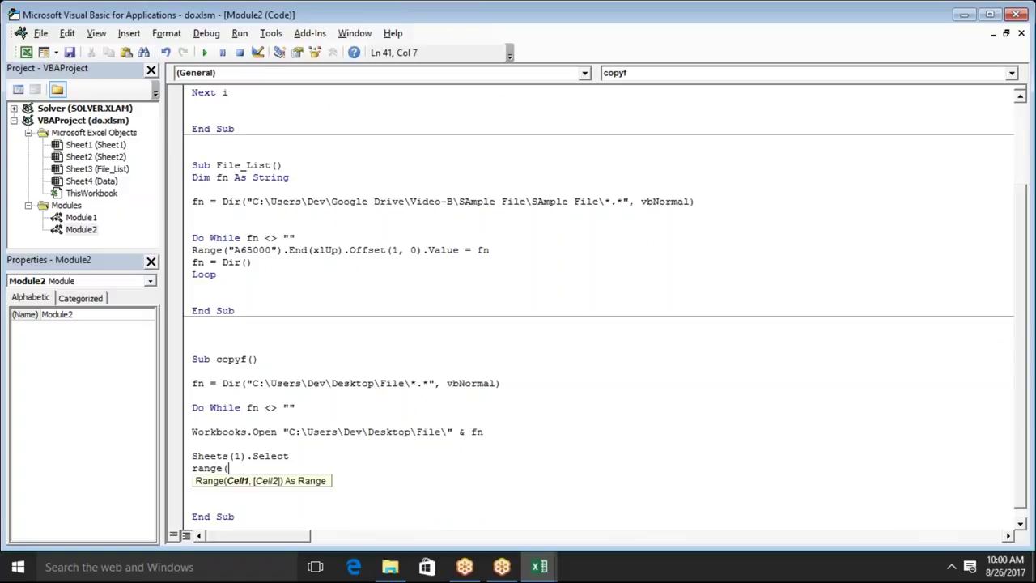
pyautogui.write('"A1"')
pyautogui.write(').e')
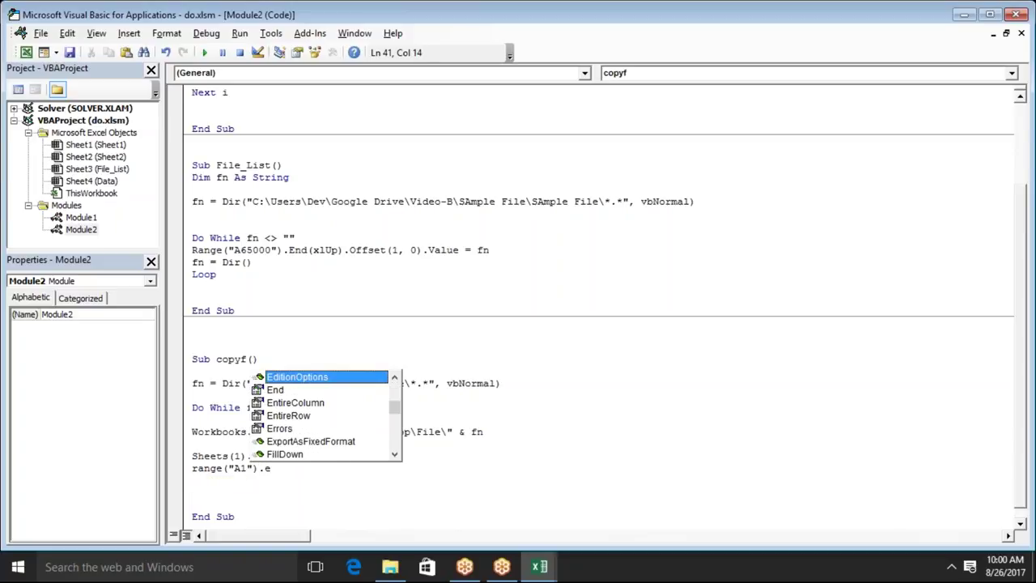
pyautogui.press('BackSpace')
pyautogui.press('BackSpace')
pyautogui.write('.c')
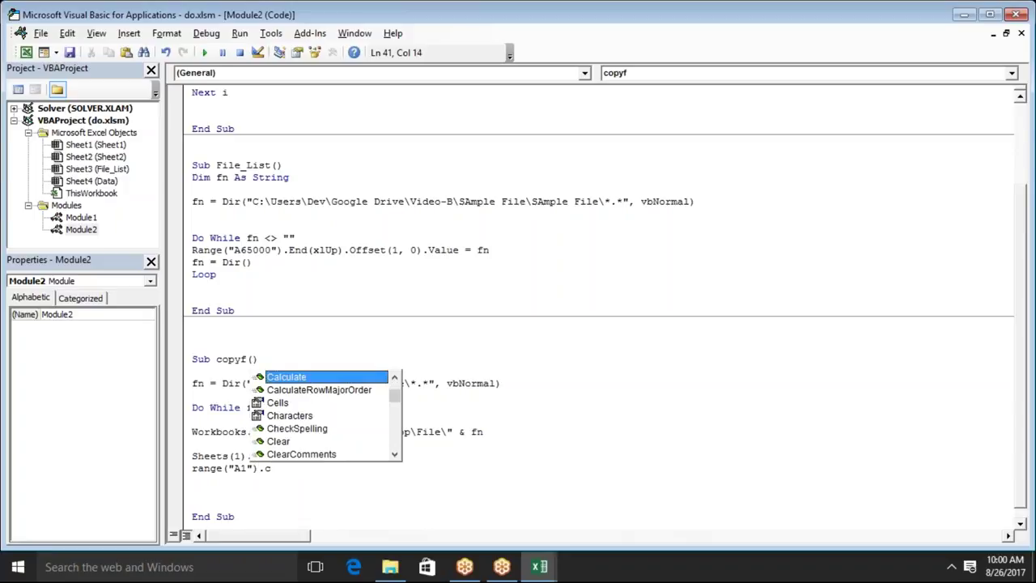
pyautogui.write('u')
pyautogui.press('Down')
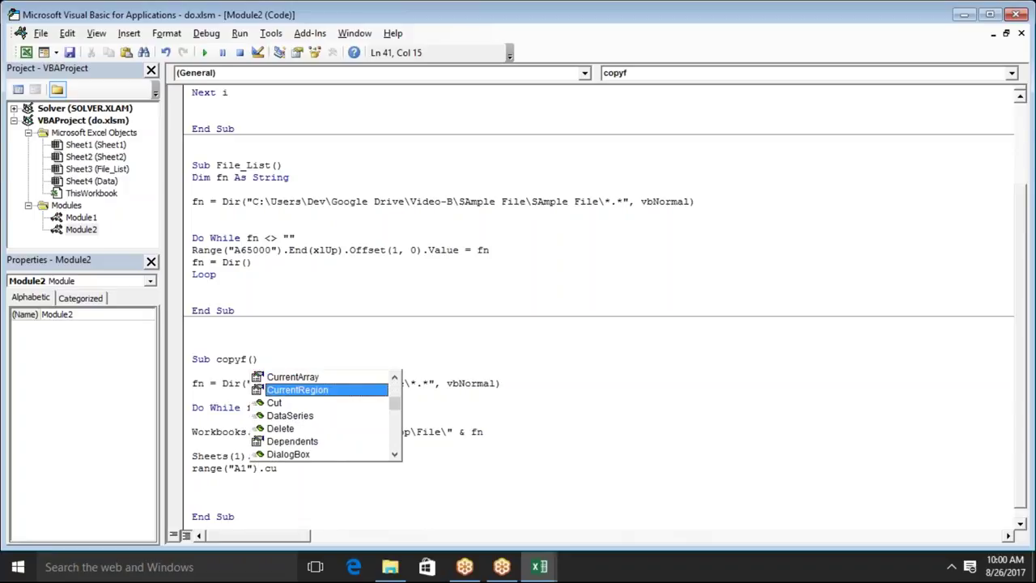
pyautogui.press('Tab')
pyautogui.write('.')
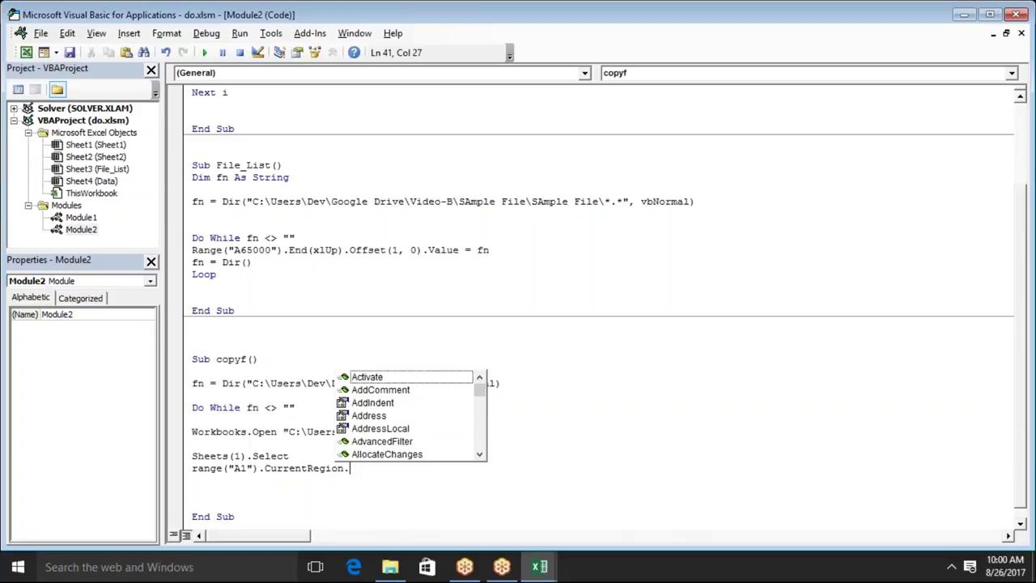
pyautogui.write('cop')
pyautogui.press('Tab')
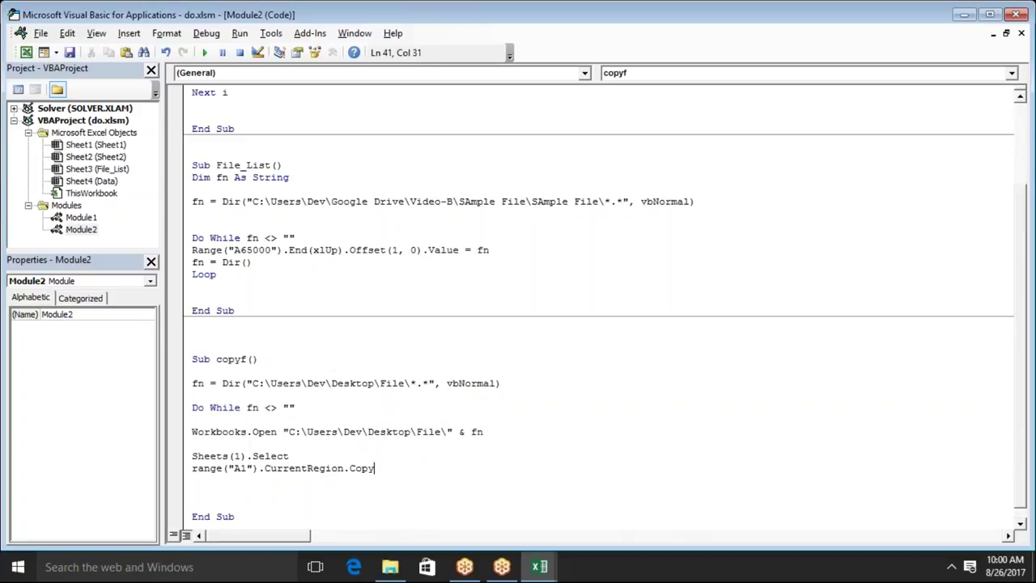
pyautogui.press('Return')
pyautogui.press('Down')
pyautogui.press('Down')
pyautogui.press('Down')
pyautogui.press('Up')
pyautogui.press('Up')
pyautogui.press('Up')
pyautogui.press('Up')
pyautogui.press('Up')
pyautogui.press('Up')
pyautogui.press('Delete')
pyautogui.press('Down')
pyautogui.press('Down')
pyautogui.press('Return')
pyautogui.click(193, 466)
pyautogui.write('workbooks')
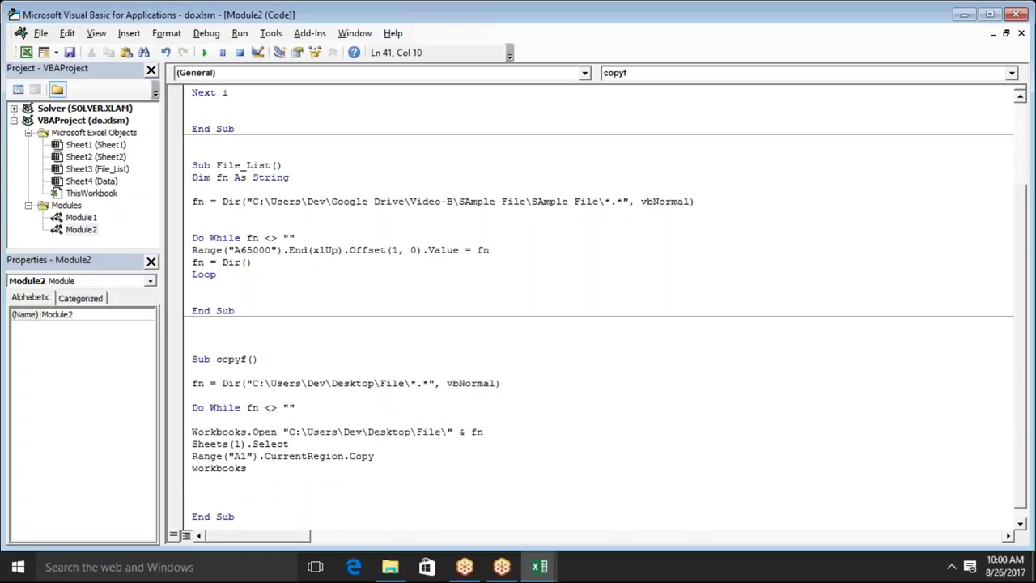
pyautogui.write('(')
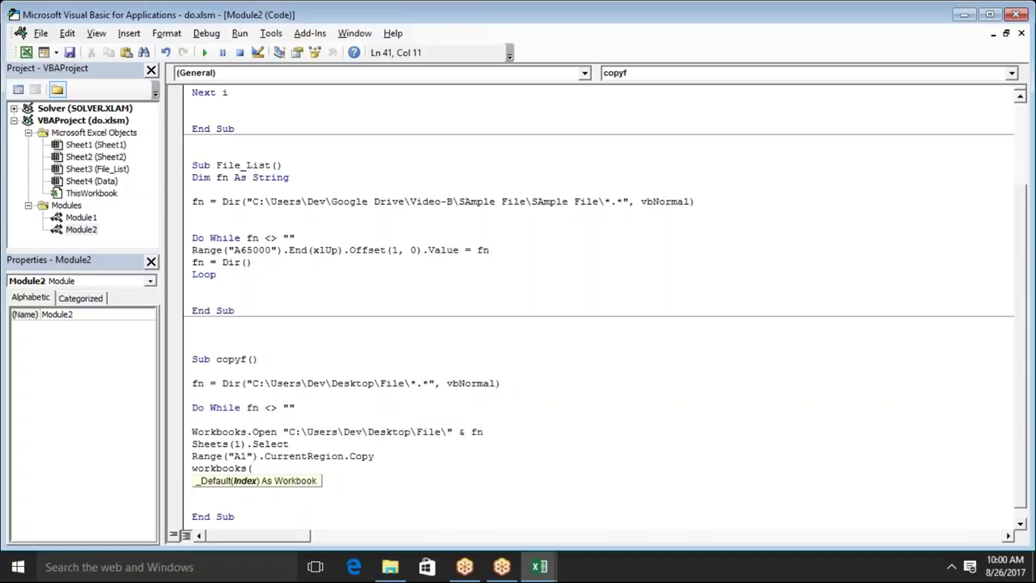
pyautogui.write('"do.xls')
pyautogui.write('m"')
pyautogui.write(')')
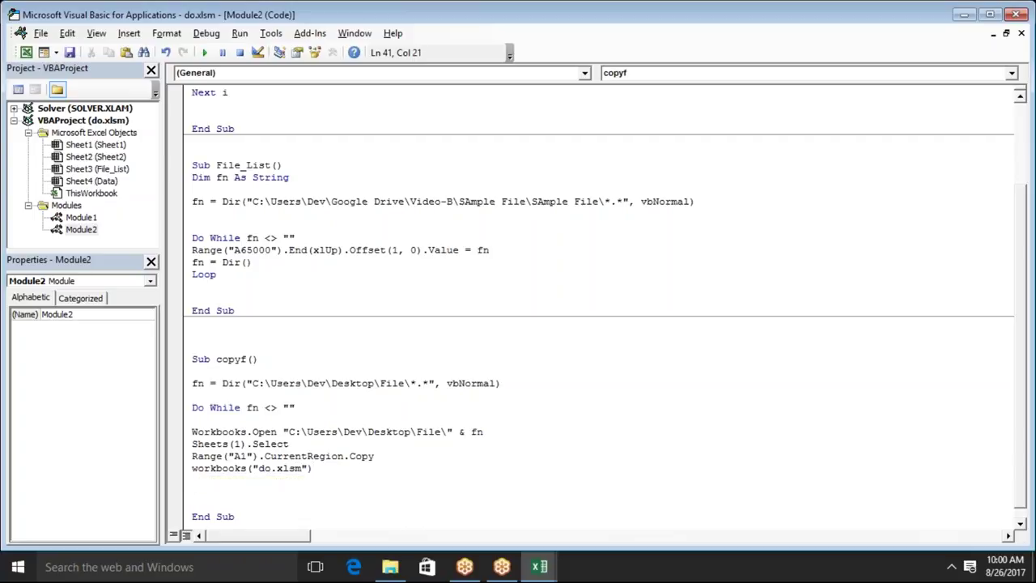
pyautogui.write('.')
# Activate the do.xlsm workbook and select its Data sheet with Sheets("Data").Select.
pyautogui.press('Down')
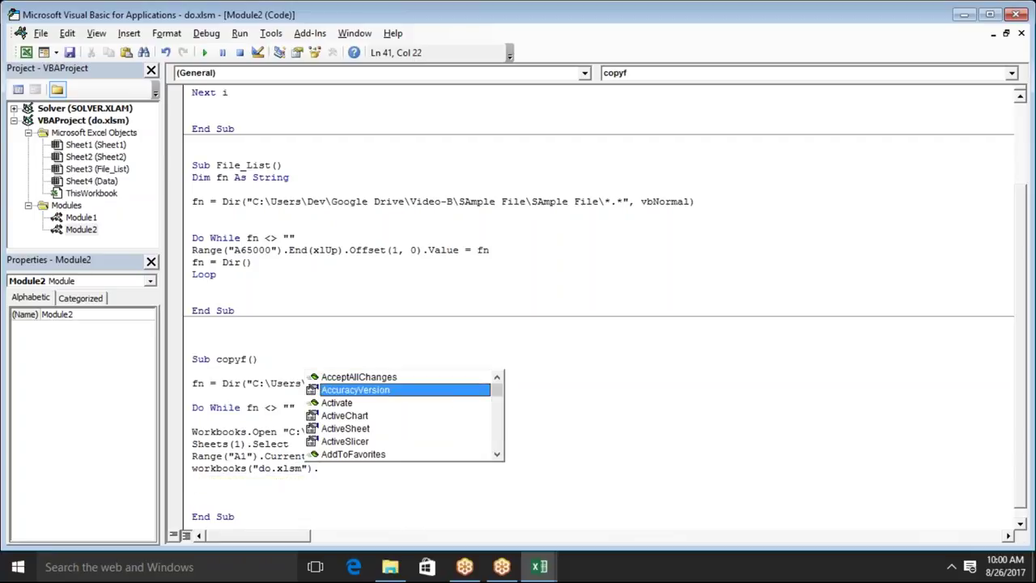
pyautogui.press('Down')
pyautogui.press('Return')
pyautogui.hotkey('alt', 'F11')
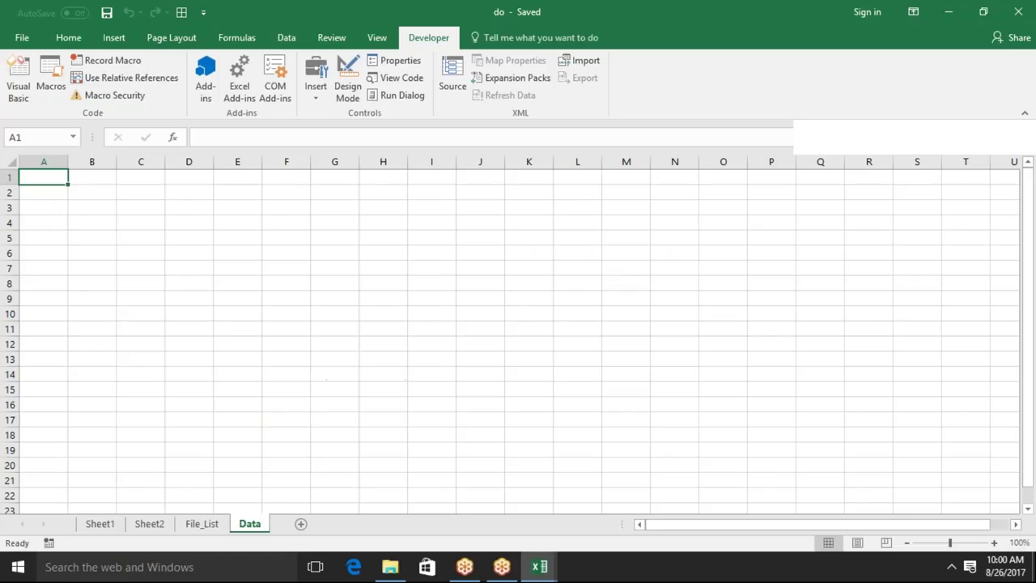
pyautogui.hotkey('alt', 'F11')
pyautogui.write('sheets("Data").select')
pyautogui.press('Return')
# Paste below column A's last entry with Range("A65000").End(xlUp).Offset(1,0).PasteSpecial.
pyautogui.write('range("A')
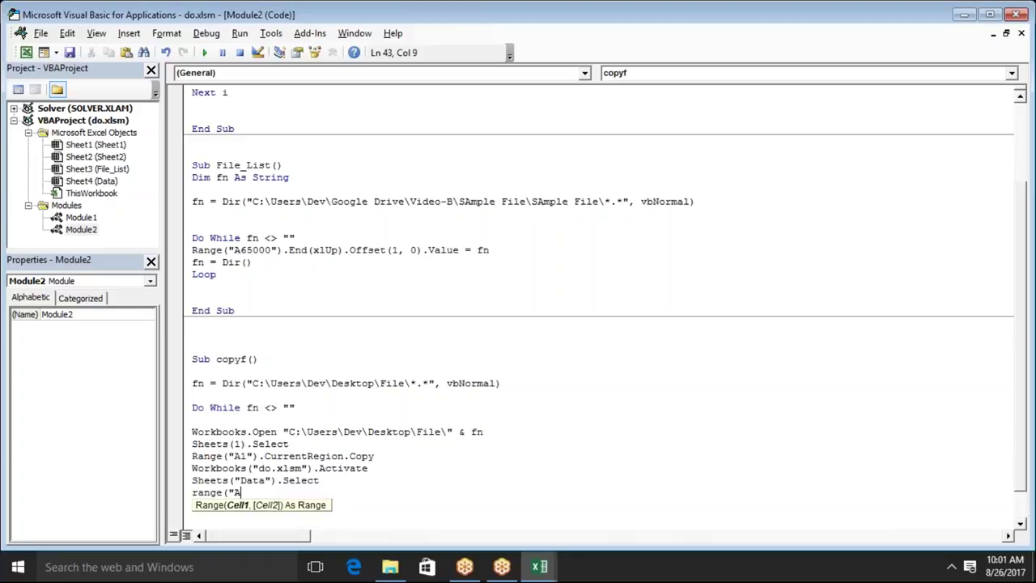
pyautogui.write('65000')
pyautogui.write('").End(')
pyautogui.press('Down')
pyautogui.press('Down')
pyautogui.press('Up')
pyautogui.press('Down')
pyautogui.press('Down')
pyautogui.press('Down')
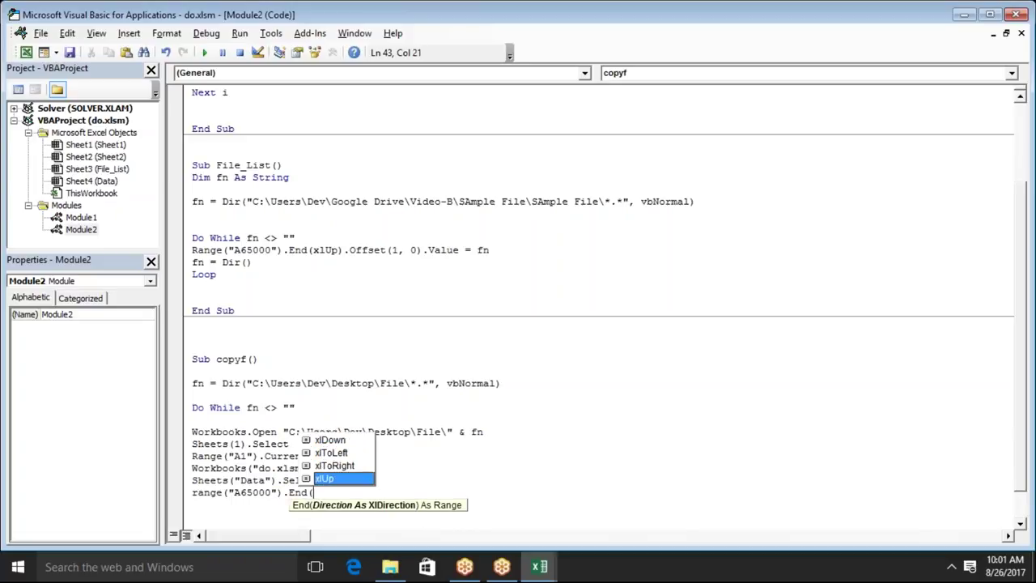
pyautogui.press('Tab')
pyautogui.write(')')
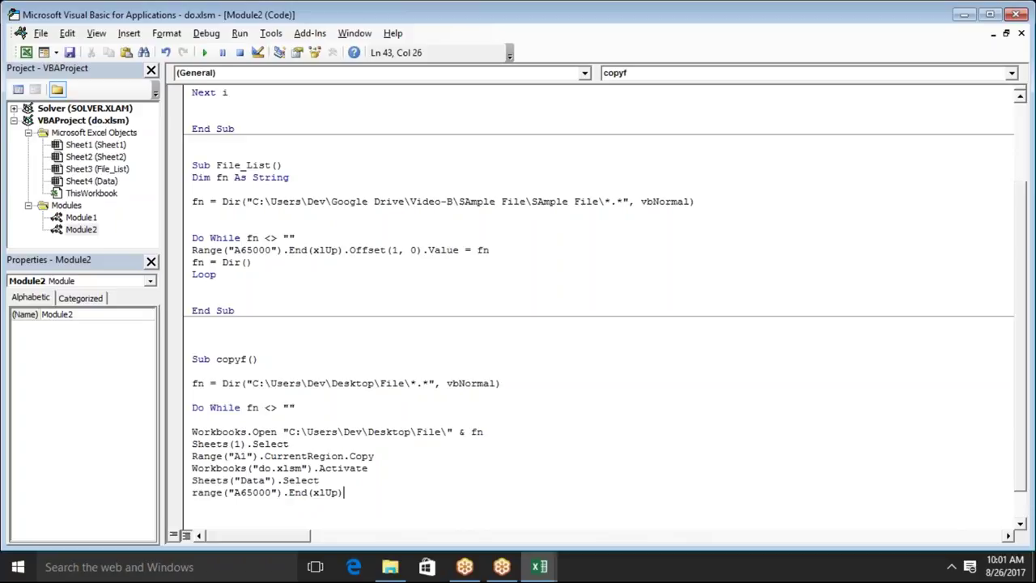
pyautogui.write('.o')
pyautogui.press('Tab')
pyautogui.write('(1,0)')
pyautogui.write('.p')
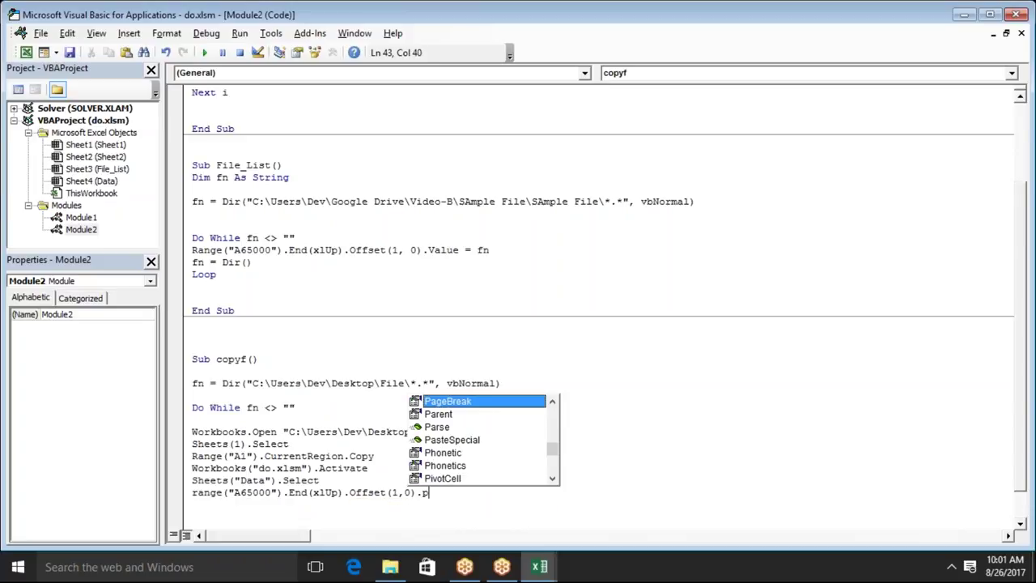
pyautogui.press('Down')
pyautogui.press('Down')
pyautogui.press('Down')
pyautogui.press('Tab')
pyautogui.press('Return')
pyautogui.press('Down')
pyautogui.press('Down')
pyautogui.press('Down')
# Begin an Application.CutCopyMode line below the paste line.
pyautogui.press('End')
pyautogui.press('Up')
pyautogui.press('Up')
pyautogui.press('Up')
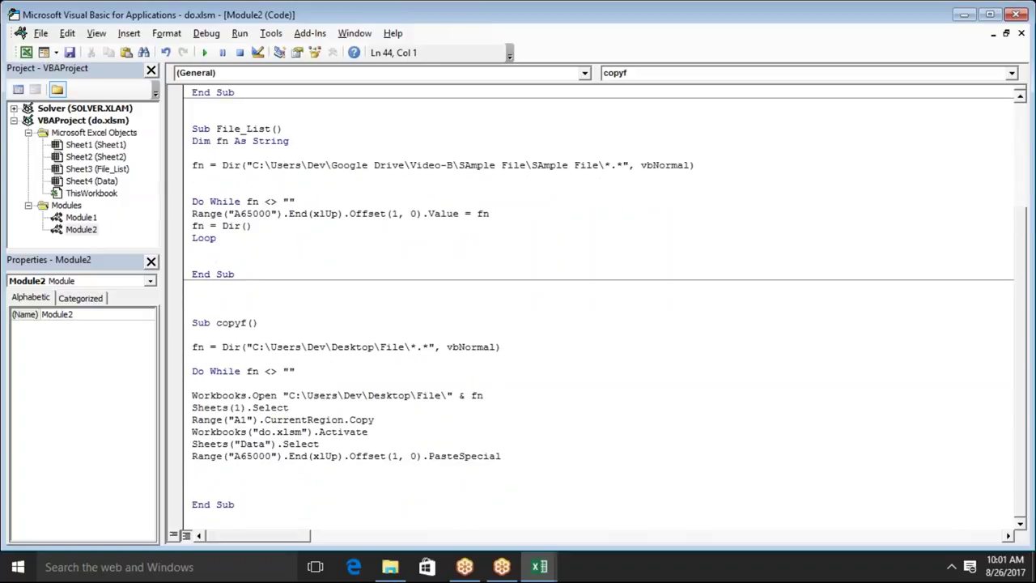
pyautogui.write('cu')
pyautogui.press('BackSpace')
pyautogui.write('pplication.cut')
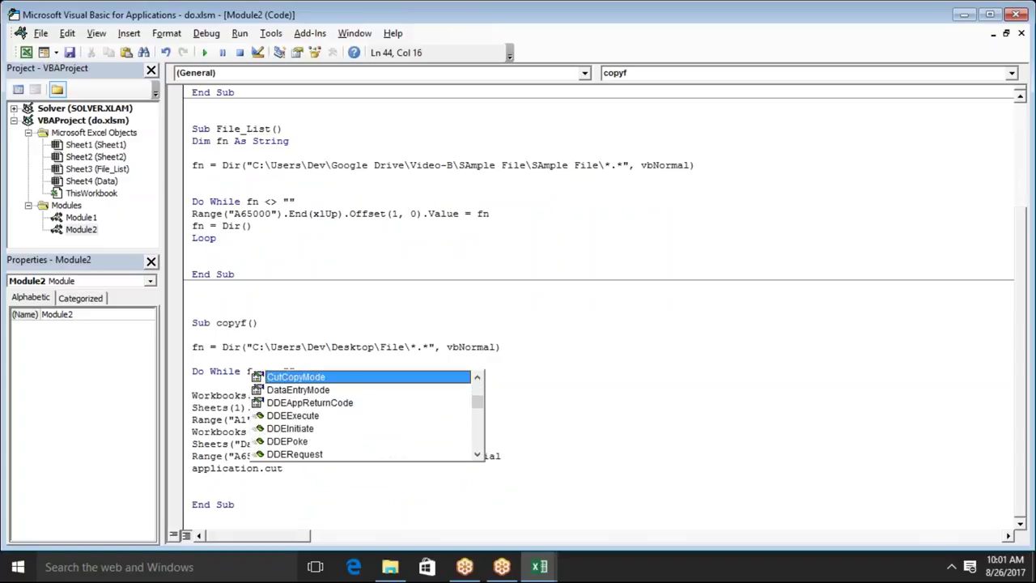
# Set Application.CutCopyMode = False to clear copy mode after pasting.
pyautogui.press('Tab')
pyautogui.write('=')
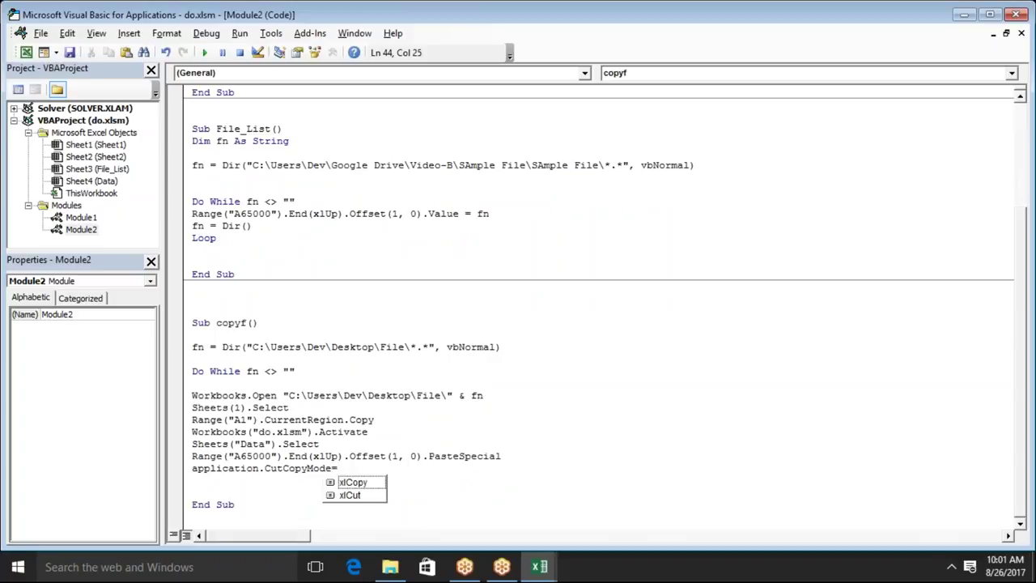
pyautogui.write('false')
pyautogui.press('Up')
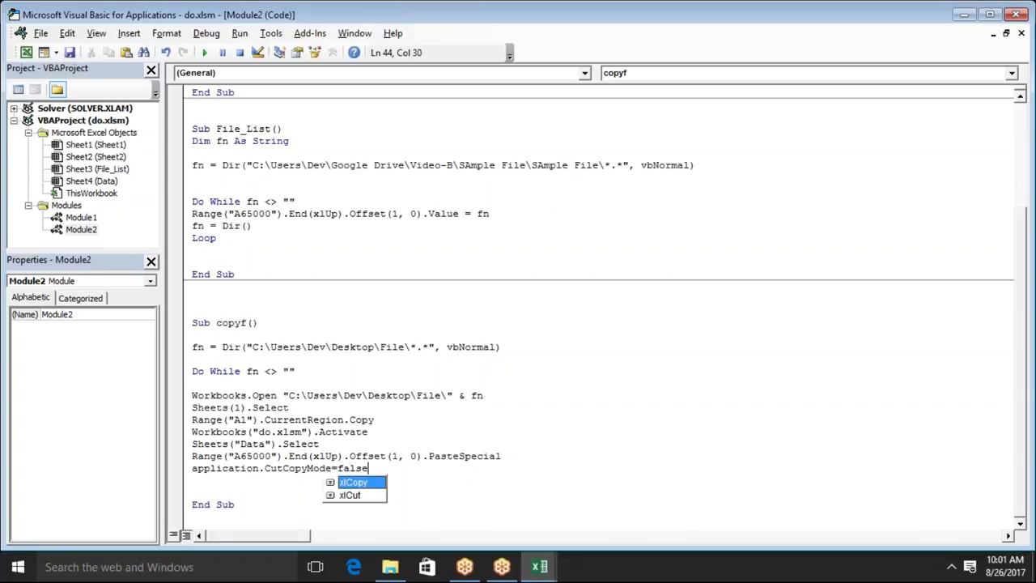
pyautogui.write("'")
pyautogui.press('BackSpace')
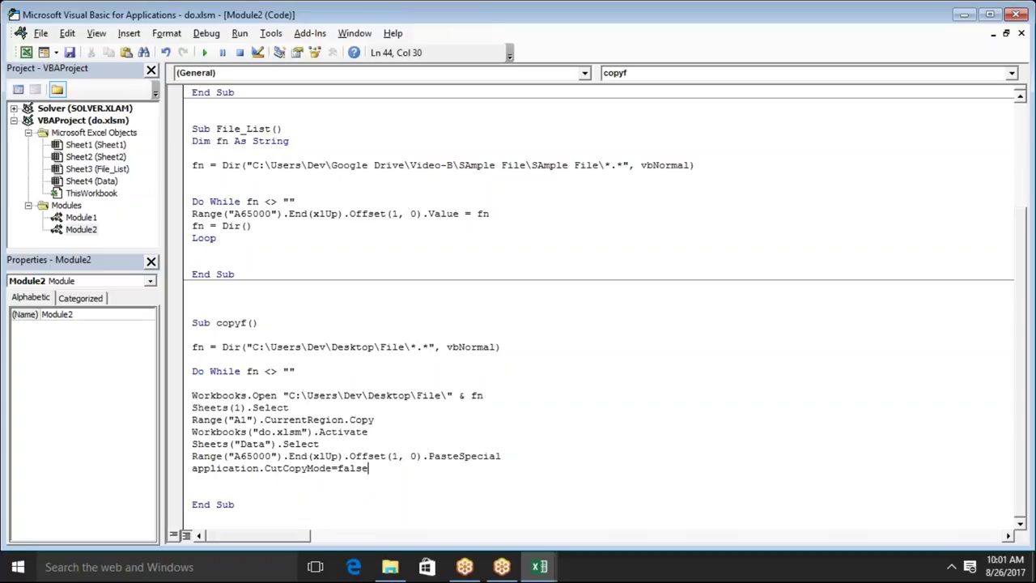
pyautogui.press('Return')
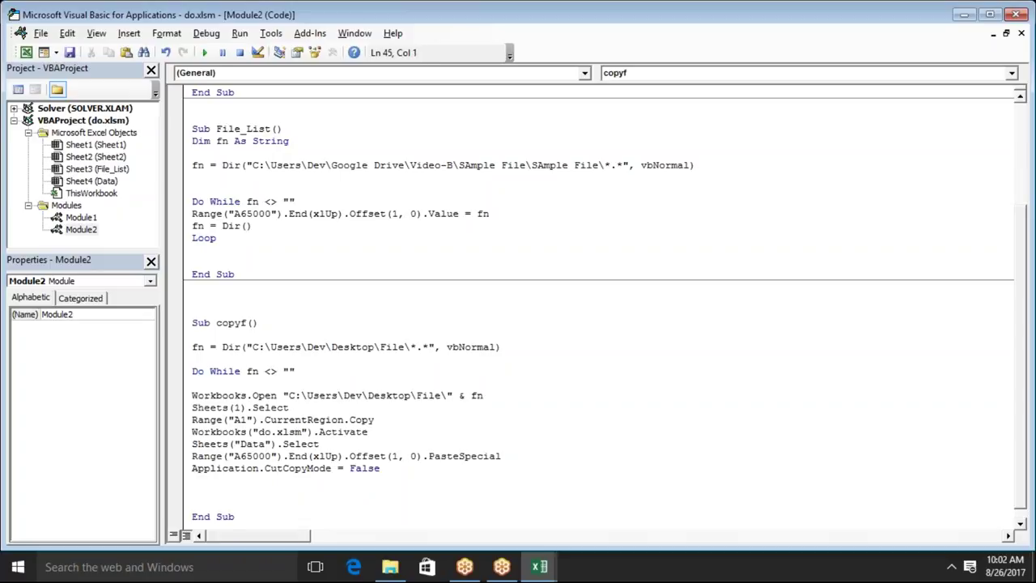
# Close each source workbook with Workbooks(fn).Close False and fetch the next file with fn = Dir().
pyautogui.write('workbooks')
pyautogui.write('(fn')
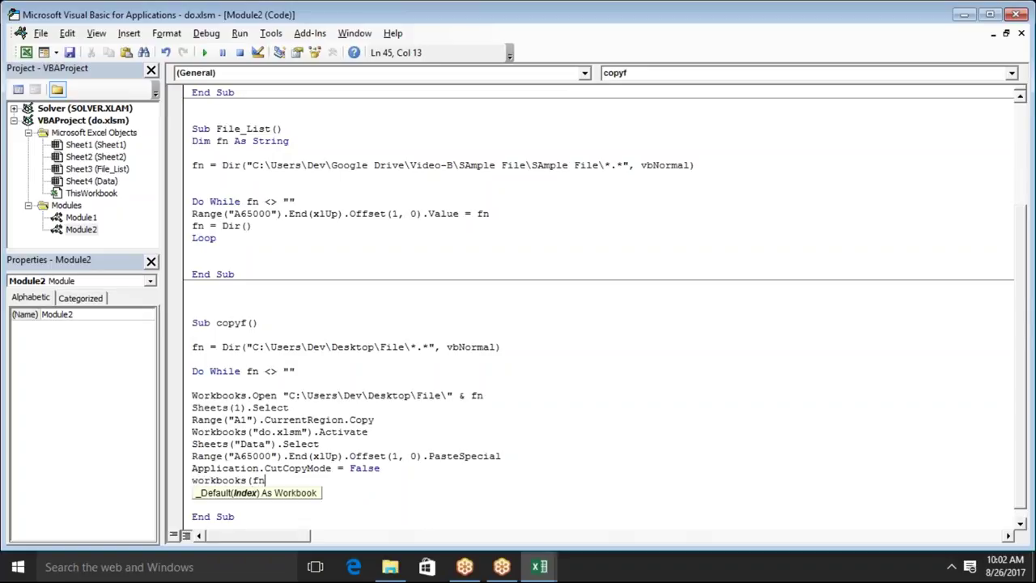
pyautogui.write(').clo')
pyautogui.press('Tab')
pyautogui.write('false')
pyautogui.press('Return')
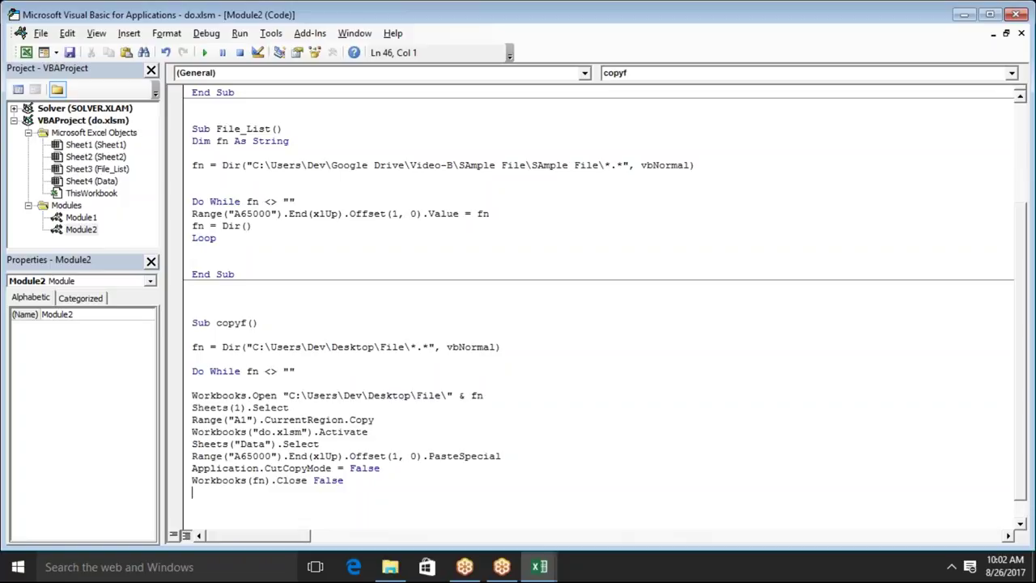
pyautogui.scroll(-1, 598, 307)
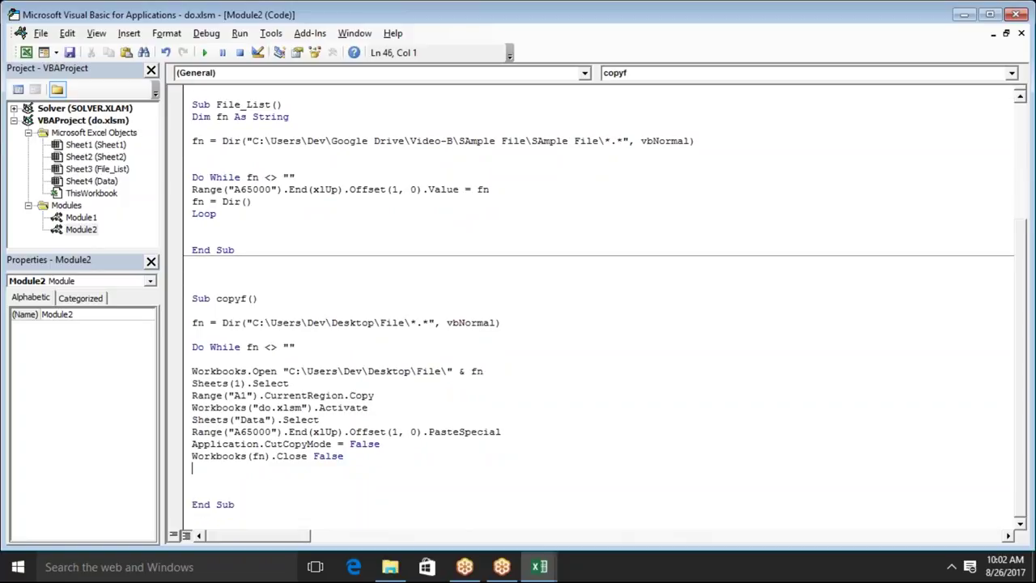
pyautogui.write('fn=dir()')
pyautogui.press('Return')
pyautogui.press('Return')
# Type Loop to close copyf's Do While block.
pyautogui.write('loop')
pyautogui.press('Return')
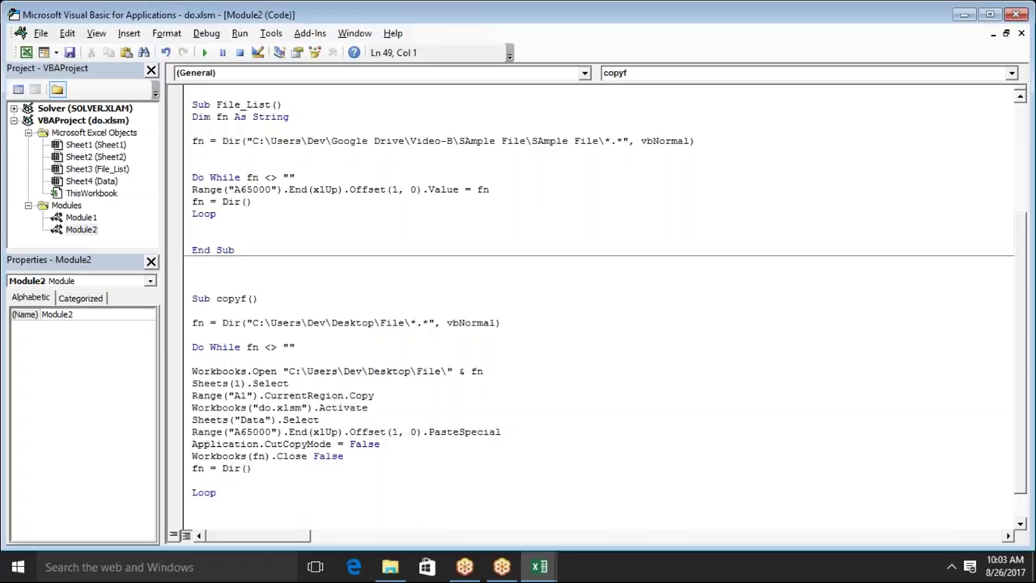
pyautogui.click(183, 472)
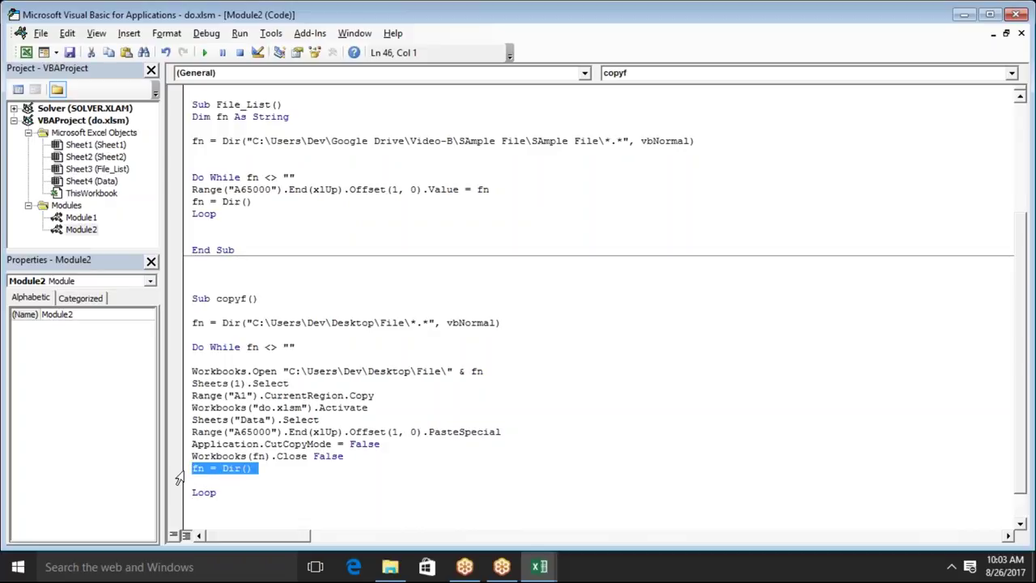
pyautogui.click(179, 459)
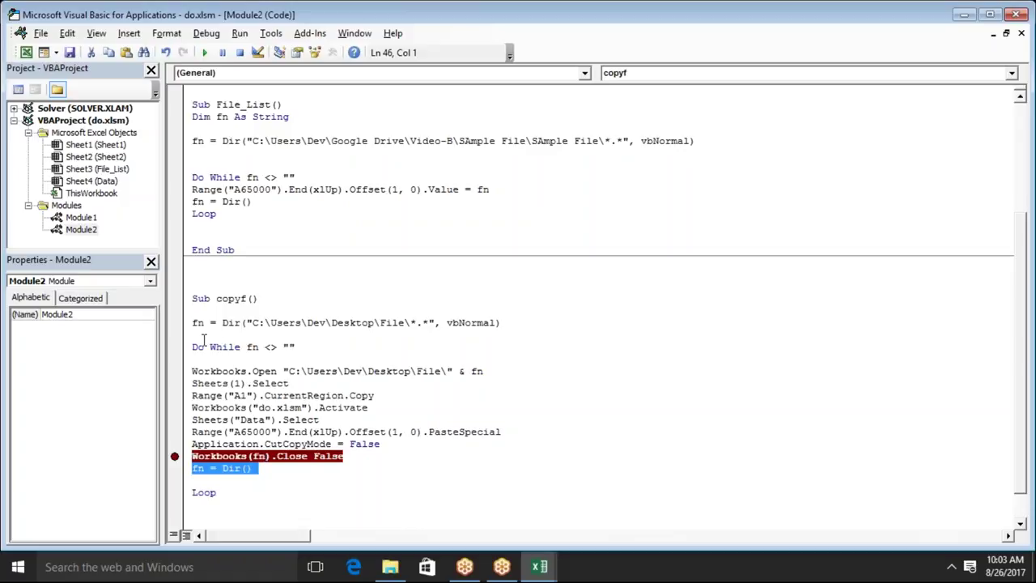
pyautogui.click(179, 373)
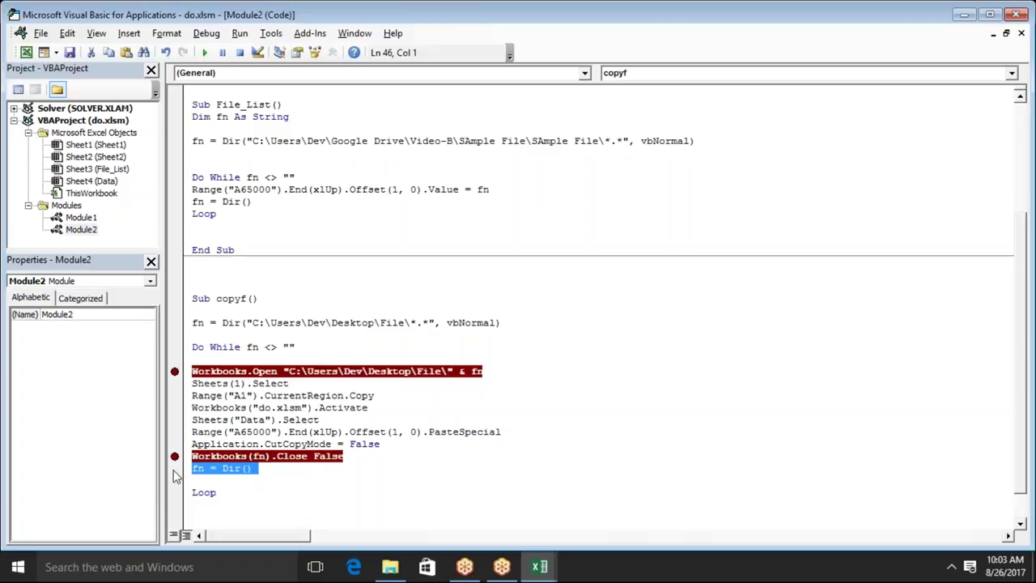
pyautogui.click(174, 457)
pyautogui.click(228, 456)
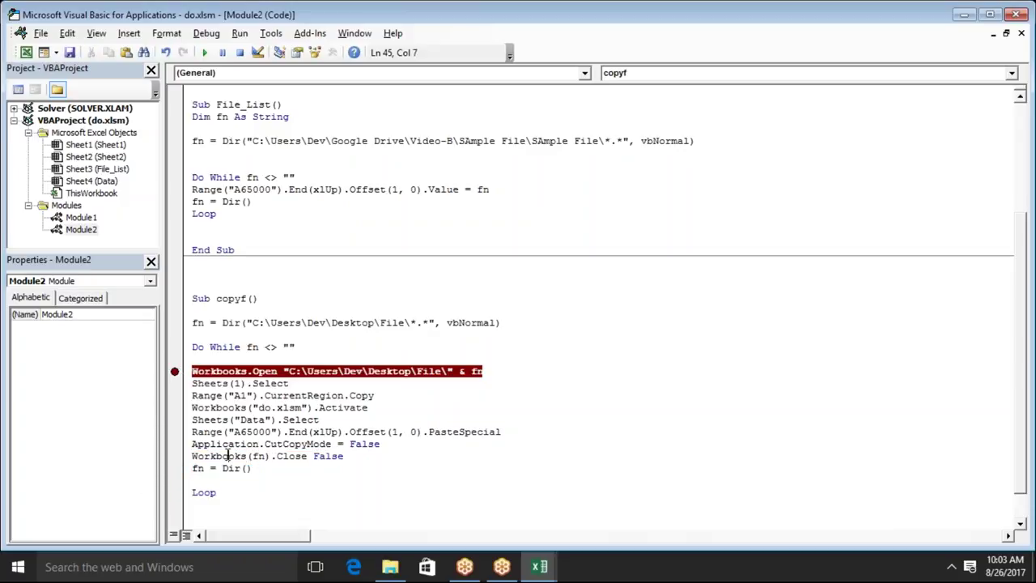
pyautogui.click(180, 375)
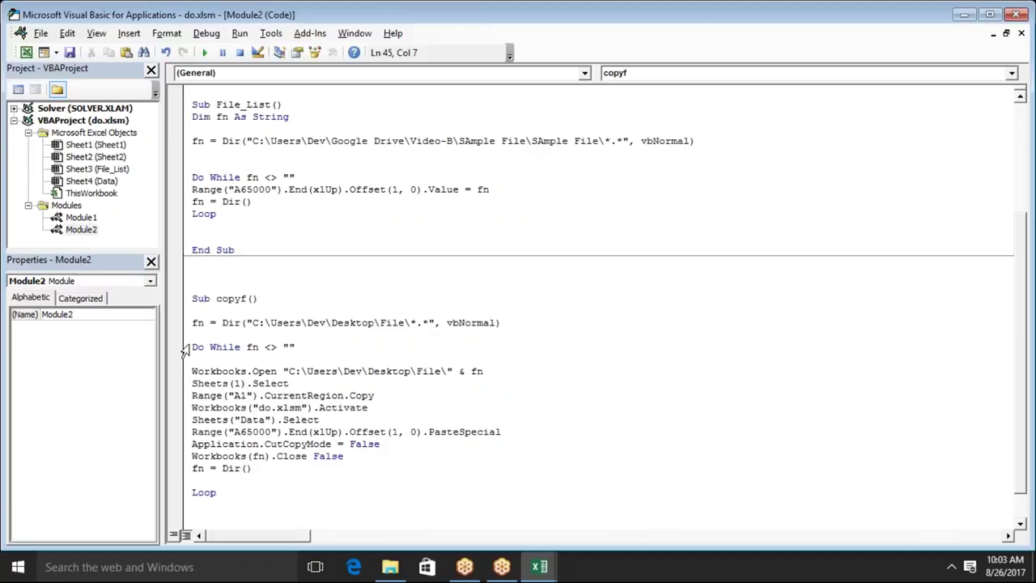
pyautogui.click(247, 128)
pyautogui.doubleClick(205, 323)
pyautogui.click(179, 372)
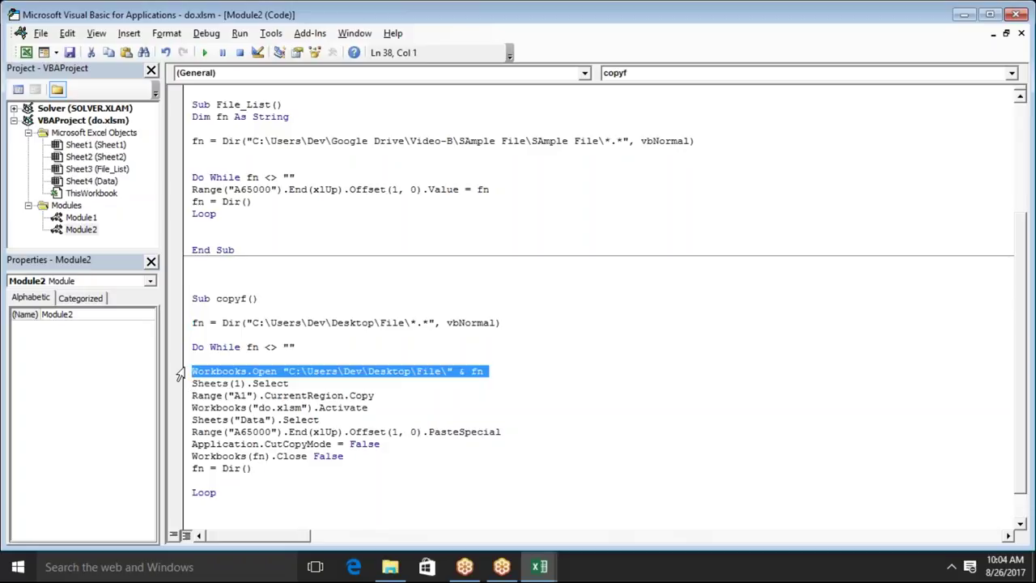
pyautogui.doubleClick(477, 371)
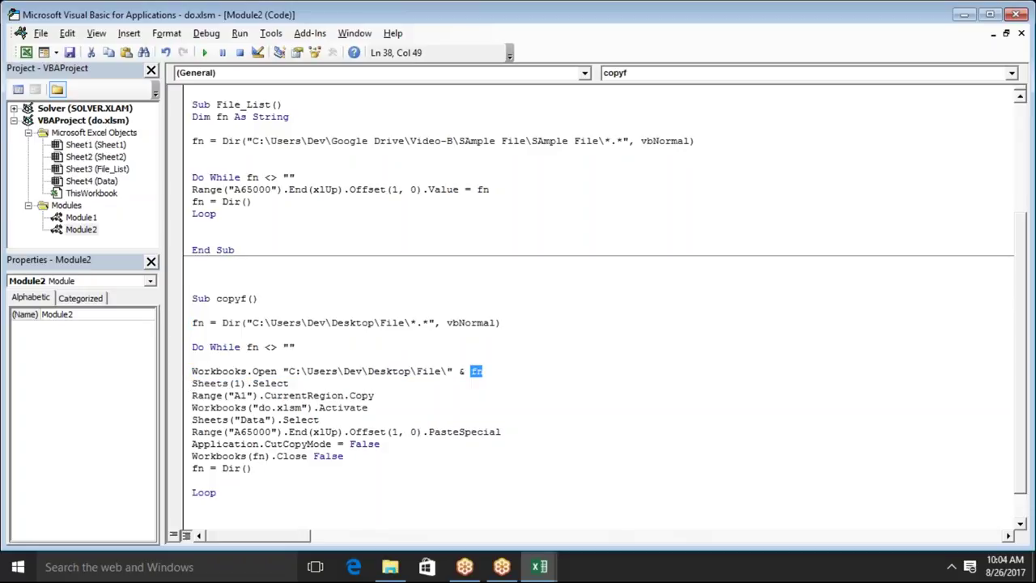
pyautogui.doubleClick(428, 372)
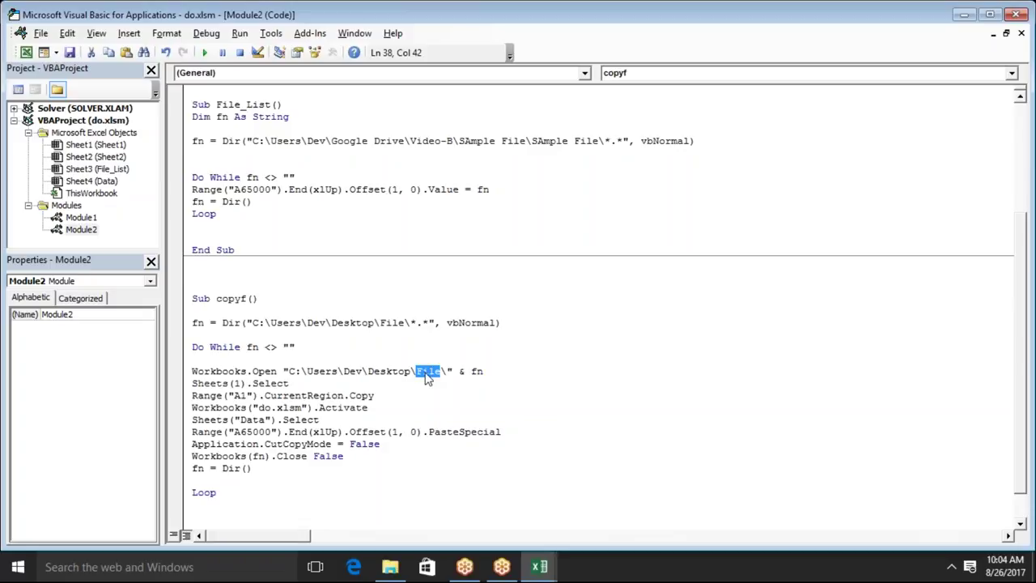
pyautogui.doubleClick(301, 381)
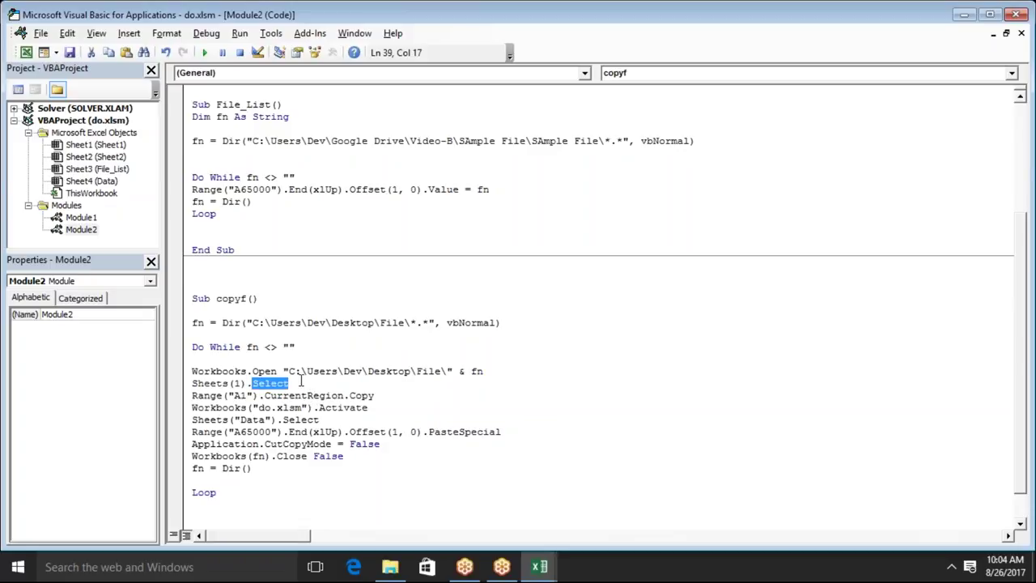
pyautogui.click(307, 396)
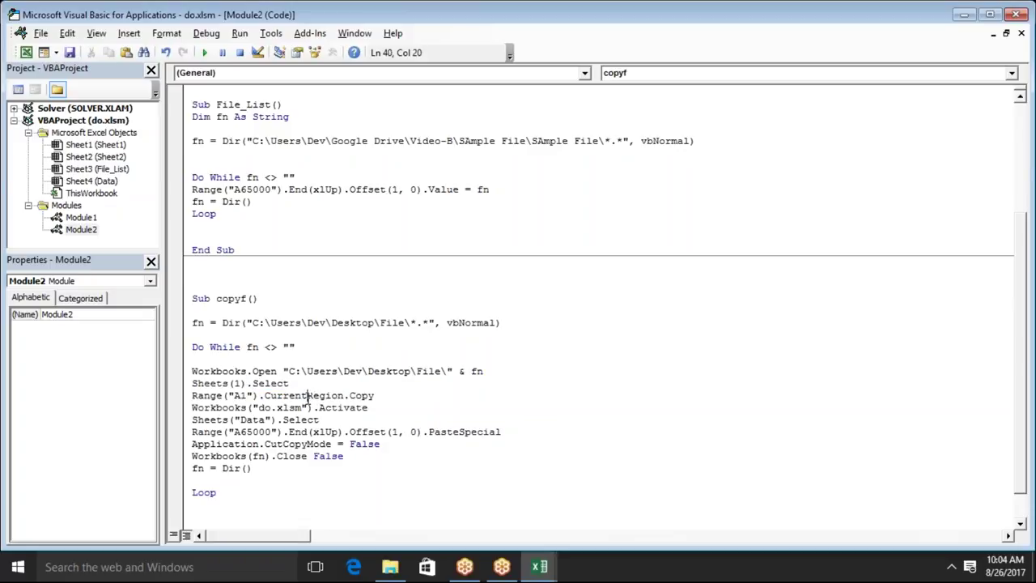
pyautogui.click(307, 407)
pyautogui.click(307, 419)
pyautogui.click(300, 431)
pyautogui.click(301, 443)
pyautogui.hotkey('alt', 'Tab')
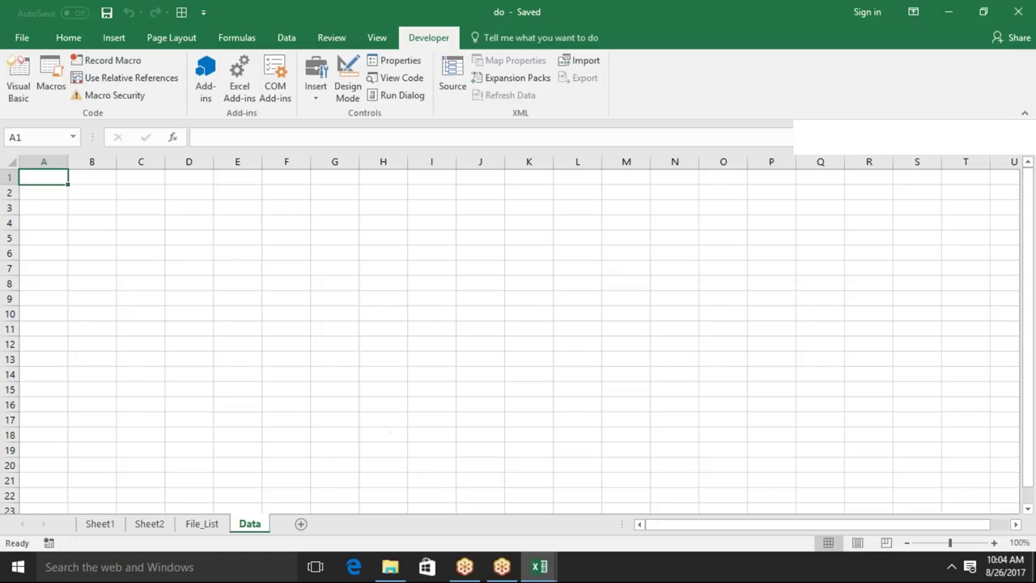
pyautogui.hotkey('ctrl', 'c')
pyautogui.click(307, 435)
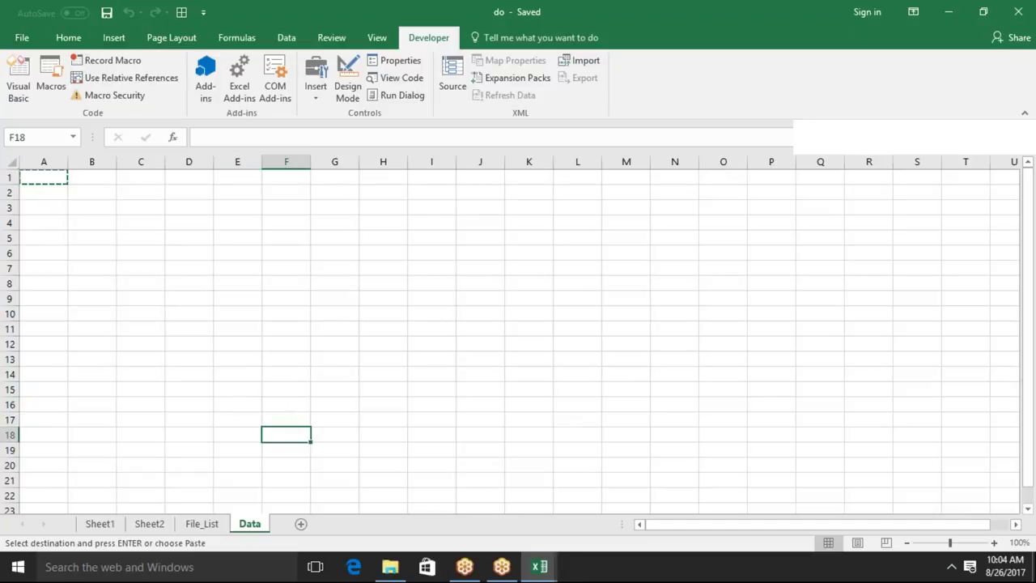
pyautogui.press('Escape')
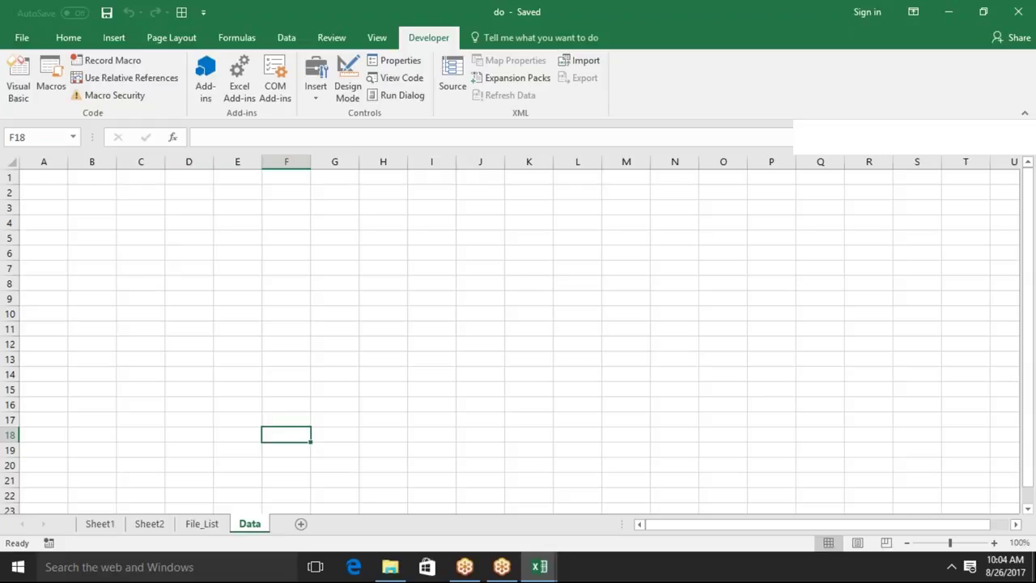
pyautogui.hotkey('alt', 'F11')
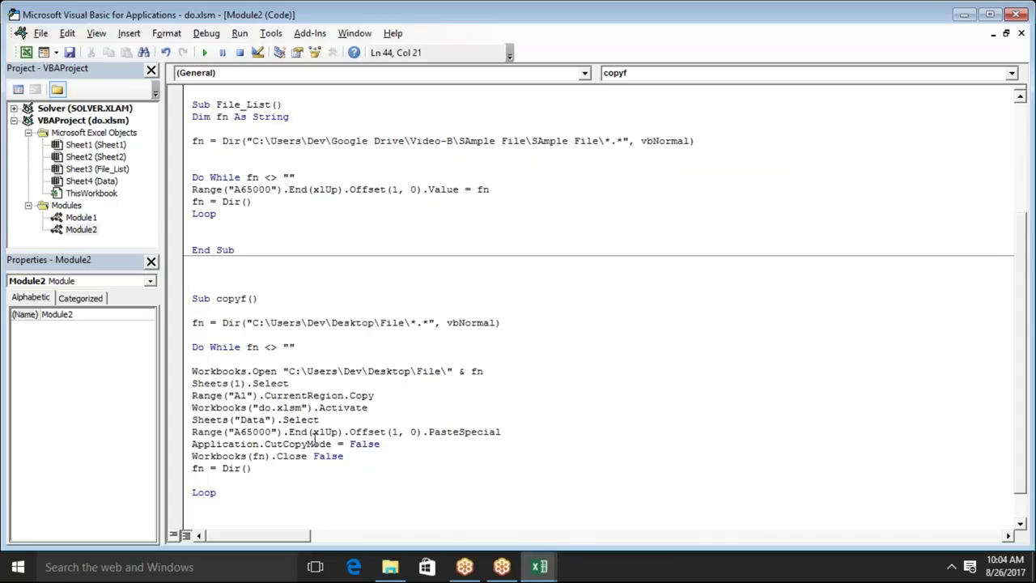
# Highlight the Close False argument, the Dir() call and the fn <> "" condition to review the loop.
pyautogui.click(315, 456)
pyautogui.doubleClick(314, 458)
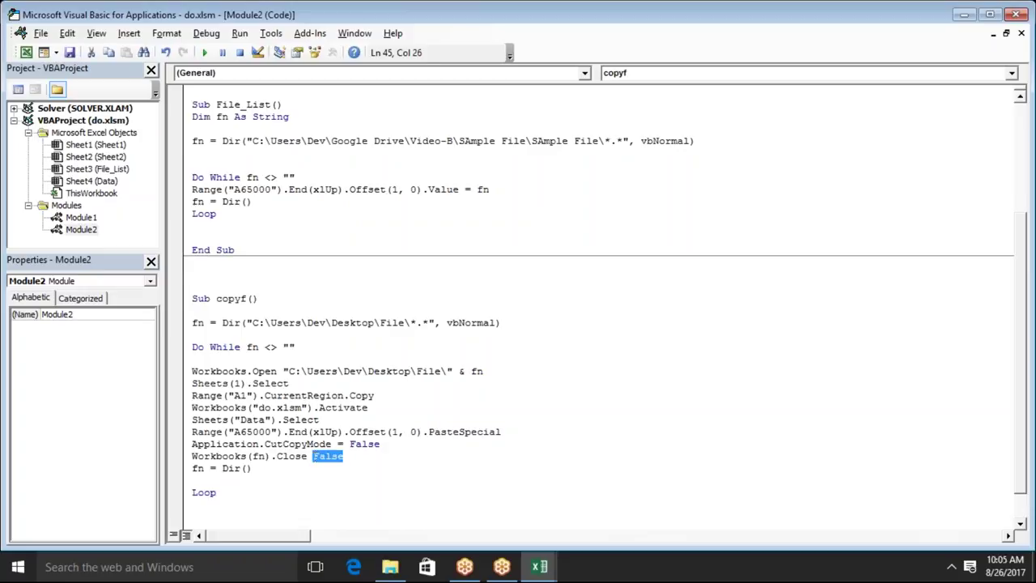
pyautogui.doubleClick(249, 468)
pyautogui.moveTo(352, 471); pyautogui.dragTo(227, 395)
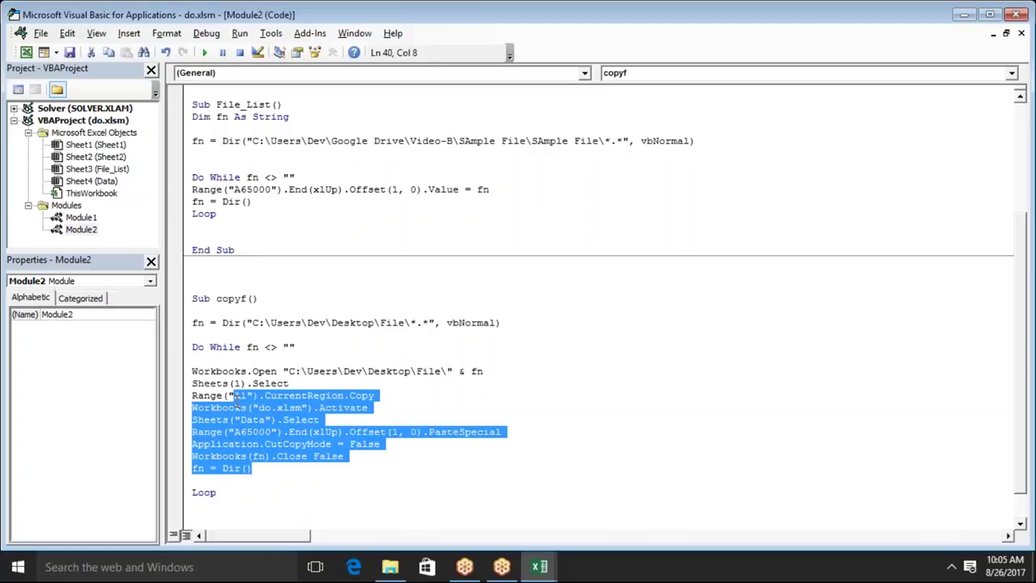
pyautogui.click(282, 468)
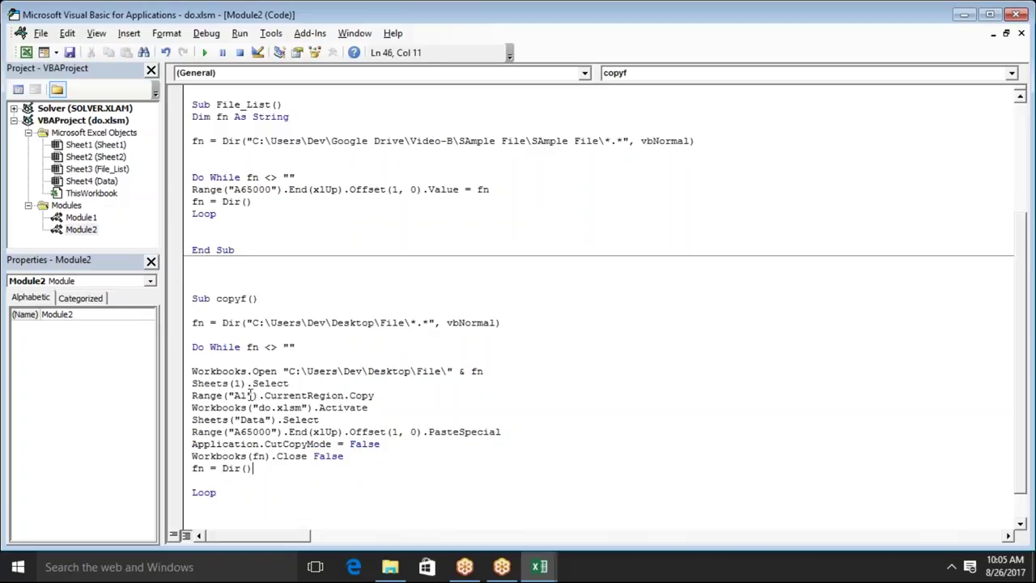
pyautogui.moveTo(297, 346); pyautogui.dragTo(246, 347)
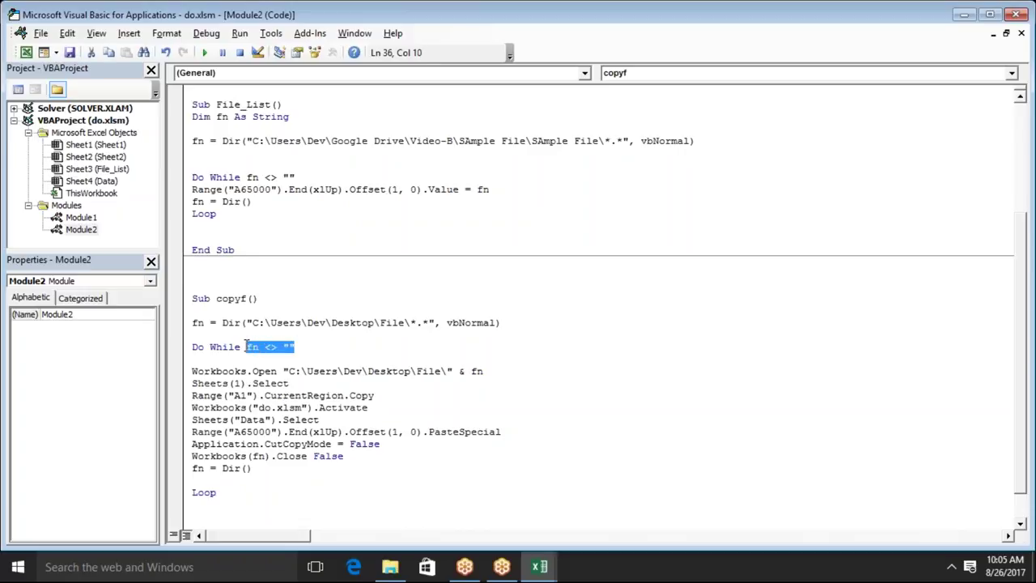
pyautogui.hotkey('alt', 'Tab')
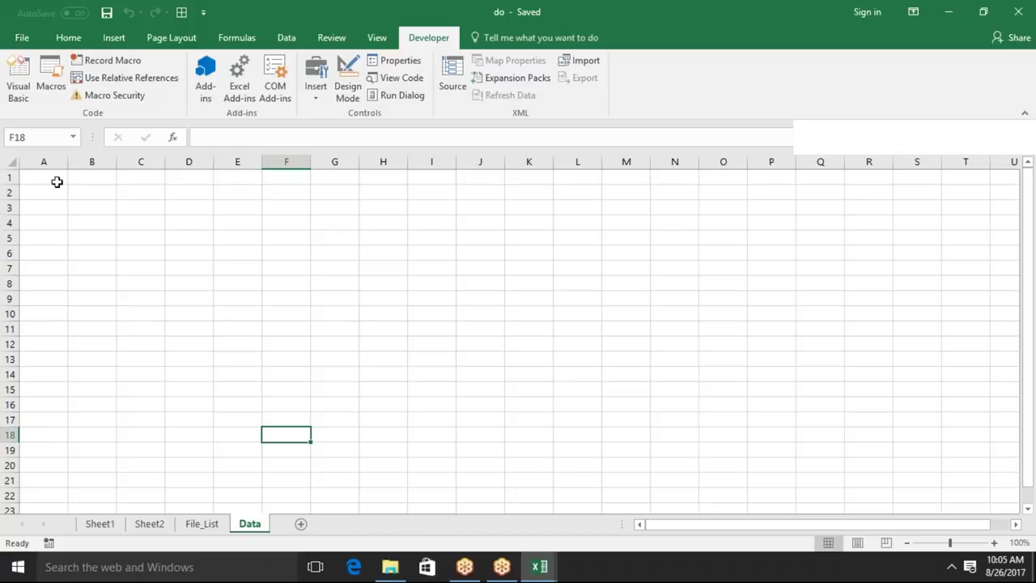
# With A1 selected, run copyf from the Macros list to fill the Data sheet.
pyautogui.click(57, 180)
pyautogui.click(52, 91)
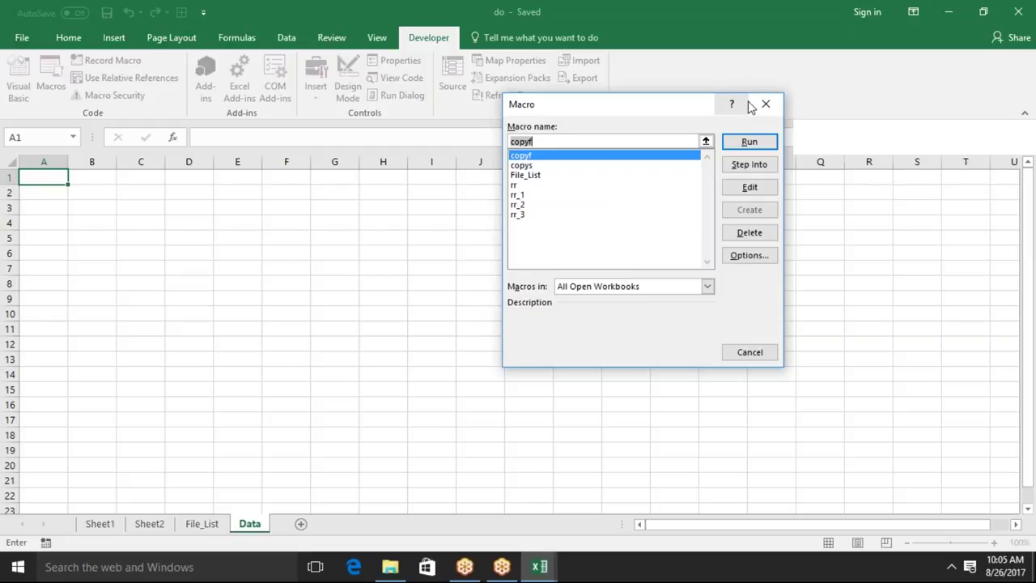
pyautogui.click(749, 143)
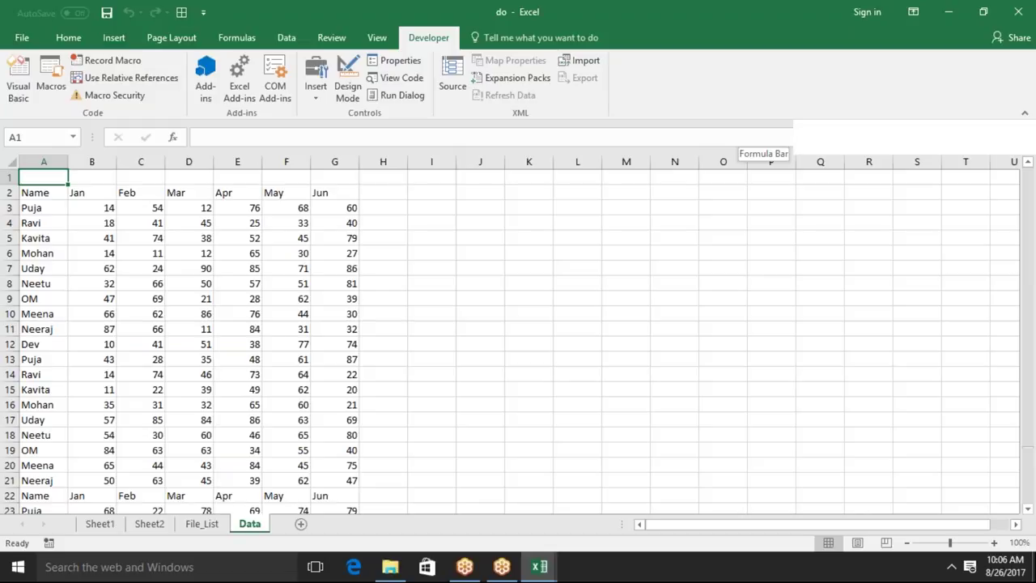
pyautogui.hotkey('alt', 'F11')
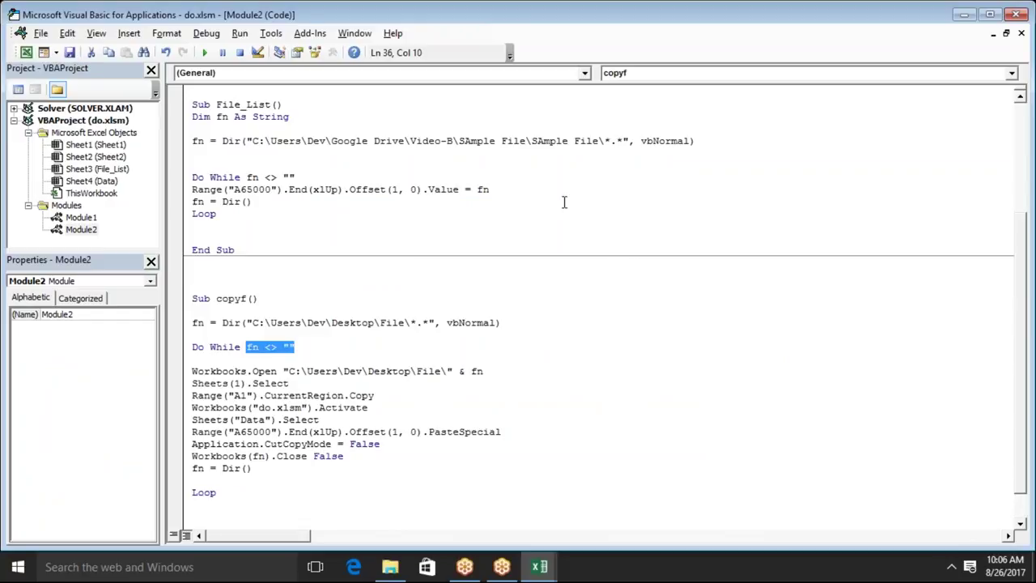
# Back in Excel, check pasted values and the Name–Jun header row on Data, glancing at Sheet1.
pyautogui.click(460, 301)
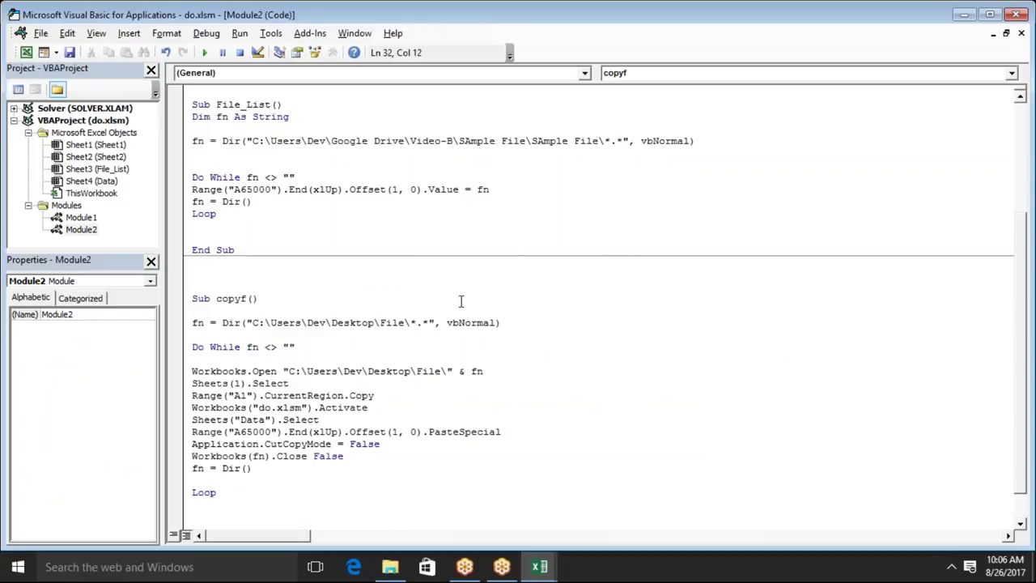
pyautogui.hotkey('alt', 'F11')
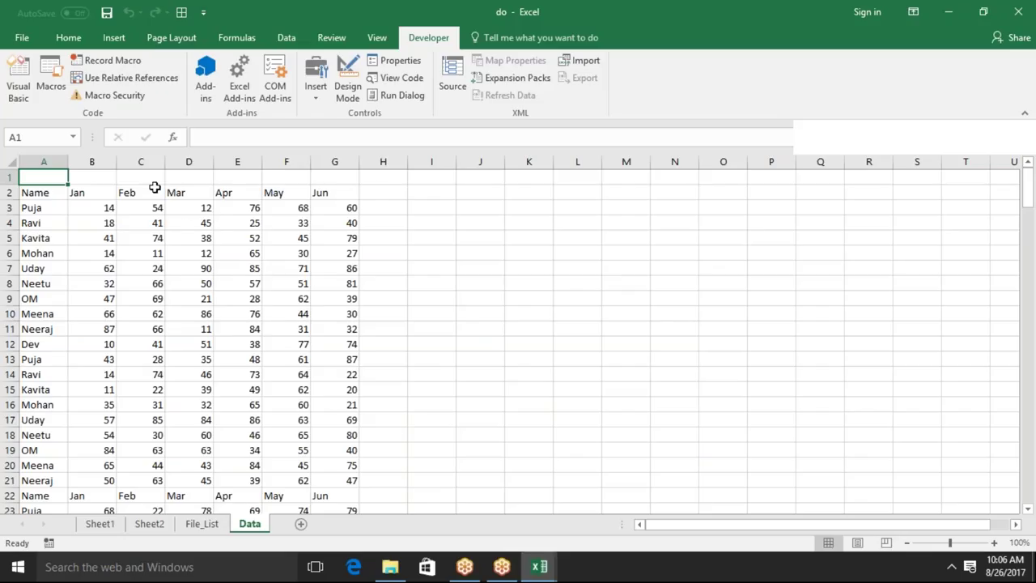
pyautogui.click(134, 237)
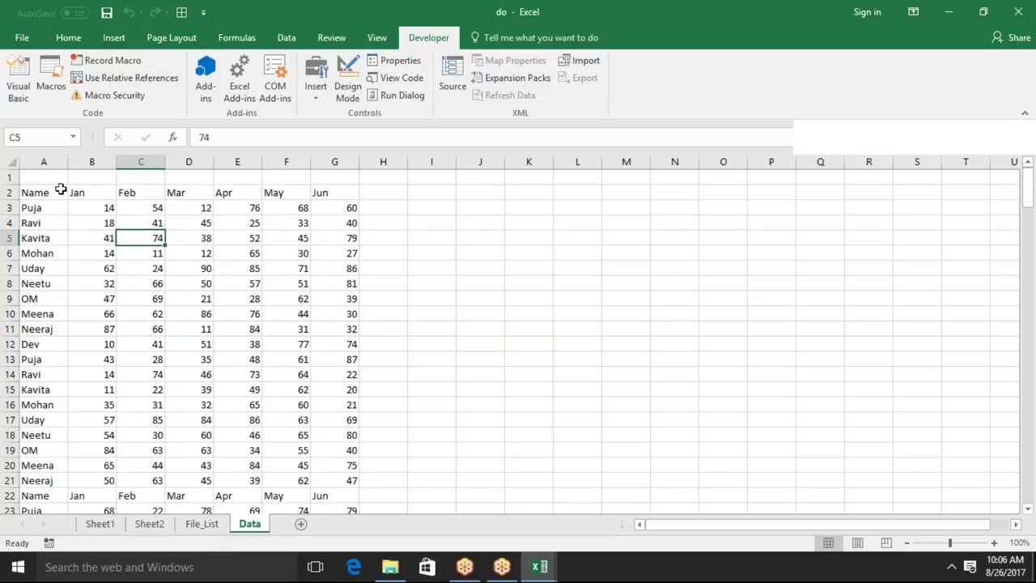
pyautogui.moveTo(42, 194); pyautogui.dragTo(380, 194)
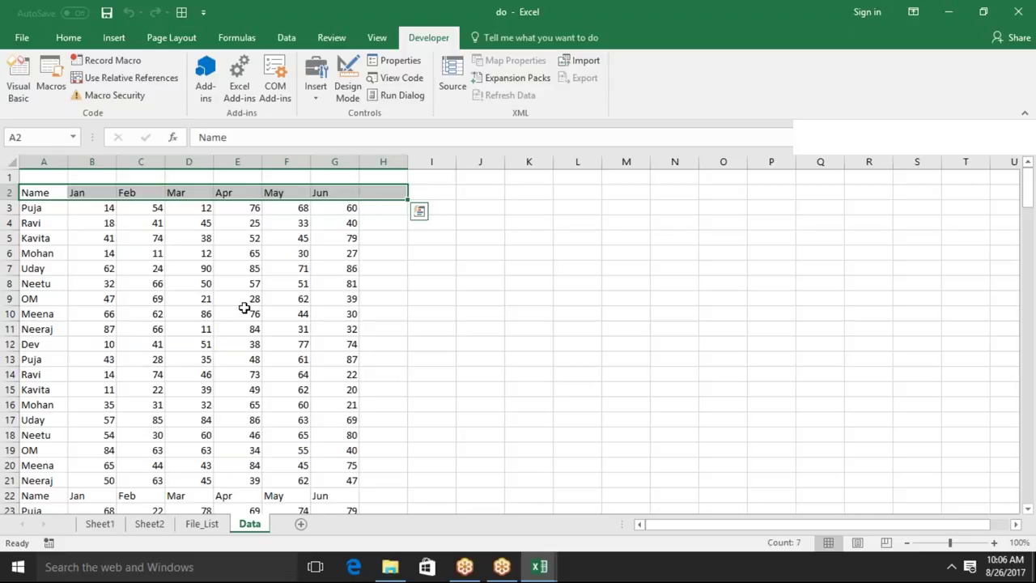
pyautogui.click(157, 271)
pyautogui.click(102, 192)
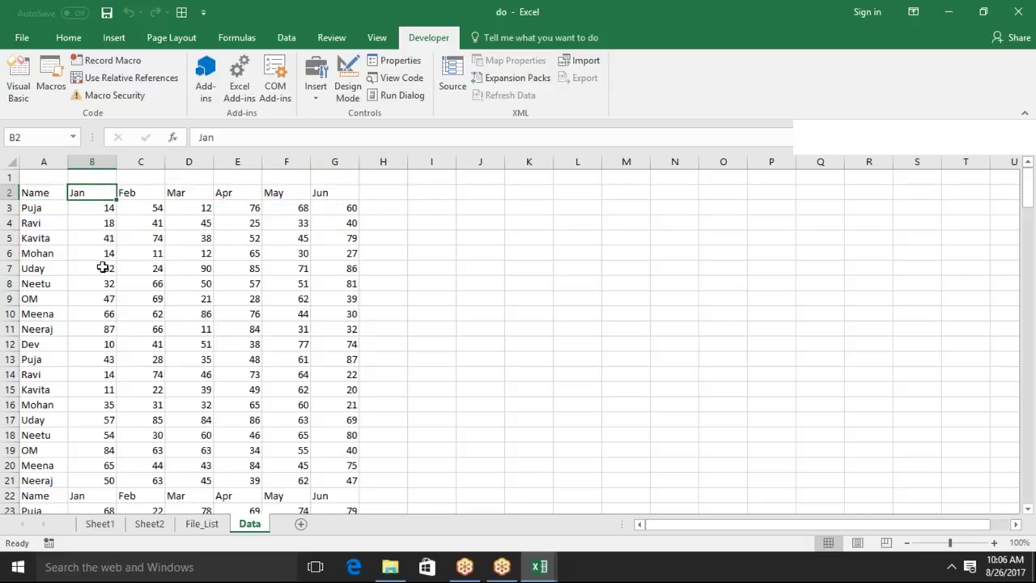
pyautogui.click(101, 526)
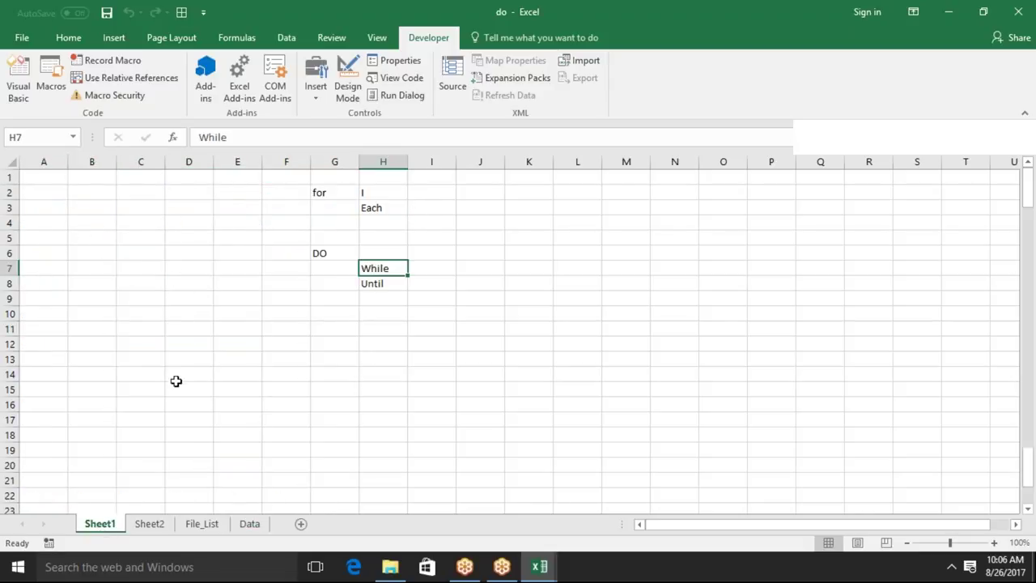
pyautogui.click(243, 525)
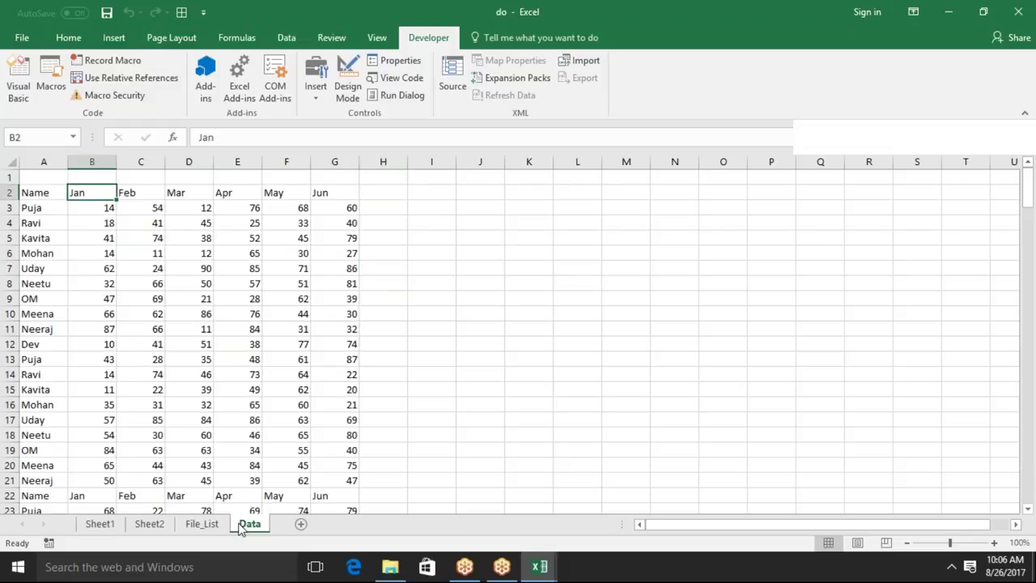
# Select the Mar, May and Jun columns of the Data sheet, then cell E6.
pyautogui.click(91, 162)
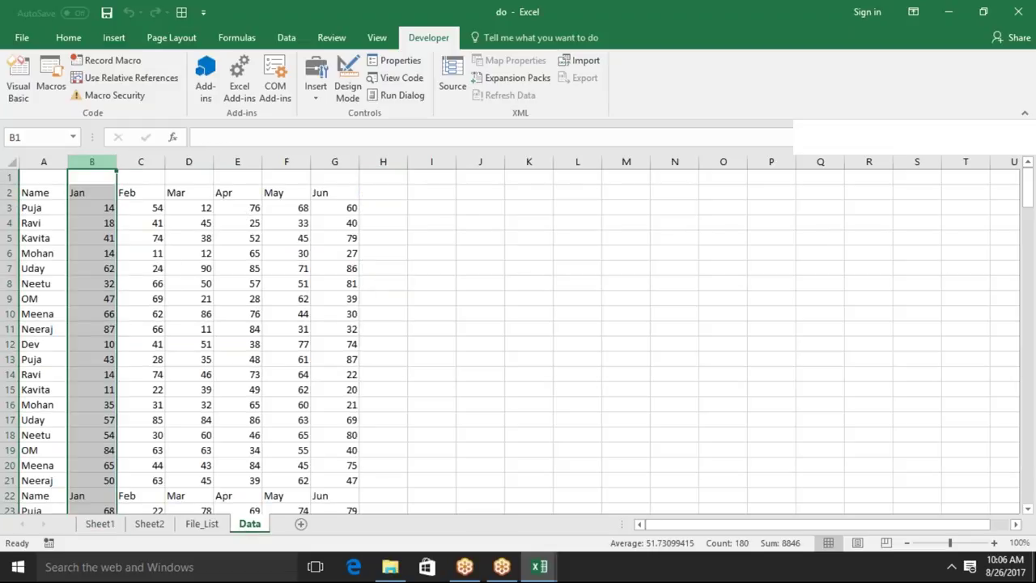
pyautogui.click(202, 161)
pyautogui.moveTo(213, 174); pyautogui.dragTo(223, 172)
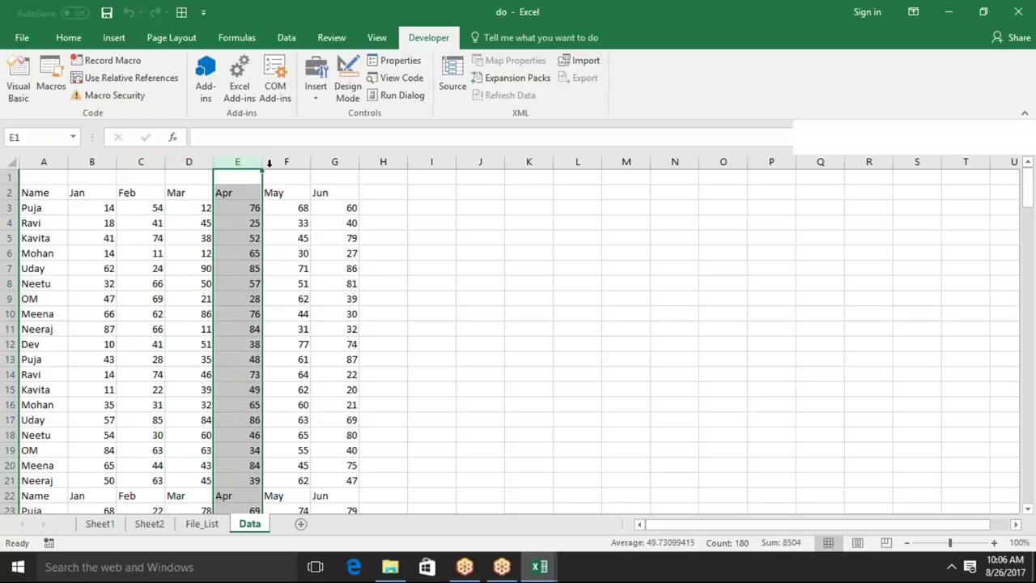
pyautogui.click(275, 162)
pyautogui.click(318, 164)
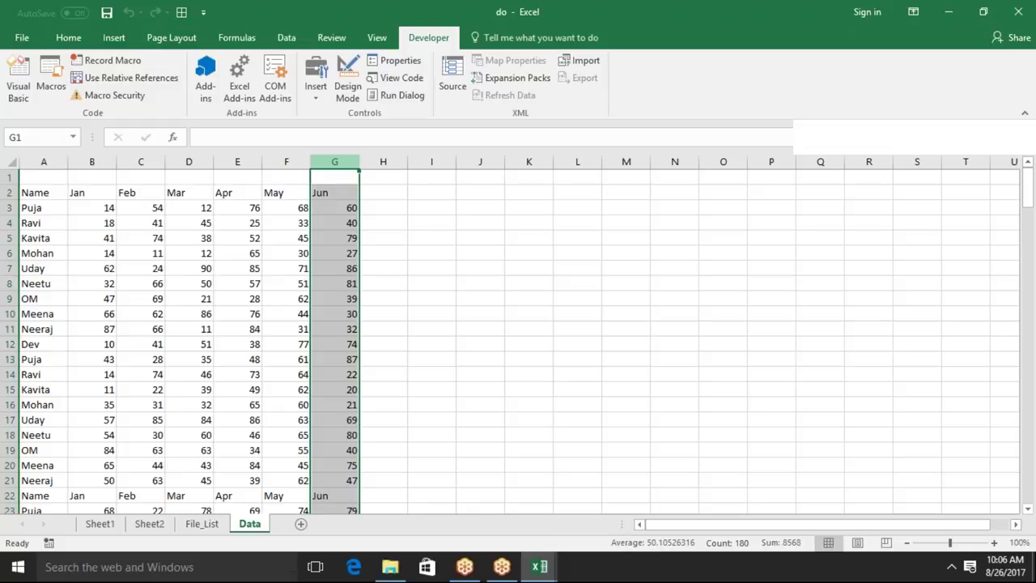
pyautogui.click(225, 248)
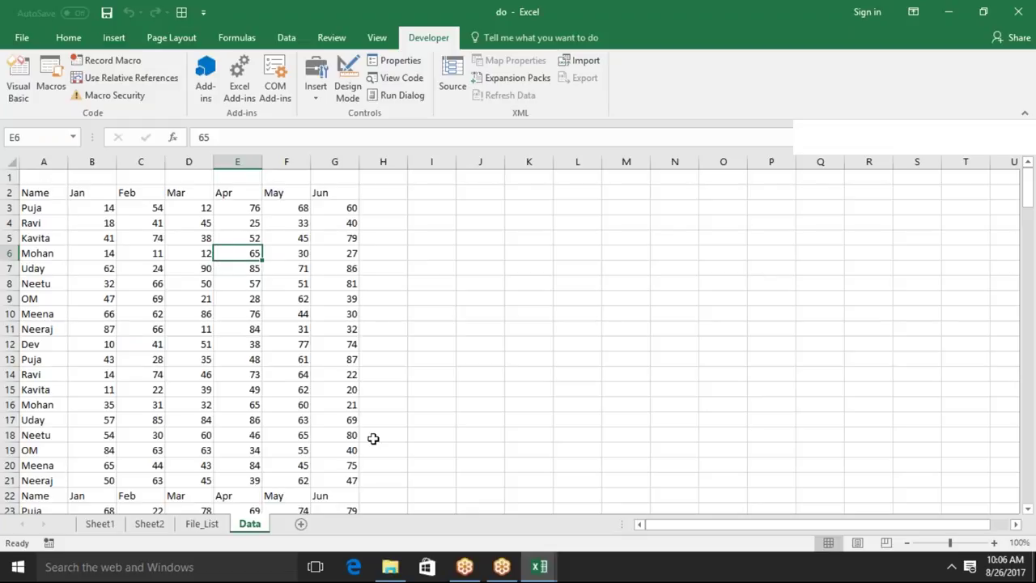
# Glance at the macro code window, return to Excel and open the File Info page.
pyautogui.moveTo(538, 567)
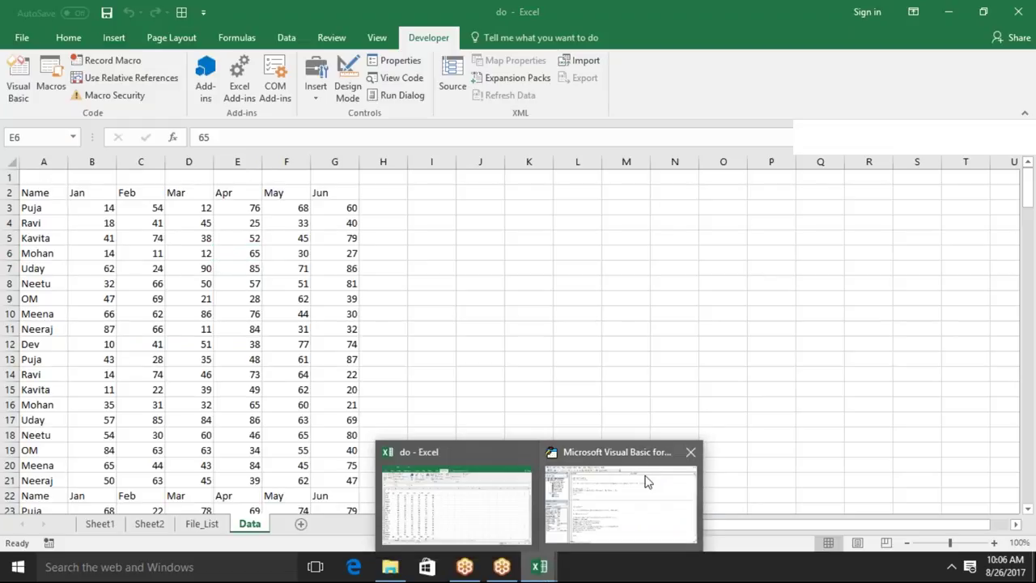
pyautogui.click(648, 481)
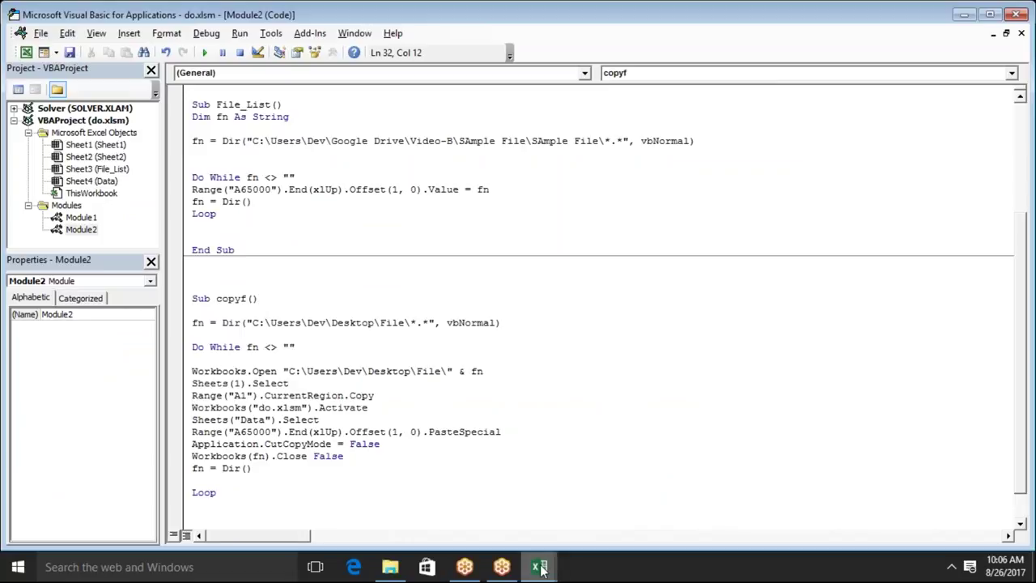
pyautogui.moveTo(541, 567)
pyautogui.click(464, 499)
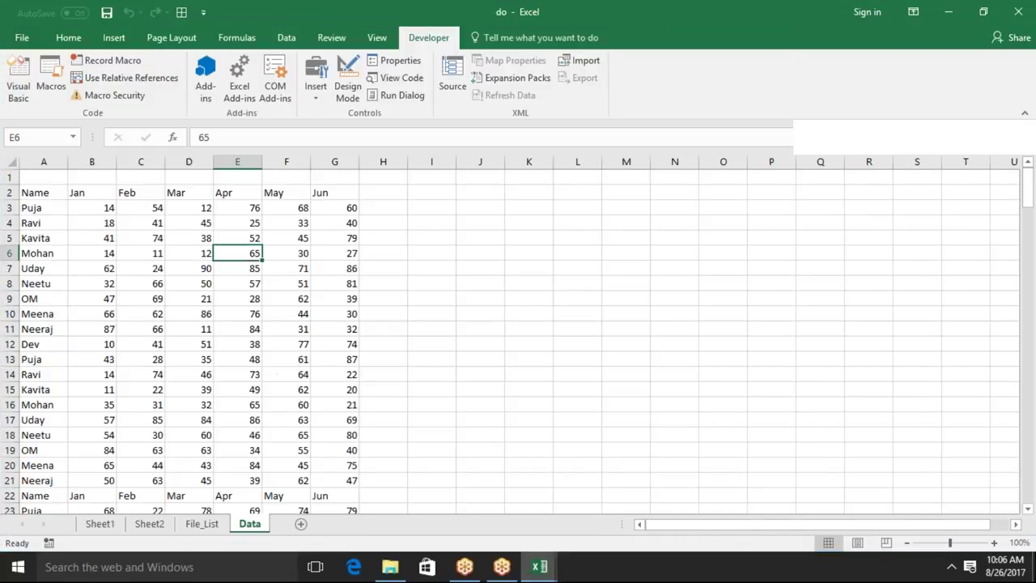
pyautogui.click(21, 37)
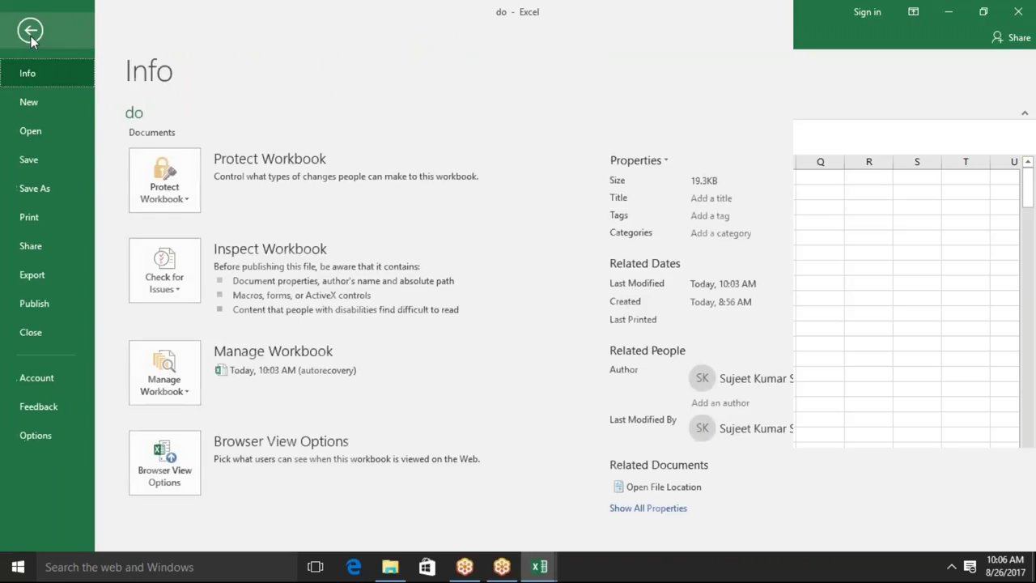
# Open Book2 from the recent workbooks and browse Sheet5 back through Sheet1.
pyautogui.click(21, 133)
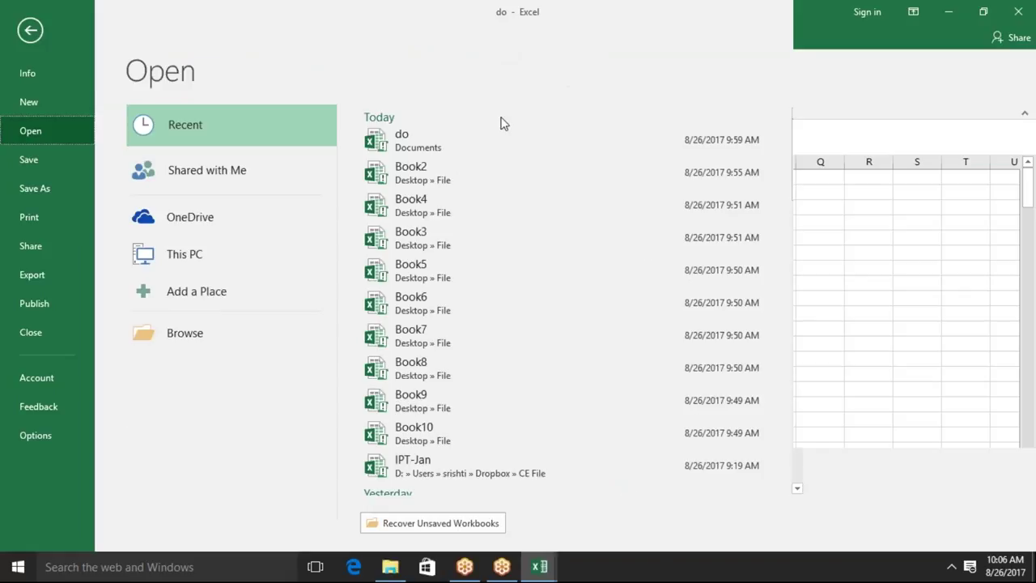
pyautogui.click(462, 177)
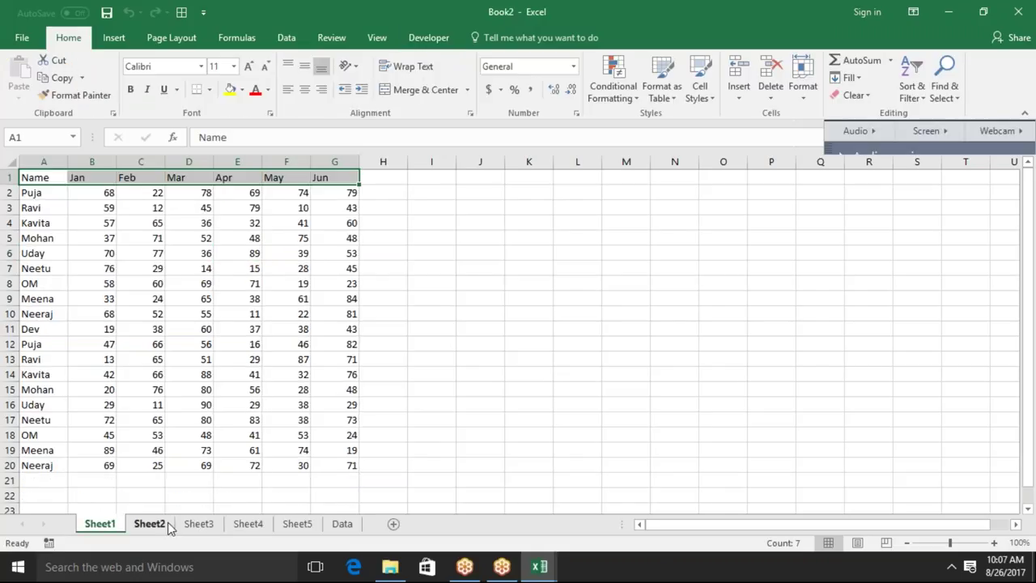
pyautogui.click(285, 526)
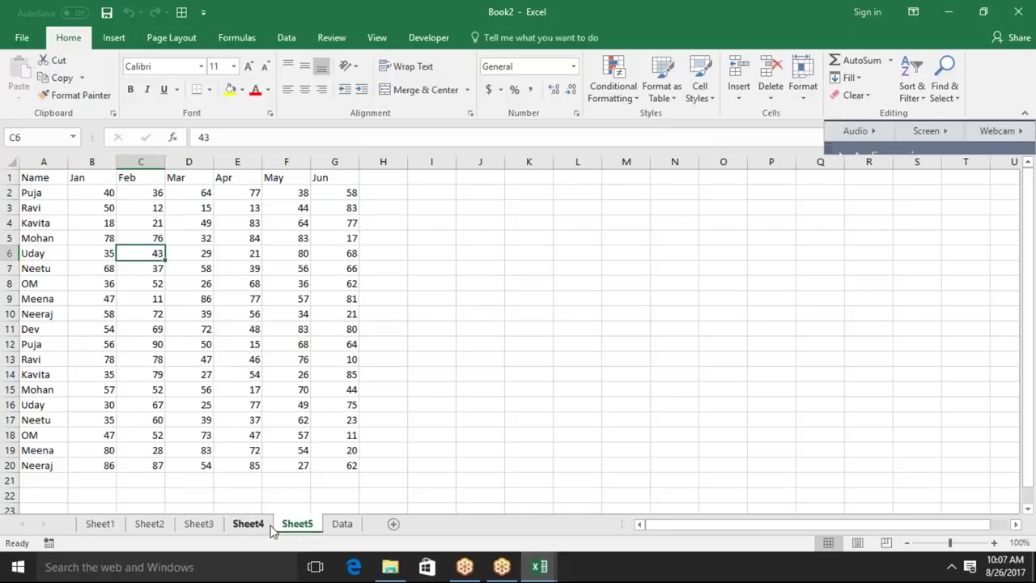
pyautogui.click(253, 524)
pyautogui.click(201, 524)
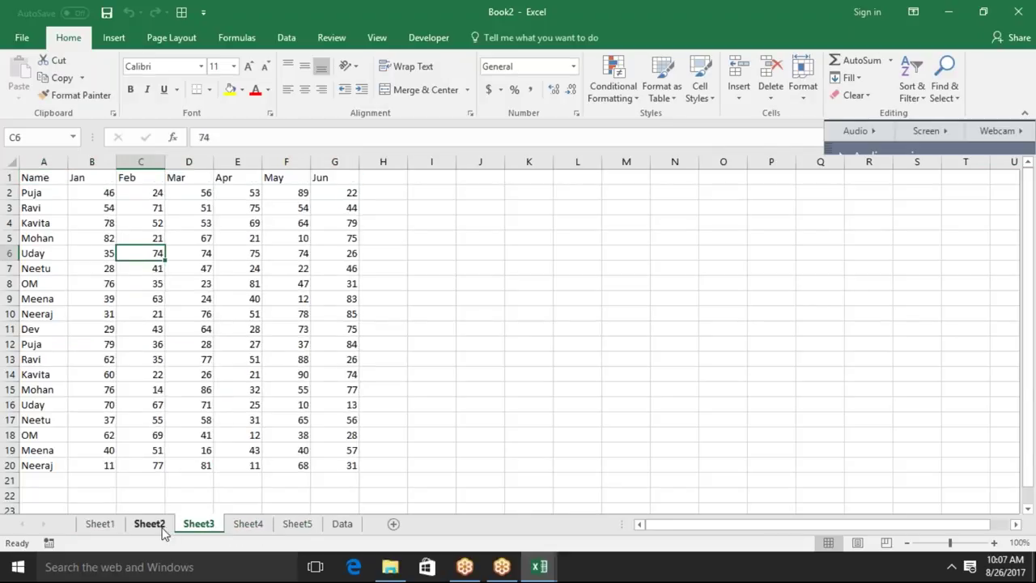
pyautogui.click(155, 526)
pyautogui.click(100, 526)
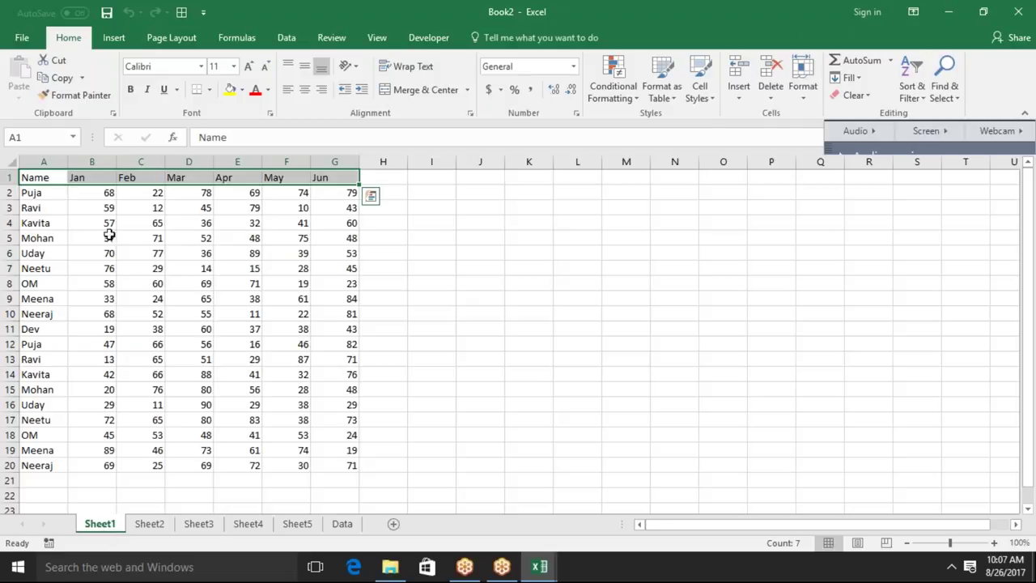
# Inspect Sheet1's Jan values, then step through Sheet2–Sheet5 to the empty Data sheet.
pyautogui.moveTo(91, 177); pyautogui.dragTo(170, 177)
pyautogui.click(91, 177)
pyautogui.click(107, 192)
pyautogui.click(108, 208)
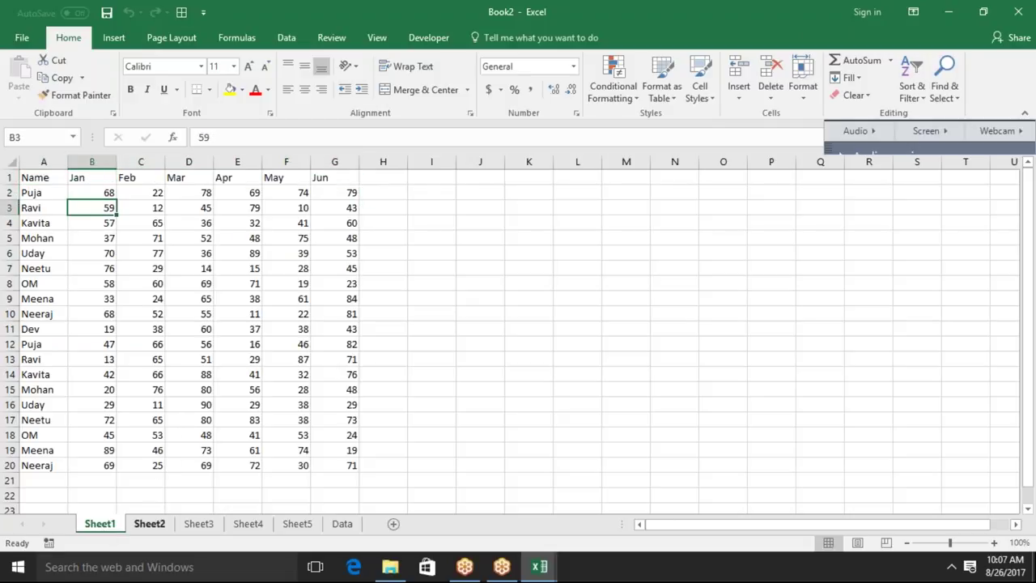
pyautogui.click(152, 523)
pyautogui.click(201, 527)
pyautogui.click(243, 526)
pyautogui.click(283, 528)
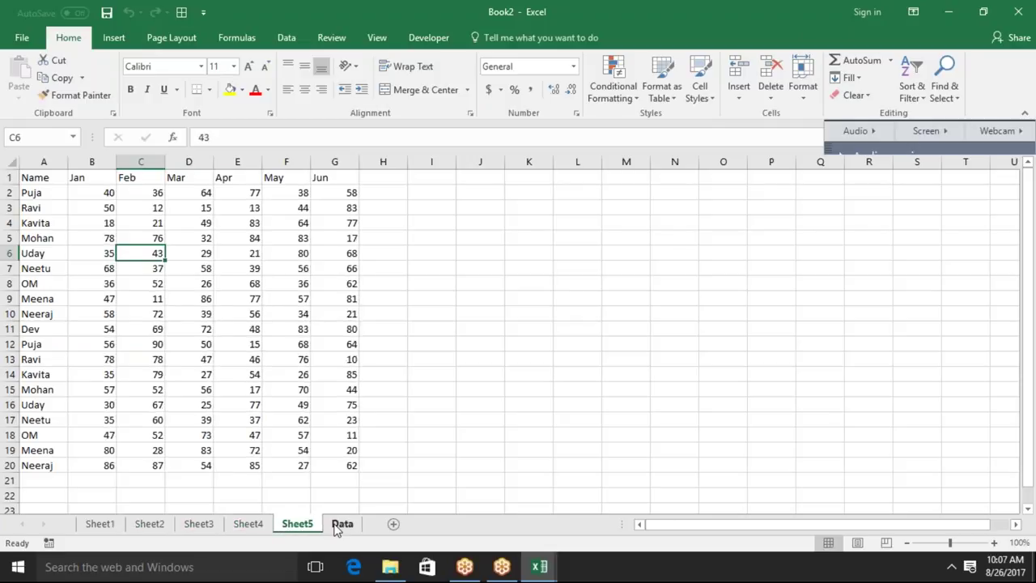
pyautogui.click(339, 527)
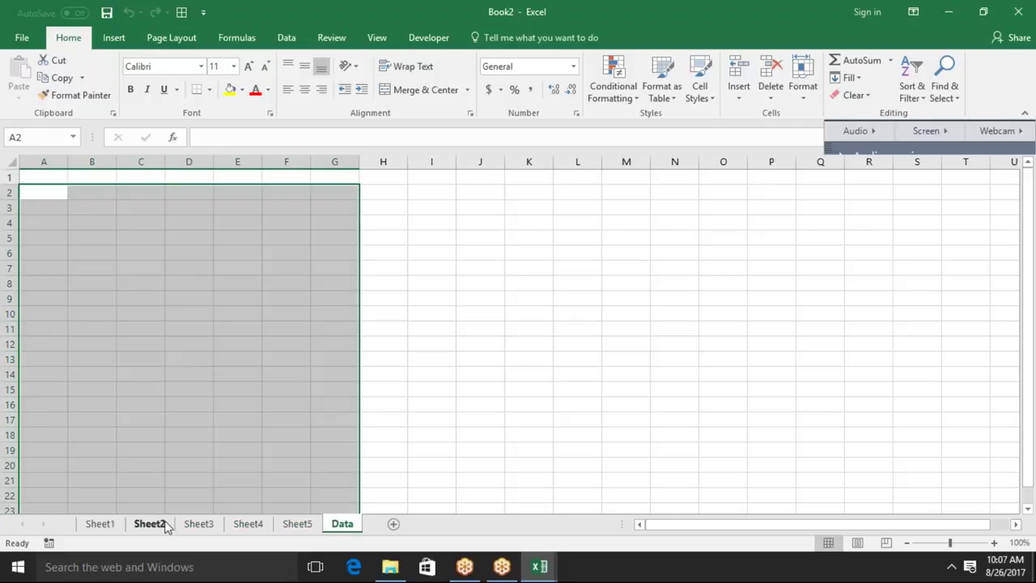
# Copy Sheet5's Name–Jun header row A1:G1 into row 1 of the Data sheet.
pyautogui.click(277, 528)
pyautogui.hotkey('ctrl', 'Home')
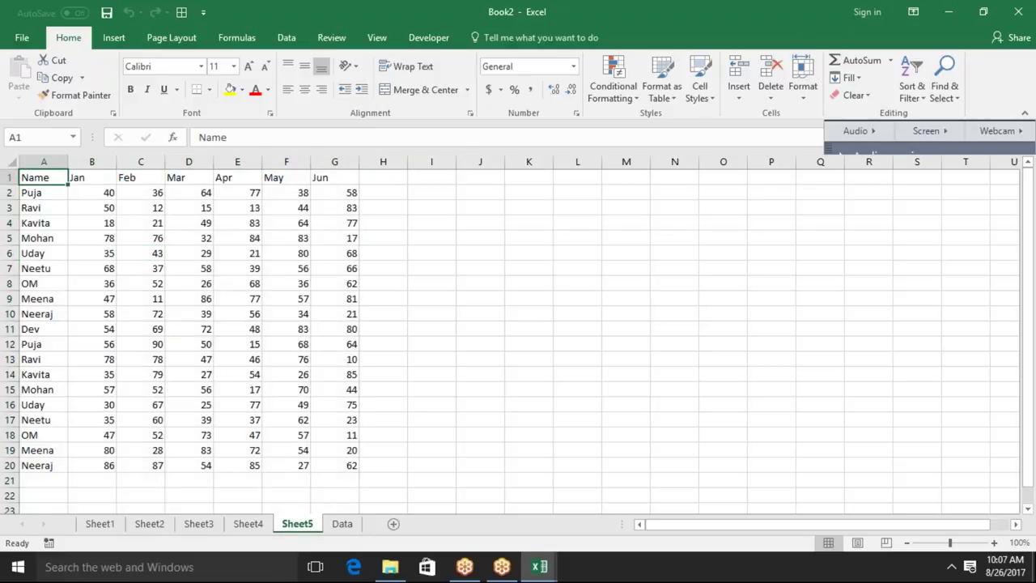
pyautogui.hotkey('ctrl', 'shift', 'Right')
pyautogui.hotkey('ctrl', 'c')
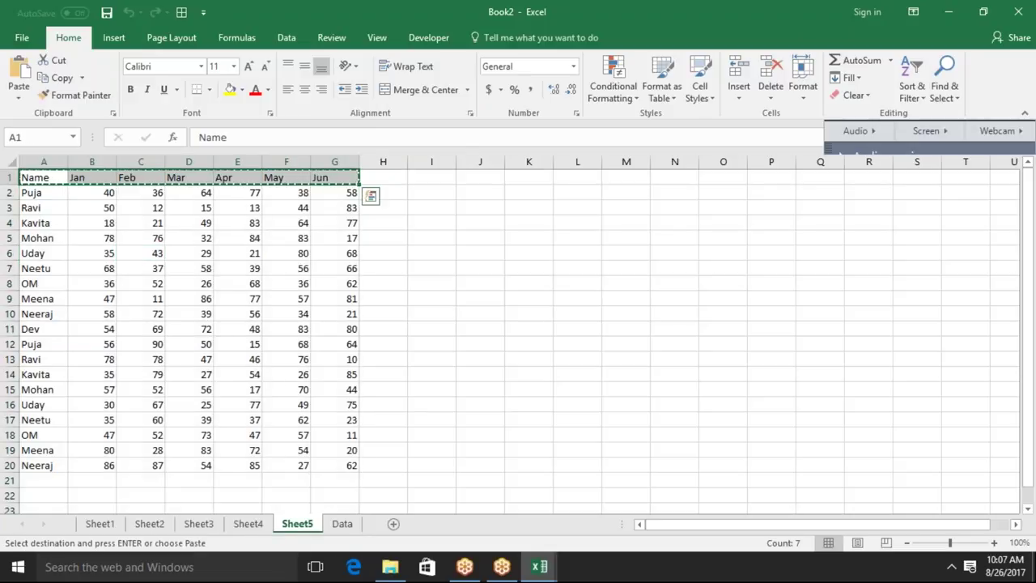
pyautogui.click(347, 526)
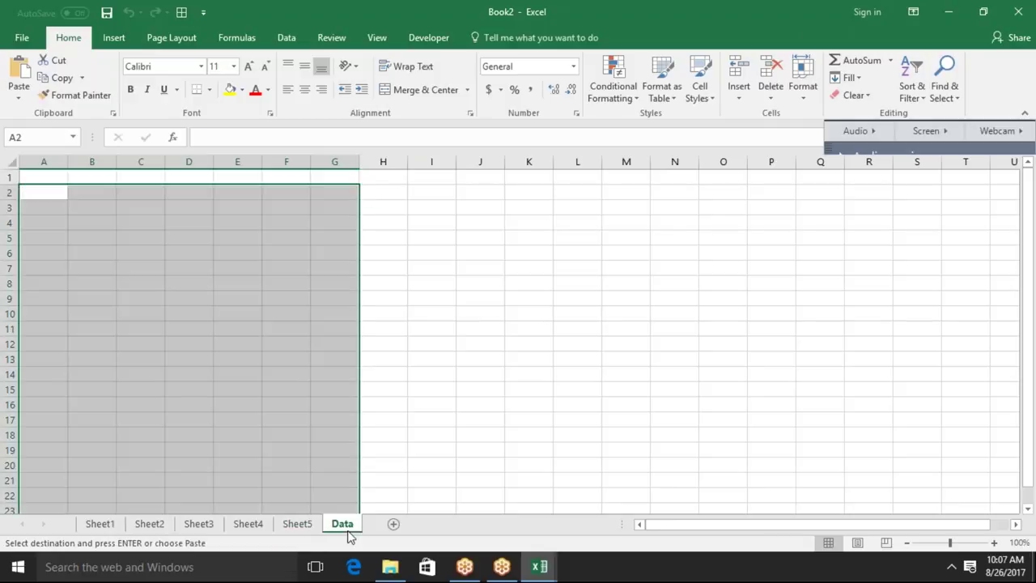
pyautogui.click(51, 177)
pyautogui.hotkey('ctrl', 'v')
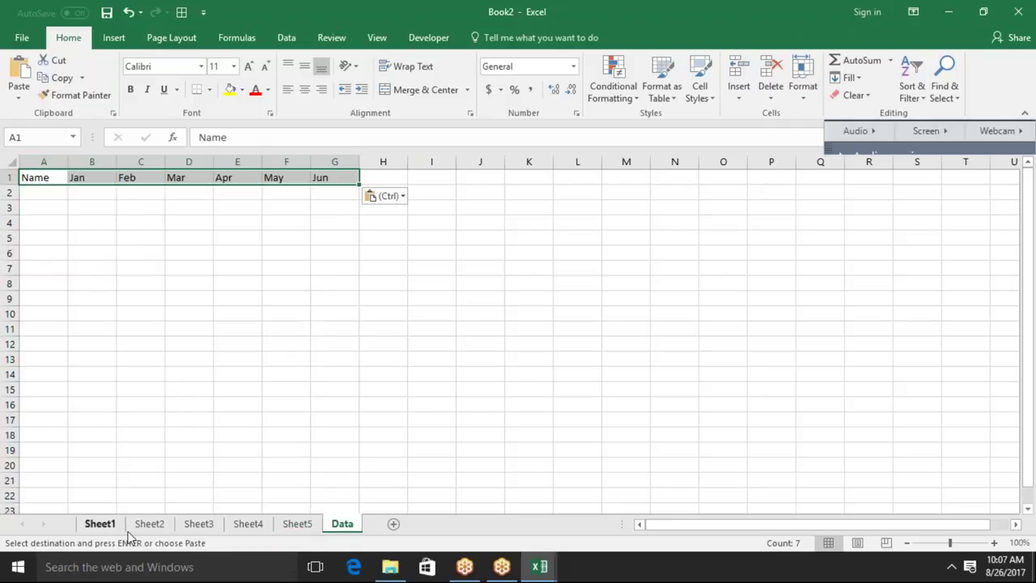
# On Sheet2, insert a copy of the Feb column before Jan, delete the duplicate, and select Feb values.
pyautogui.click(148, 525)
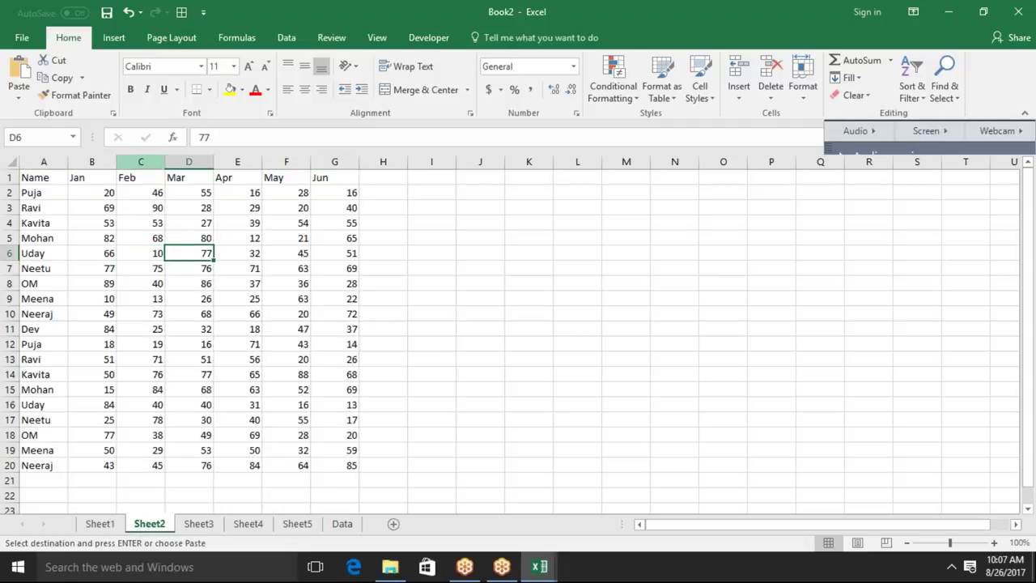
pyautogui.click(142, 174)
pyautogui.hotkey('ctrl', 'space')
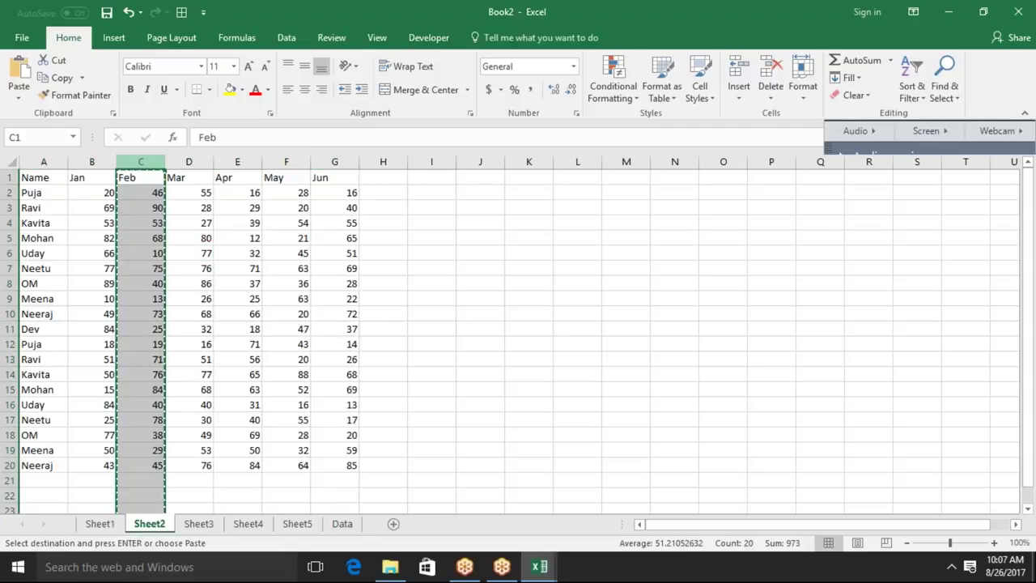
pyautogui.click(94, 162)
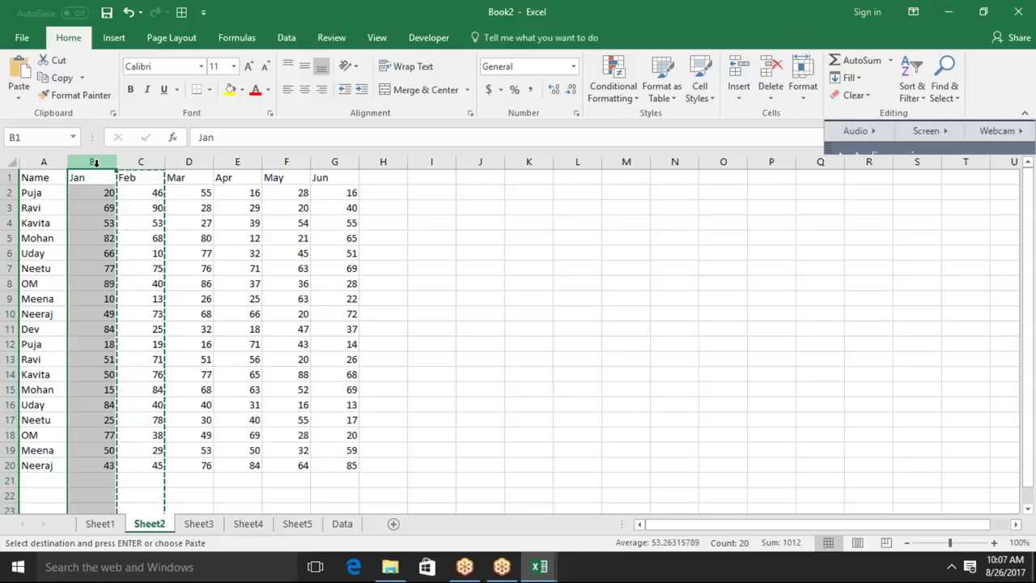
pyautogui.hotkey('ctrl', 'shift', '+')
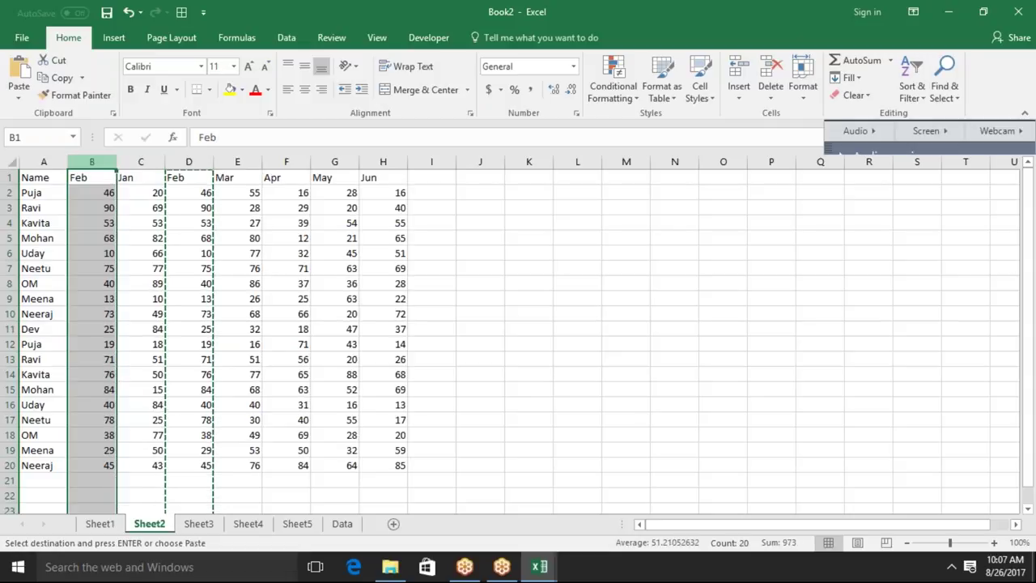
pyautogui.press('Escape')
pyautogui.click(198, 161)
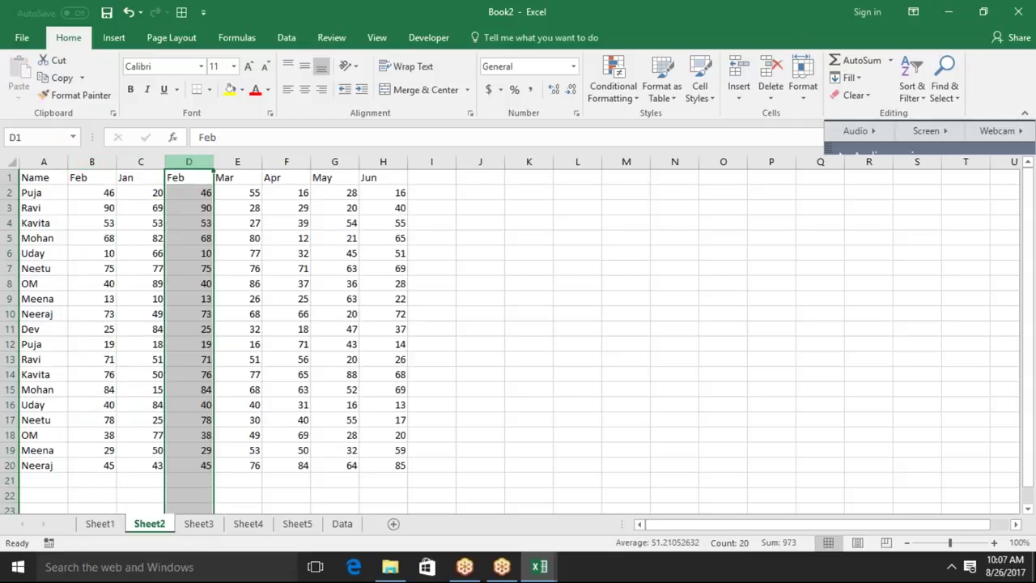
pyautogui.hotkey('ctrl', '-')
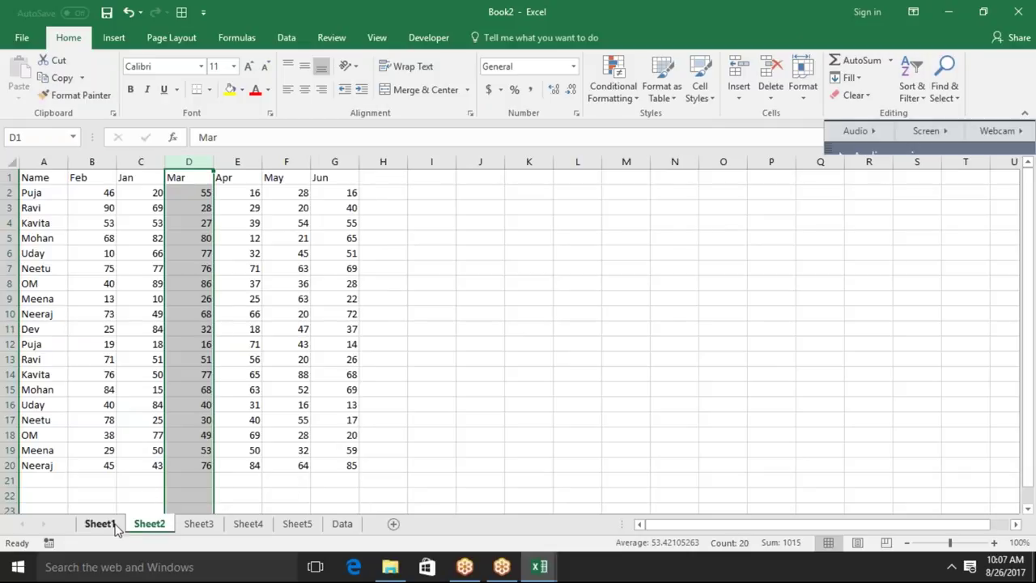
pyautogui.click(113, 525)
pyautogui.click(144, 525)
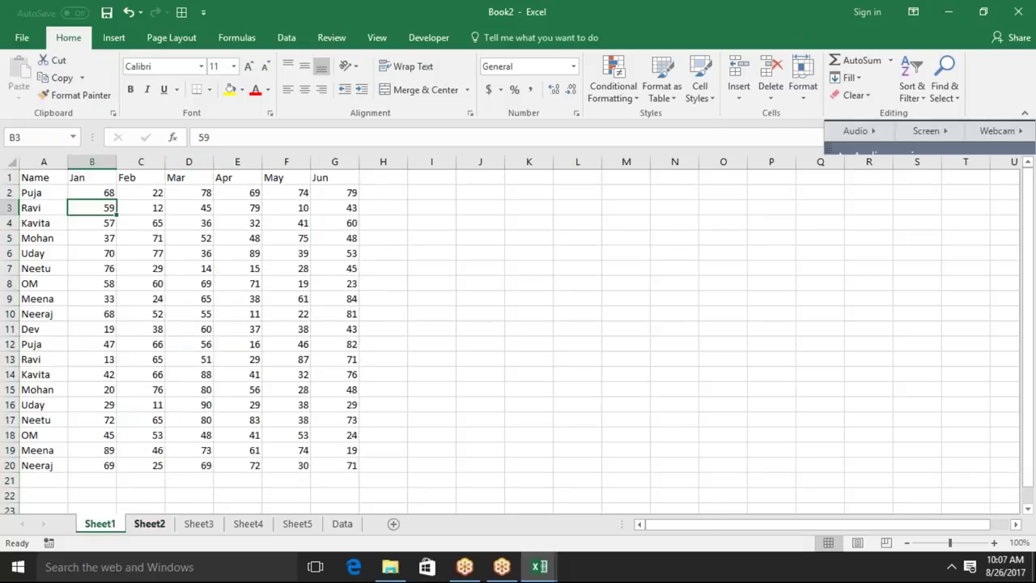
pyautogui.moveTo(92, 192); pyautogui.dragTo(88, 472)
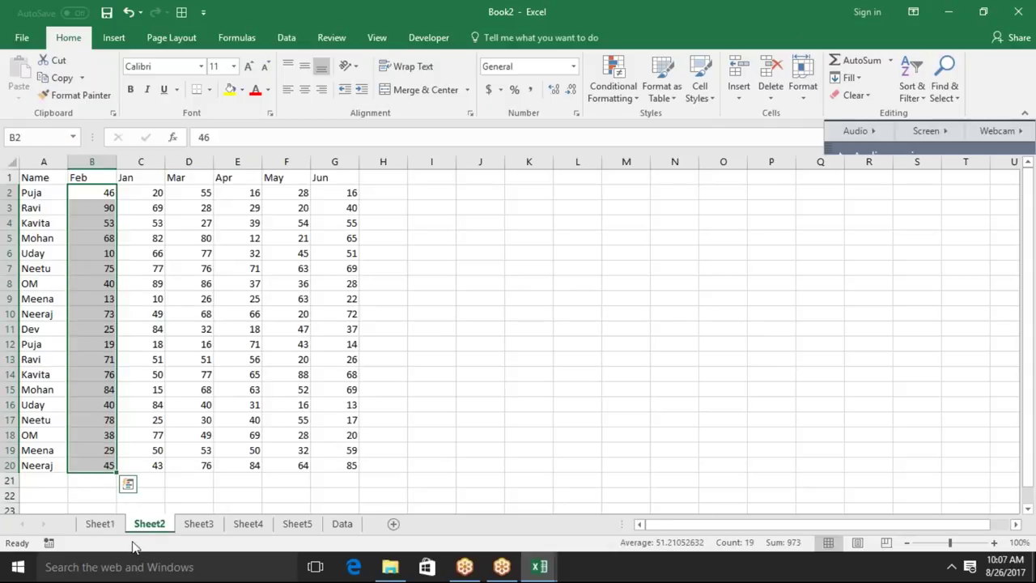
# Copy Sheet1's data rows A2:G20 and paste them into the Data sheet at A2.
pyautogui.click(100, 523)
pyautogui.click(49, 176)
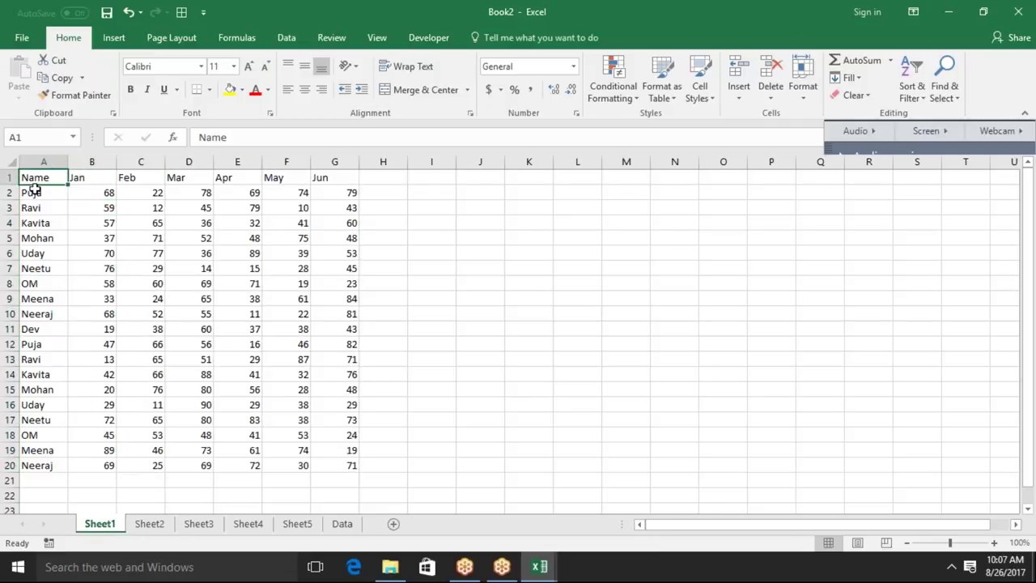
pyautogui.click(60, 191)
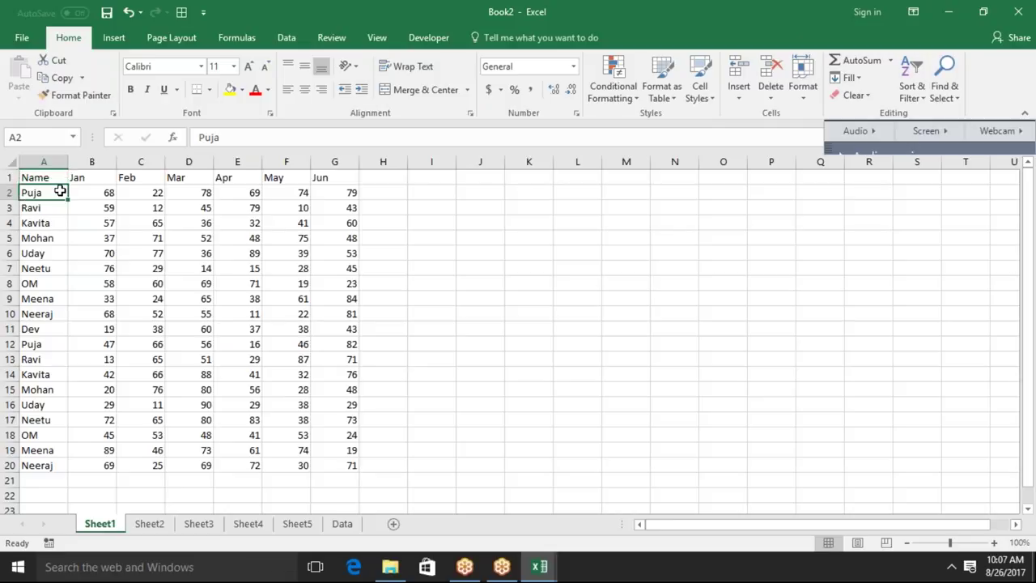
pyautogui.hotkey('ctrl', 'shift', 'Right')
pyautogui.hotkey('ctrl', 'shift', 'Down')
pyautogui.hotkey('ctrl', 'c')
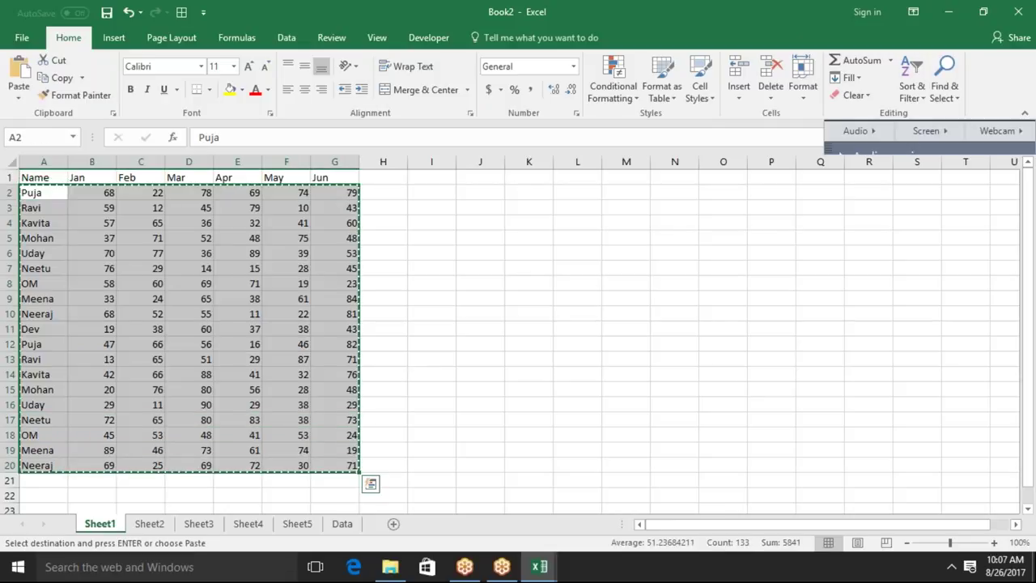
pyautogui.click(341, 523)
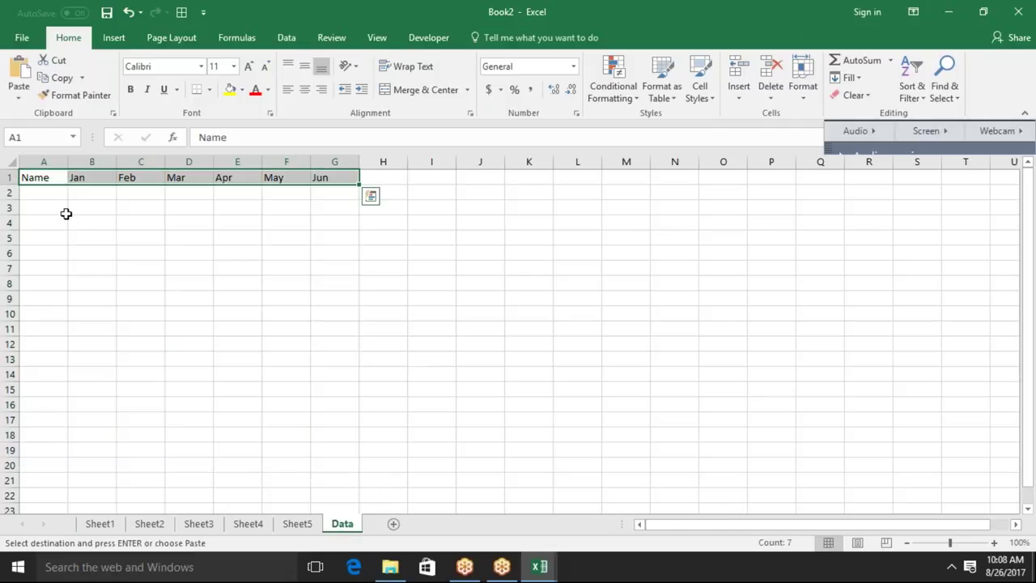
pyautogui.click(56, 195)
pyautogui.hotkey('ctrl', 'v')
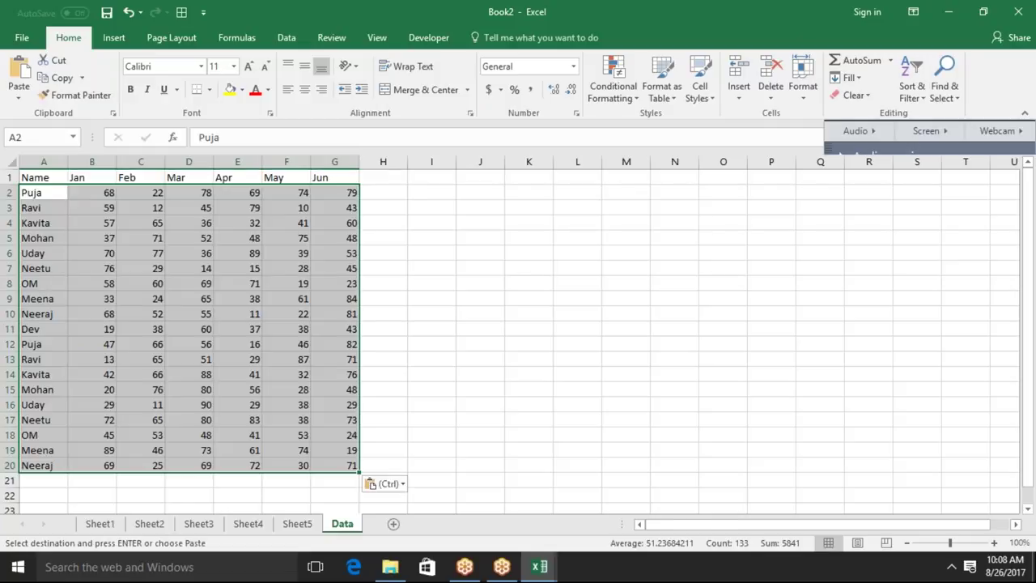
# Copy Sheet2's data rows A2:G20 and append them to the Data sheet at A21.
pyautogui.click(149, 526)
pyautogui.moveTo(41, 194)
pyautogui.mouseDown()
pyautogui.moveTo(334, 194)
pyautogui.moveTo(348, 465)
pyautogui.mouseUp()
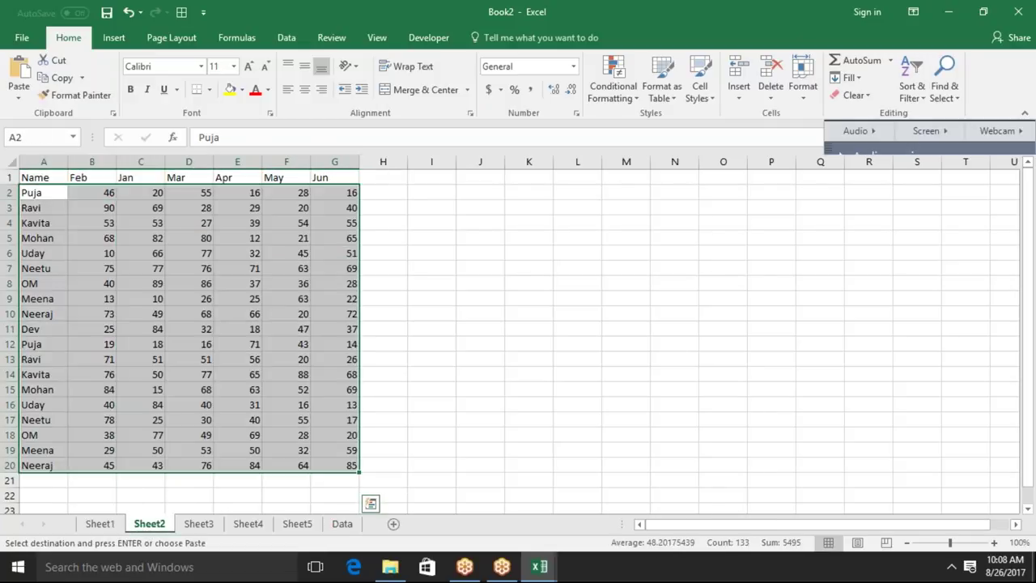
pyautogui.hotkey('ctrl', 'c')
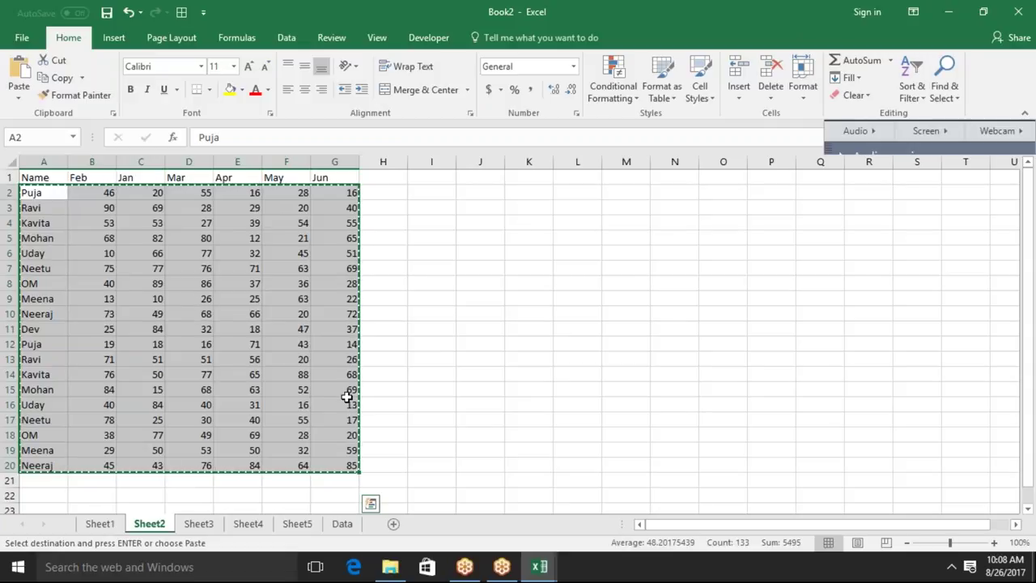
pyautogui.click(342, 524)
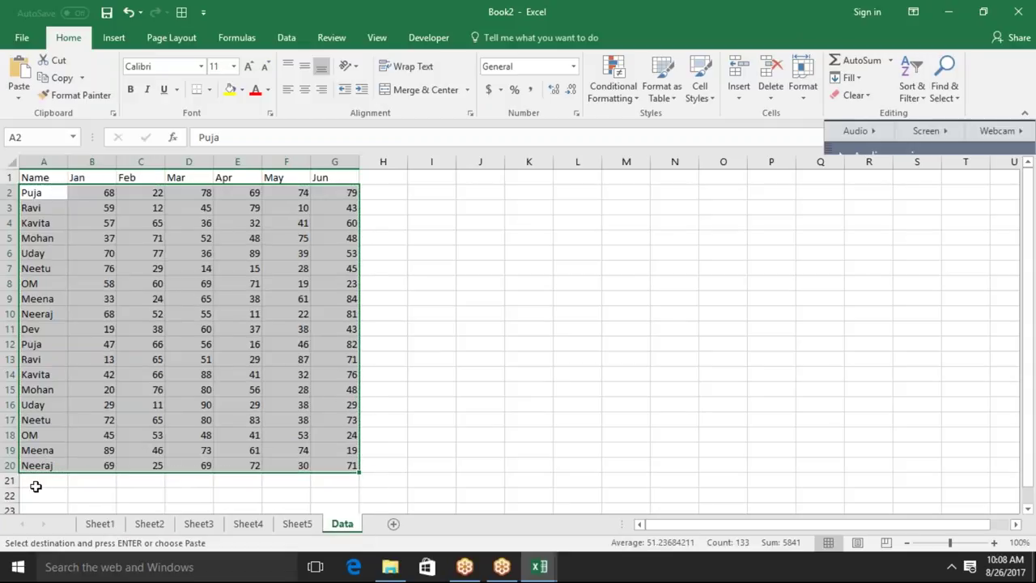
pyautogui.click(36, 485)
pyautogui.hotkey('ctrl', 'v')
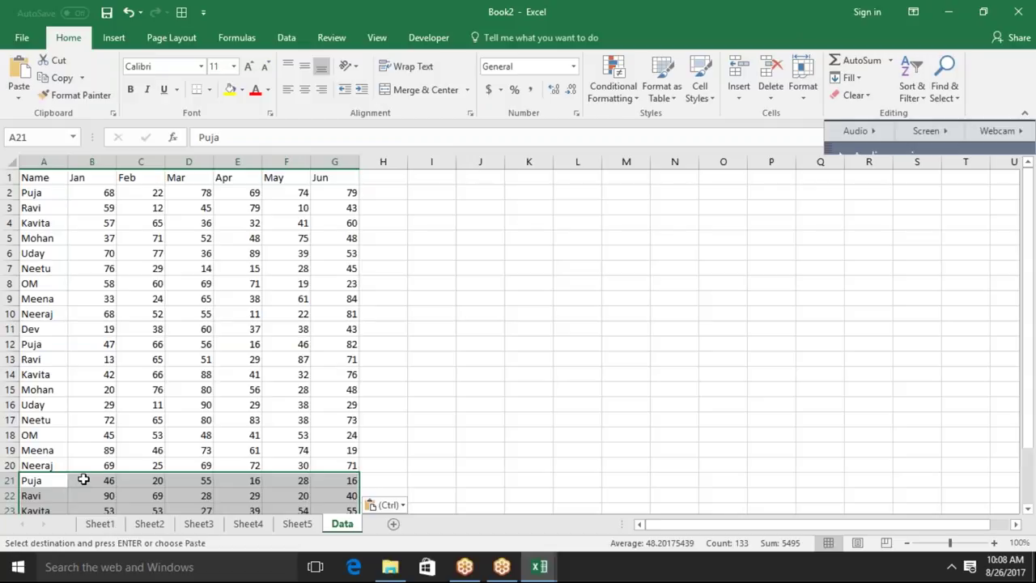
# Select everything below the headers from A2 and delete it.
pyautogui.moveTo(84, 480); pyautogui.dragTo(84, 494)
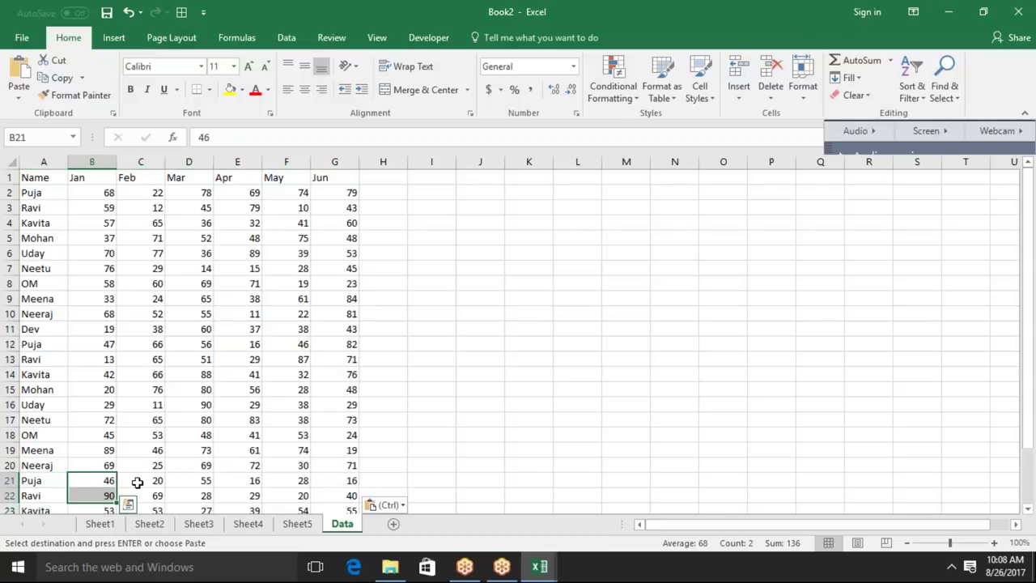
pyautogui.click(106, 481)
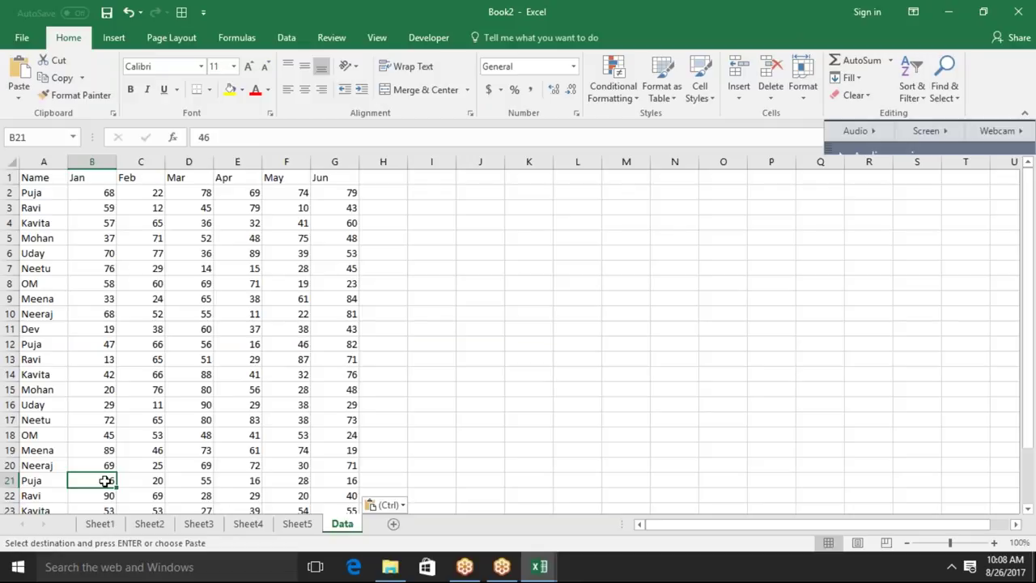
pyautogui.click(45, 196)
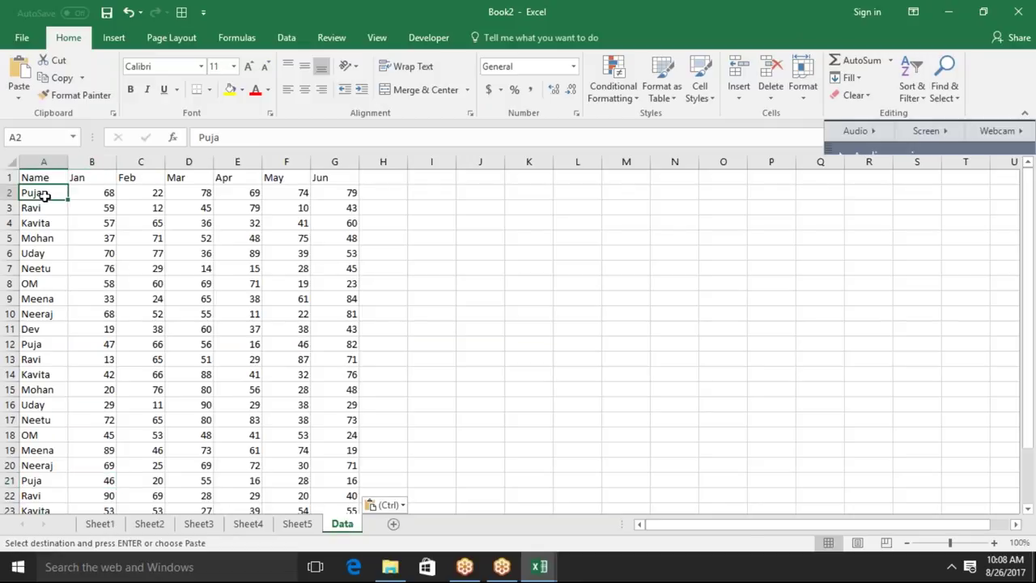
pyautogui.hotkey('ctrl', 'shift', 'Right')
pyautogui.hotkey('ctrl', 'shift', 'Down')
pyautogui.press('Delete')
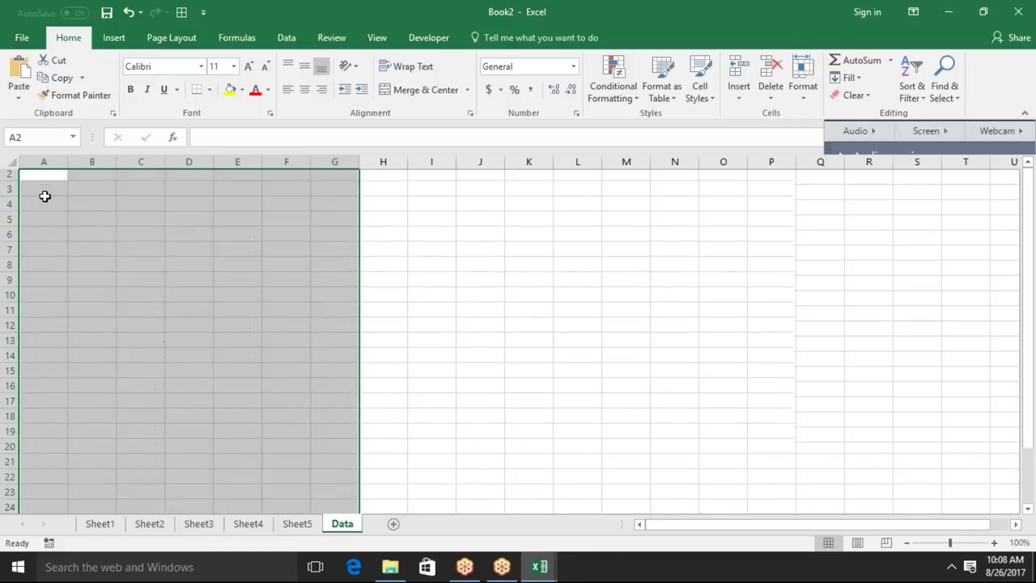
# Copy the names from Sheet1 and paste them into column A of Data from A2.
pyautogui.click(45, 196)
pyautogui.press('Up')
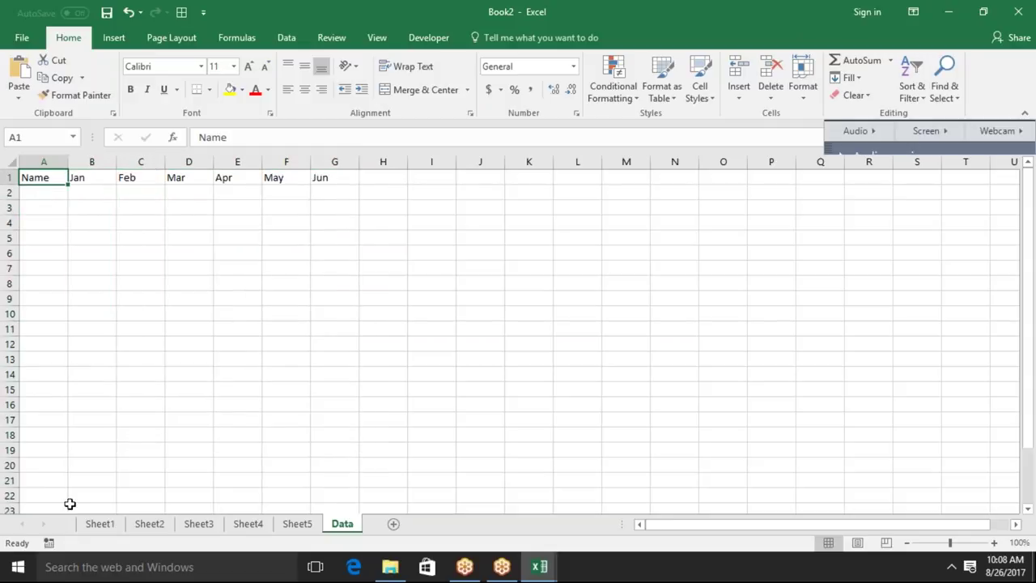
pyautogui.click(100, 523)
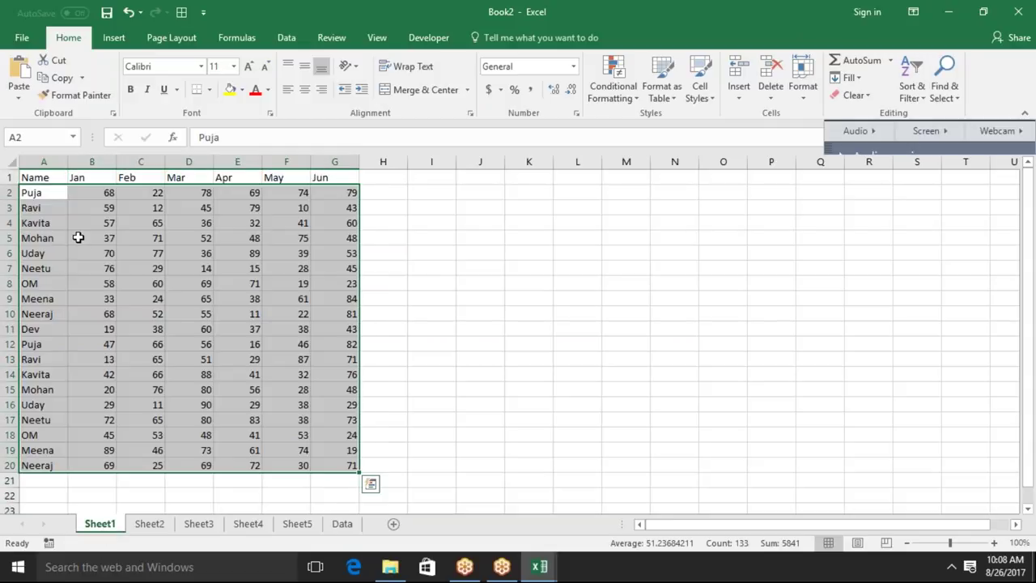
pyautogui.click(78, 236)
pyautogui.hotkey('ctrl', 'Up')
pyautogui.press('Left')
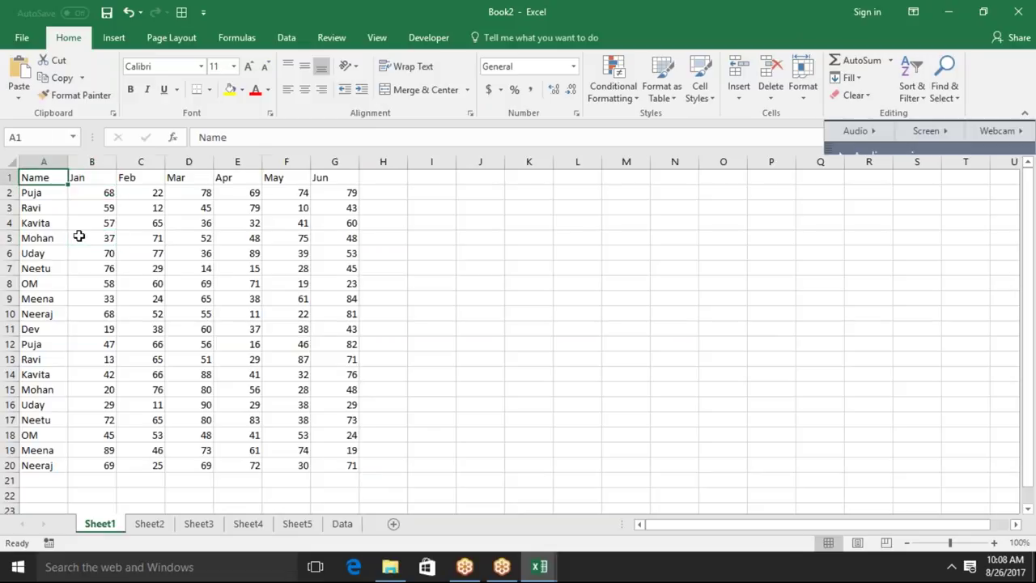
pyautogui.hotkey('ctrl', 'shift', 'Right')
pyautogui.press('Down')
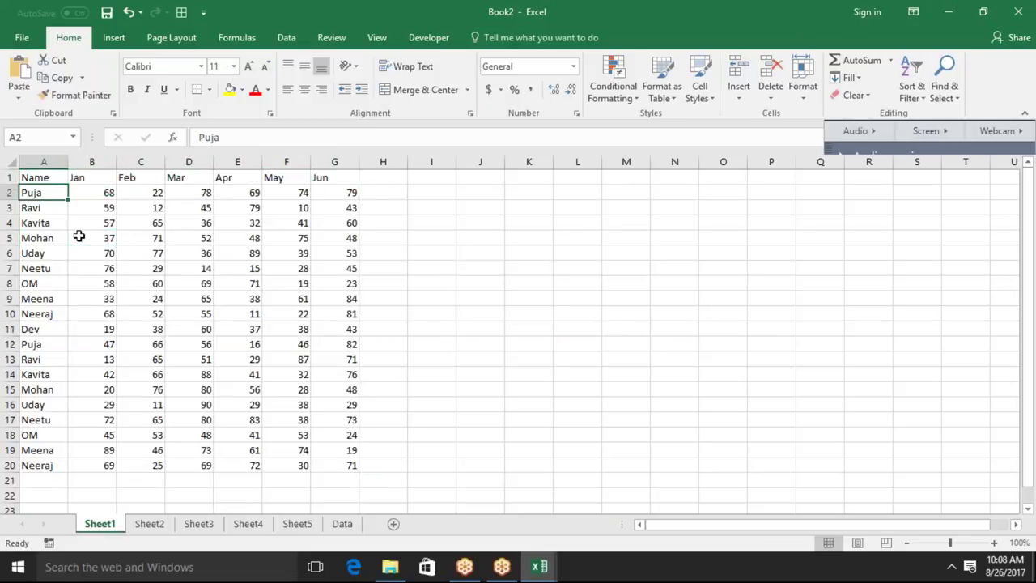
pyautogui.hotkey('ctrl', 'shift', 'Down')
pyautogui.hotkey('ctrl', 'c')
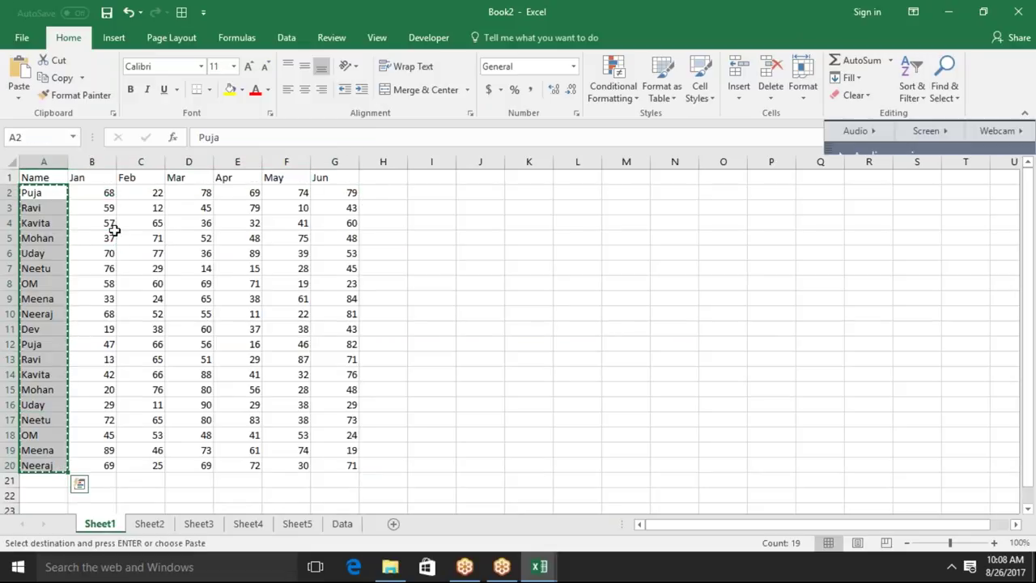
pyautogui.click(343, 524)
pyautogui.press('Down')
pyautogui.hotkey('ctrl', 'v')
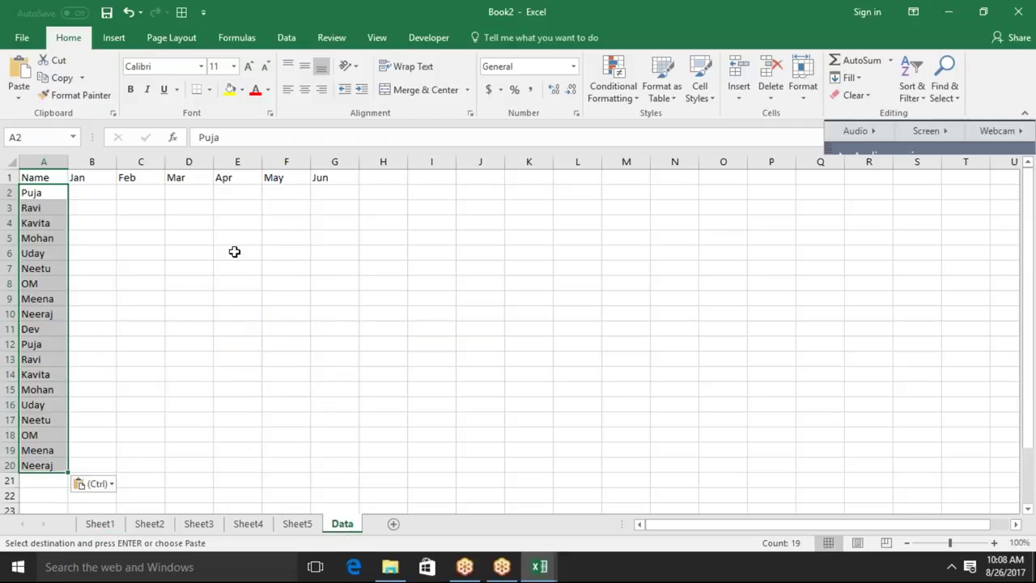
# Copy Sheet1's Jan values B2:B20 into column B of the Data sheet.
pyautogui.click(89, 178)
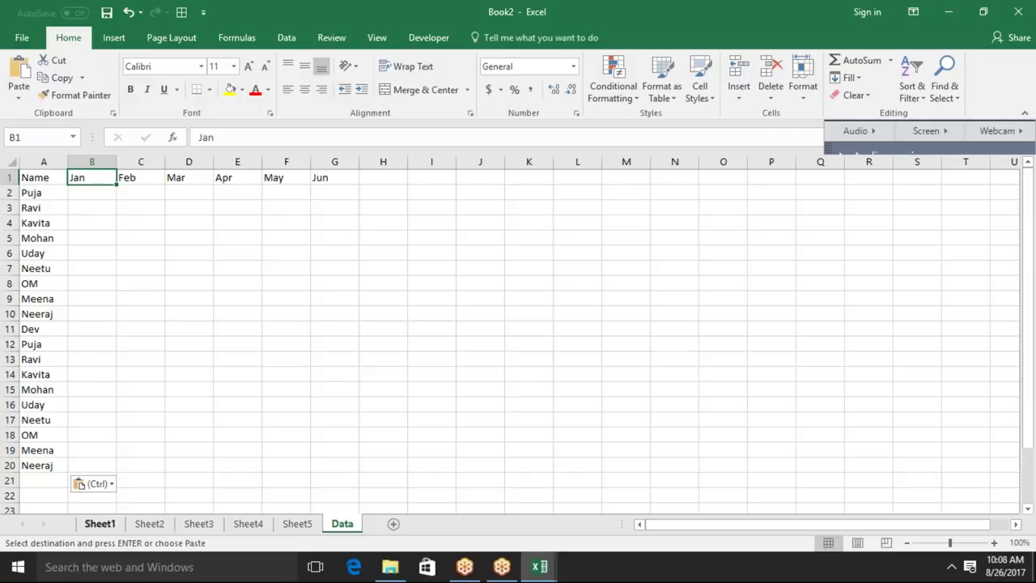
pyautogui.click(100, 523)
pyautogui.click(109, 180)
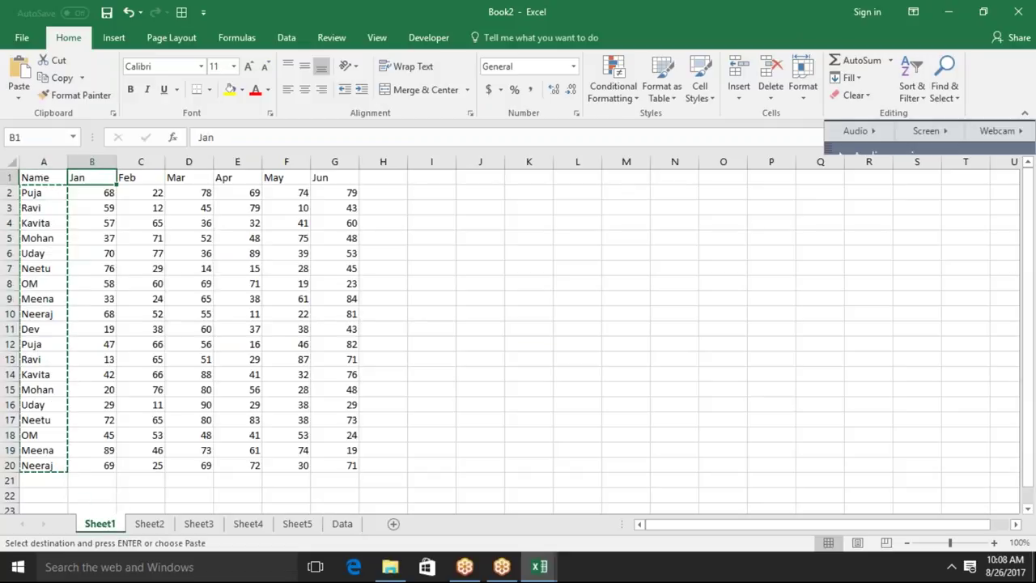
pyautogui.press('Down')
pyautogui.hotkey('ctrl', 'v')
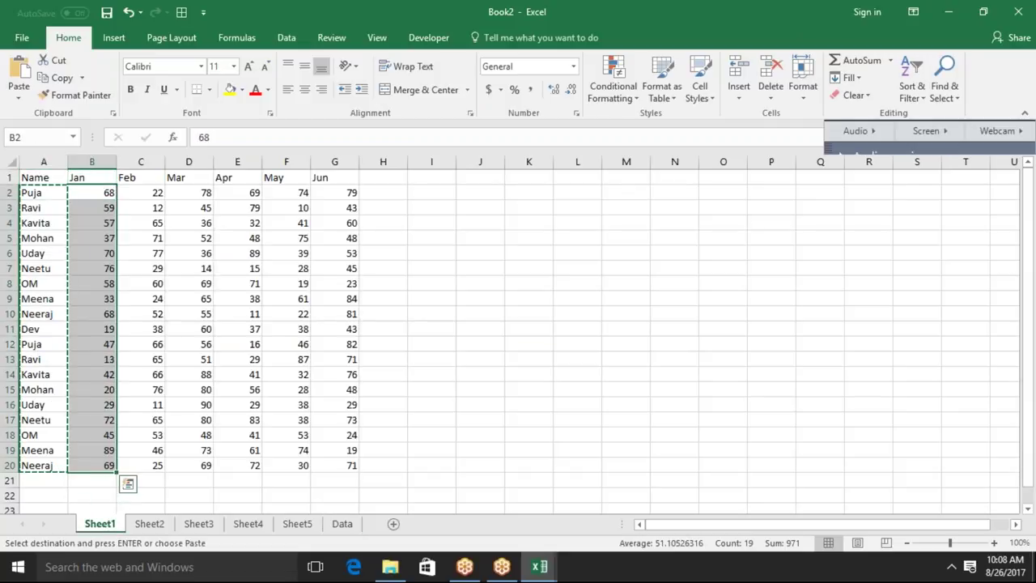
pyautogui.click(354, 526)
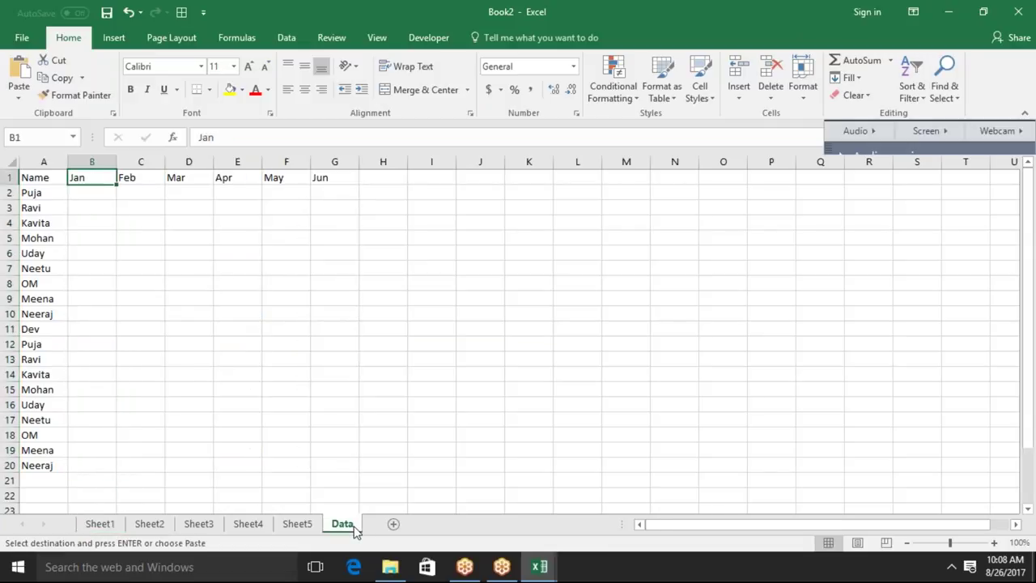
pyautogui.press('Down')
pyautogui.hotkey('ctrl', 'v')
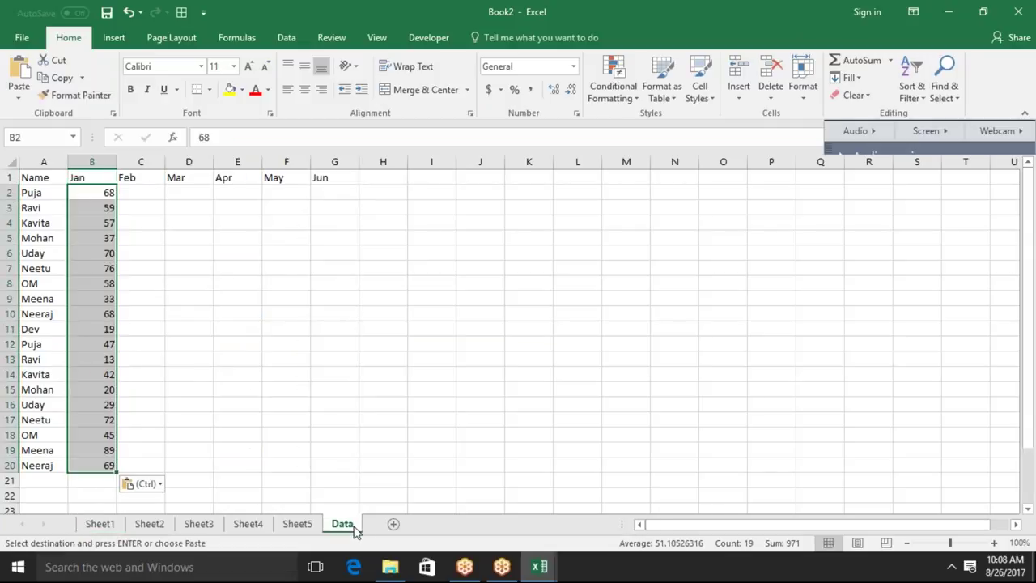
# Clear the pasted names and Jan values from A2:B20, then save Book2.
pyautogui.press('Left')
pyautogui.press('Right')
pyautogui.press('Right')
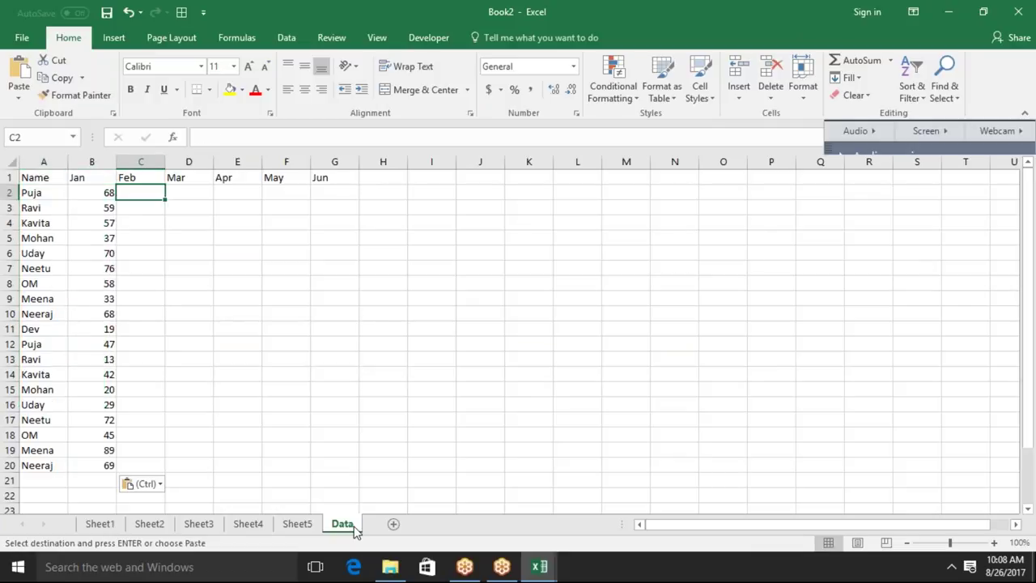
pyautogui.press('Left')
pyautogui.press('Left')
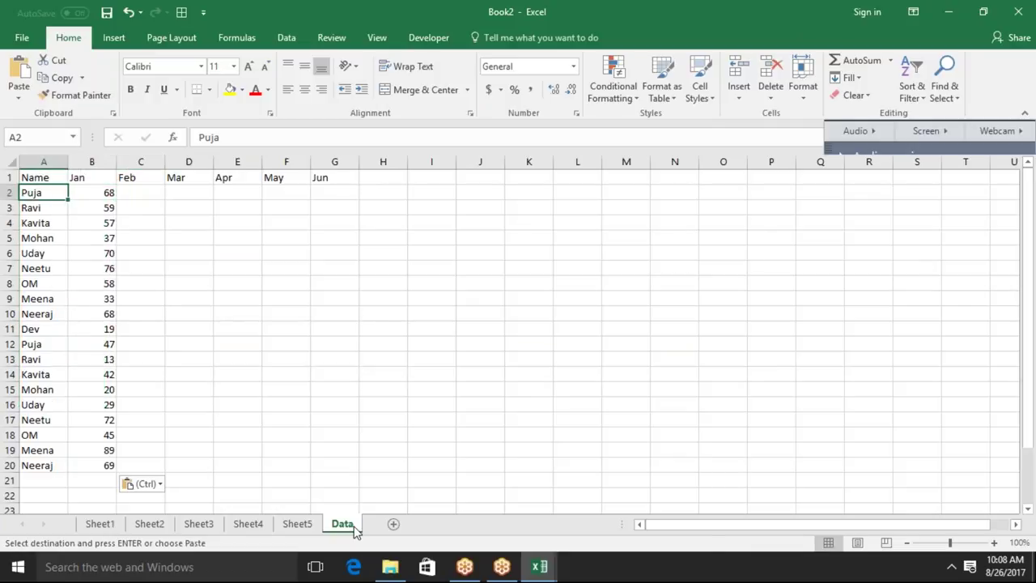
pyautogui.hotkey('shift', 'Right')
pyautogui.hotkey('ctrl', 'shift', 'Down')
pyautogui.press('Delete')
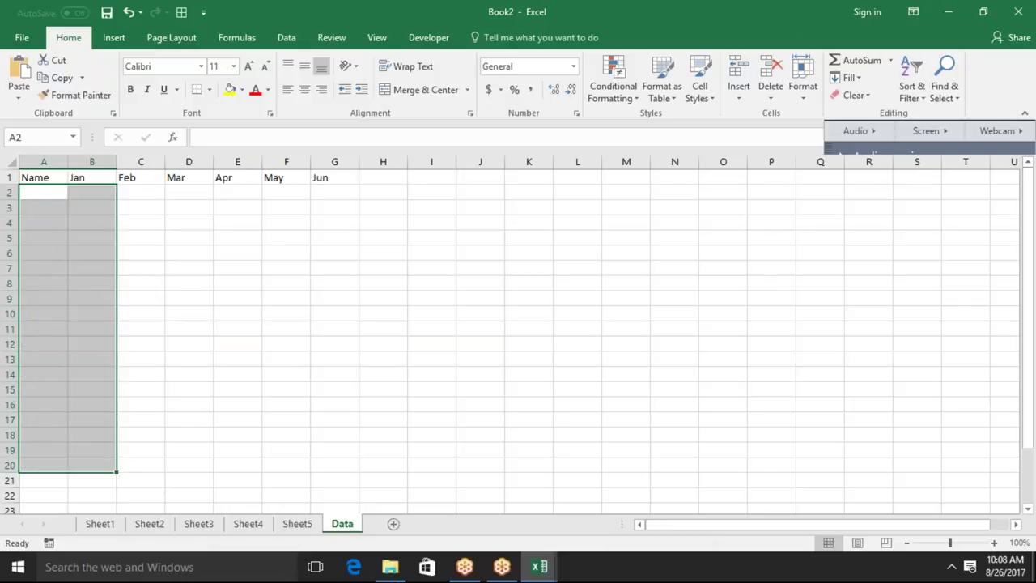
pyautogui.click(116, 16)
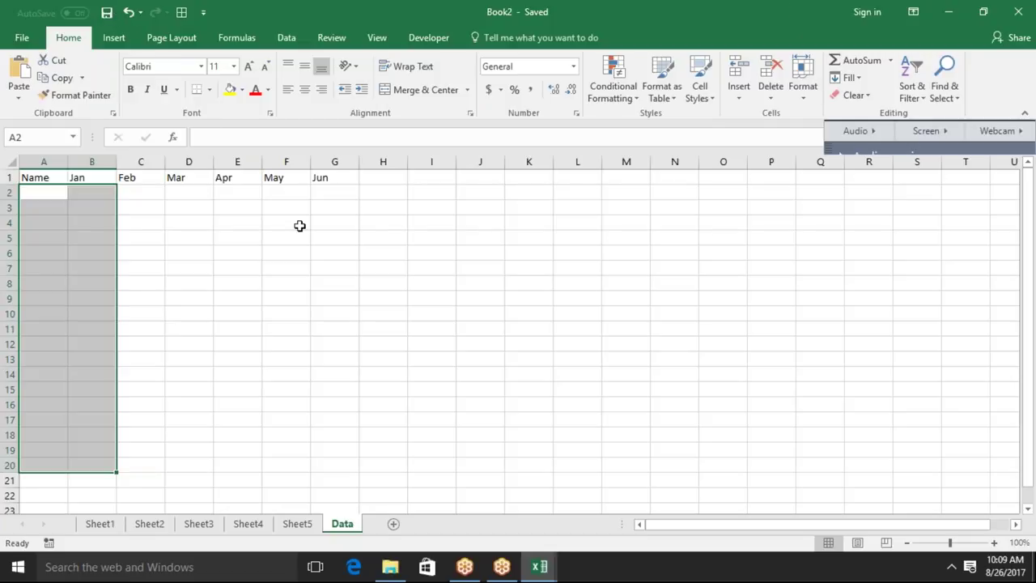
# Close Book2 and the VBA editor, then close do.xlsm choosing Save.
pyautogui.click(1032, 6)
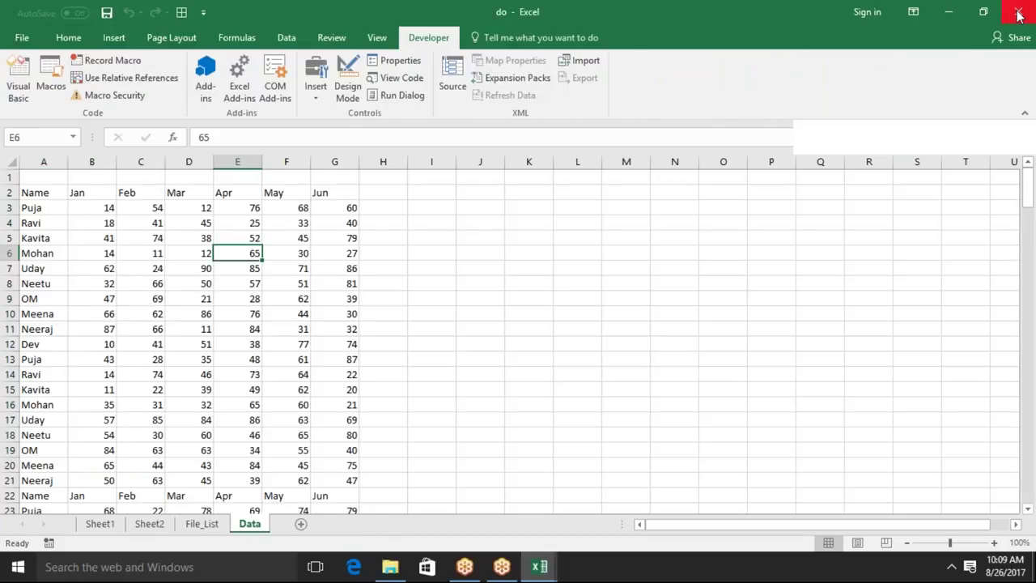
pyautogui.moveTo(534, 571)
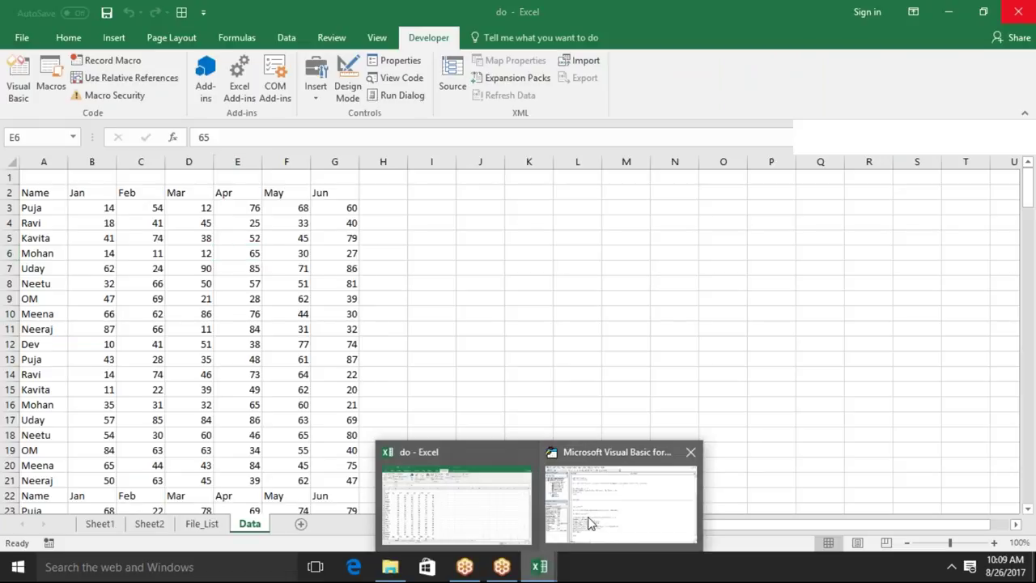
pyautogui.click(590, 524)
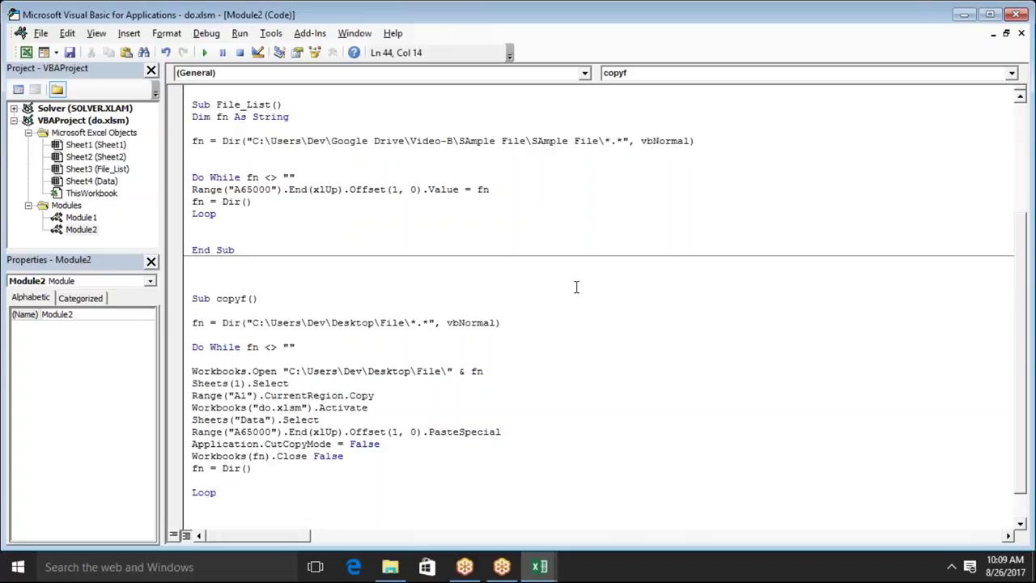
pyautogui.click(1022, 16)
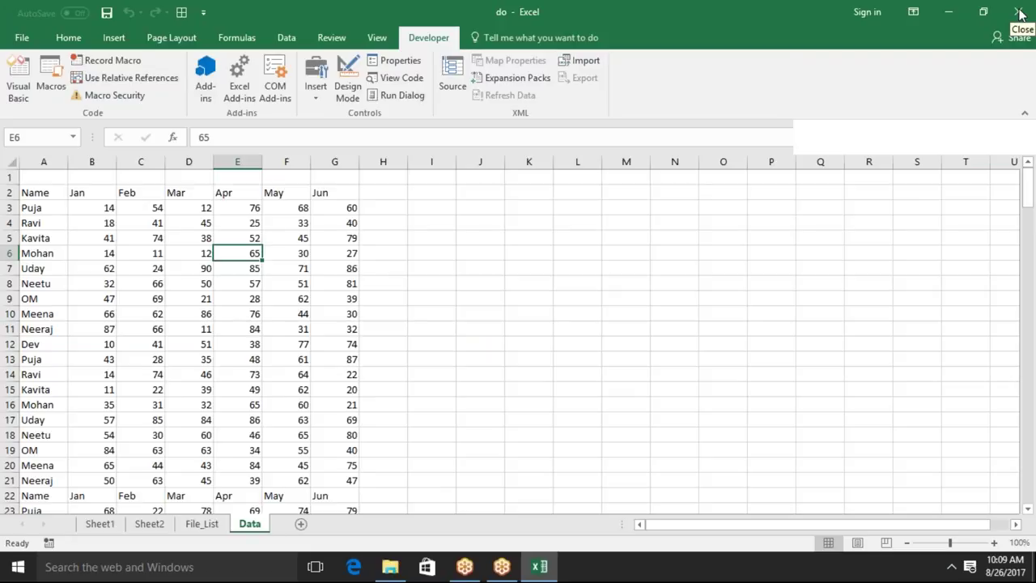
pyautogui.click(1020, 15)
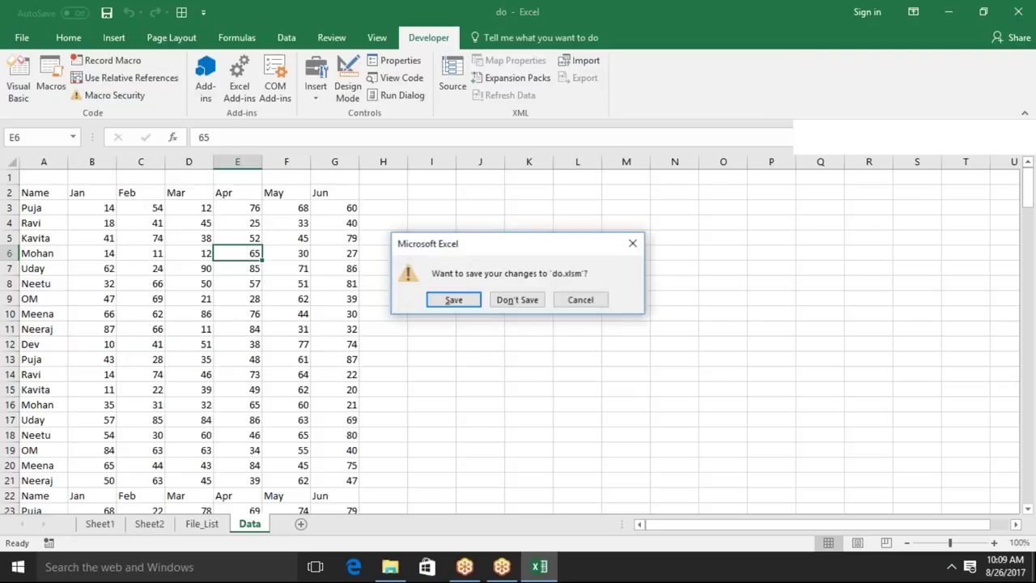
pyautogui.click(453, 300)
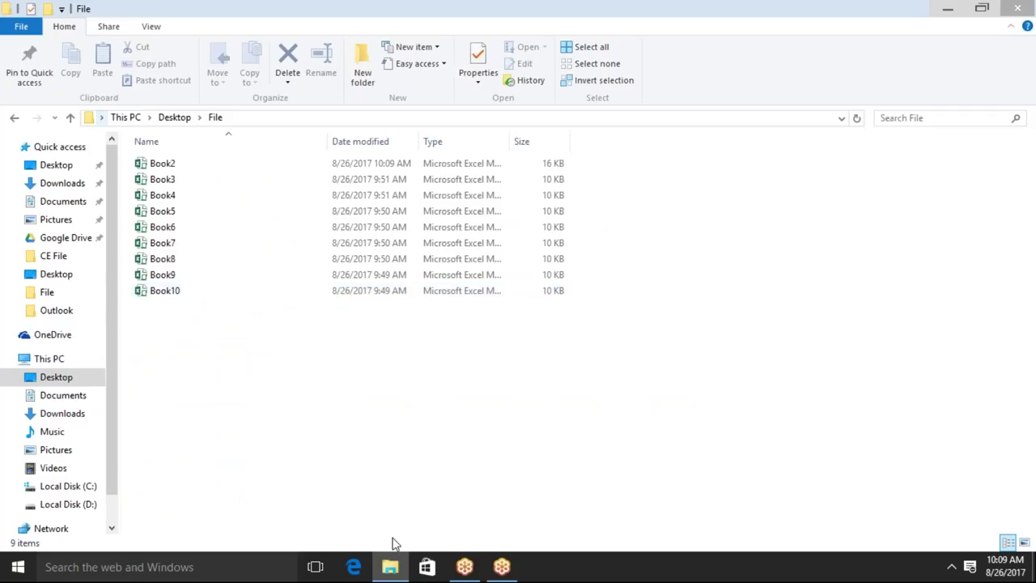
# Show the desktop with Win+D and launch Mozilla Firefox from its icon.
pyautogui.press('super+d')
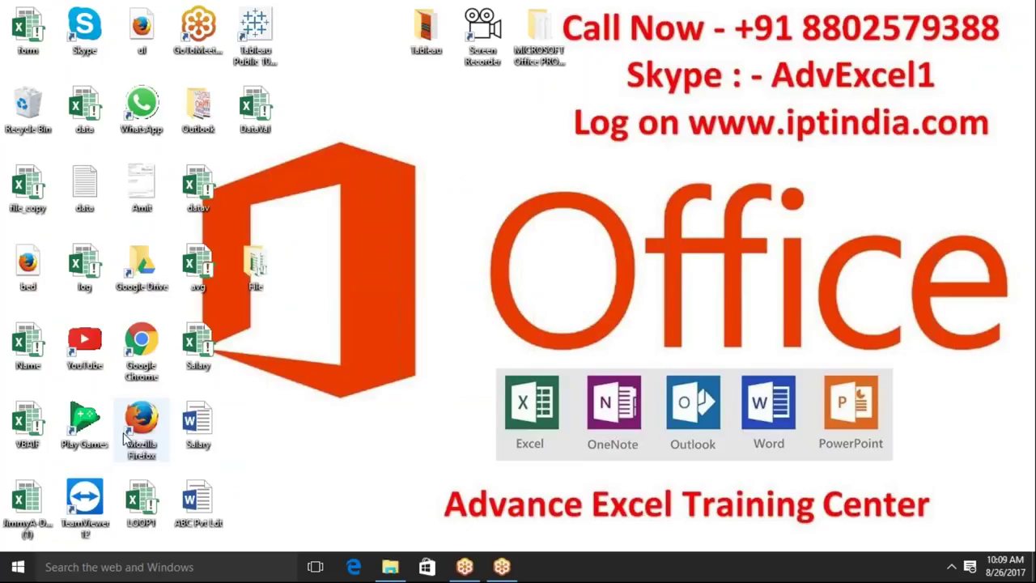
pyautogui.click(138, 435)
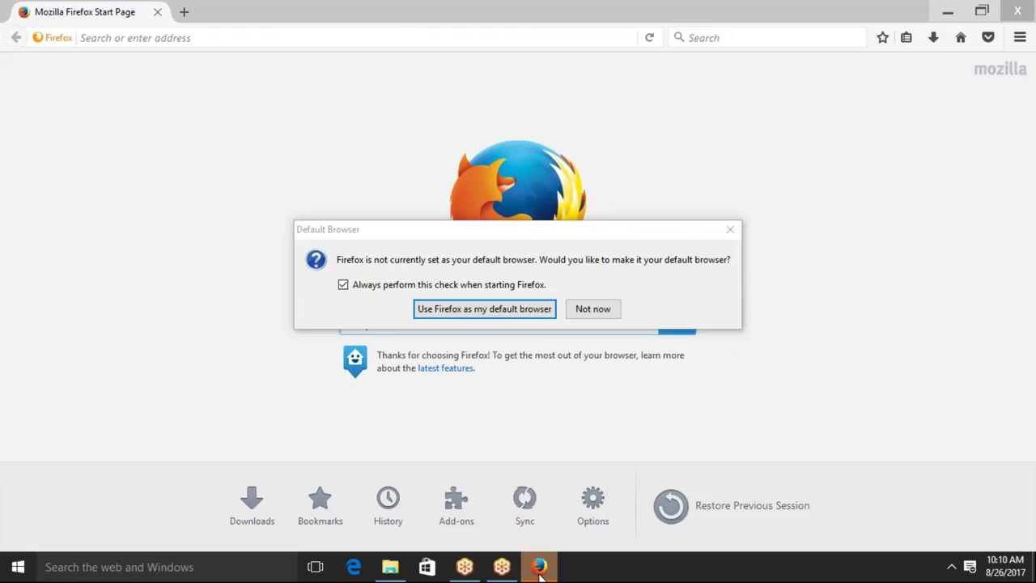
# Decline the default-browser prompt and go to gmail.com via the address bar suggestion.
pyautogui.click(609, 308)
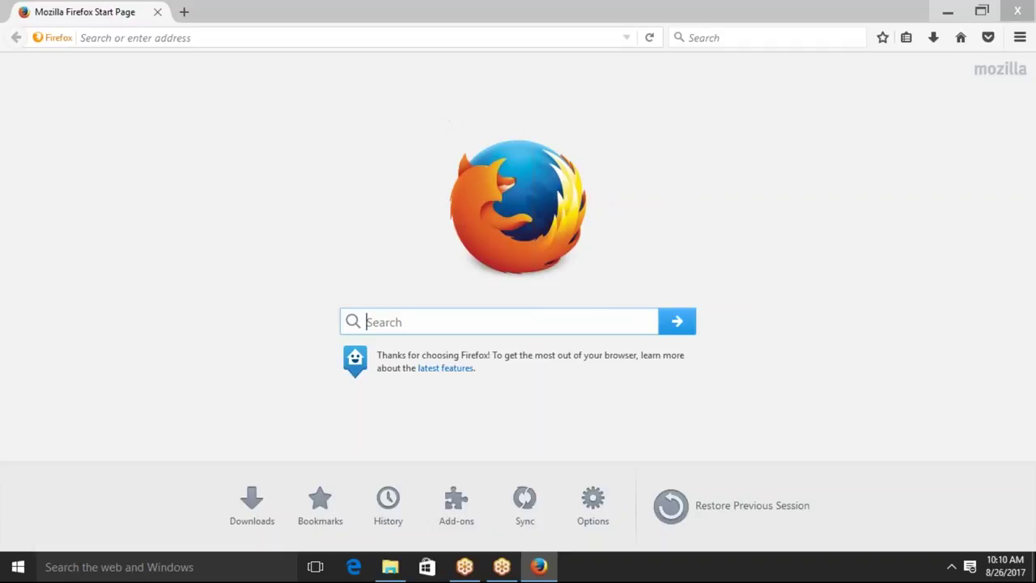
pyautogui.click(364, 41)
pyautogui.write('y')
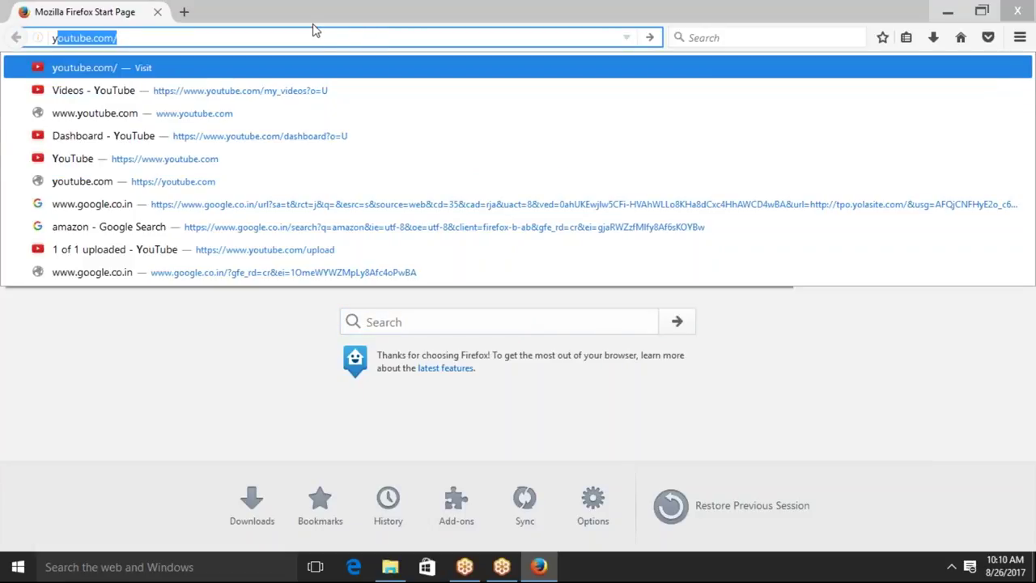
pyautogui.press('Escape')
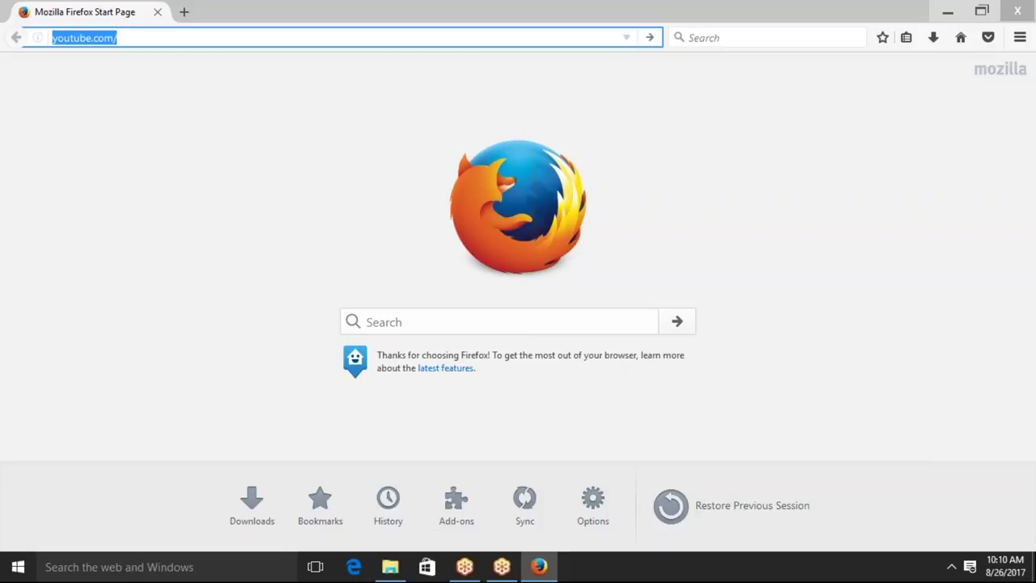
pyautogui.write('gmail')
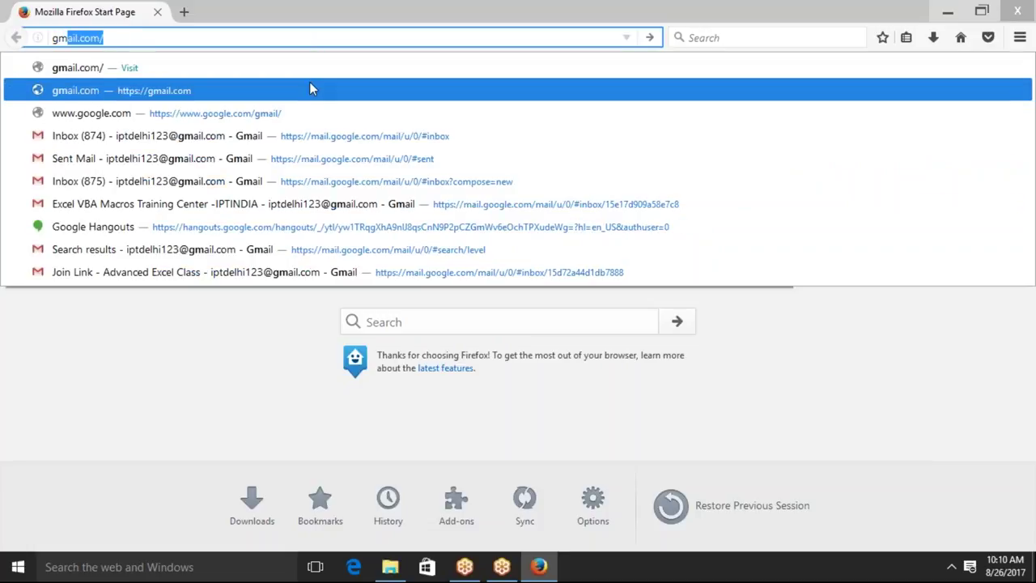
pyautogui.click(311, 87)
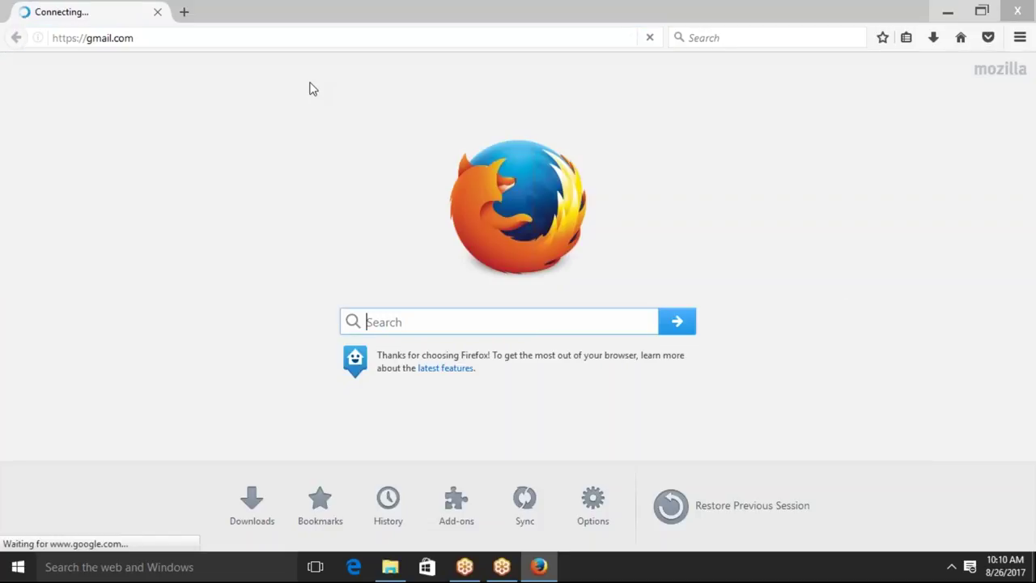
# Minimize Firefox to the taskbar and deselect the Firefox desktop icon.
pyautogui.click(464, 566)
pyautogui.click(464, 567)
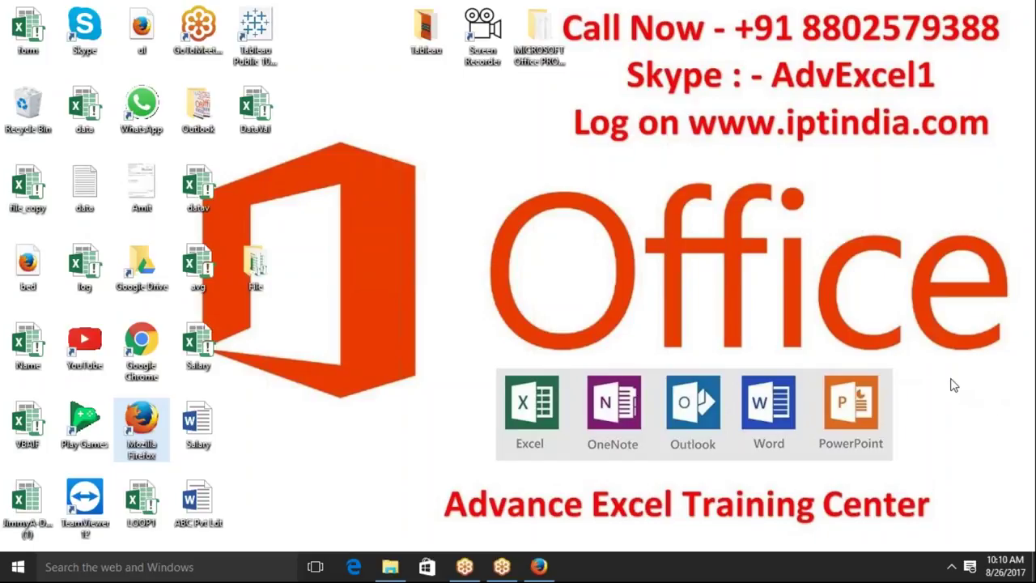
pyautogui.click(950, 384)
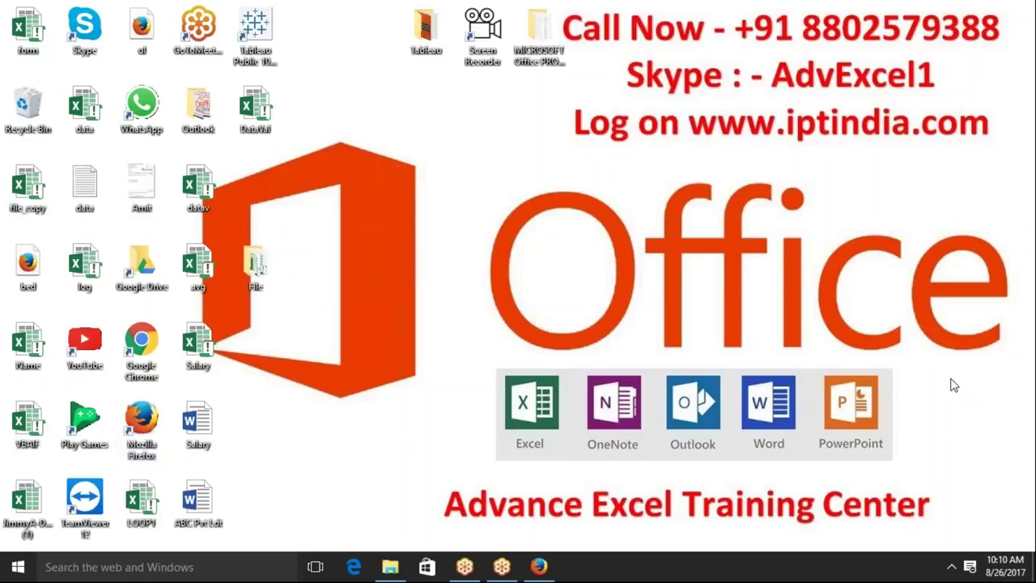